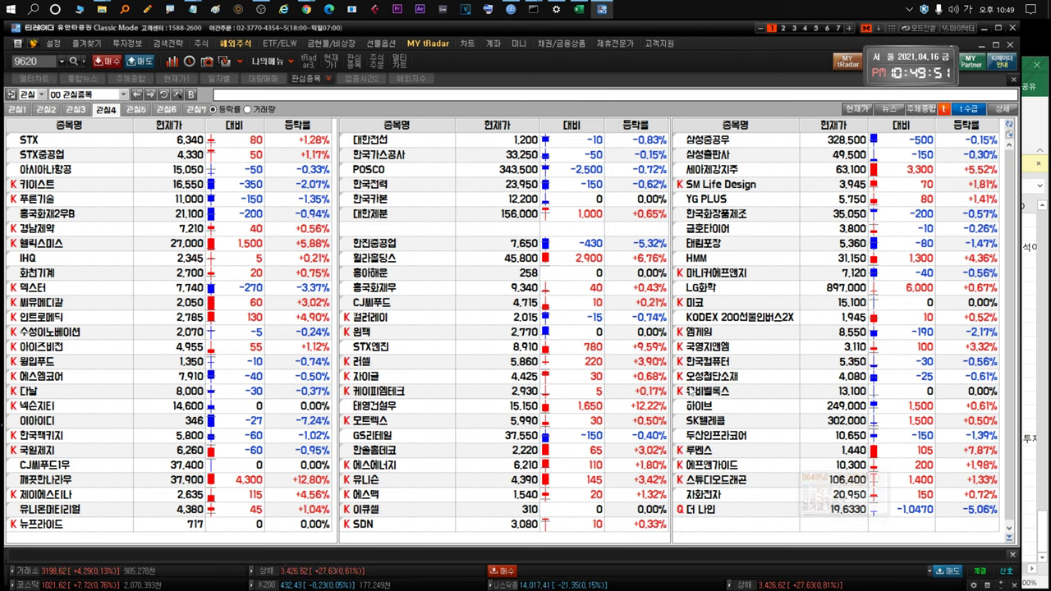
Switch to the stock workbook in Excel and review the 20210412 notes in B65 and B67 of the stx sheet
{"action": "mouse_move", "coordinate": [719, 184]}
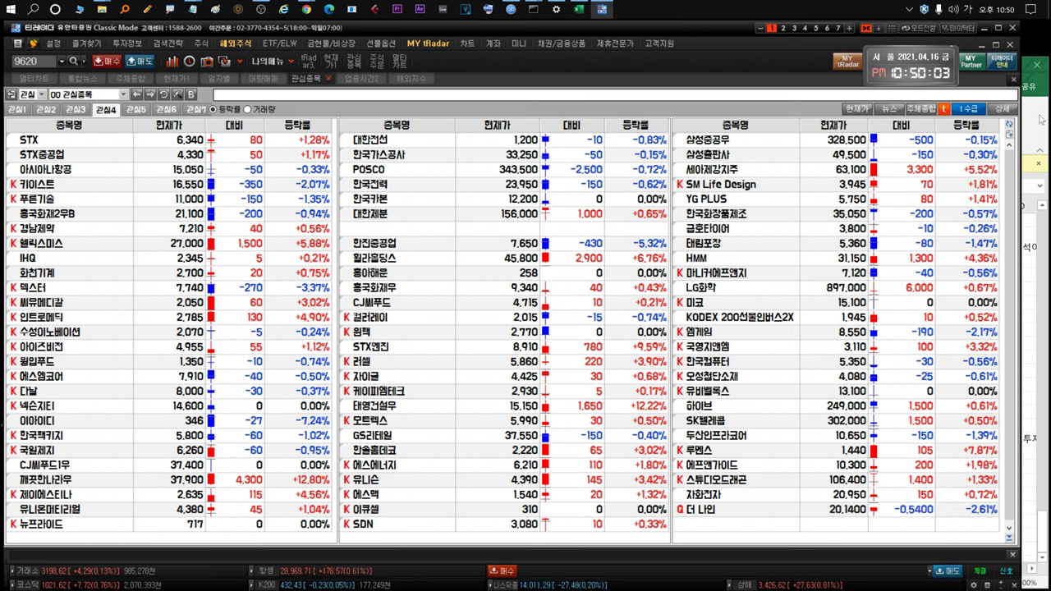
{"action": "left_click", "coordinate": [1041, 119]}
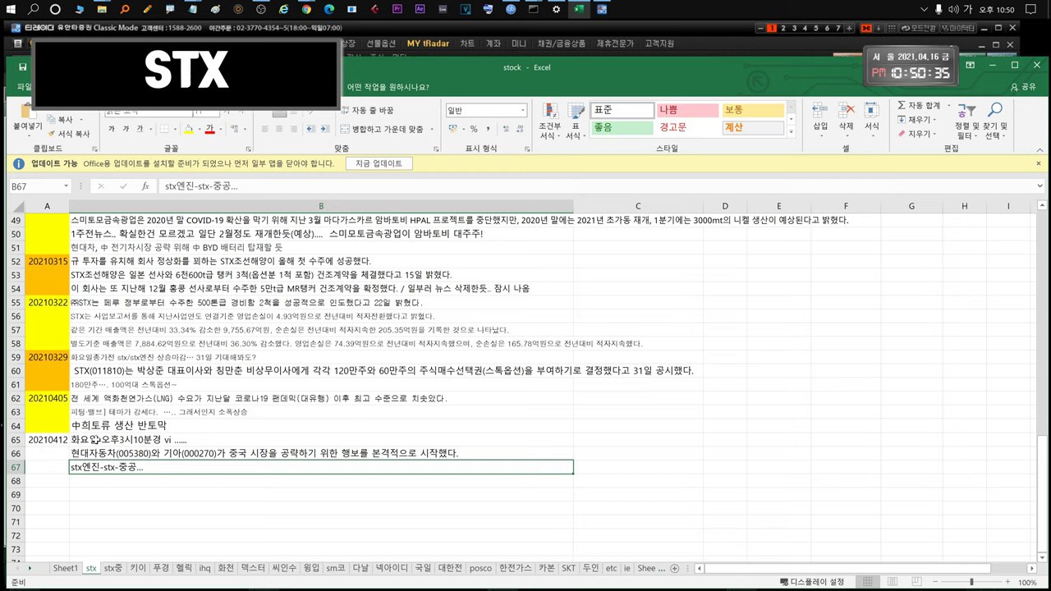
{"action": "left_click", "coordinate": [164, 442]}
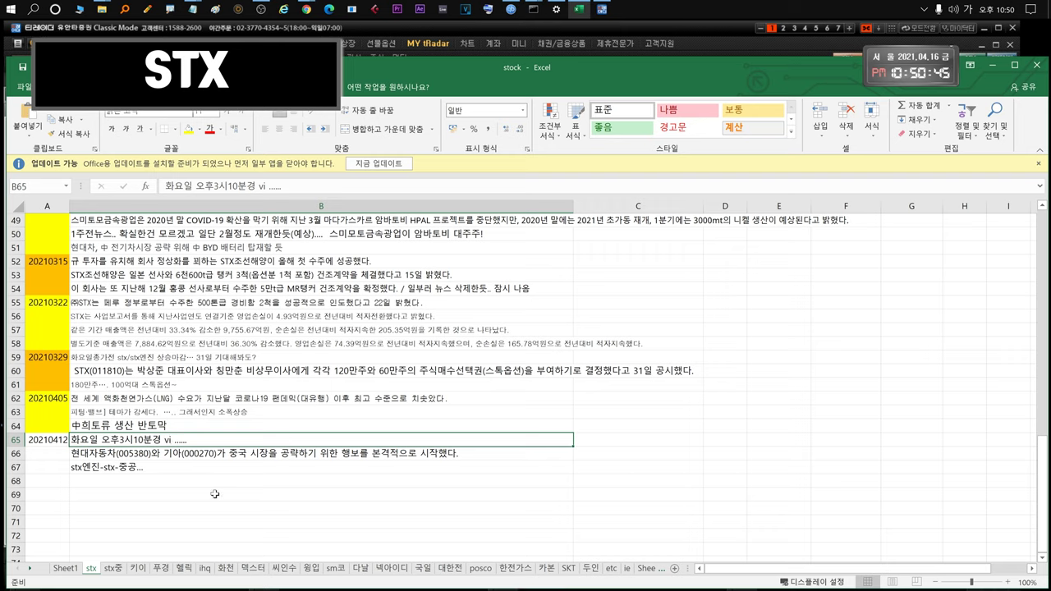
{"action": "double_click", "coordinate": [95, 467]}
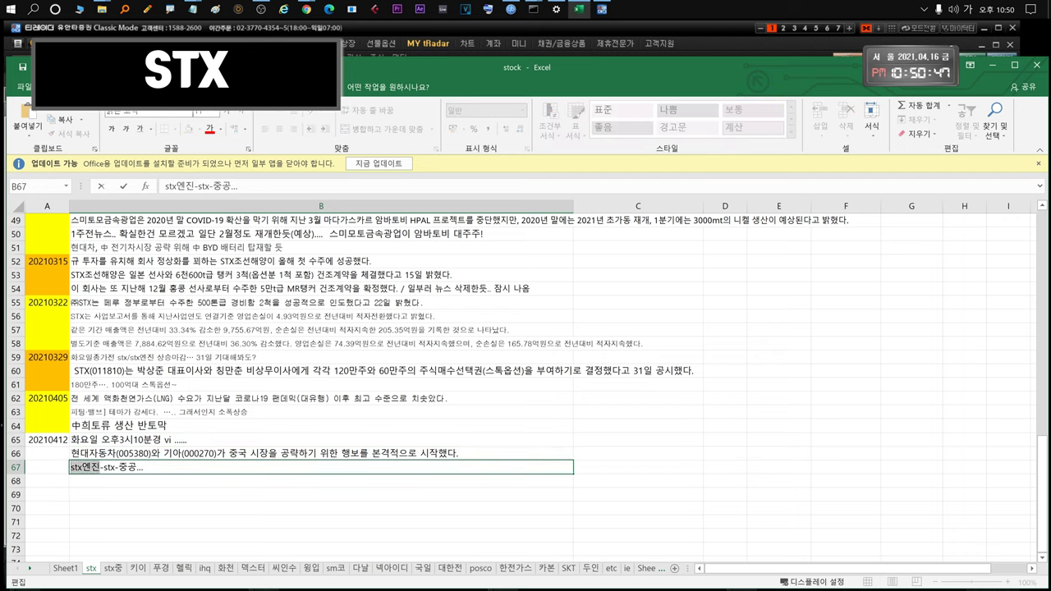
{"action": "key", "text": "Return"}
{"action": "left_click", "coordinate": [99, 468]}
{"action": "double_click", "coordinate": [104, 467]}
{"action": "left_click", "coordinate": [94, 481]}
{"action": "left_click", "coordinate": [96, 468]}
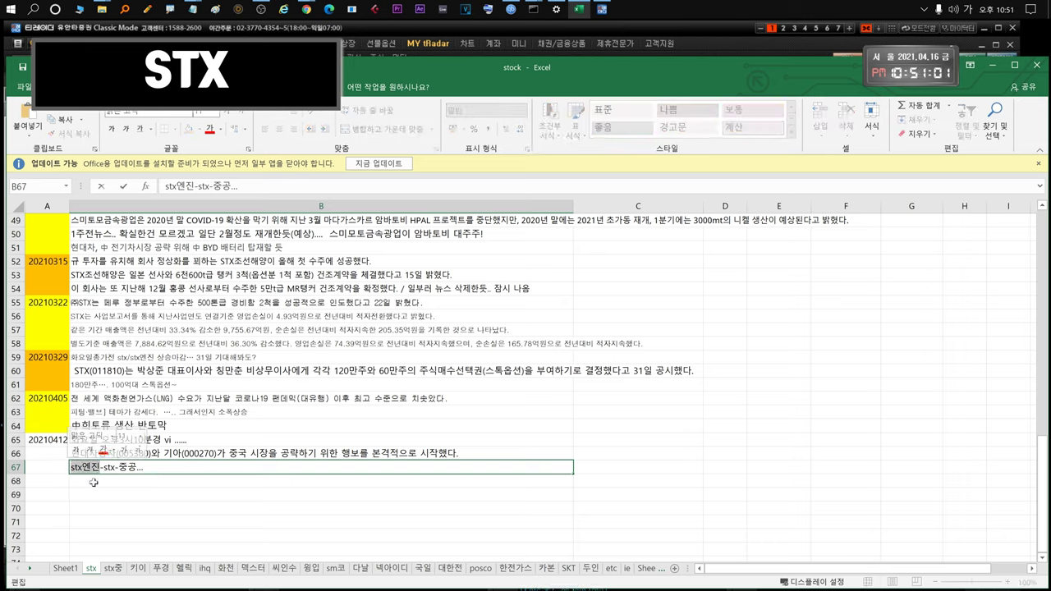
{"action": "key", "text": "Escape"}
{"action": "left_click", "coordinate": [117, 454]}
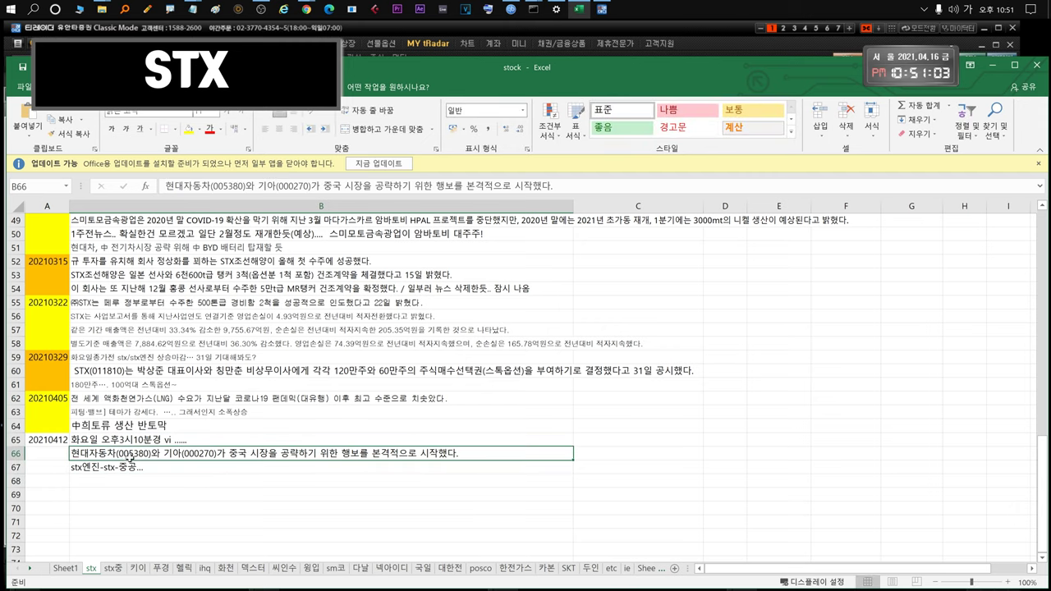
Review the 현대자동차 and 기아 note in B66, highlighting the phrase "중국 시장을 공략"
{"action": "double_click", "coordinate": [116, 454]}
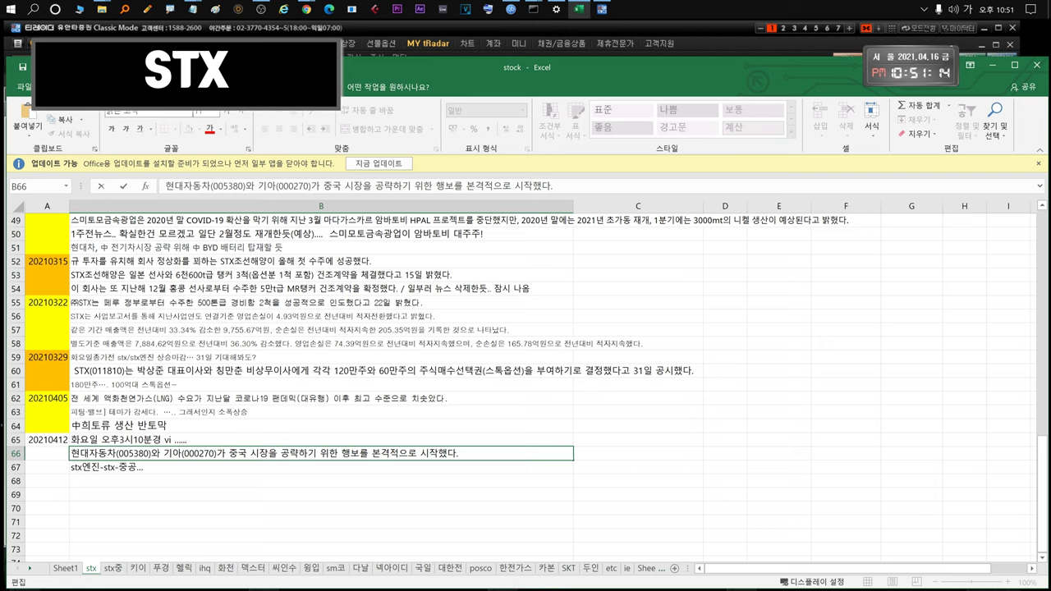
{"action": "left_click_drag", "start_coordinate": [229, 453], "coordinate": [280, 452]}
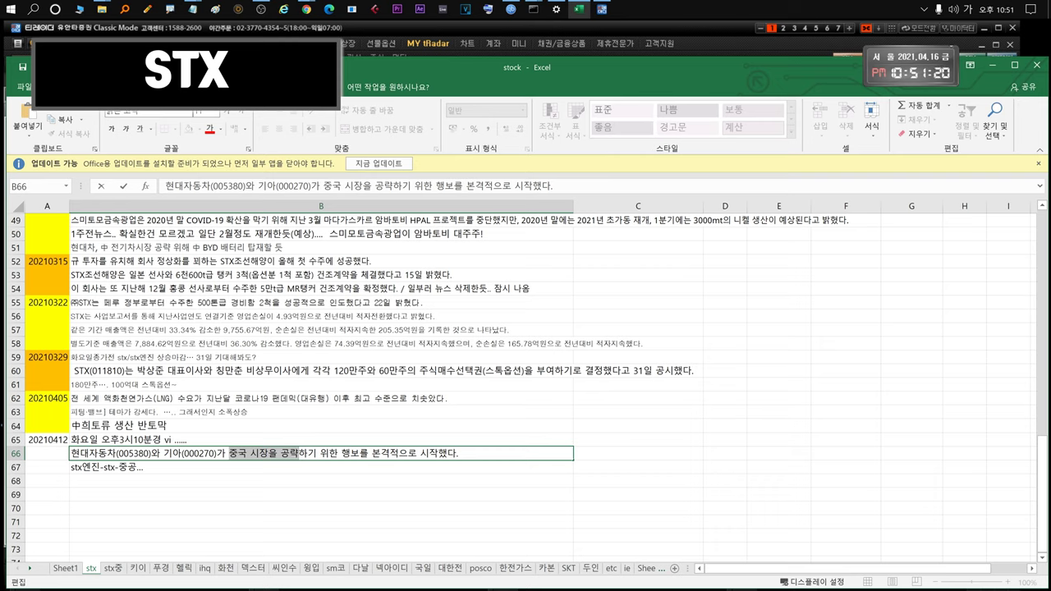
{"action": "left_click", "coordinate": [270, 466]}
{"action": "left_click", "coordinate": [282, 455]}
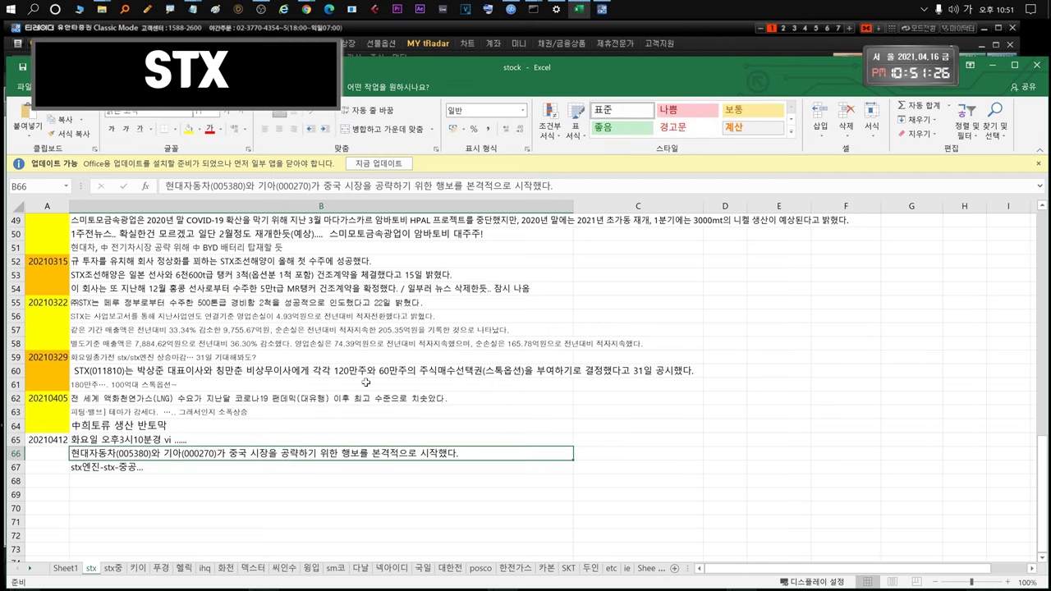
{"action": "left_click", "coordinate": [249, 489]}
{"action": "left_click", "coordinate": [245, 456]}
Switch back to the 티레이더 trading program and examine STX's daily chart from the watchlist over a longer period
{"action": "left_click", "coordinate": [391, 29]}
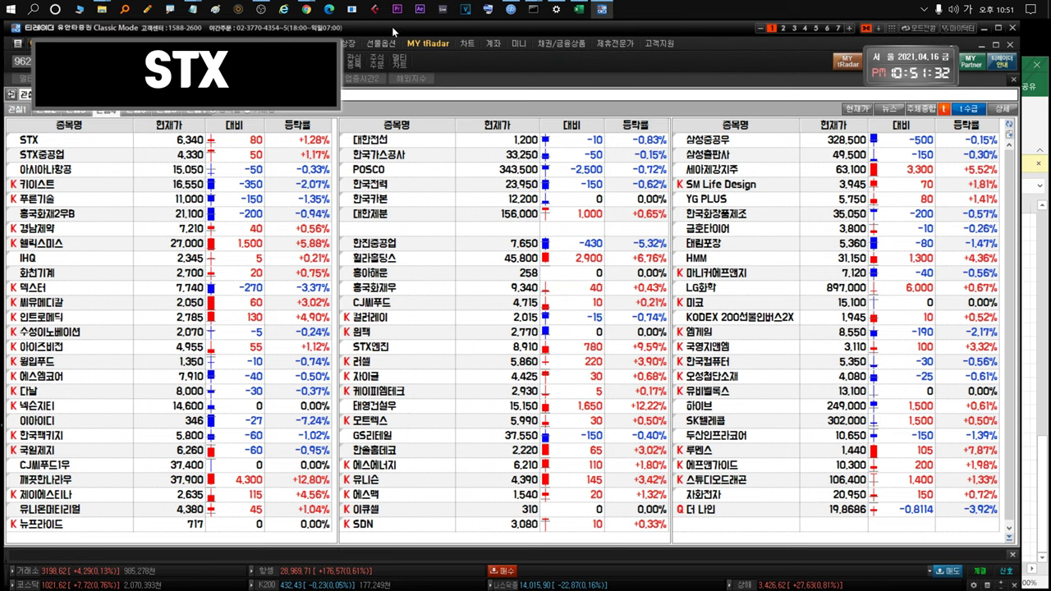
{"action": "left_click", "coordinate": [79, 145]}
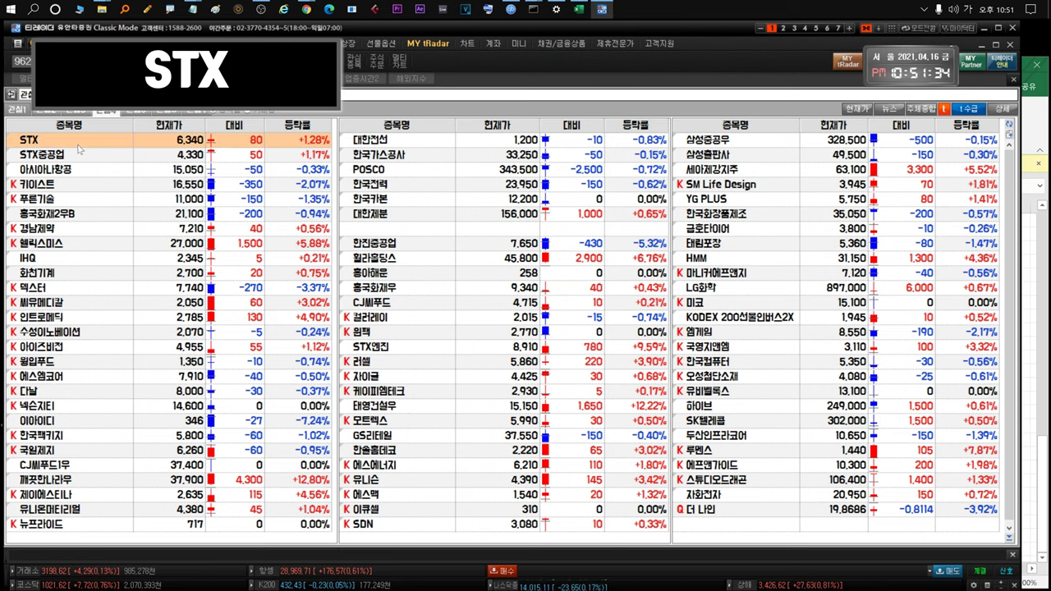
{"action": "double_click", "coordinate": [79, 145]}
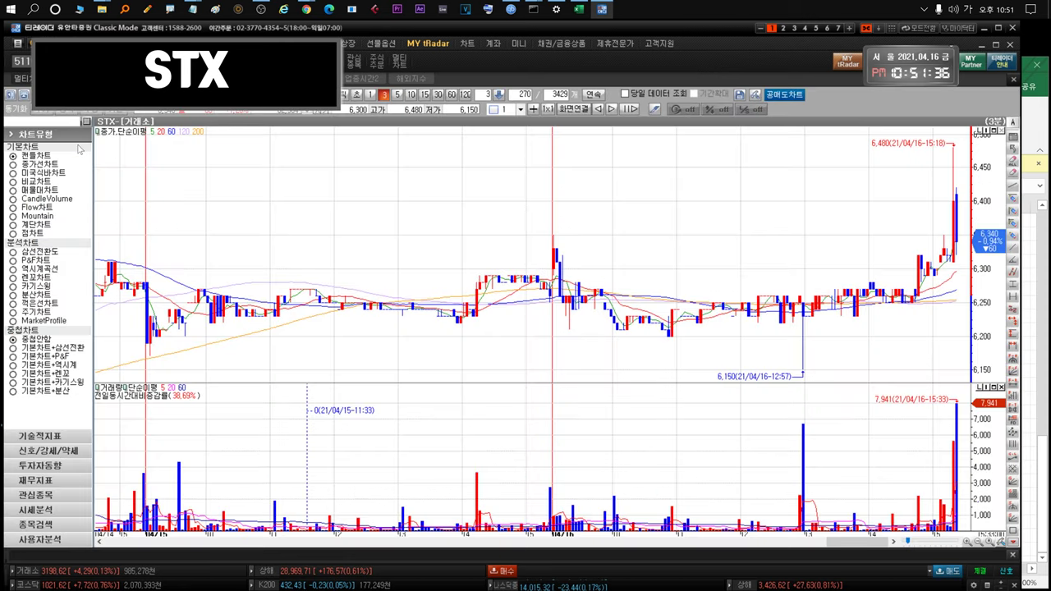
{"action": "left_click", "coordinate": [281, 95]}
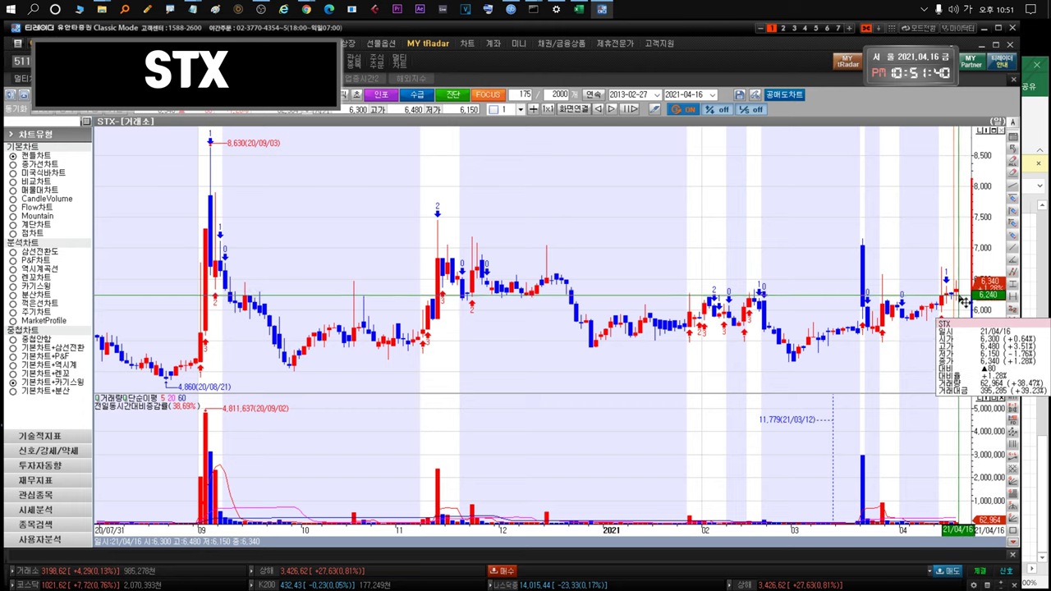
{"action": "mouse_move", "coordinate": [958, 297]}
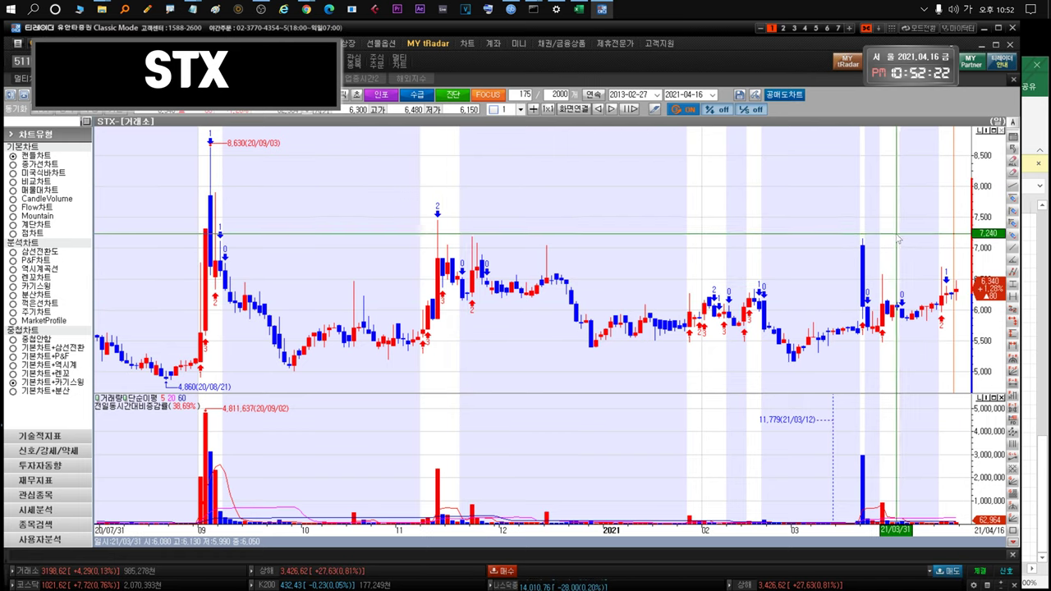
{"action": "scroll", "coordinate": [898, 238], "scroll_direction": "down", "scroll_amount": 5}
{"action": "left_click_drag", "start_coordinate": [811, 263], "coordinate": [960, 285]}
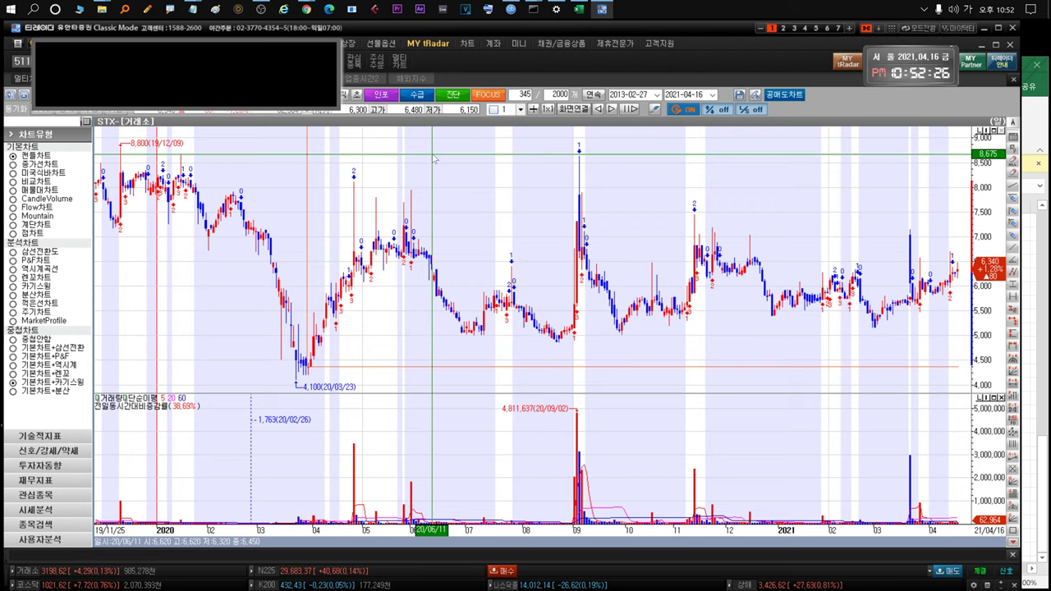
Return to the watchlist, compare the STX중공업 and STX엔진 rows, and bring up STX중공업's daily chart
{"action": "key", "text": "ctrl+Tab"}
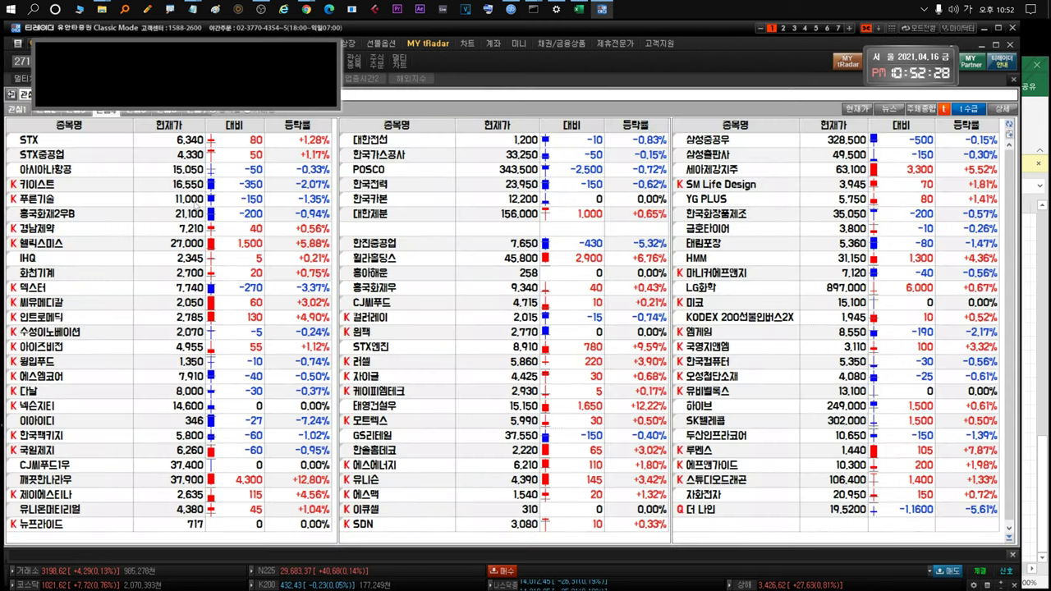
{"action": "left_click", "coordinate": [84, 154]}
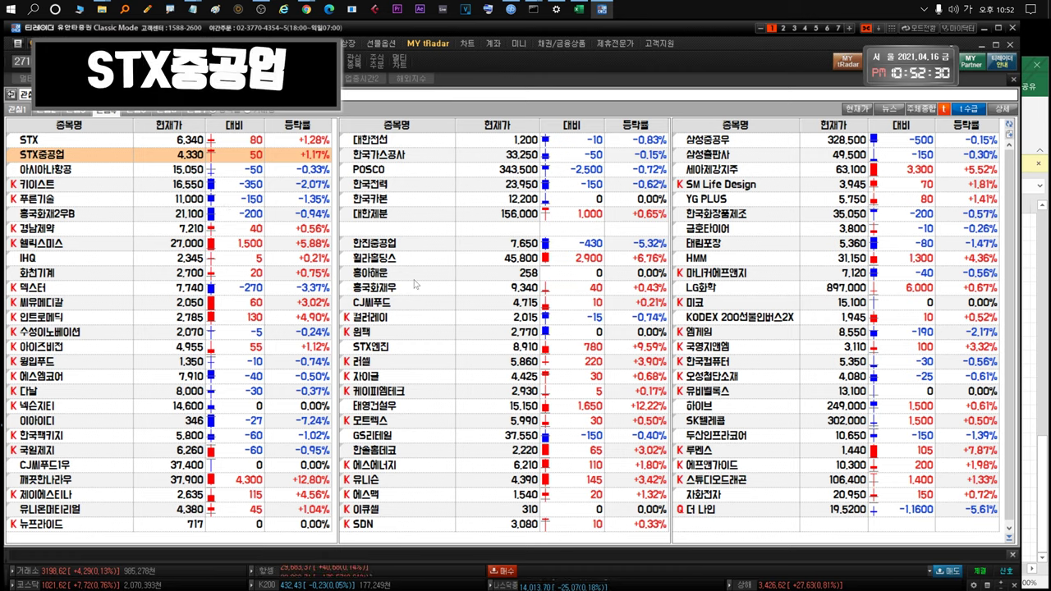
{"action": "left_click", "coordinate": [400, 347]}
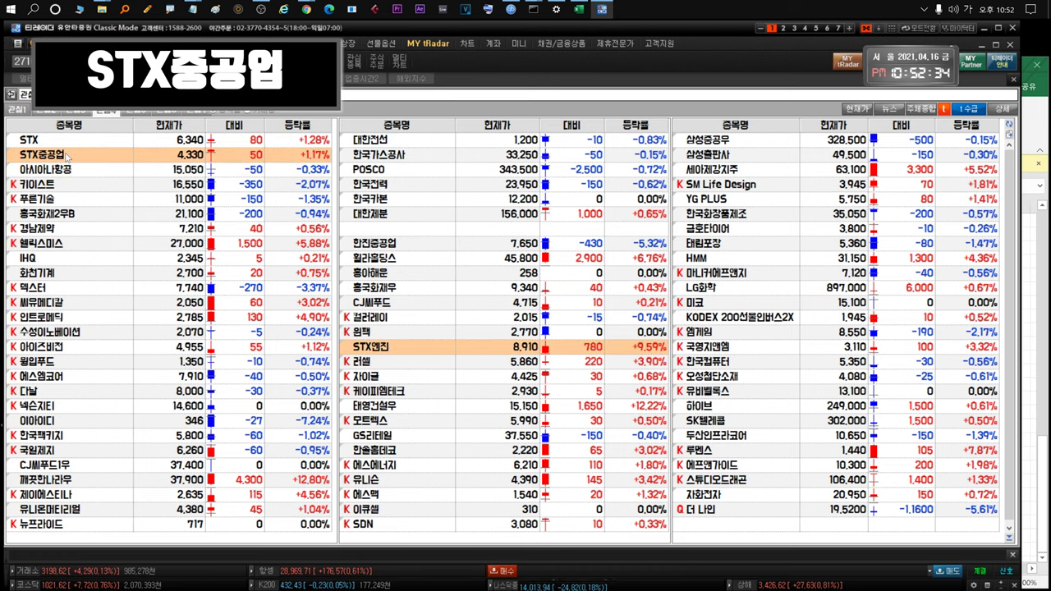
{"action": "key", "text": "ctrl+Tab"}
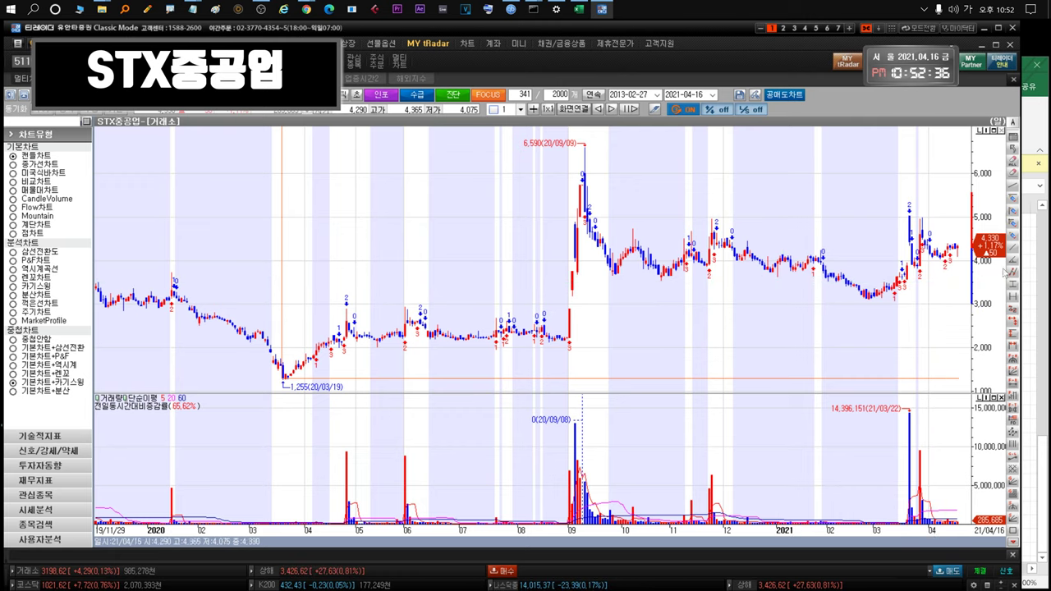
Switch to the Excel workbook and review the dated STX중공업 news notes on the stx중 sheet
{"action": "left_click", "coordinate": [1041, 458]}
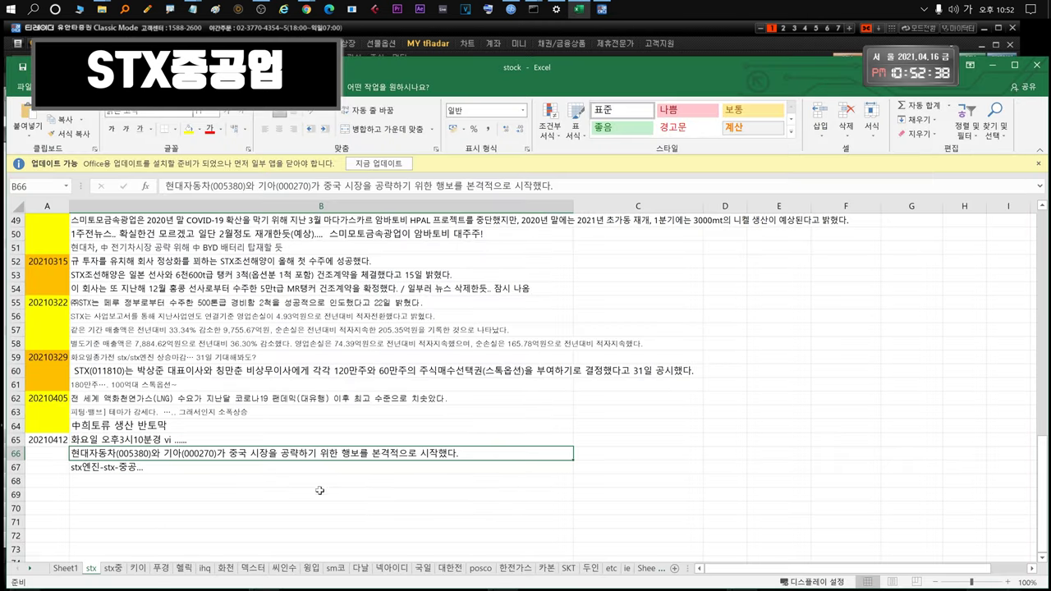
{"action": "left_click", "coordinate": [113, 570]}
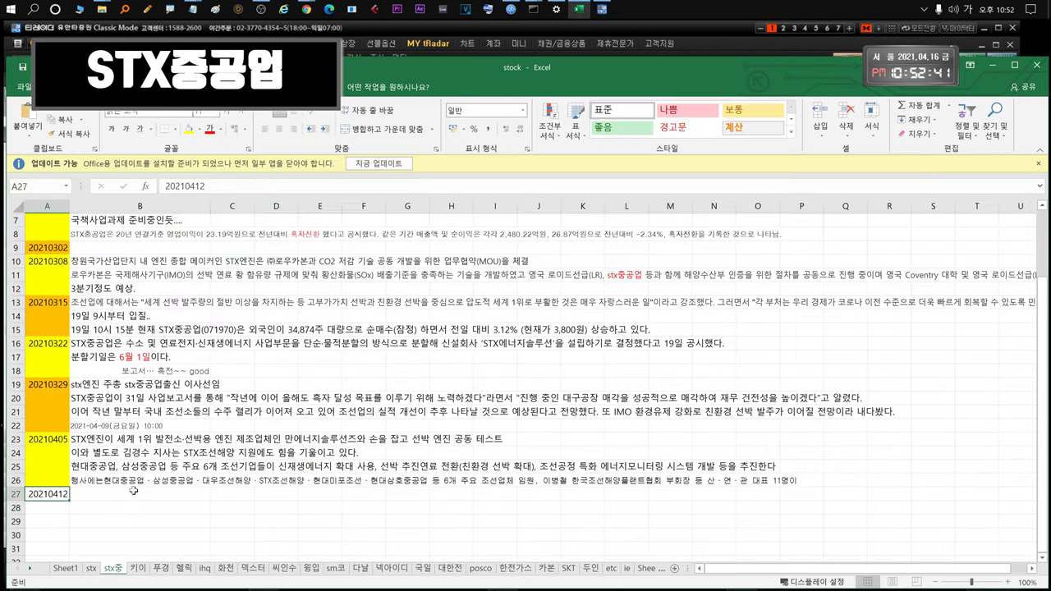
{"action": "left_click", "coordinate": [133, 490]}
Switch back to 티레이더 and examine STX중공업's recent candles and its long-term price history on the daily chart
{"action": "left_click", "coordinate": [352, 34]}
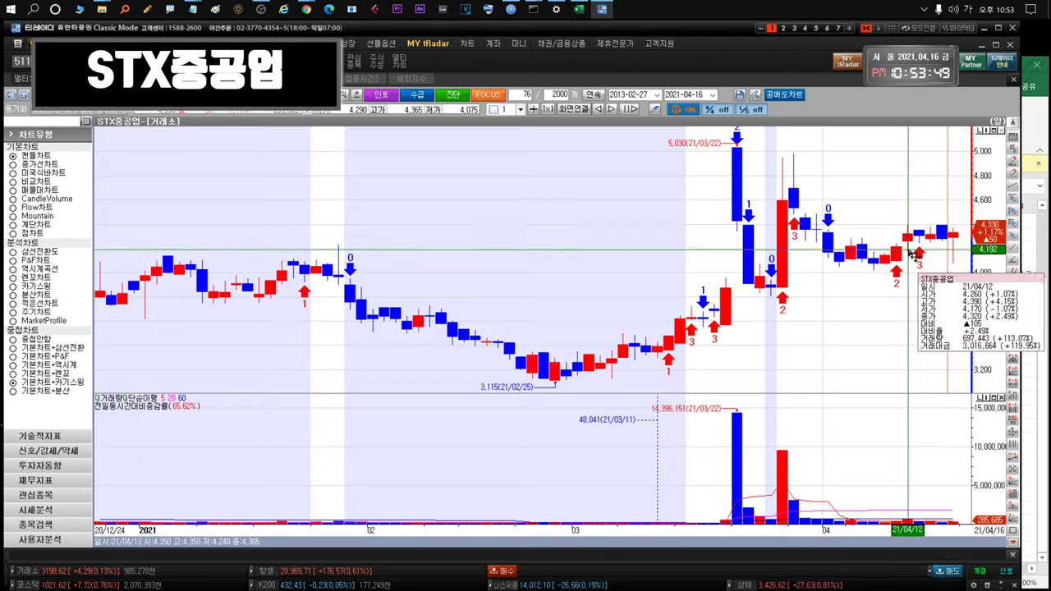
{"action": "left_click_drag", "start_coordinate": [934, 197], "coordinate": [782, 261]}
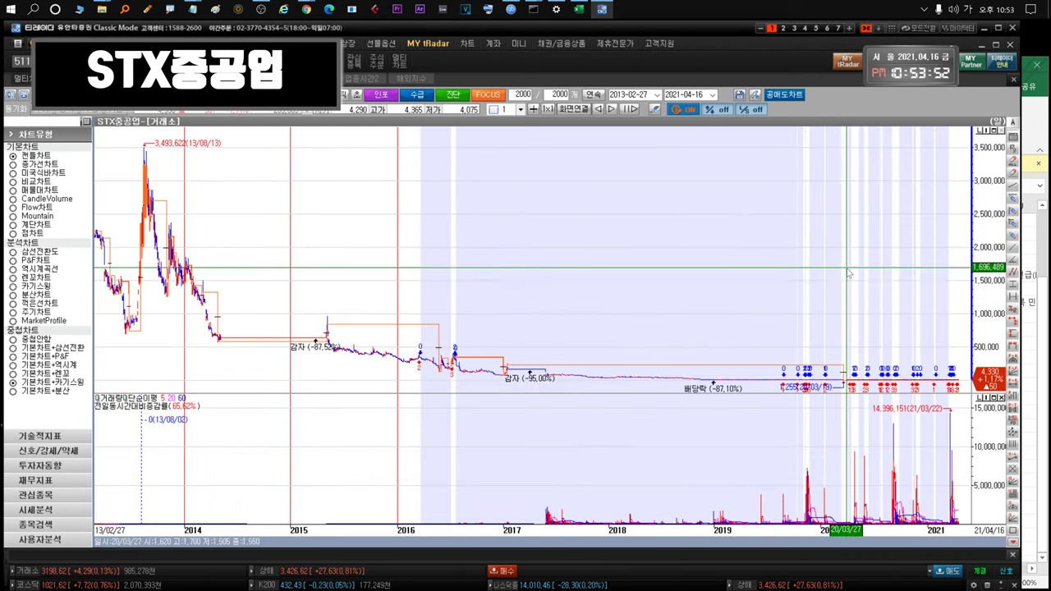
{"action": "left_click_drag", "start_coordinate": [852, 263], "coordinate": [954, 274]}
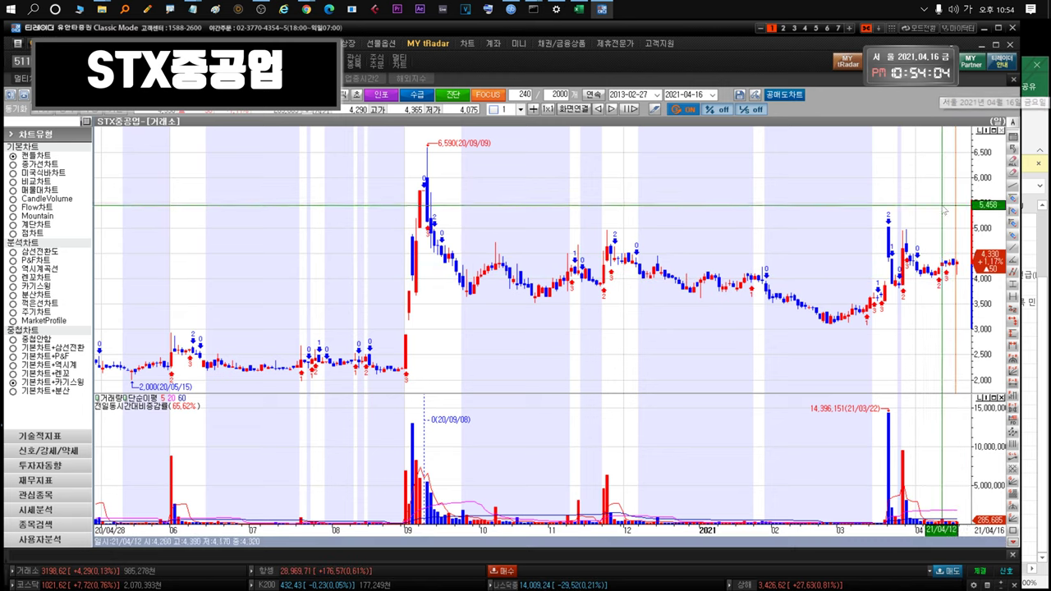
{"action": "mouse_move", "coordinate": [962, 279]}
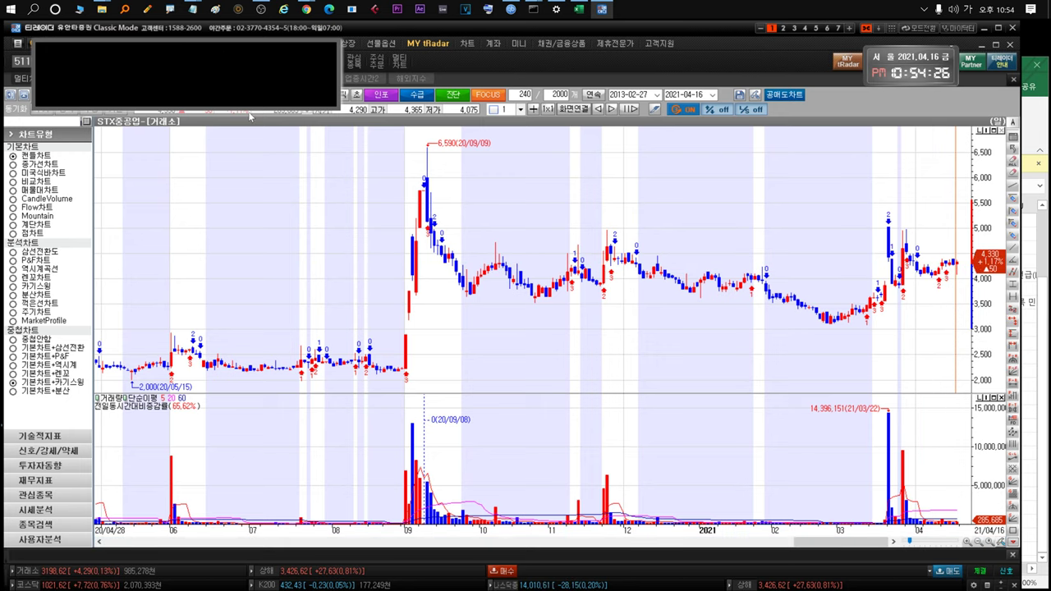
Go from the watchlist to Excel's etc sheet and review the 아시아나항공 customer satisfaction note in B176, highlighting its second half
{"action": "key", "text": "ctrl+Tab"}
{"action": "left_click", "coordinate": [117, 171]}
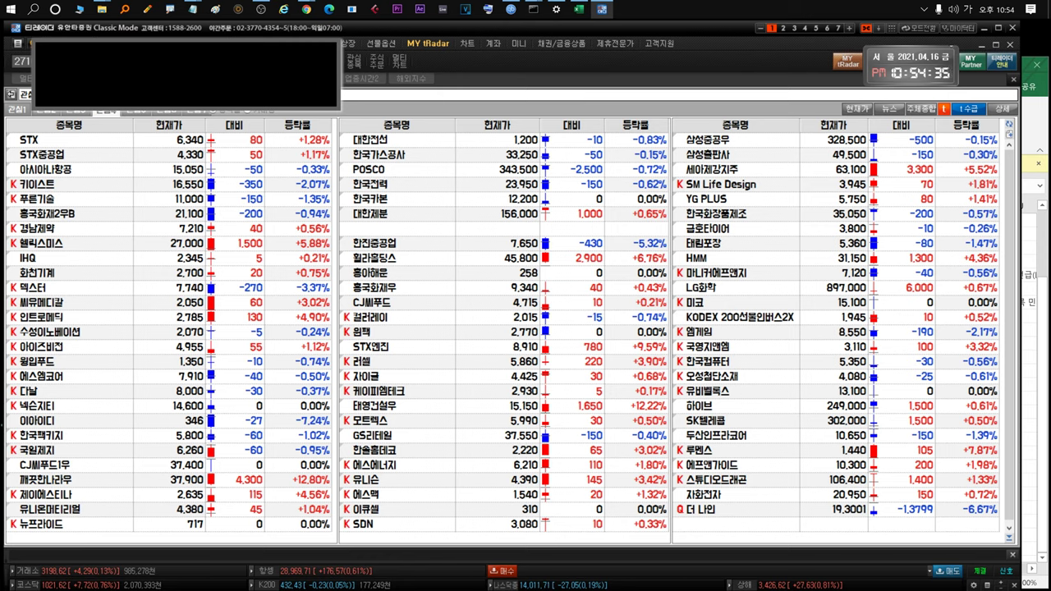
{"action": "key", "text": "alt+Tab"}
{"action": "left_click", "coordinate": [168, 261]}
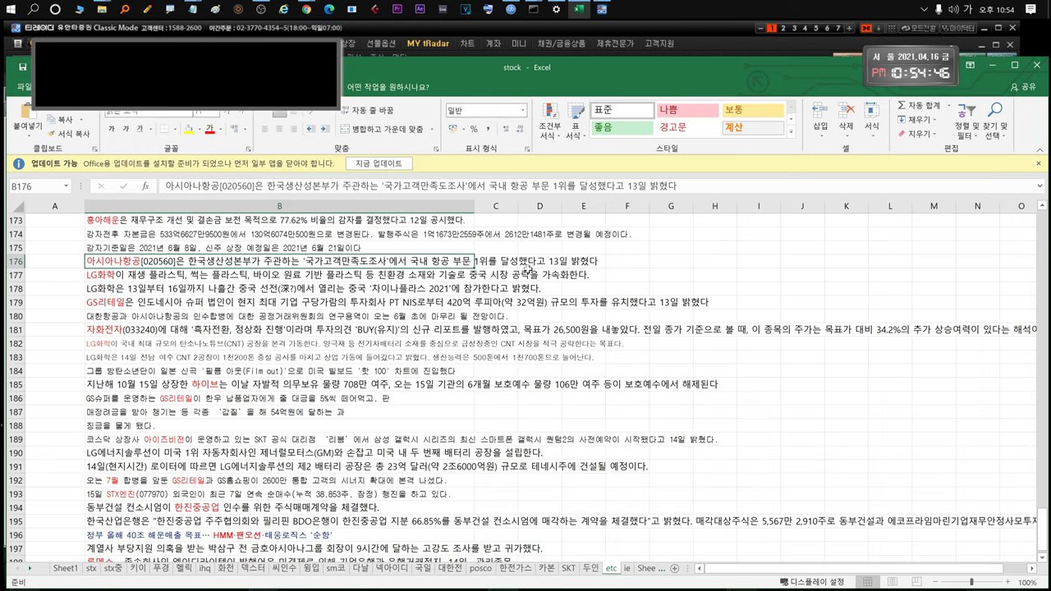
{"action": "double_click", "coordinate": [422, 261]}
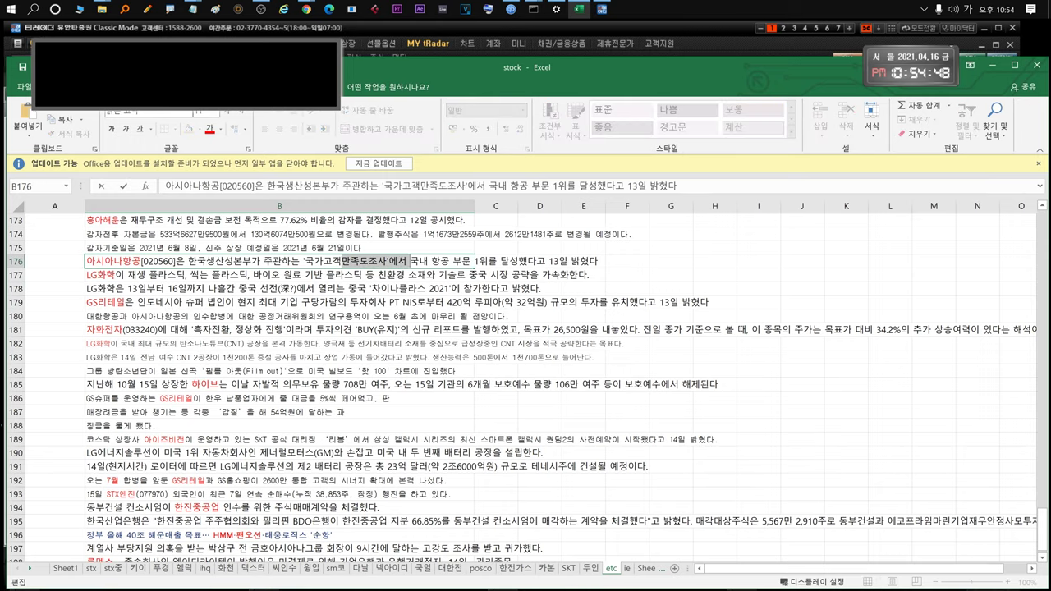
{"action": "left_click_drag", "start_coordinate": [408, 261], "coordinate": [600, 262]}
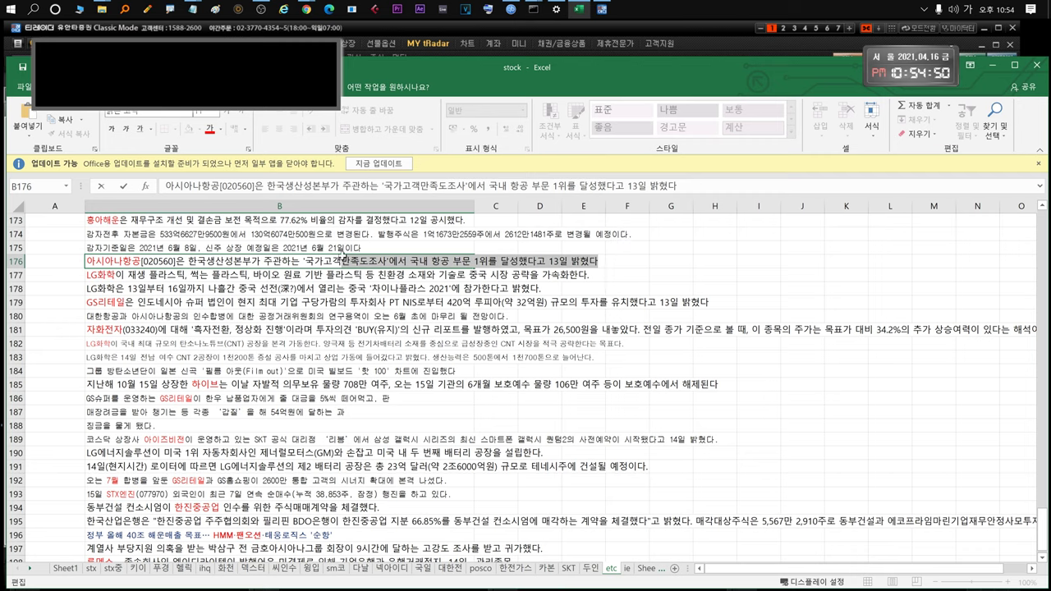
{"action": "key", "text": "Escape"}
Switch back to the 티레이더 watchlist and examine 아시아나항공's daily chart up to the latest candles
{"action": "left_click", "coordinate": [399, 28]}
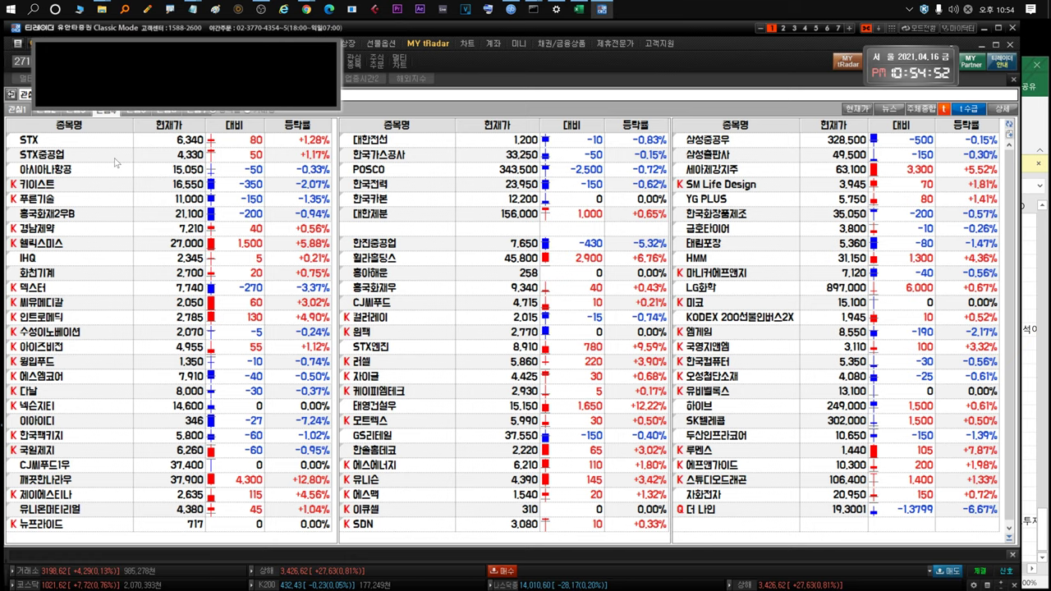
{"action": "left_click", "coordinate": [43, 170]}
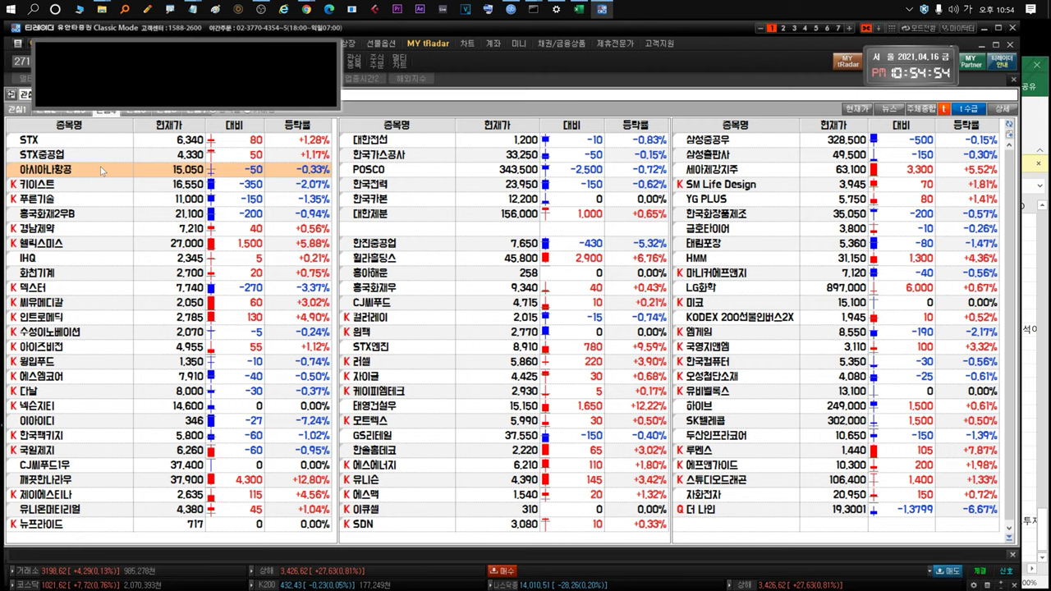
{"action": "double_click", "coordinate": [101, 170]}
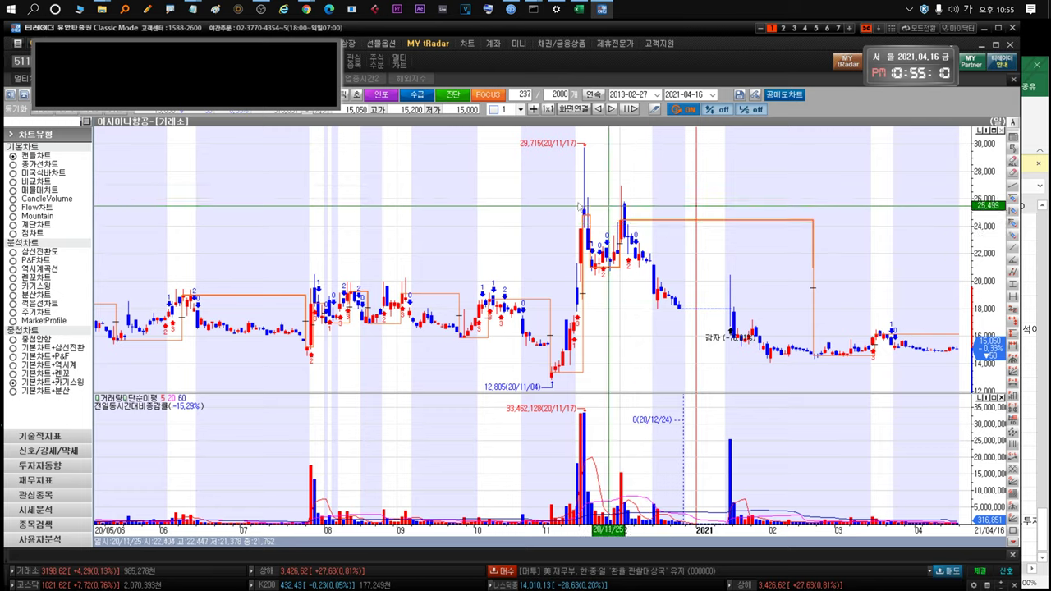
{"action": "mouse_move", "coordinate": [957, 354]}
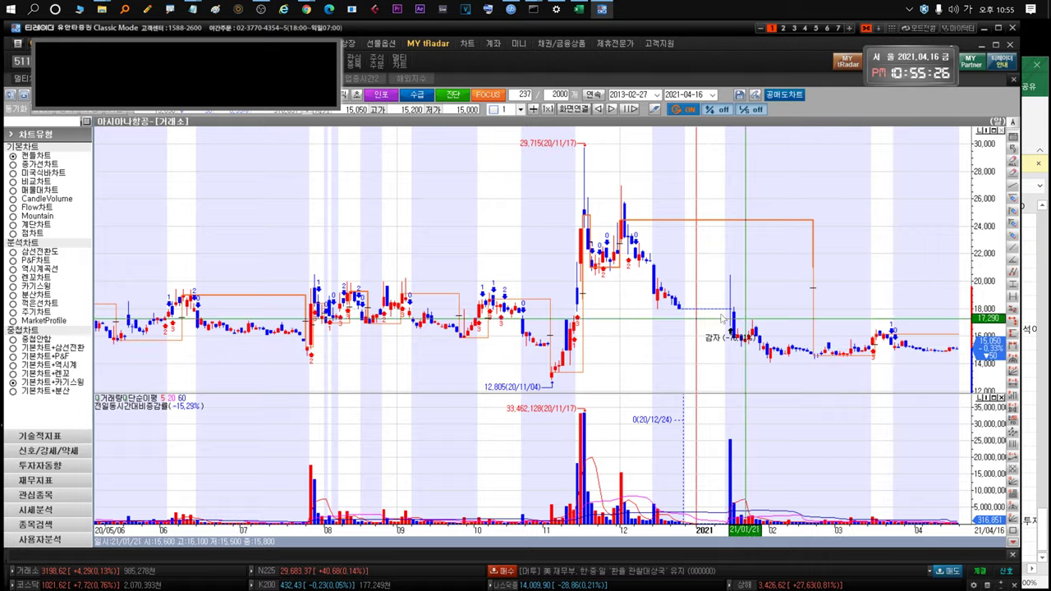
Select 키이스트 in the watchlist and switch to Excel to review its notes on the 키이 sheet
{"action": "key", "text": "ctrl+Tab"}
{"action": "left_click", "coordinate": [51, 182]}
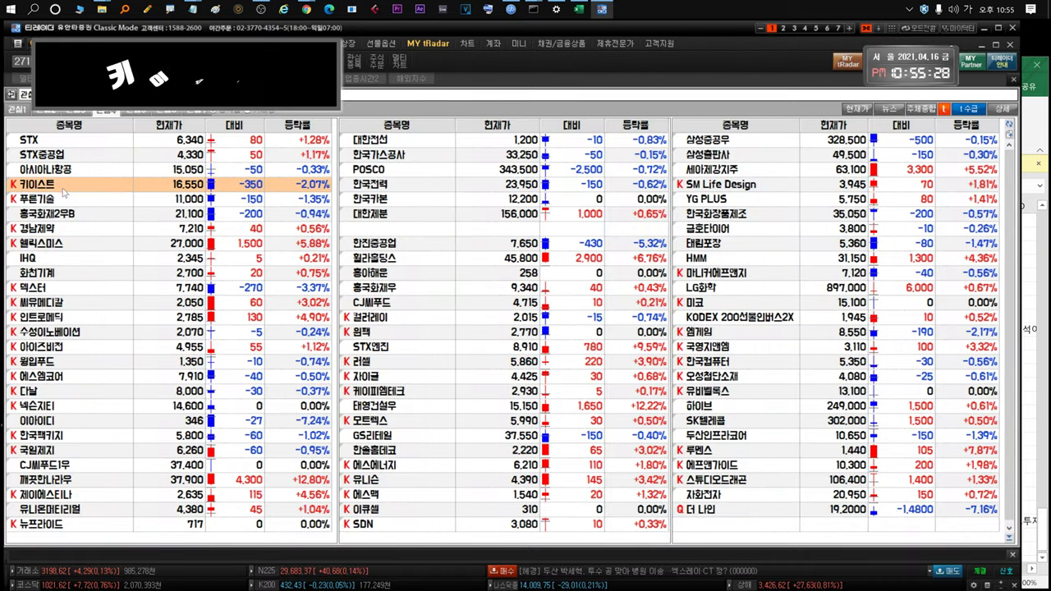
{"action": "key", "text": "alt+Tab"}
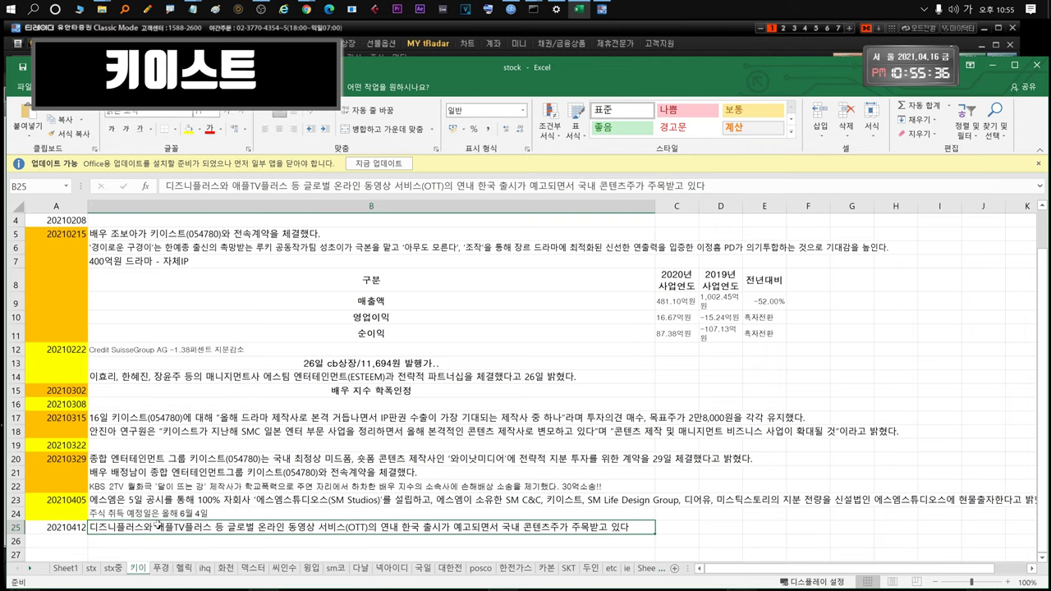
Switch back to the 티레이더 watchlist and examine 키이스트's daily chart, covering both its full price history and the past year
{"action": "left_click", "coordinate": [297, 33]}
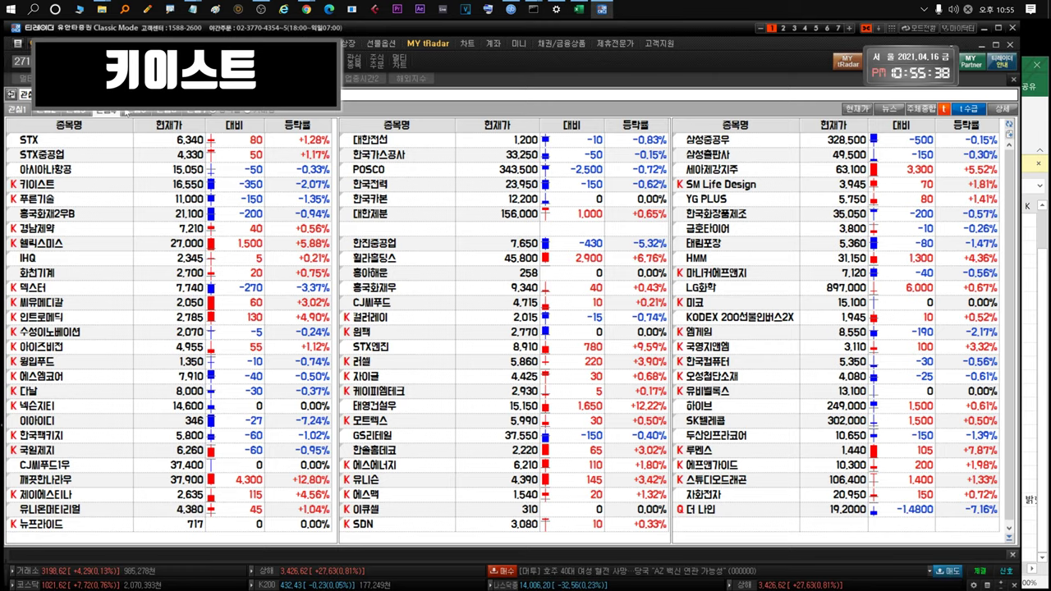
{"action": "left_click", "coordinate": [69, 188]}
{"action": "key", "text": "ctrl+Tab"}
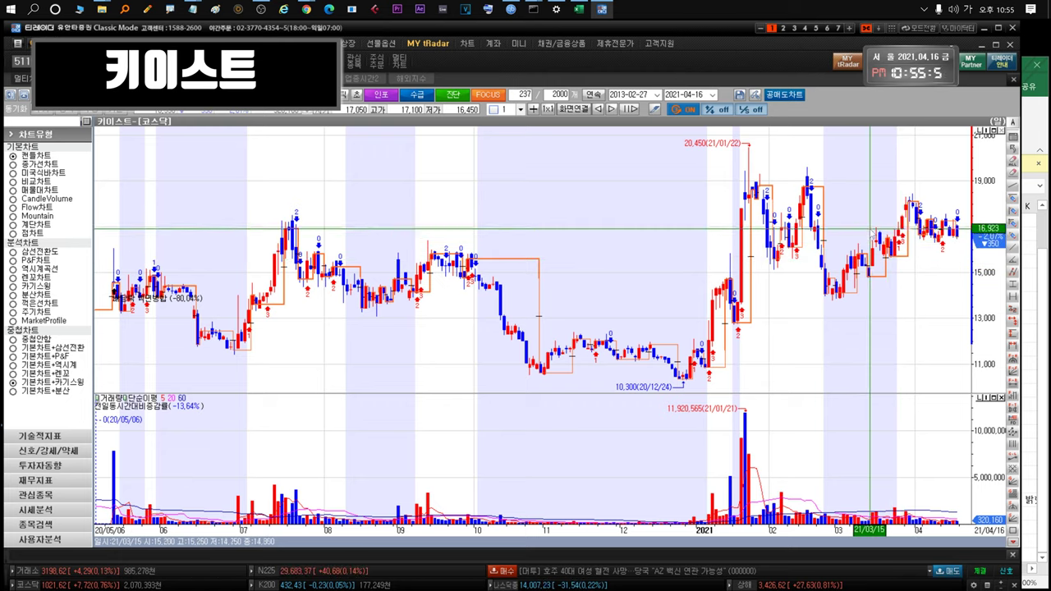
{"action": "left_click_drag", "start_coordinate": [946, 292], "coordinate": [760, 328]}
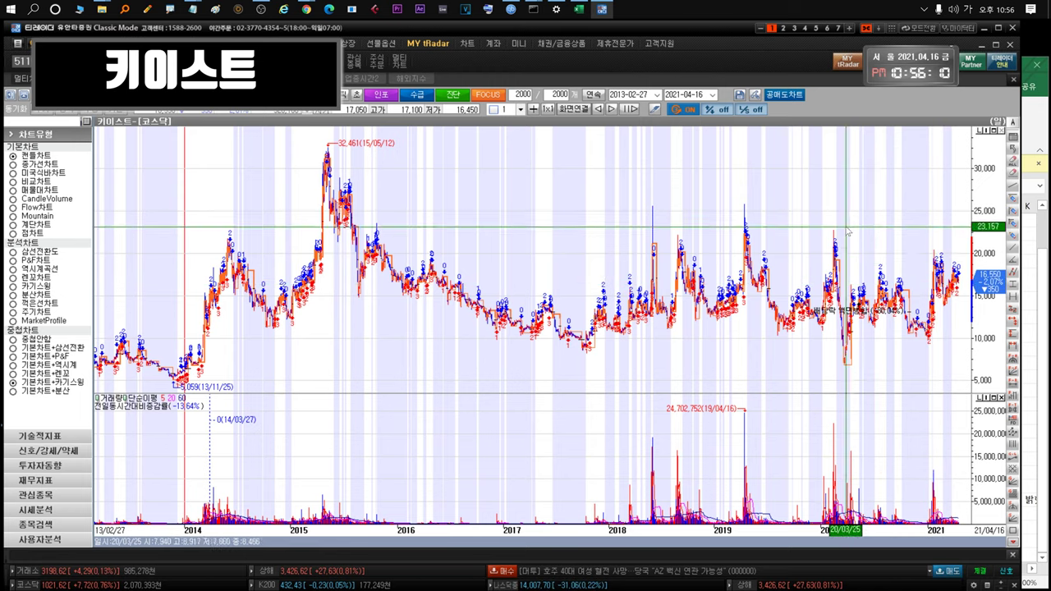
{"action": "left_click_drag", "start_coordinate": [845, 228], "coordinate": [952, 258]}
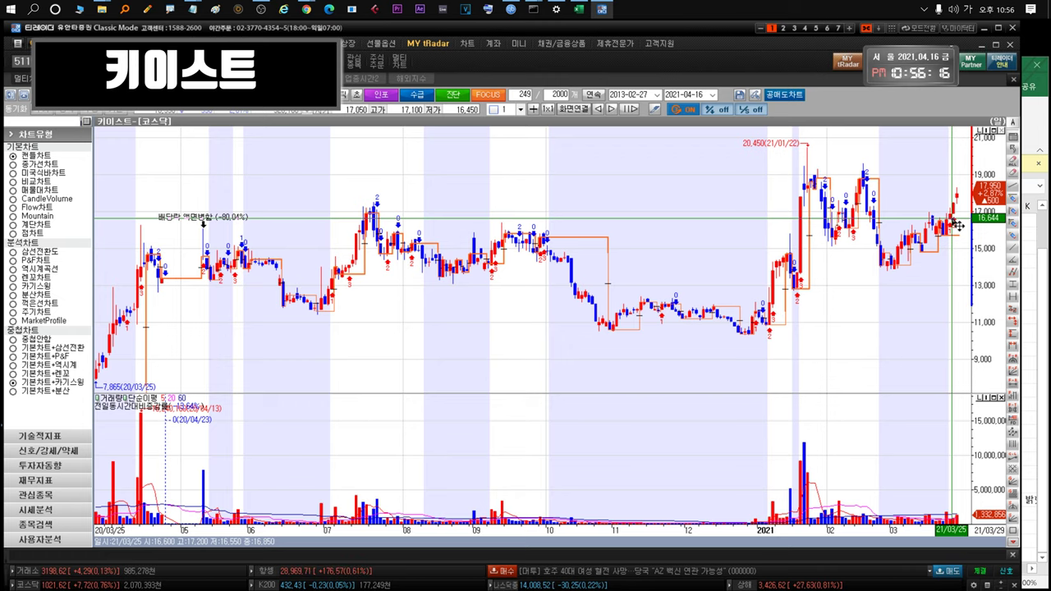
{"action": "key", "text": "Escape"}
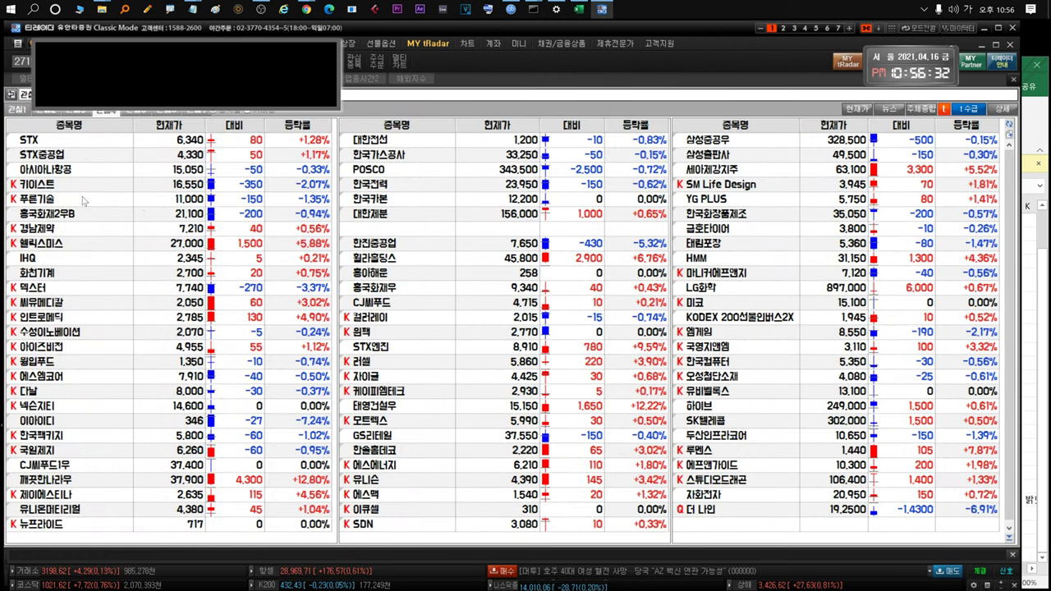
Select 푸른기술 in the watchlist and examine its daily chart
{"action": "left_click", "coordinate": [84, 200]}
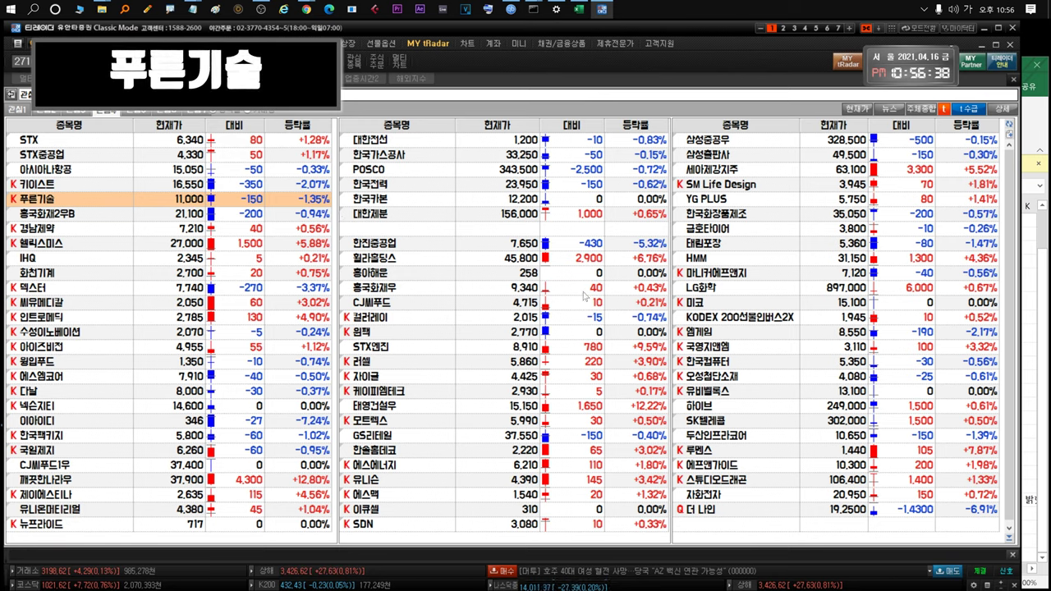
{"action": "left_click", "coordinate": [50, 198]}
{"action": "double_click", "coordinate": [50, 198]}
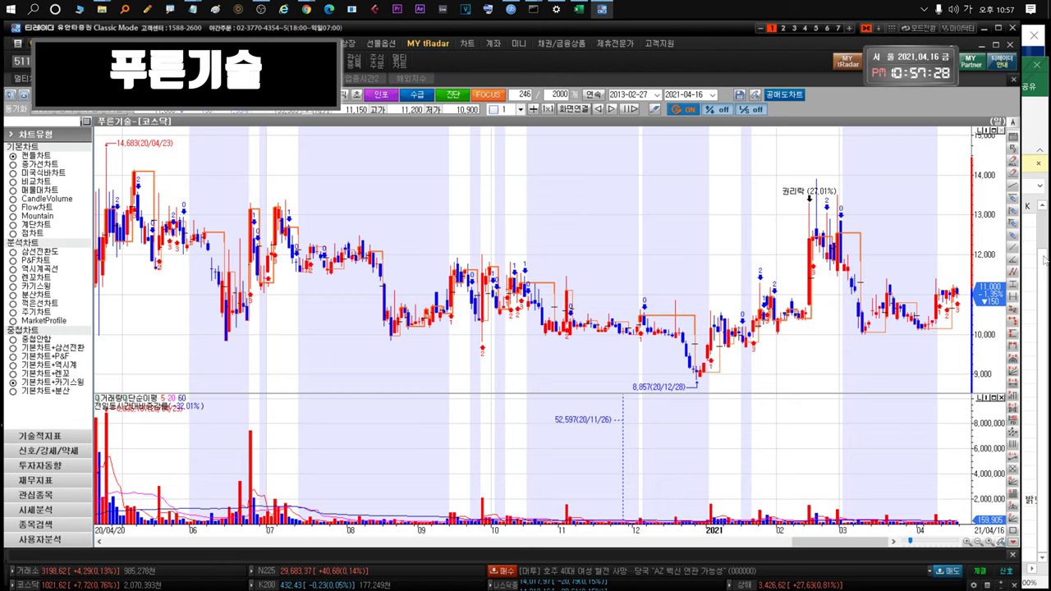
Switch to Excel to check the 푸경 sheet for 푸른기술 notes, and return to the 티레이더 watchlist
{"action": "key", "text": "alt+Tab"}
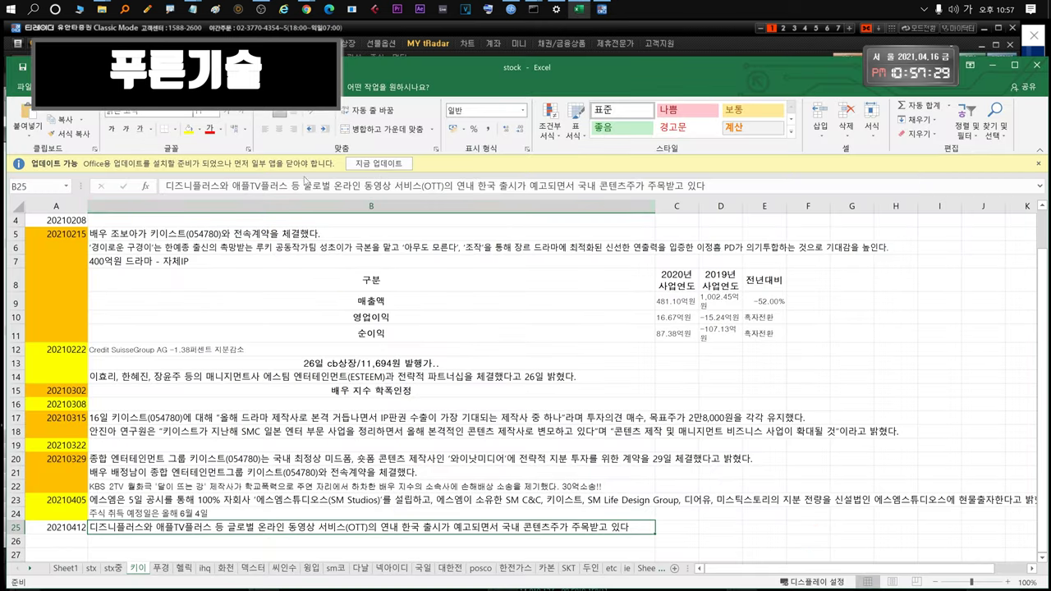
{"action": "left_click", "coordinate": [157, 570]}
{"action": "left_click", "coordinate": [144, 451]}
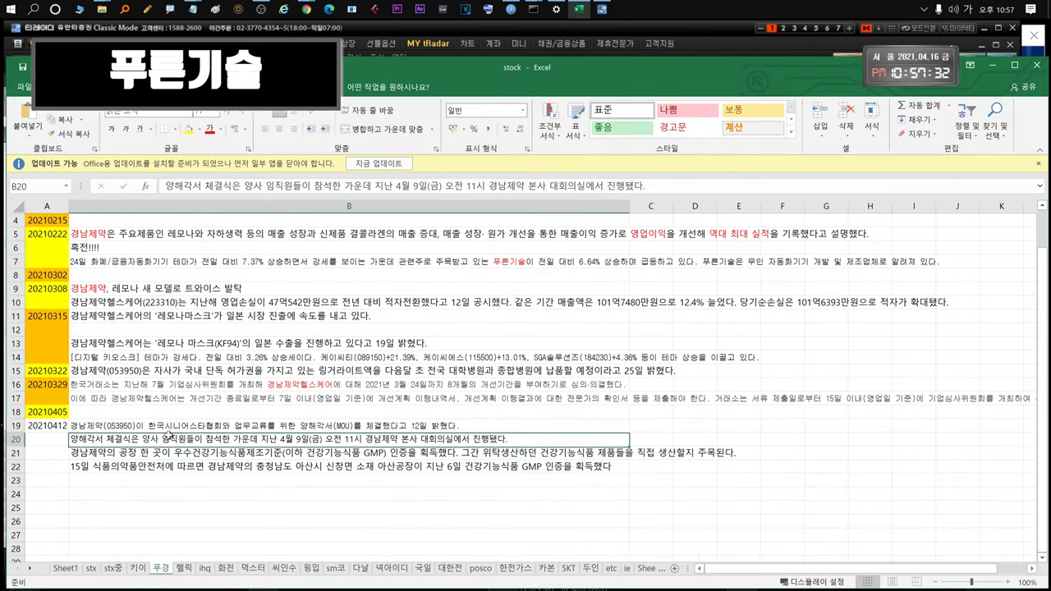
{"action": "key", "text": "alt+Tab"}
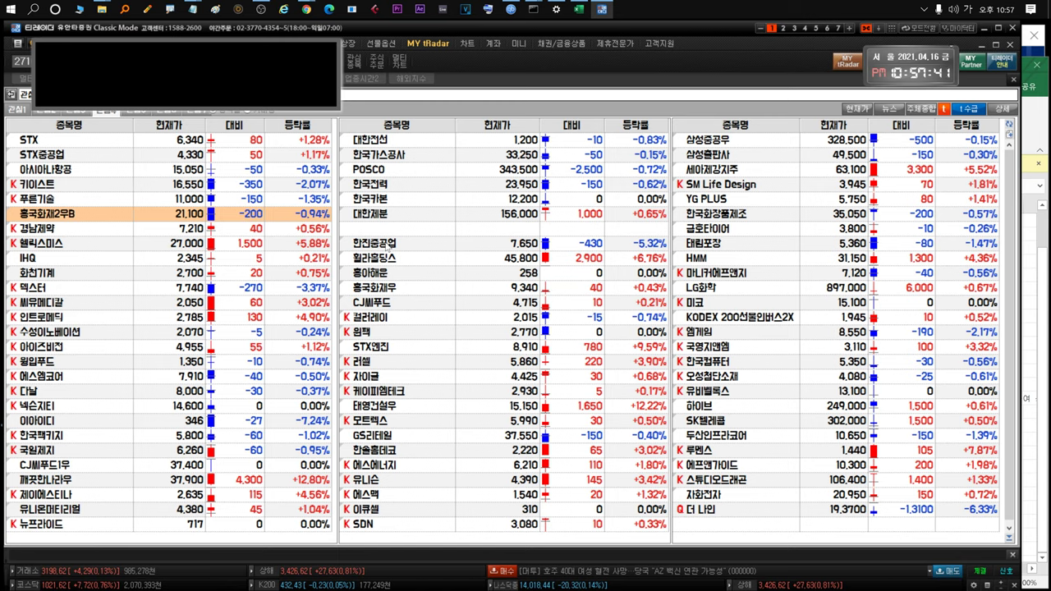
Check 흥국화재우 in the watchlist, examine 흥국화재2우B's daily chart, and return to the watchlist
{"action": "left_click", "coordinate": [420, 276]}
{"action": "left_click", "coordinate": [410, 287]}
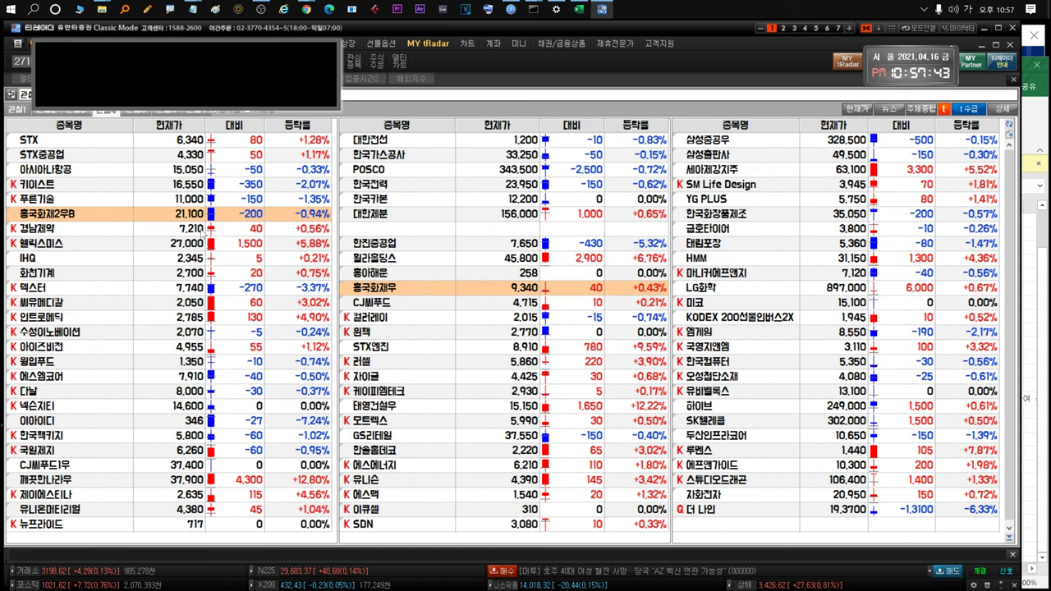
{"action": "left_click", "coordinate": [415, 277]}
{"action": "double_click", "coordinate": [410, 288]}
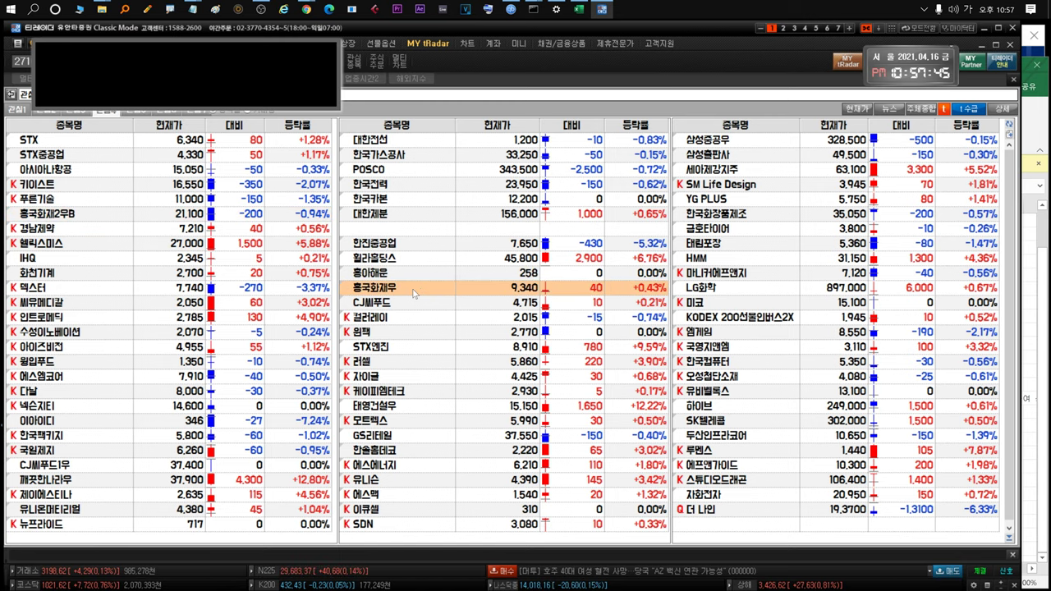
{"action": "key", "text": "Escape"}
{"action": "double_click", "coordinate": [76, 212]}
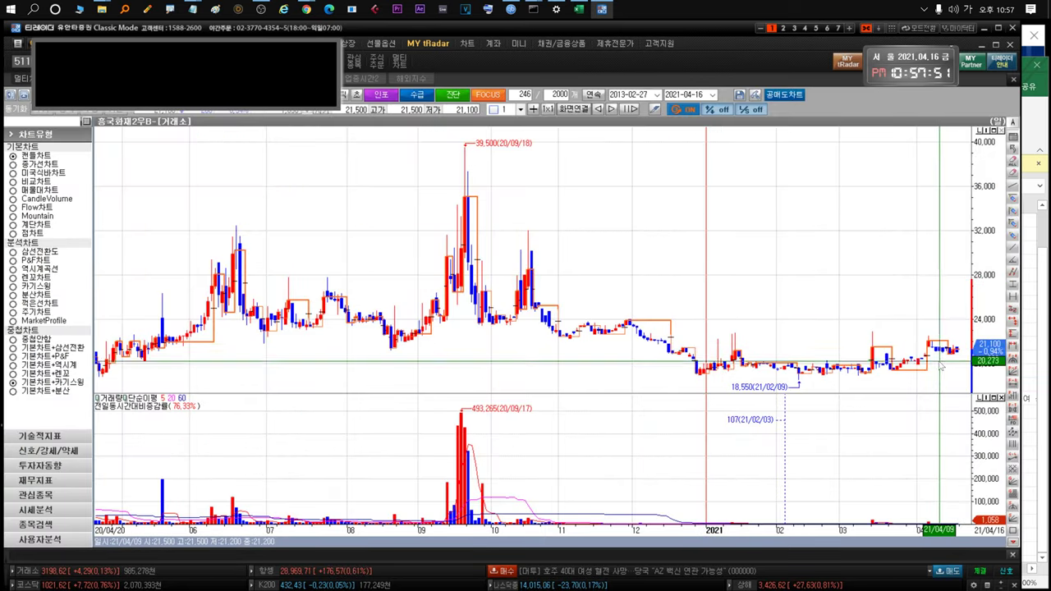
{"action": "key", "text": "Escape"}
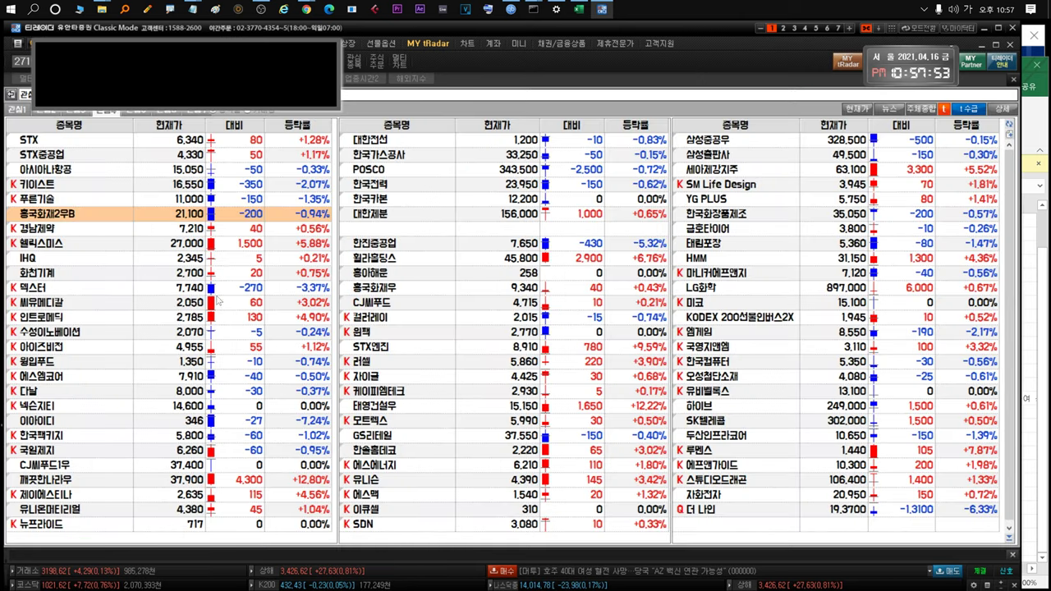
Select 경남제약 in the watchlist and switch to Excel to review its 20210412 MOU and GMP certification notes on the 푸경 sheet
{"action": "left_click", "coordinate": [47, 229]}
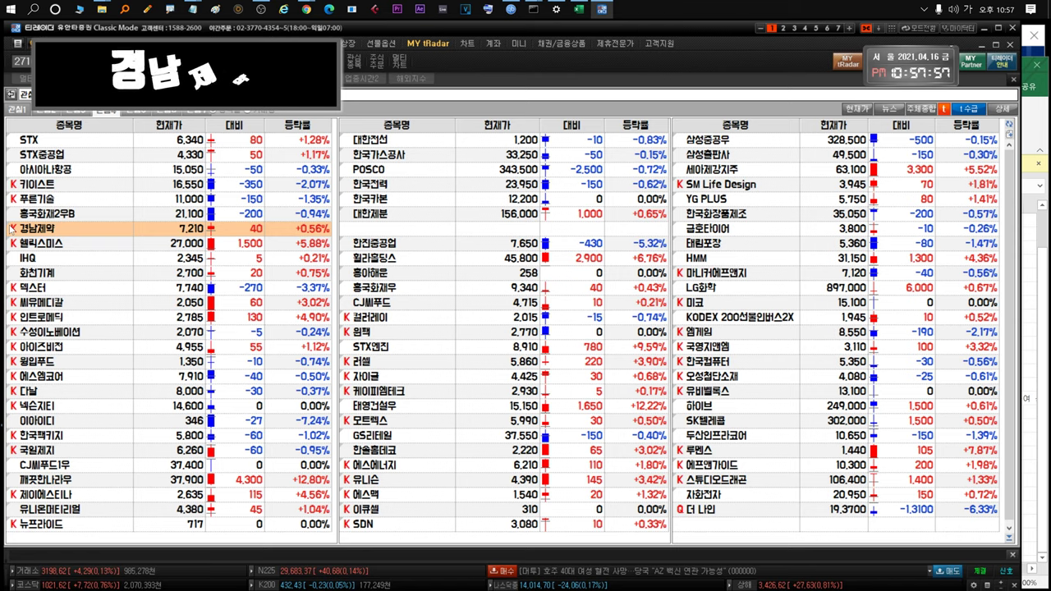
{"action": "mouse_move", "coordinate": [11, 231]}
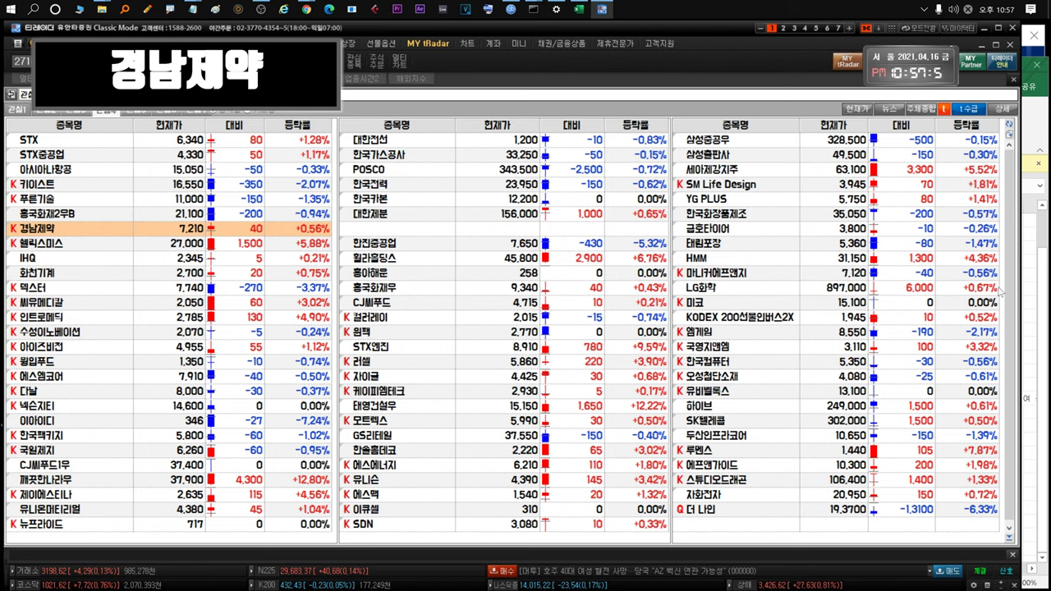
{"action": "left_click", "coordinate": [1038, 290]}
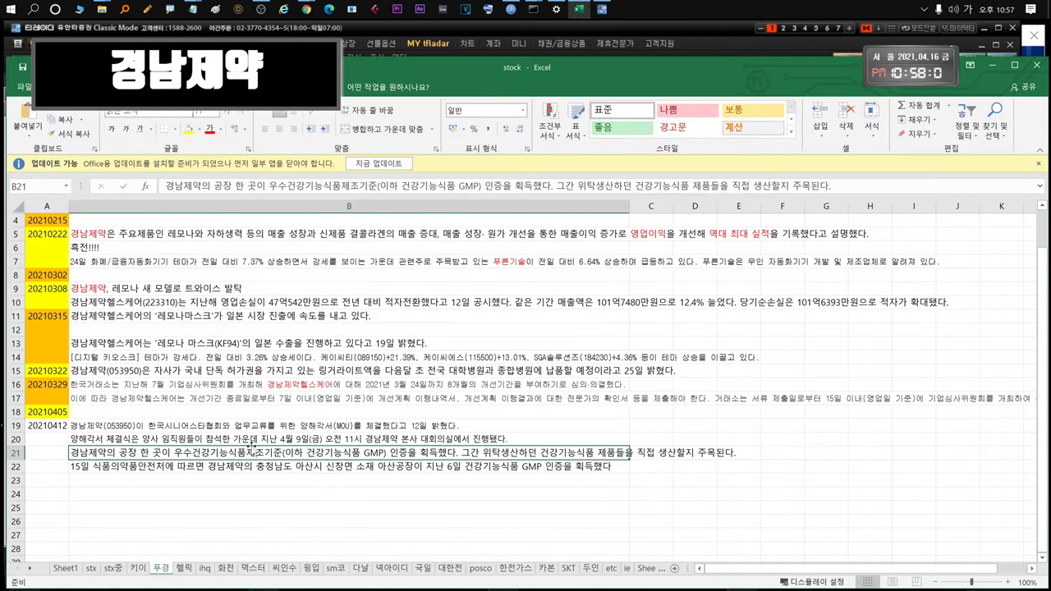
{"action": "left_click", "coordinate": [229, 428]}
{"action": "left_click", "coordinate": [259, 439]}
{"action": "left_click", "coordinate": [298, 452]}
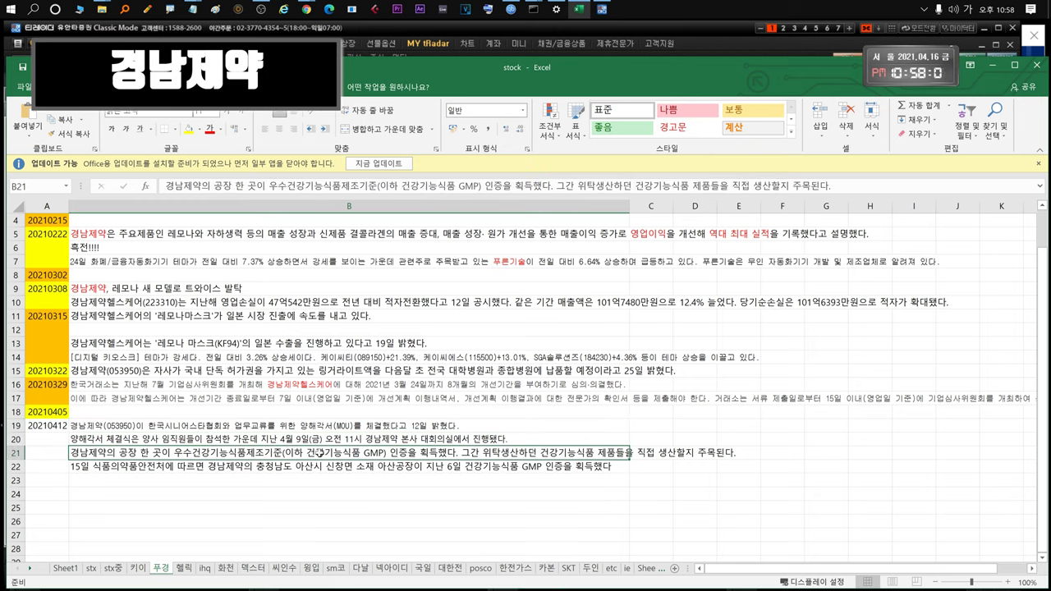
{"action": "double_click", "coordinate": [402, 452]}
{"action": "left_click", "coordinate": [486, 472]}
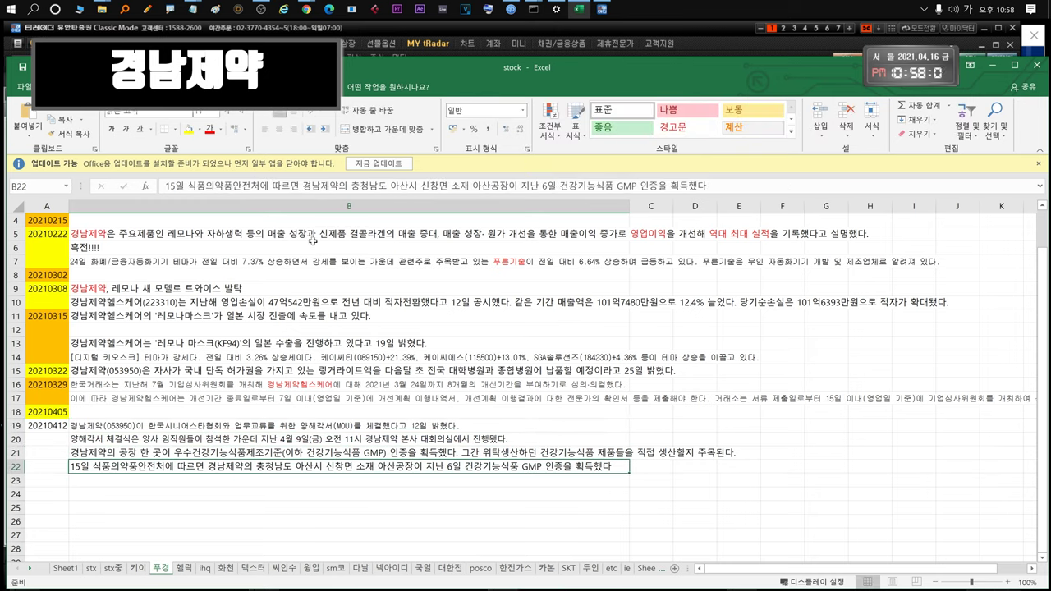
Switch back to the 티레이더 watchlist and examine 경남제약's daily chart up to the latest candles
{"action": "left_click", "coordinate": [486, 27]}
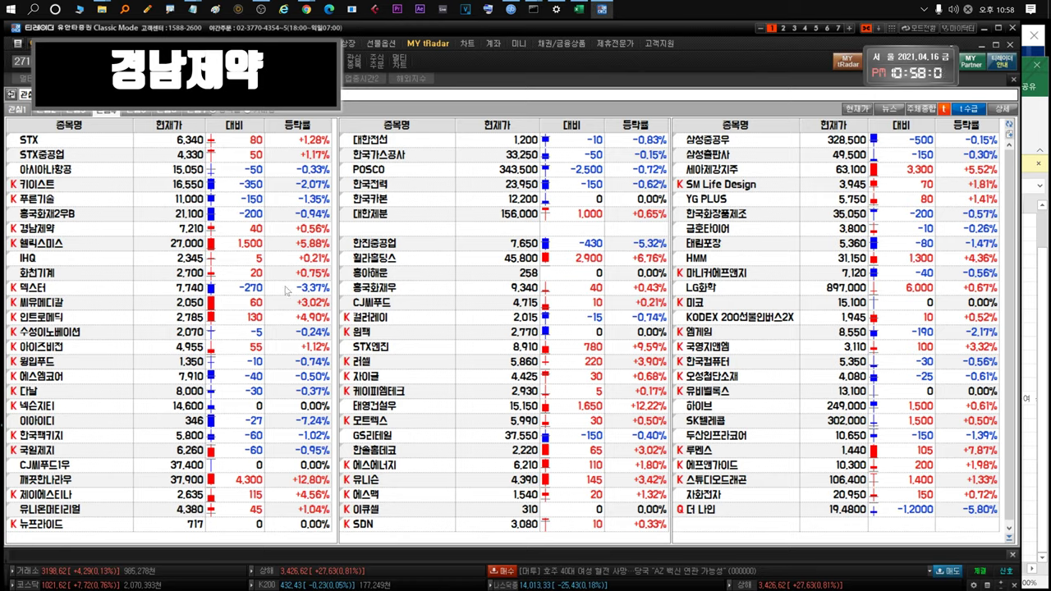
{"action": "left_click", "coordinate": [73, 231]}
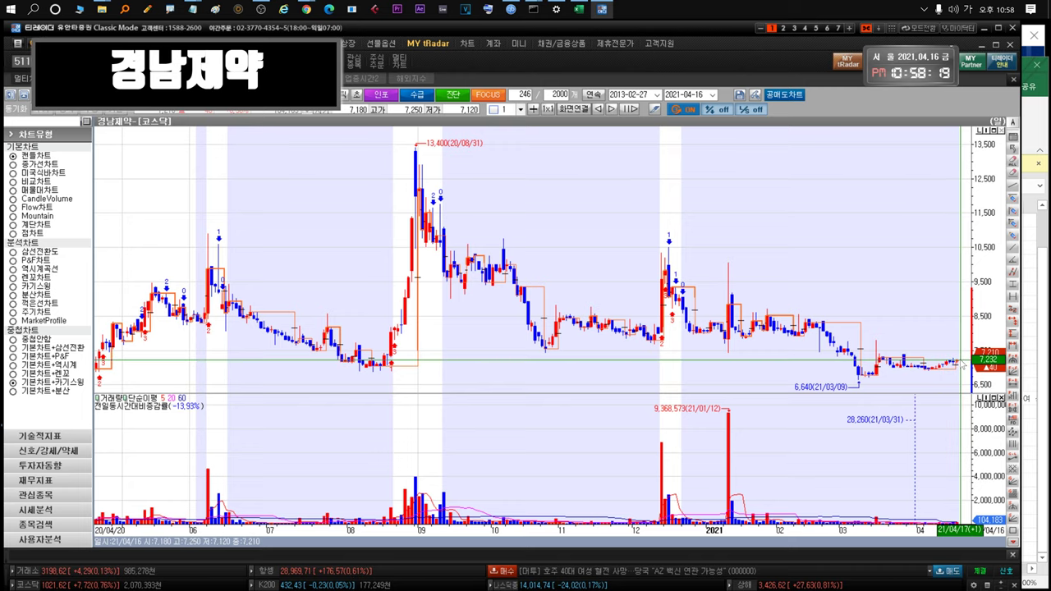
{"action": "mouse_move", "coordinate": [959, 364]}
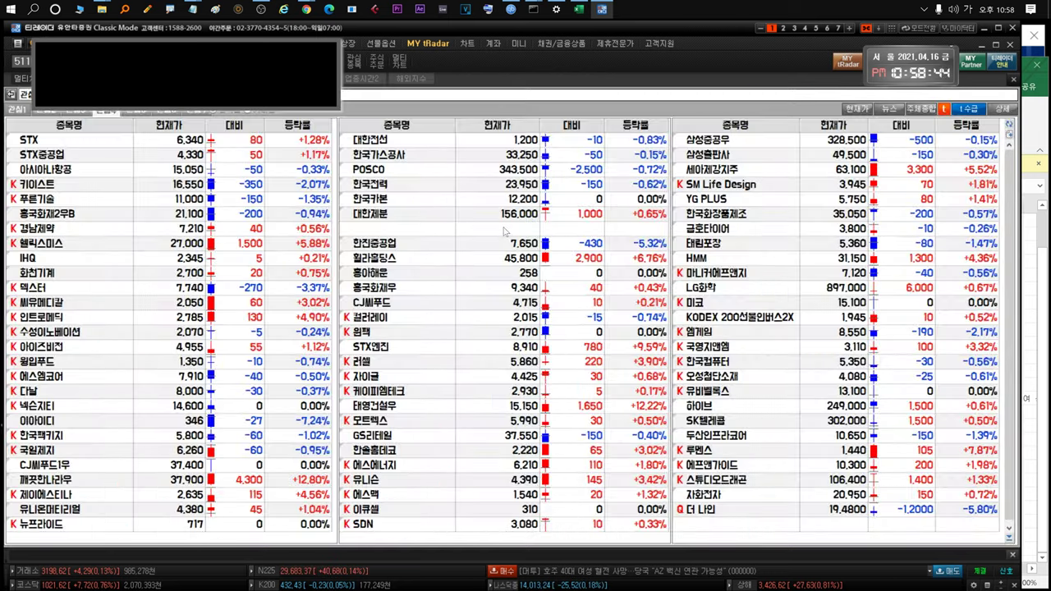
Select 헬릭스미스 in the watchlist and examine its daily chart at close-up and longer-term ranges
{"action": "left_click", "coordinate": [164, 243]}
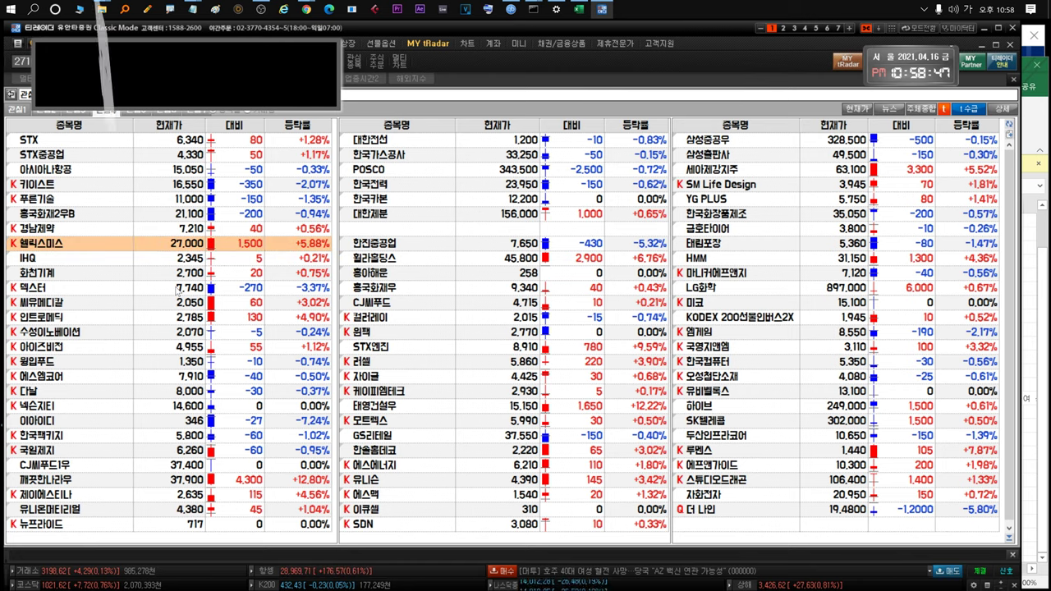
{"action": "double_click", "coordinate": [176, 243]}
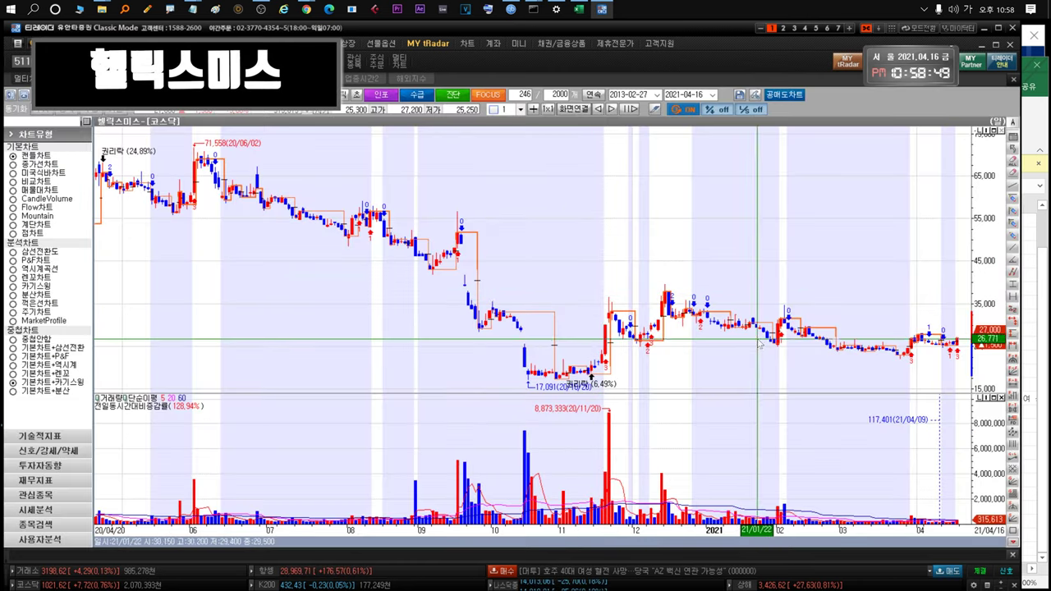
{"action": "left_click_drag", "start_coordinate": [832, 364], "coordinate": [926, 356]}
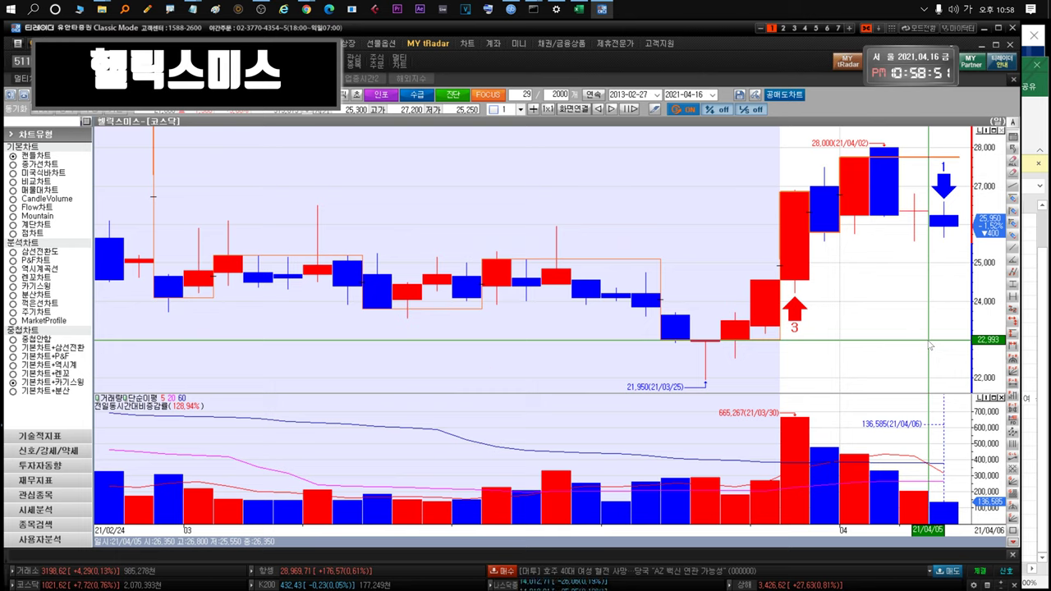
{"action": "scroll", "coordinate": [930, 347], "scroll_direction": "down", "scroll_amount": 10}
{"action": "scroll", "coordinate": [930, 347], "scroll_direction": "up", "scroll_amount": 5}
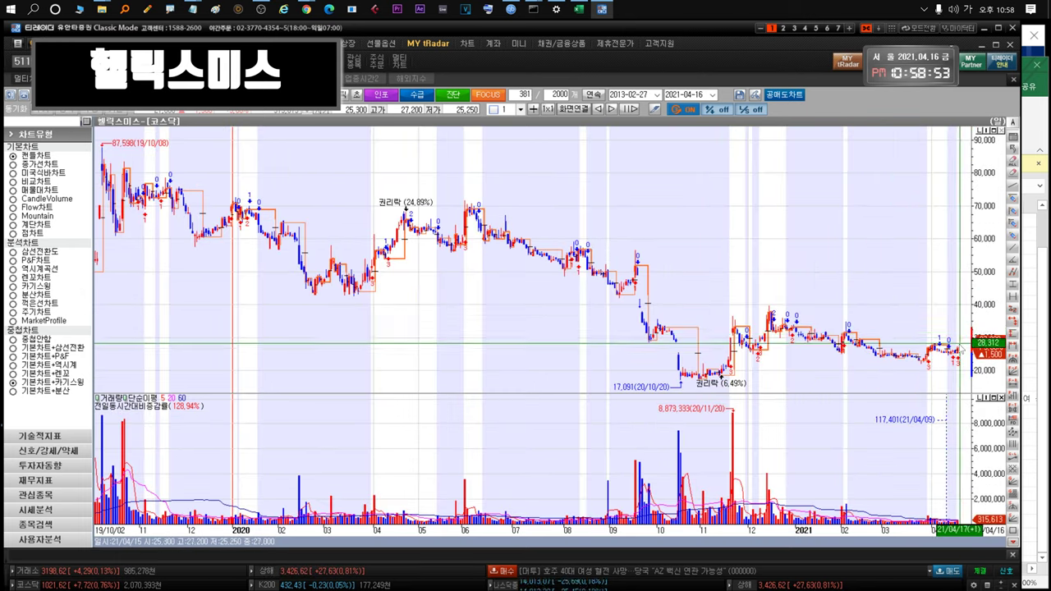
{"action": "scroll", "coordinate": [731, 253], "scroll_direction": "up", "scroll_amount": 3}
{"action": "left_click_drag", "start_coordinate": [947, 227], "coordinate": [1001, 258]}
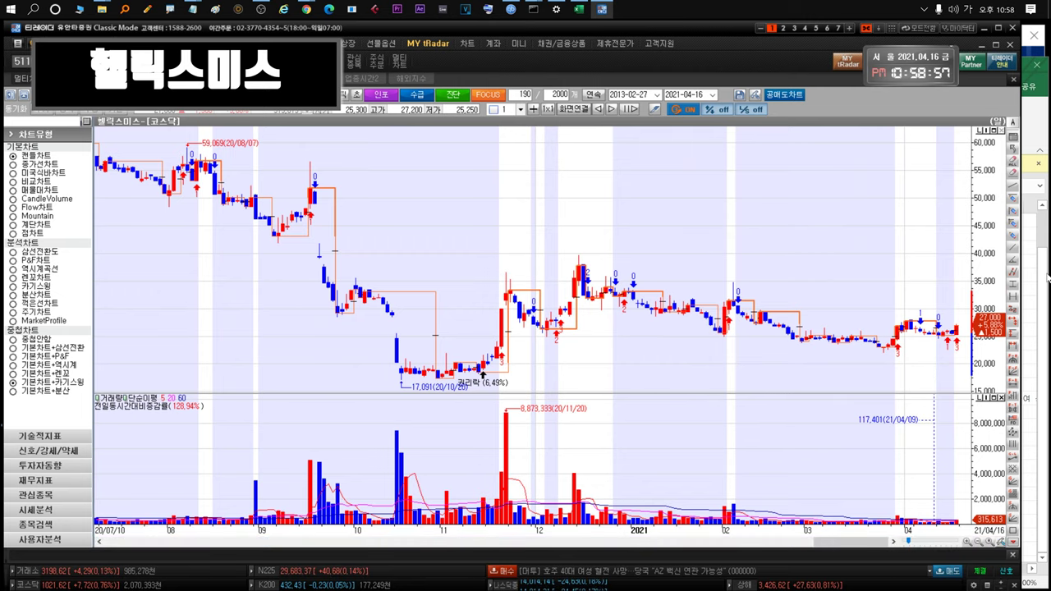
Switch to Excel's 헬릭 sheet and review the 20210412 note in B34 on the co-CEOs, highlighting its closing phrase
{"action": "key", "text": "alt+Tab"}
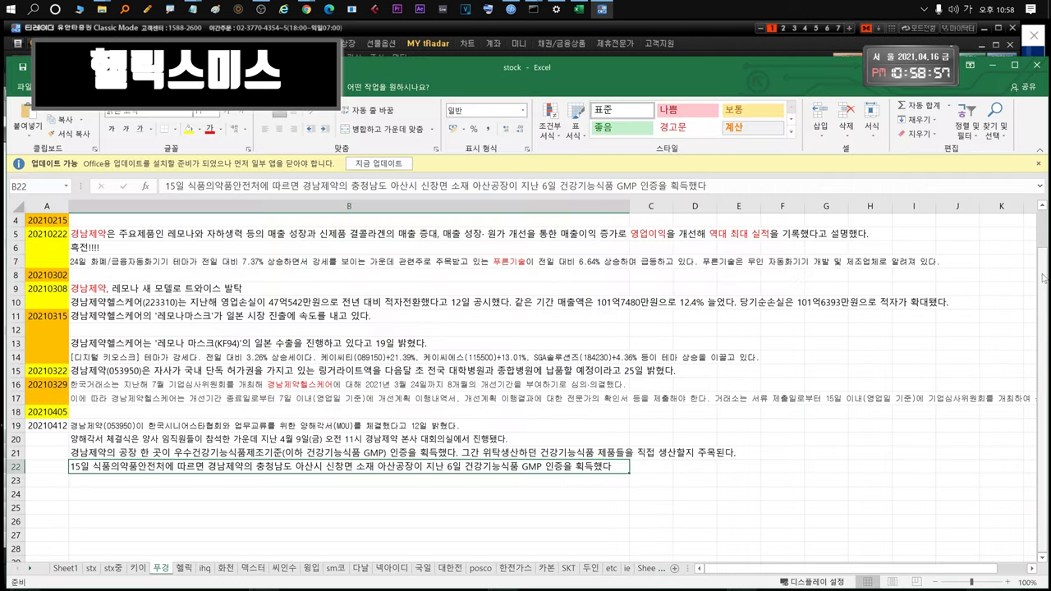
{"action": "left_click", "coordinate": [183, 568]}
{"action": "left_click", "coordinate": [179, 429]}
{"action": "left_click", "coordinate": [212, 437]}
{"action": "left_click", "coordinate": [297, 425]}
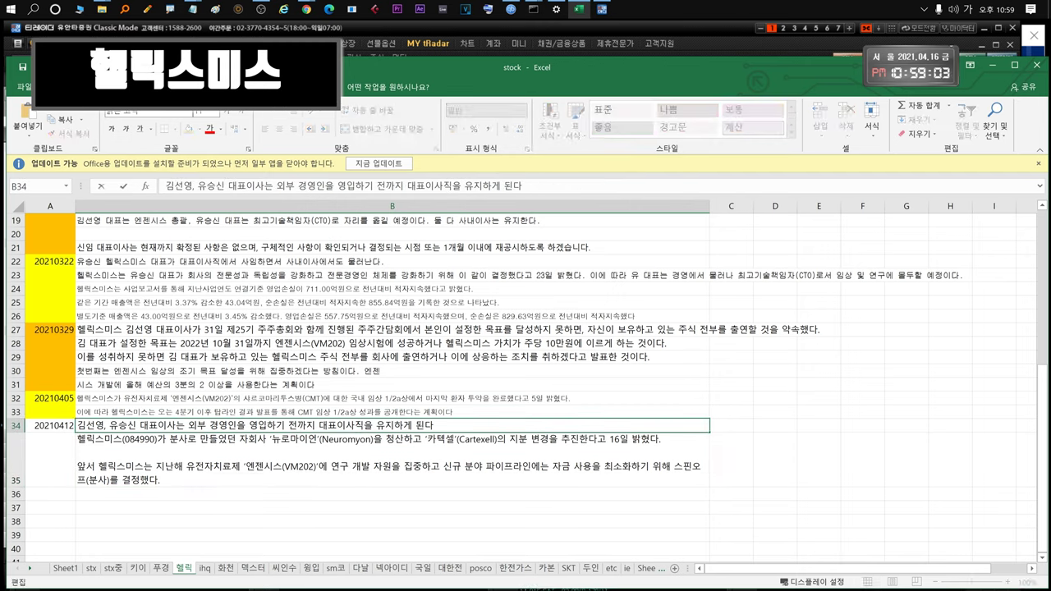
{"action": "left_click_drag", "start_coordinate": [433, 425], "coordinate": [316, 425]}
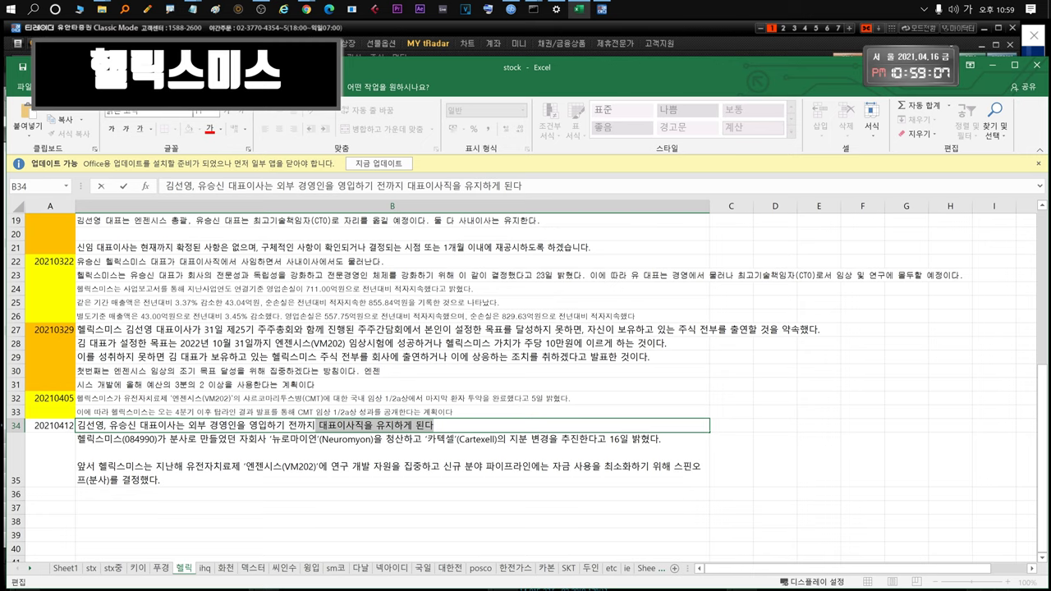
{"action": "key", "text": "Return"}
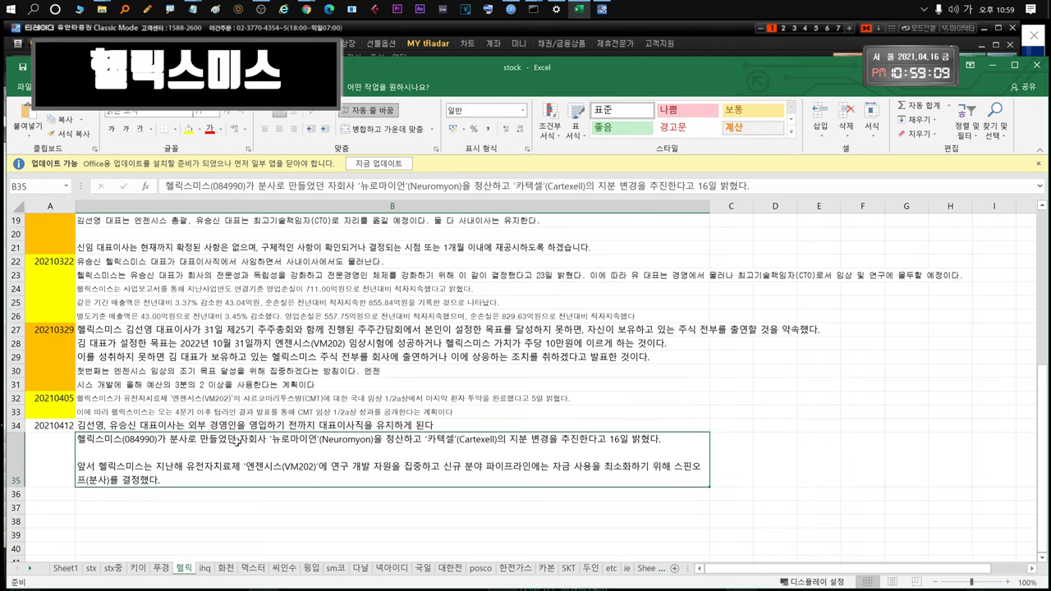
Review the B35 note on liquidating 뉴로마이언 and changing the 카텍셀 stake, highlighting passages in it and the word 자금
{"action": "double_click", "coordinate": [237, 441]}
{"action": "left_click_drag", "start_coordinate": [140, 439], "coordinate": [527, 439]}
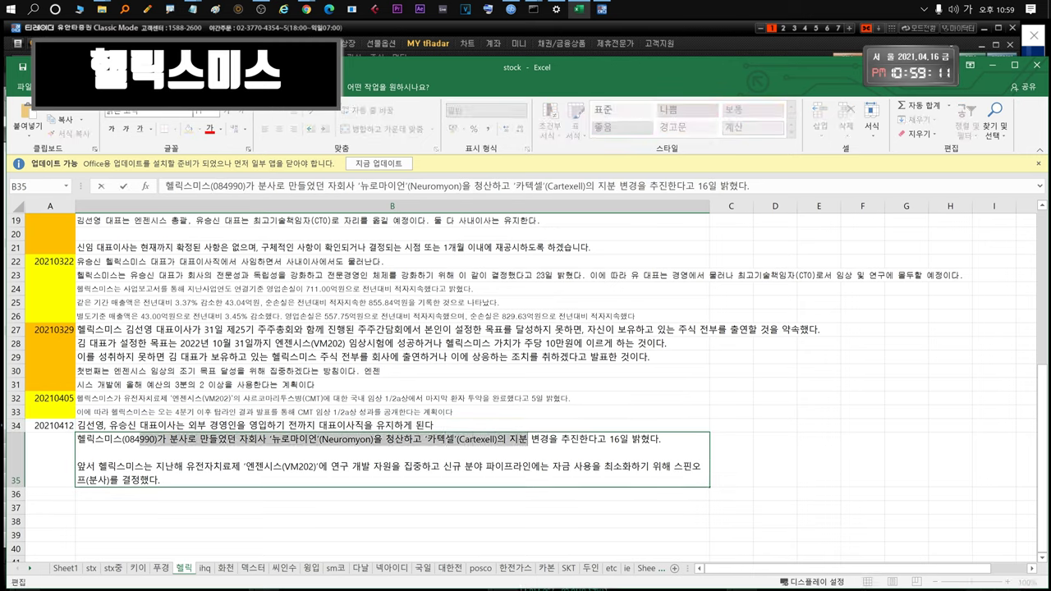
{"action": "left_click", "coordinate": [308, 466]}
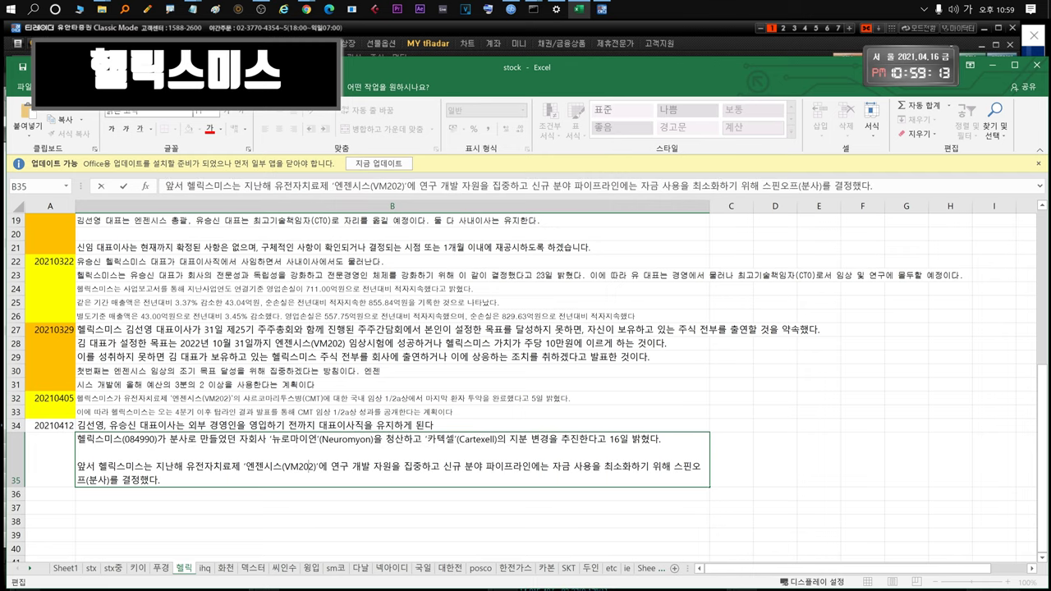
{"action": "left_click_drag", "start_coordinate": [162, 481], "coordinate": [148, 439]}
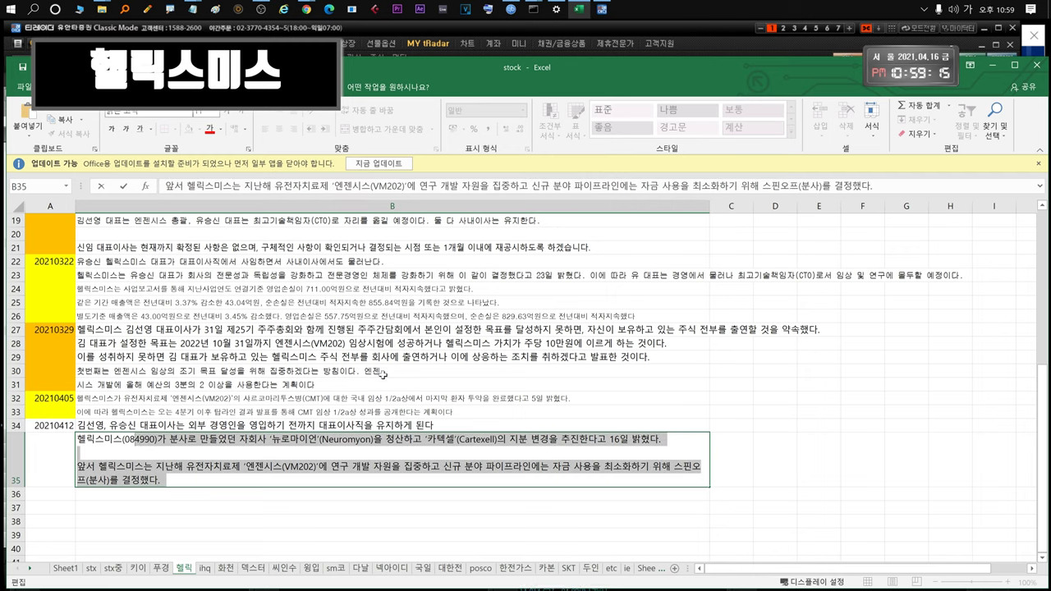
{"action": "double_click", "coordinate": [561, 466]}
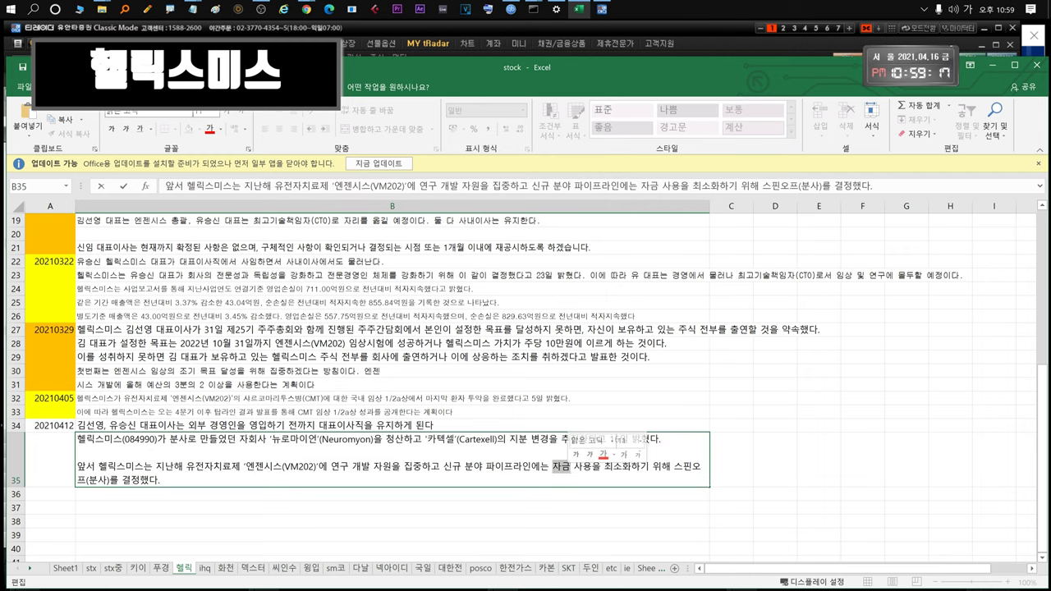
Switch back to 티레이더, reopen 헬릭스미스's daily chart from the watchlist, and examine it over a longer range reaching back to 2019
{"action": "left_click", "coordinate": [633, 34]}
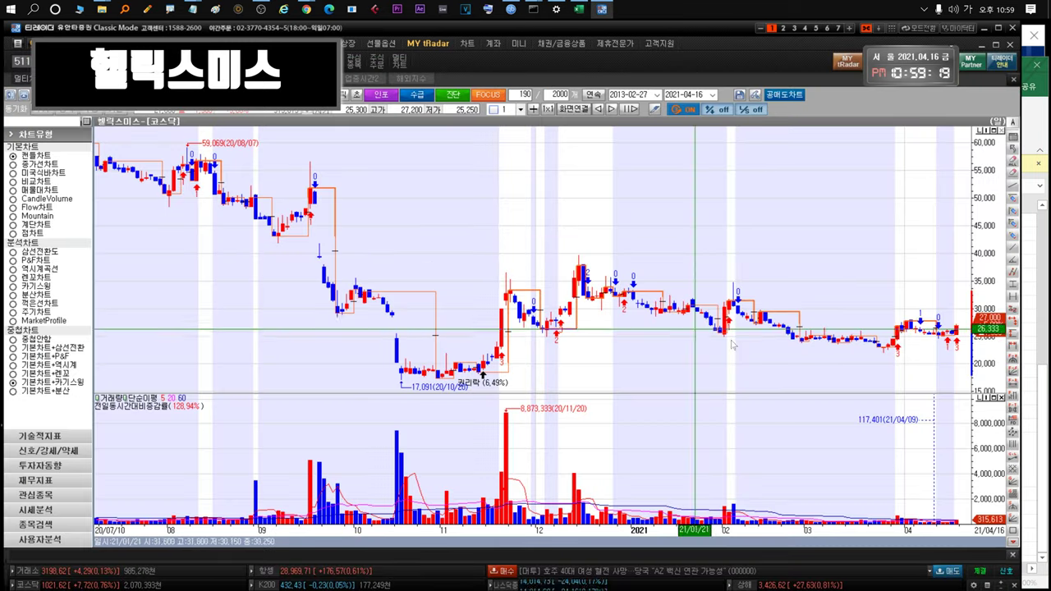
{"action": "key", "text": "Escape"}
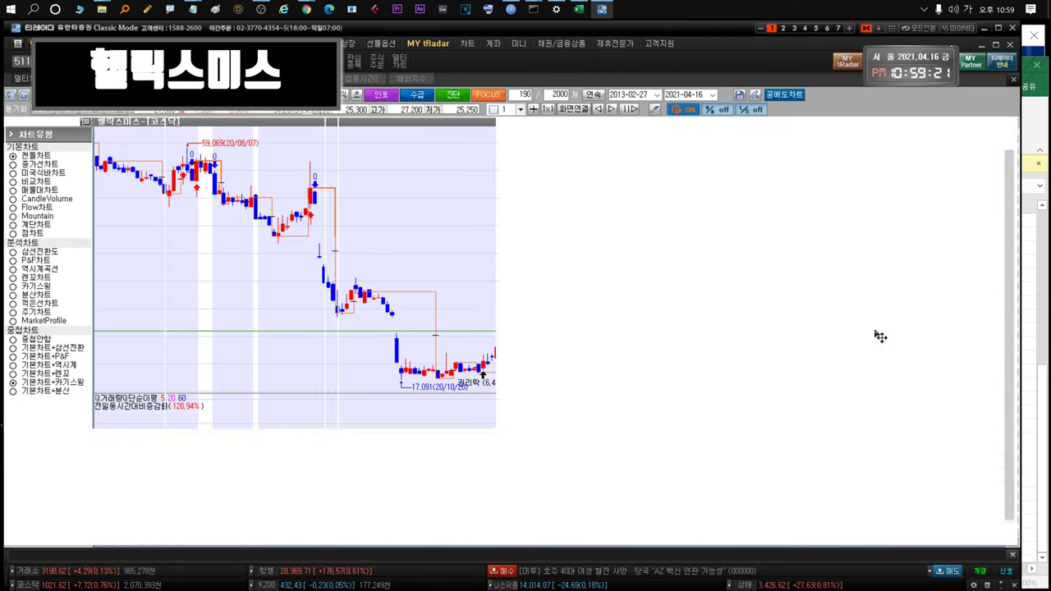
{"action": "left_click", "coordinate": [77, 244]}
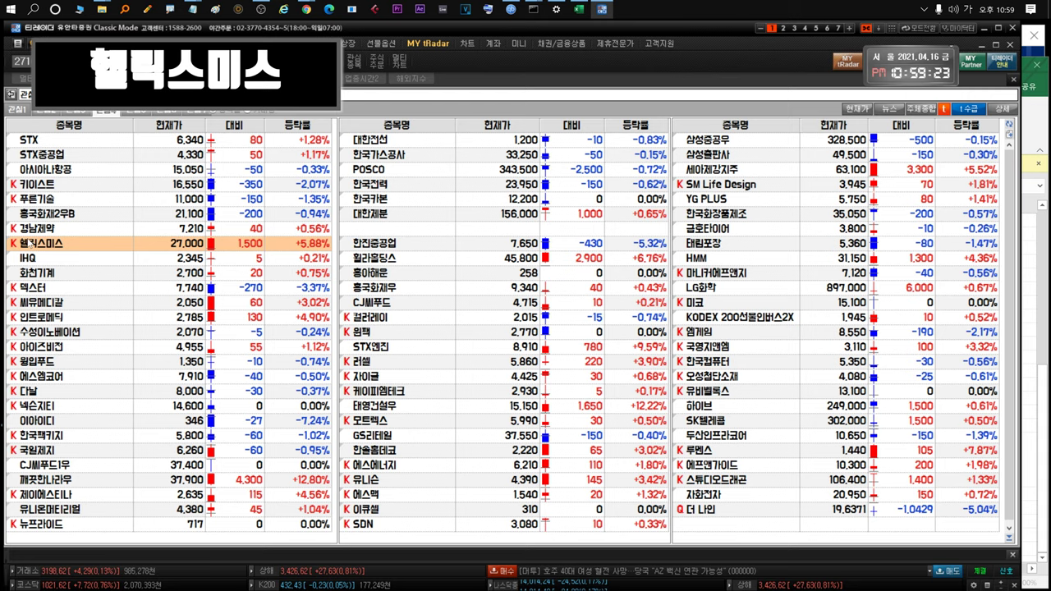
{"action": "mouse_move", "coordinate": [12, 243]}
{"action": "double_click", "coordinate": [86, 244]}
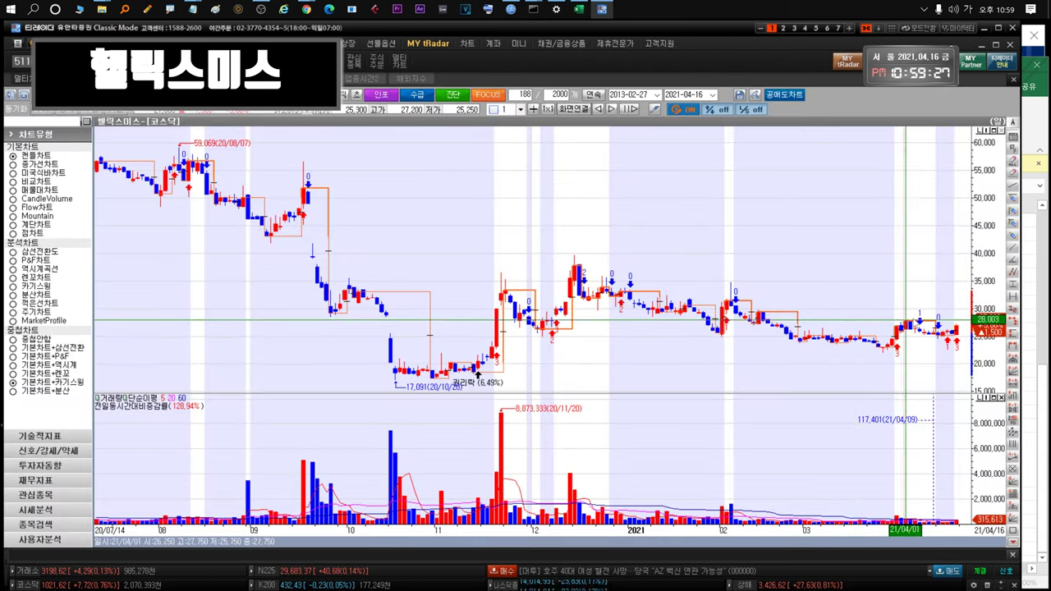
{"action": "left_click_drag", "start_coordinate": [875, 251], "coordinate": [1028, 276]}
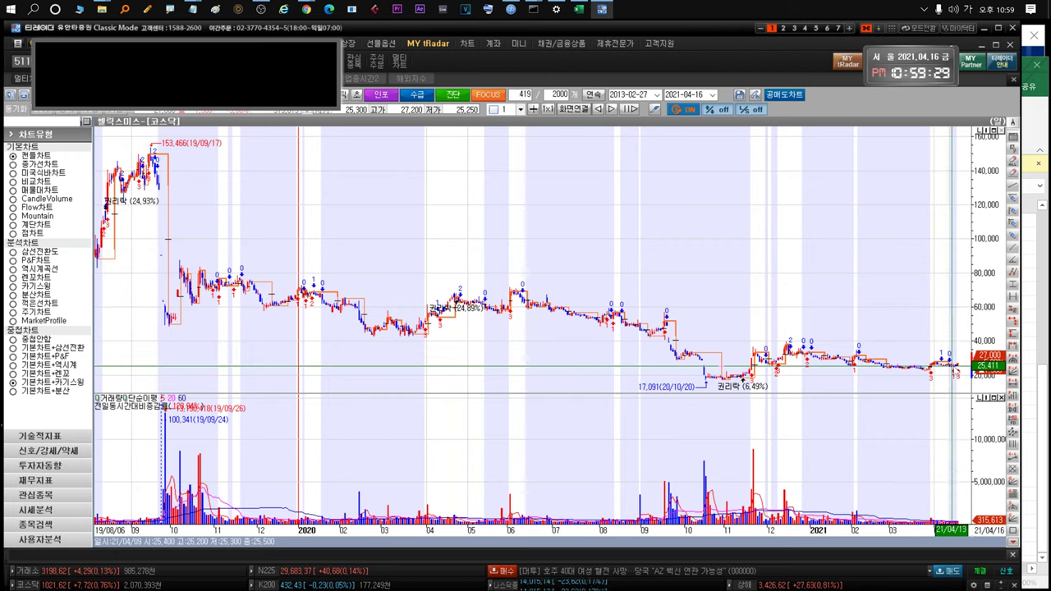
{"action": "key", "text": "Escape"}
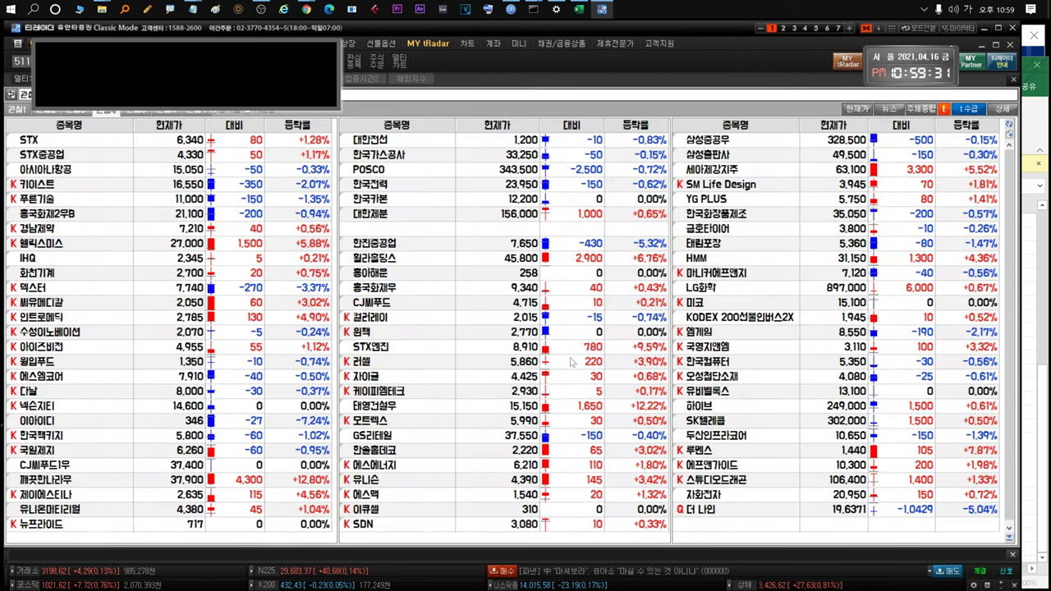
Select IHQ in the watchlist and switch to Excel's ihq sheet to review the 20210412 note in C26, highlighting 아이오케이
{"action": "left_click", "coordinate": [65, 257]}
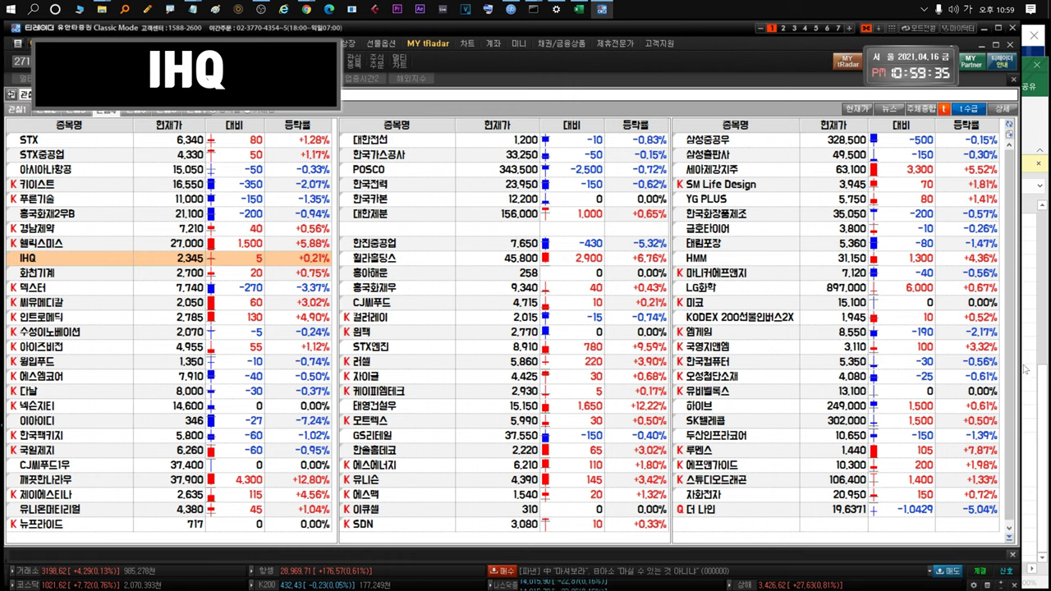
{"action": "left_click", "coordinate": [1042, 388]}
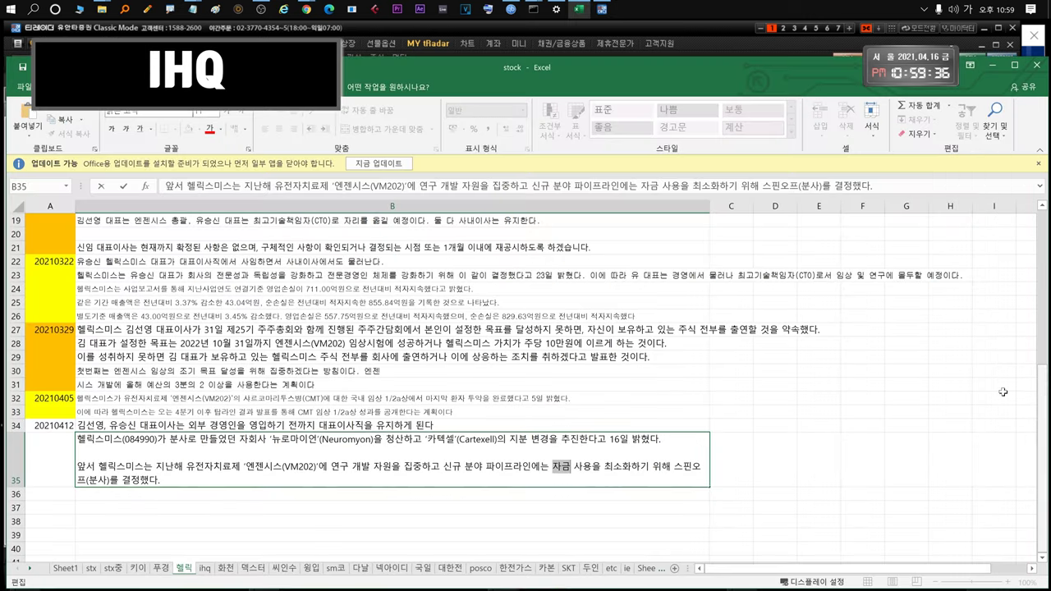
{"action": "left_click", "coordinate": [205, 568]}
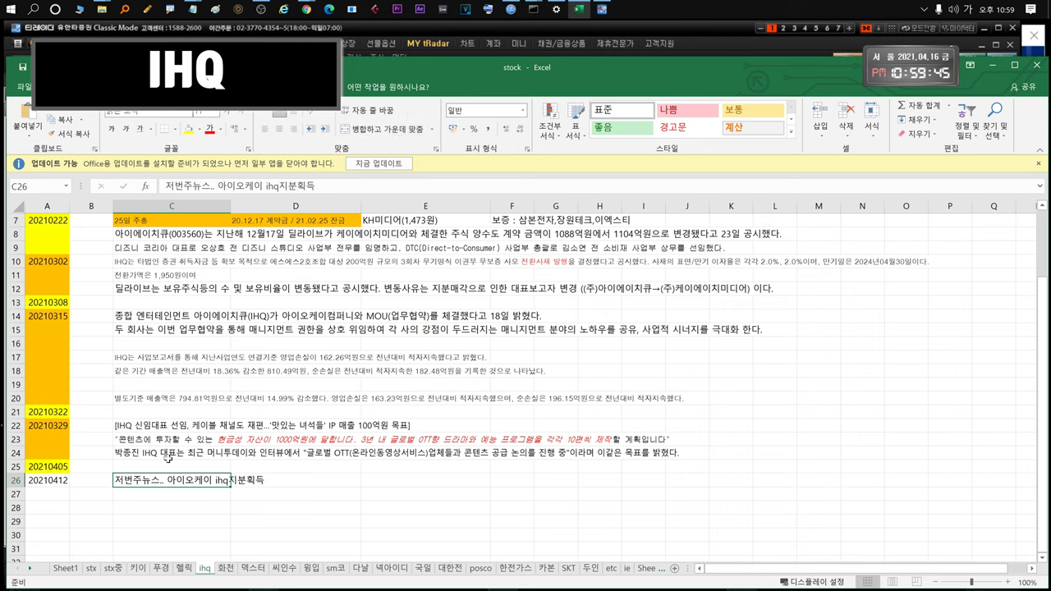
{"action": "key", "text": "F2"}
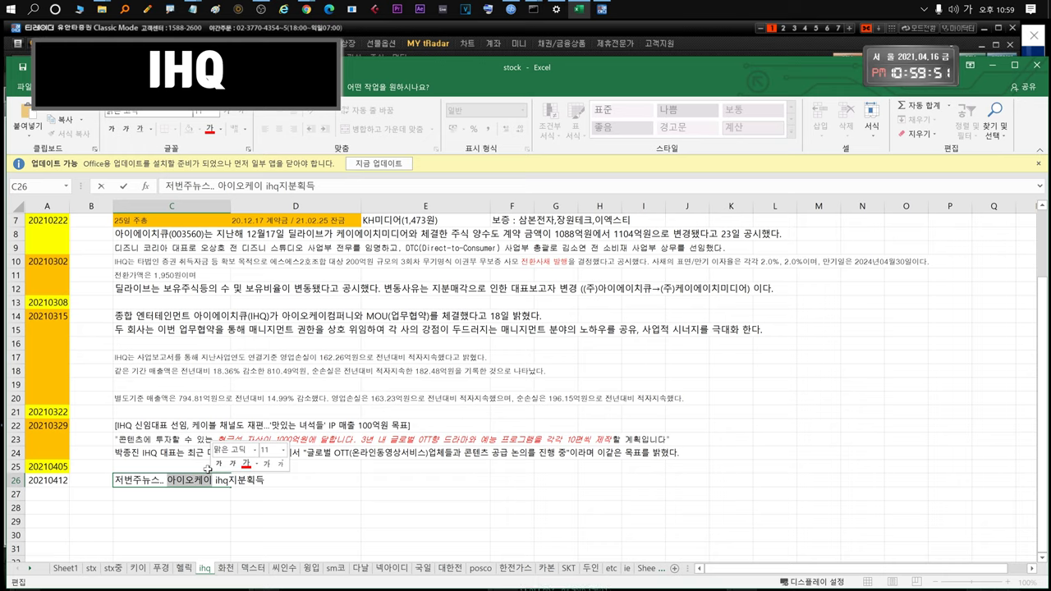
{"action": "left_click", "coordinate": [203, 480]}
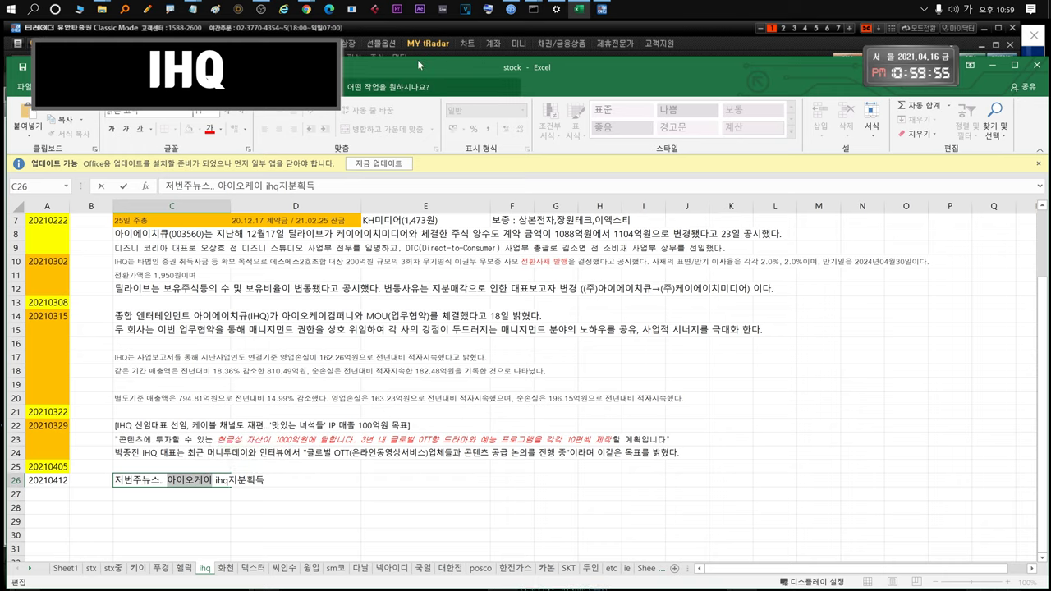
Switch back to 티레이더 and examine IHQ's daily chart at close-up and longer-term ranges, returning to the watchlist
{"action": "left_click", "coordinate": [430, 30]}
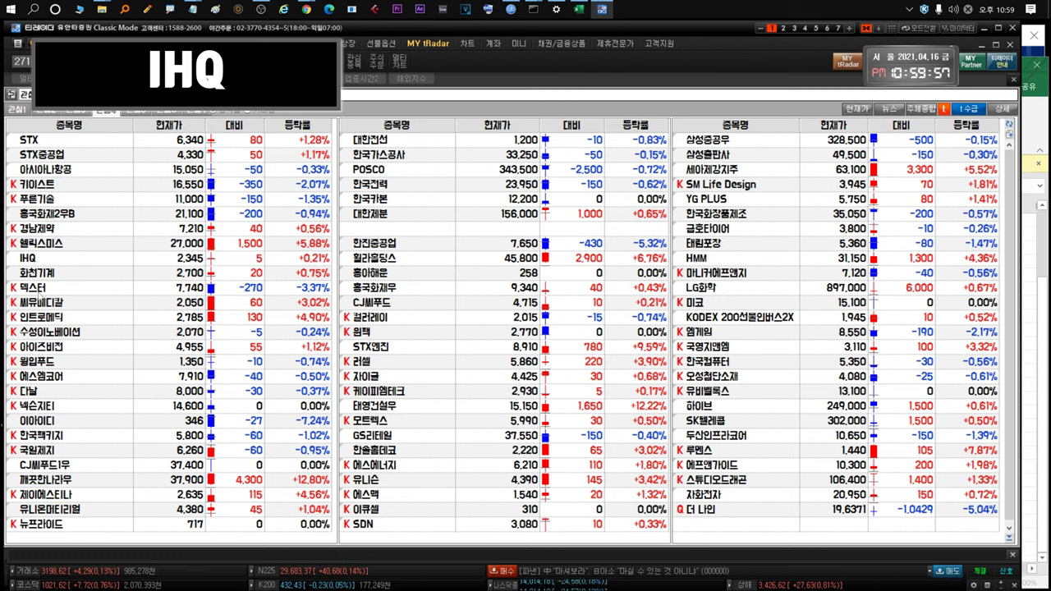
{"action": "left_click", "coordinate": [48, 263]}
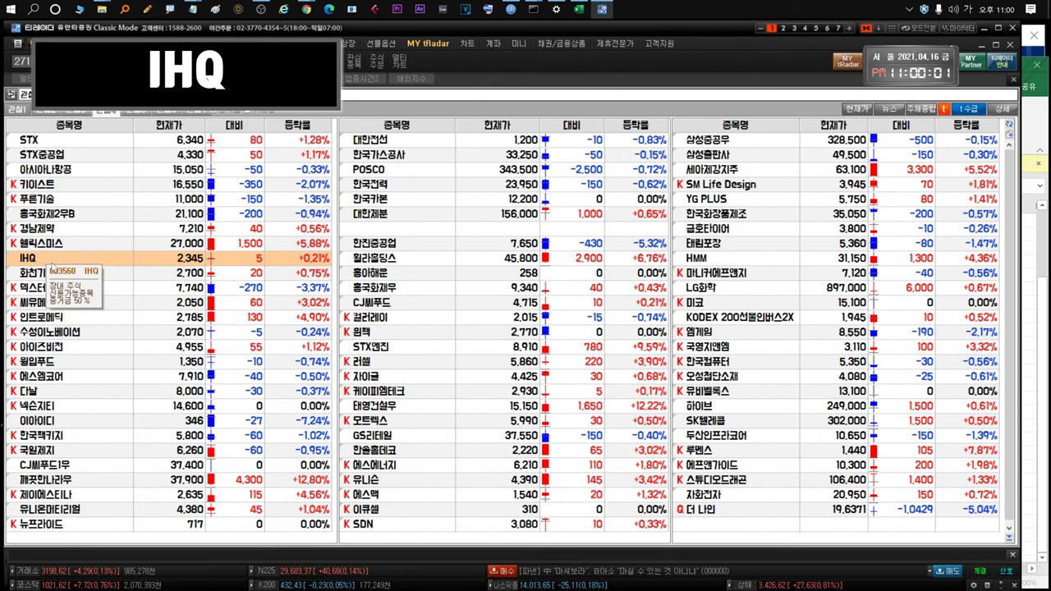
{"action": "double_click", "coordinate": [47, 262]}
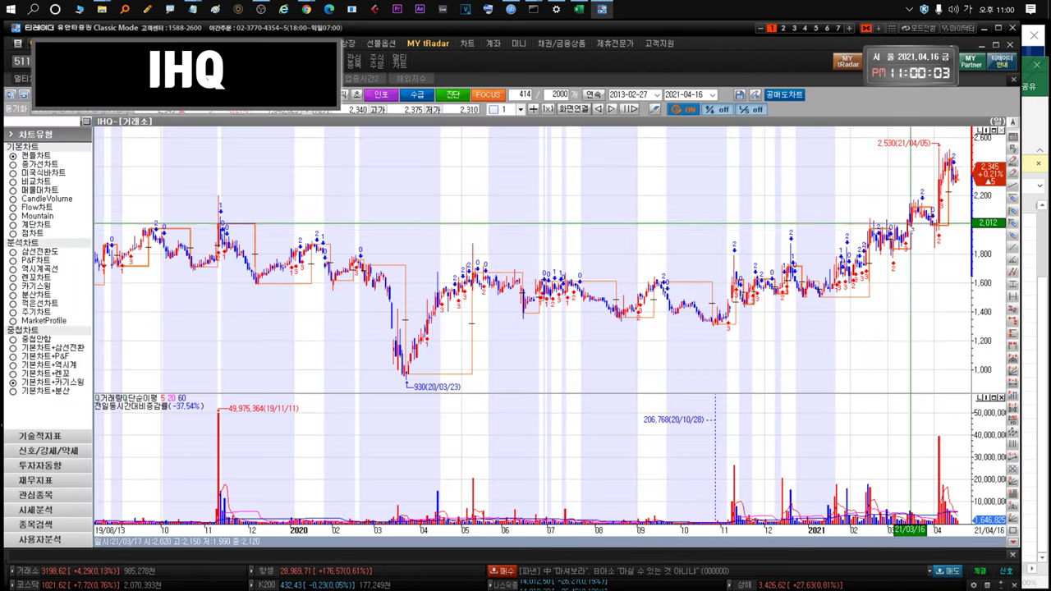
{"action": "scroll", "coordinate": [920, 220], "scroll_direction": "up", "scroll_amount": 5}
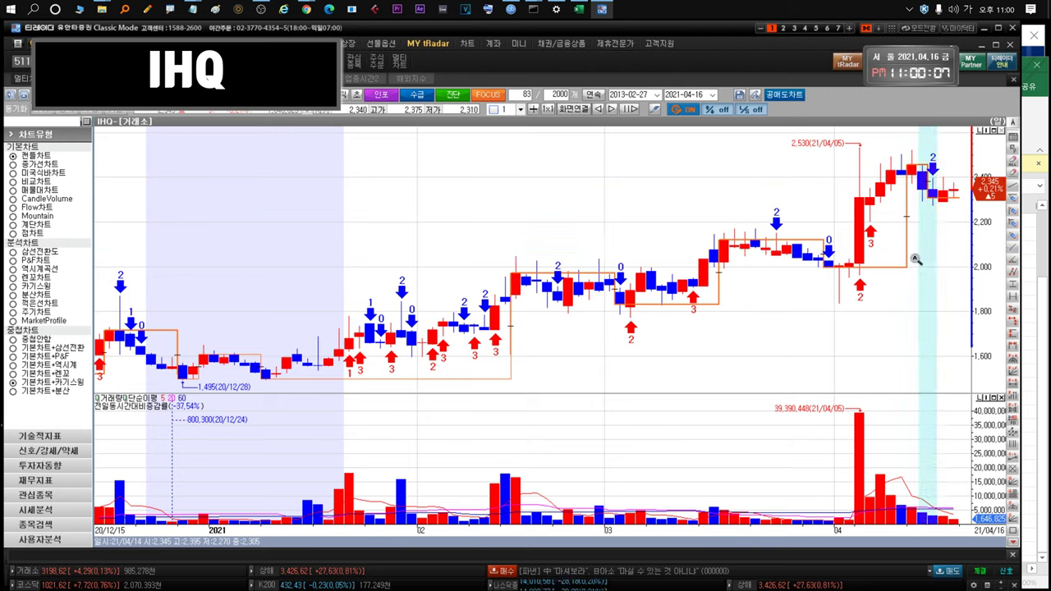
{"action": "left_click_drag", "start_coordinate": [937, 258], "coordinate": [891, 268]}
{"action": "left_click_drag", "start_coordinate": [811, 321], "coordinate": [985, 189]}
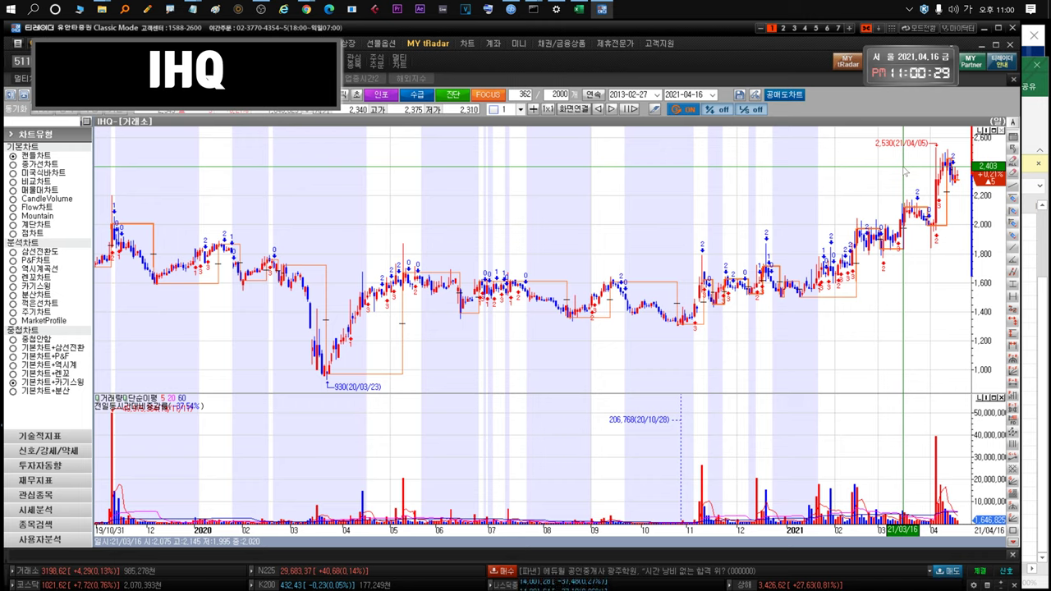
{"action": "key", "text": "ctrl+Tab"}
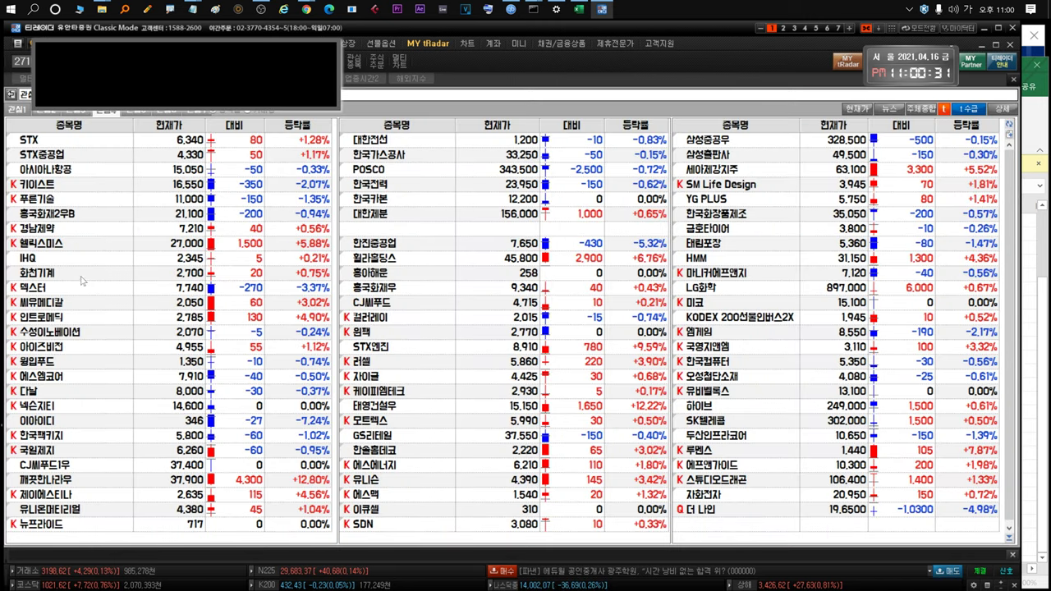
Select 화천기계 in the watchlist and examine its daily chart from December 2020 onward and over the range since May 2019
{"action": "left_click", "coordinate": [77, 279]}
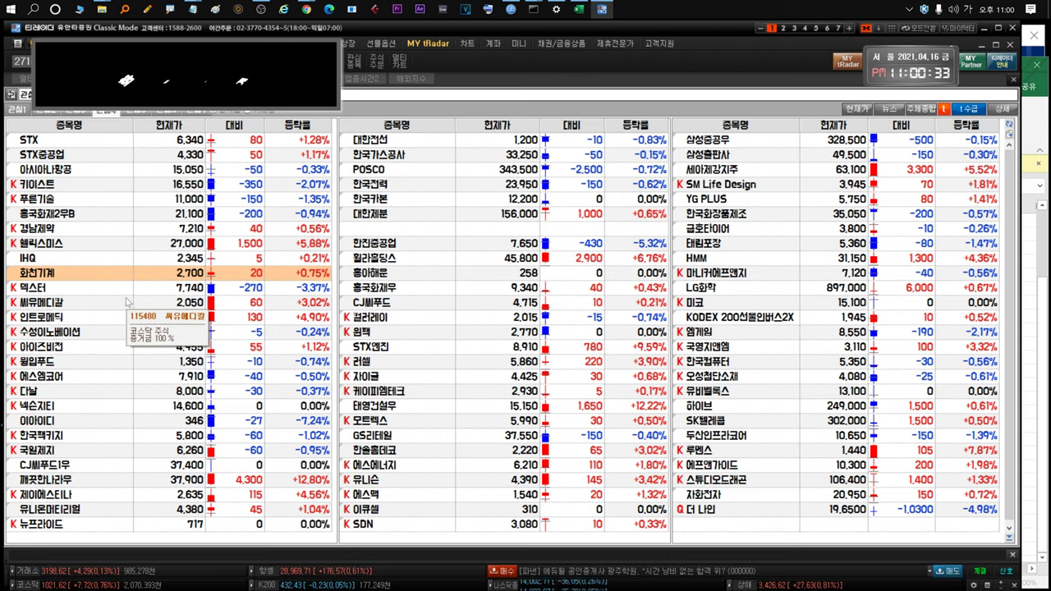
{"action": "key", "text": "ctrl+Tab"}
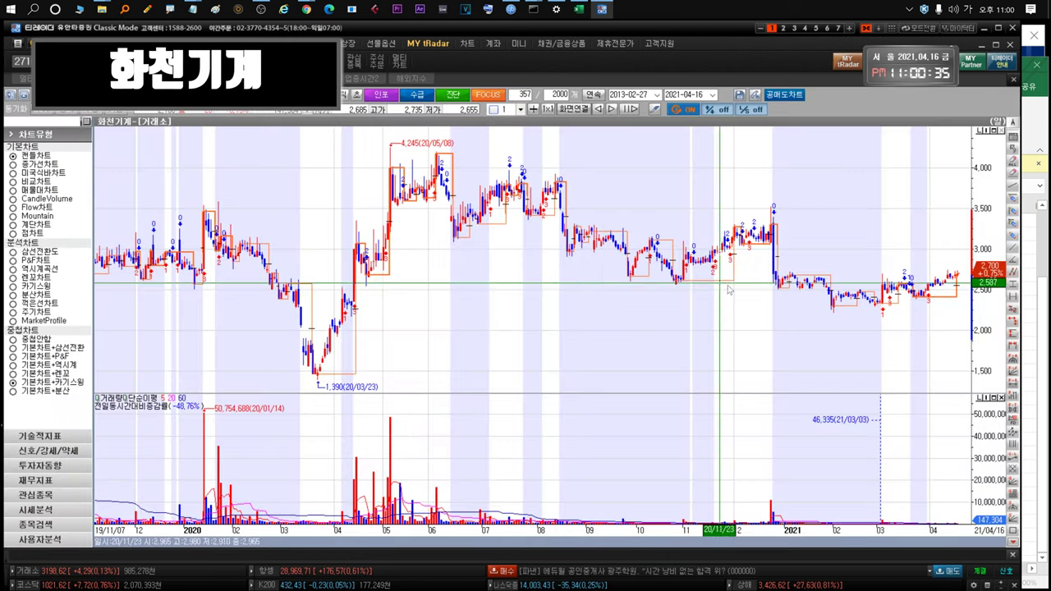
{"action": "left_click_drag", "start_coordinate": [756, 330], "coordinate": [967, 330]}
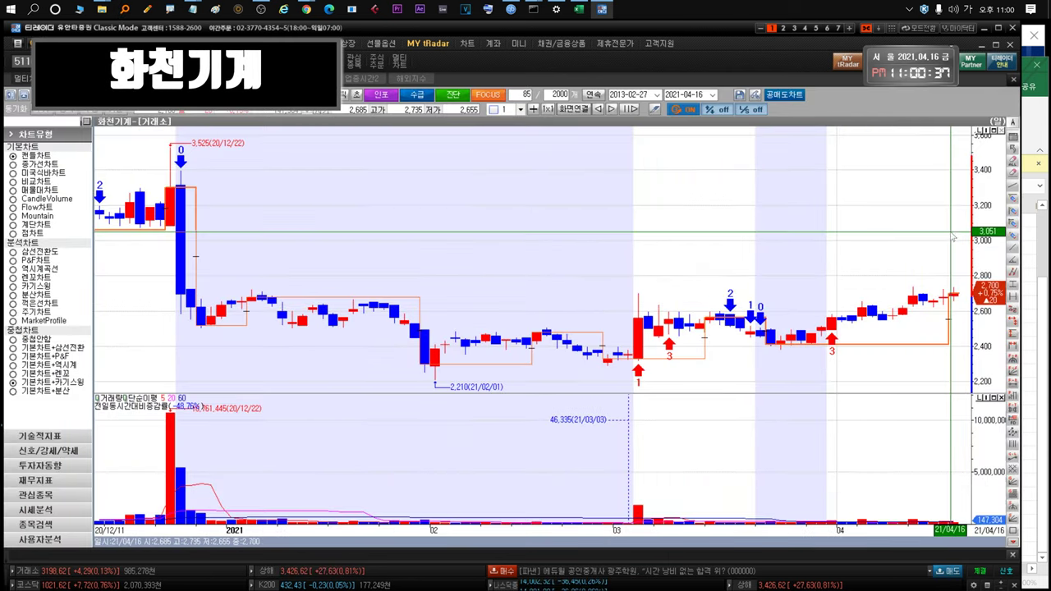
{"action": "scroll", "coordinate": [756, 252], "scroll_direction": "down", "scroll_amount": 5}
{"action": "left_click_drag", "start_coordinate": [756, 252], "coordinate": [967, 252]}
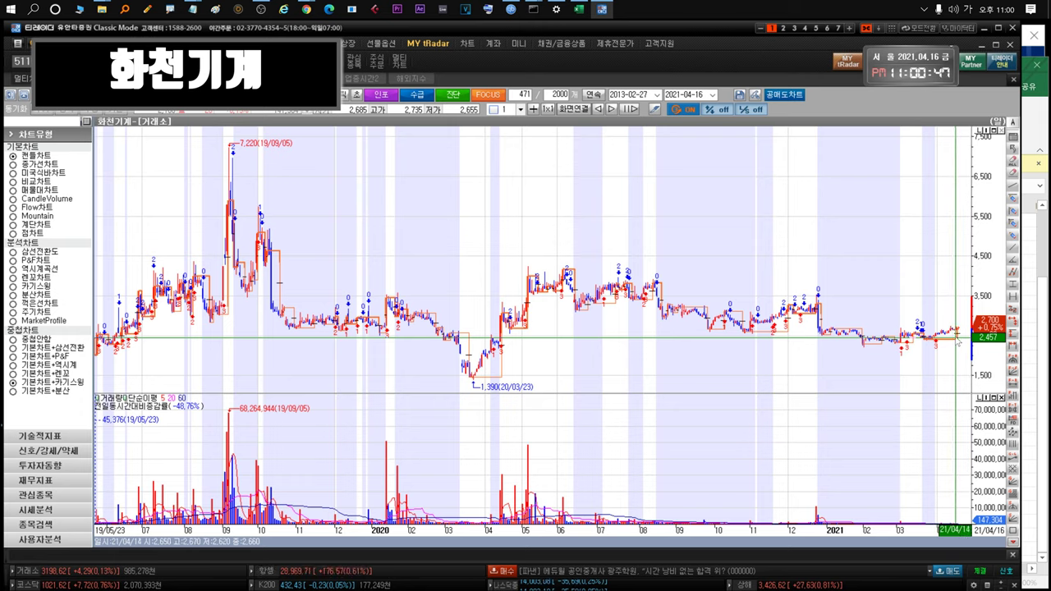
{"action": "mouse_move", "coordinate": [962, 337]}
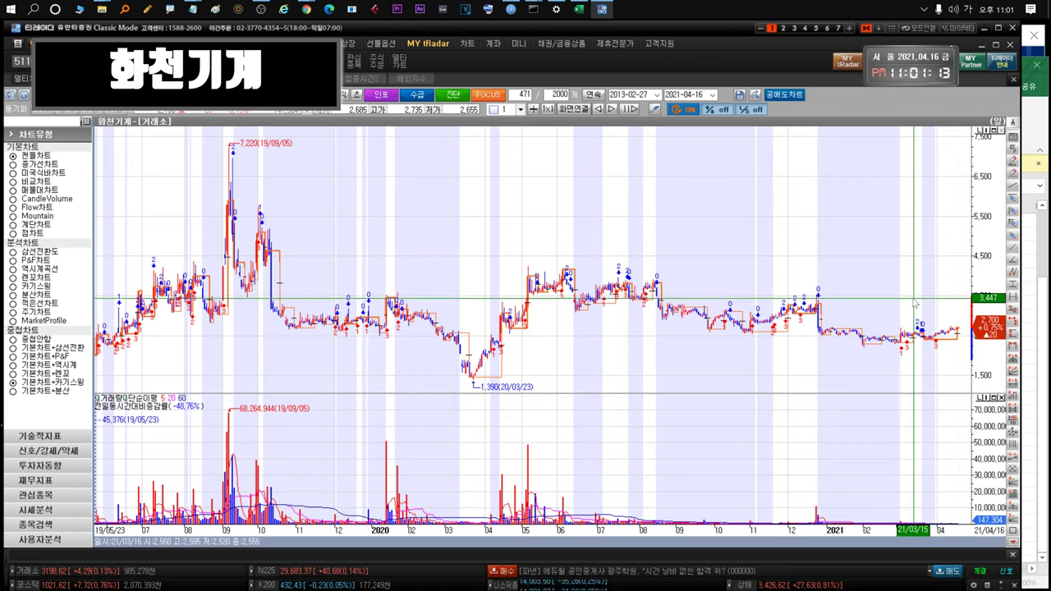
Examine 화천기계's daily candles from September 2020 onward, and widen the chart back to February 2019
{"action": "left_click_drag", "start_coordinate": [690, 310], "coordinate": [991, 311]}
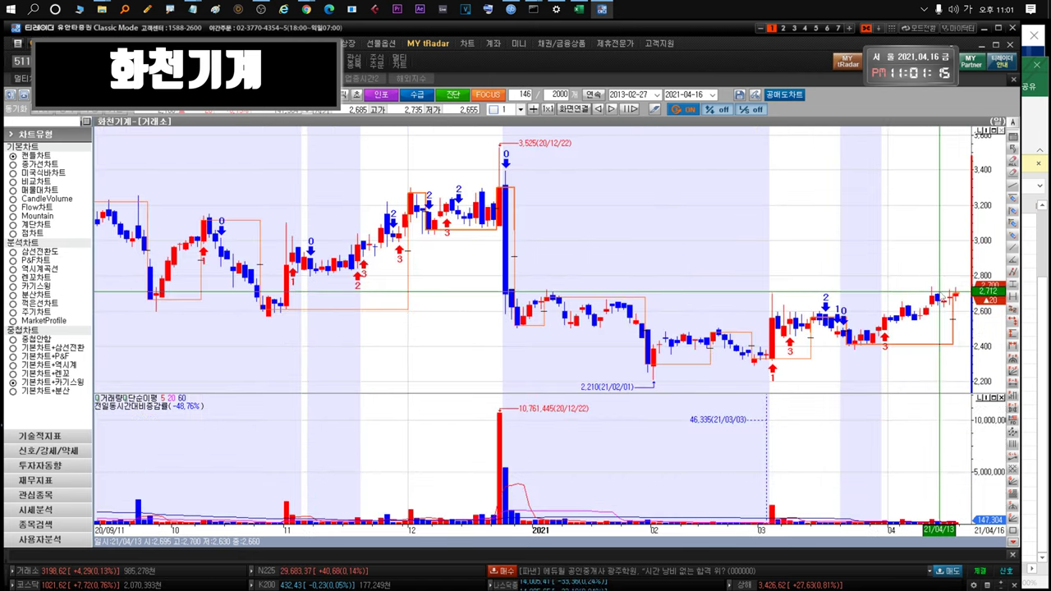
{"action": "mouse_move", "coordinate": [960, 297]}
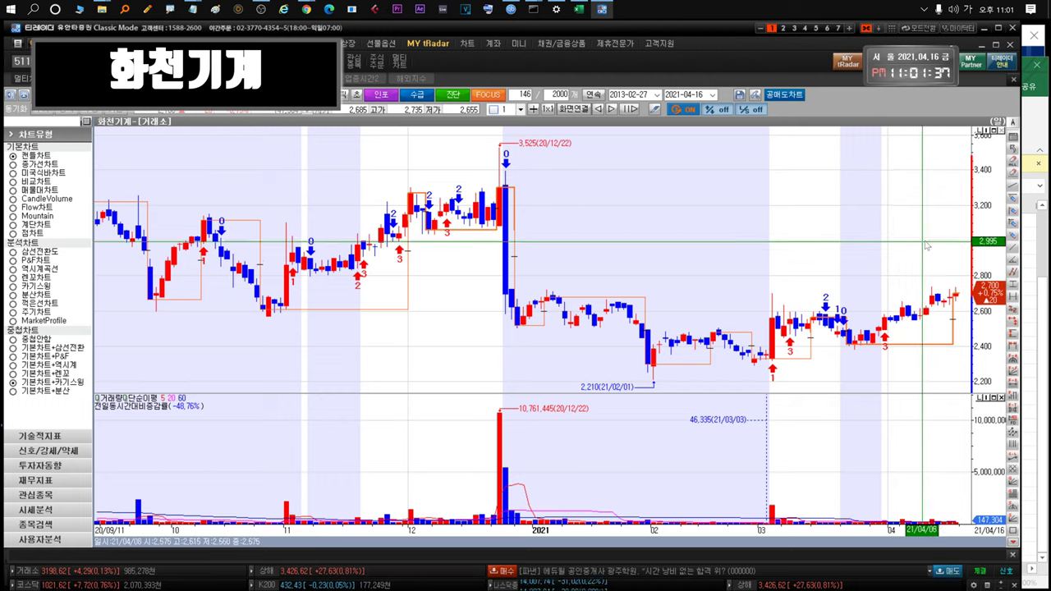
{"action": "left_click_drag", "start_coordinate": [926, 246], "coordinate": [794, 315]}
{"action": "left_click_drag", "start_coordinate": [723, 337], "coordinate": [1036, 274]}
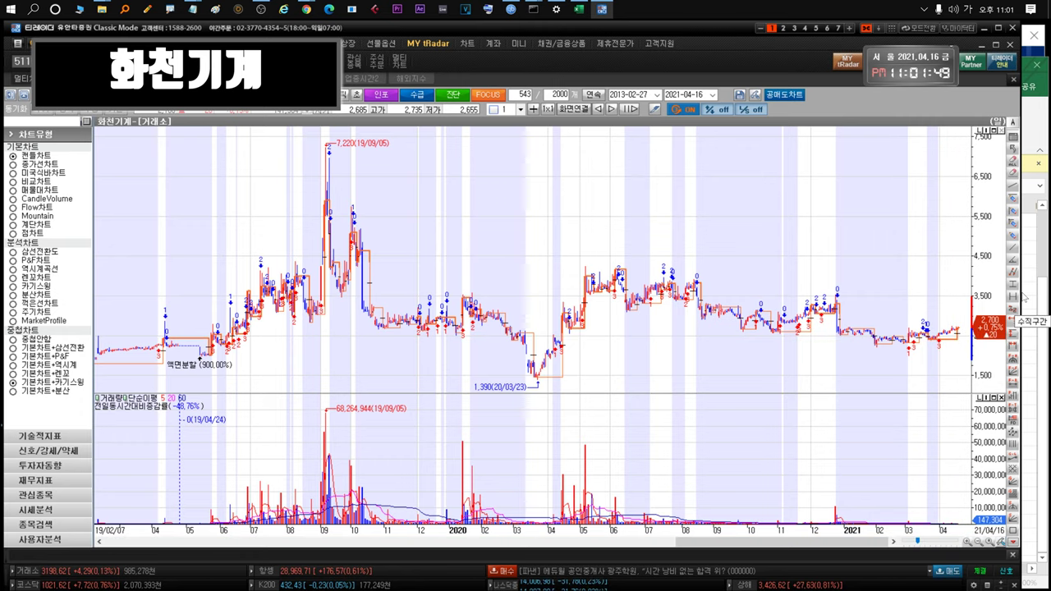
Review the dated notes on Excel's 화천 sheet, then inspect 화천기계's March 2021 candles in 티레이더 and return to the watchlist
{"action": "key", "text": "alt+Tab"}
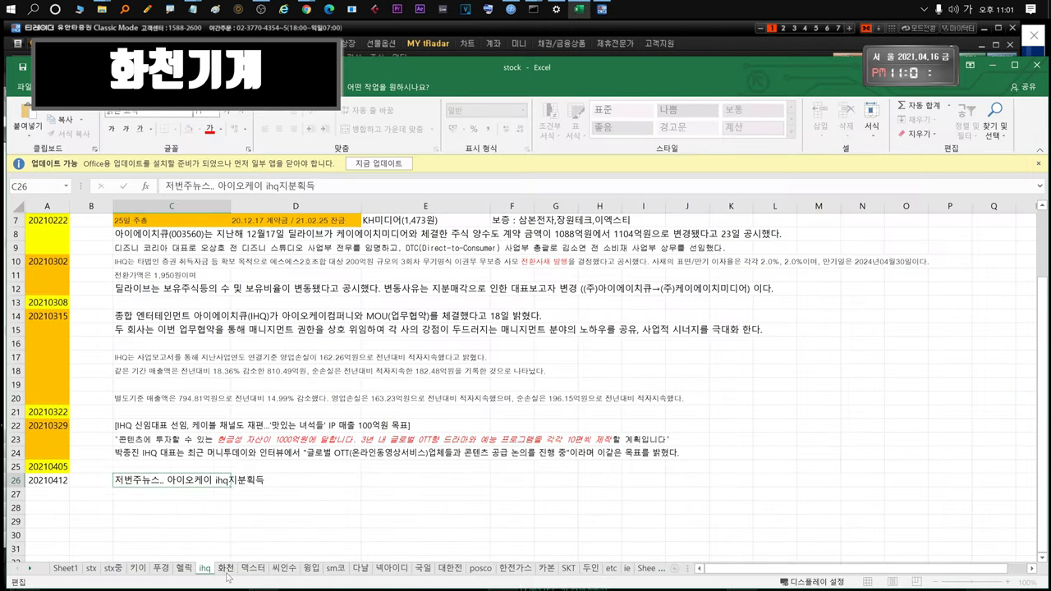
{"action": "left_click", "coordinate": [225, 568]}
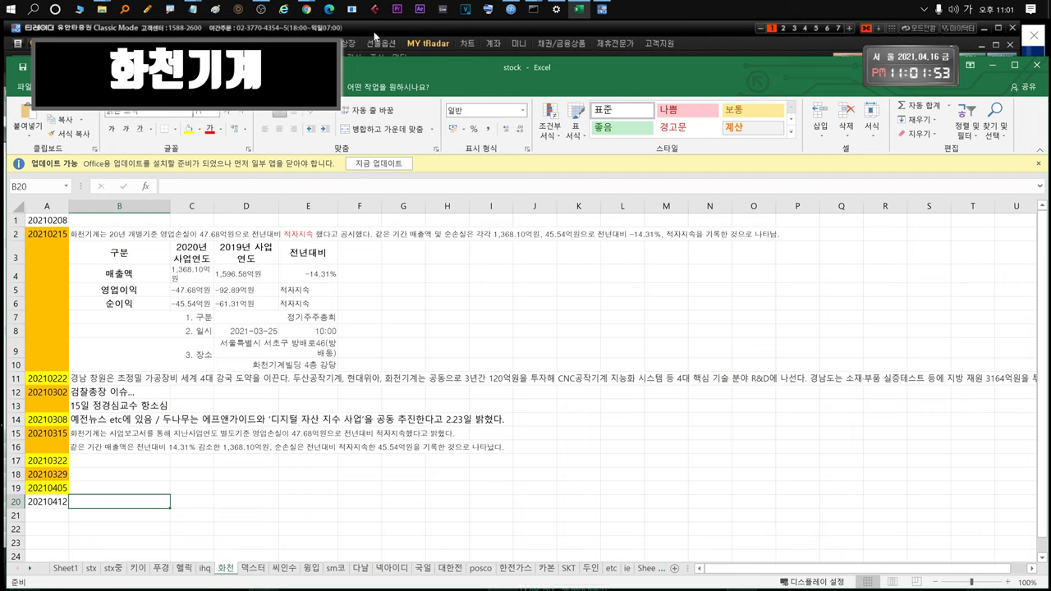
{"action": "left_click", "coordinate": [375, 36]}
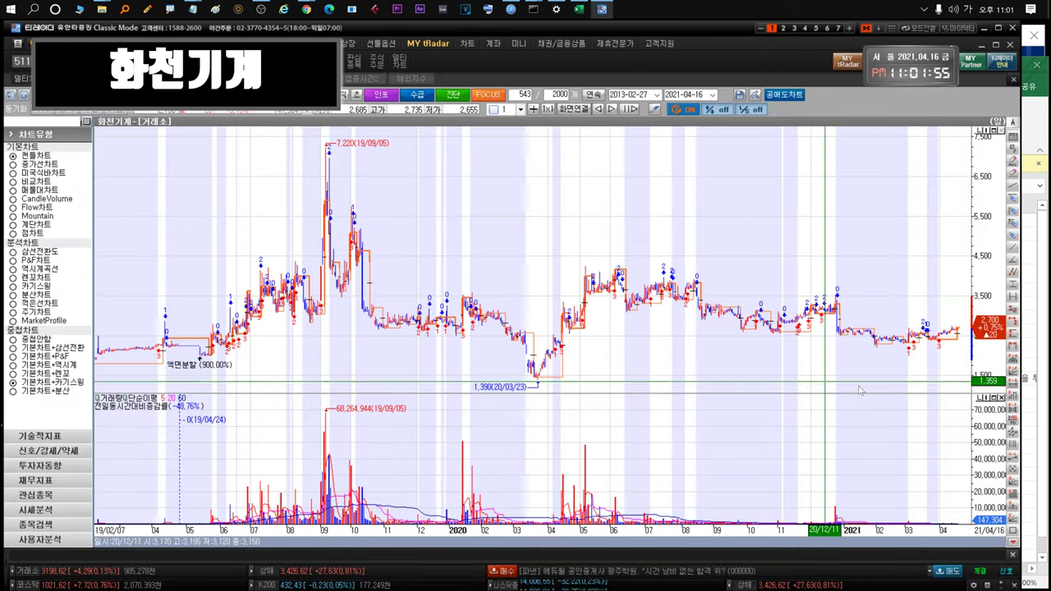
{"action": "mouse_move", "coordinate": [917, 337]}
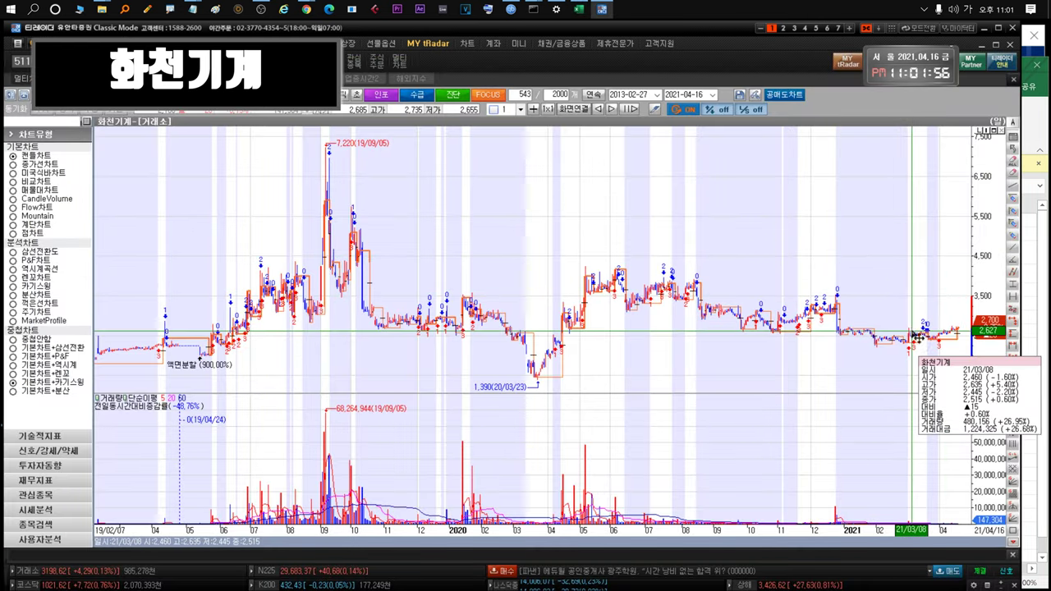
{"action": "key", "text": "Escape"}
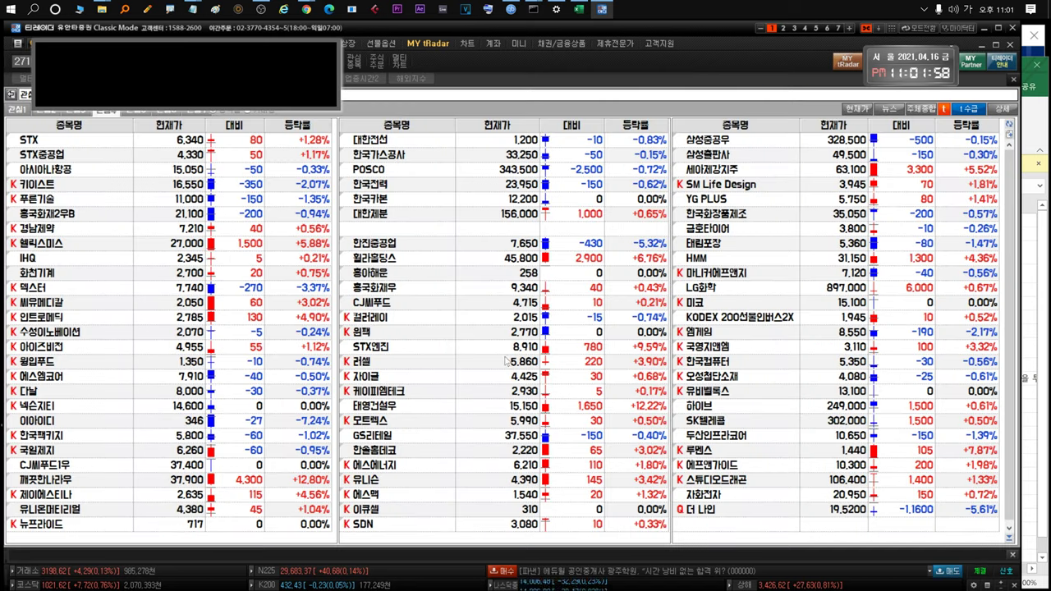
Open 덱스터's daily chart from the watchlist and examine its full range since December 2015 and its candles from October 2020 onward
{"action": "left_click", "coordinate": [89, 287]}
{"action": "double_click", "coordinate": [64, 292]}
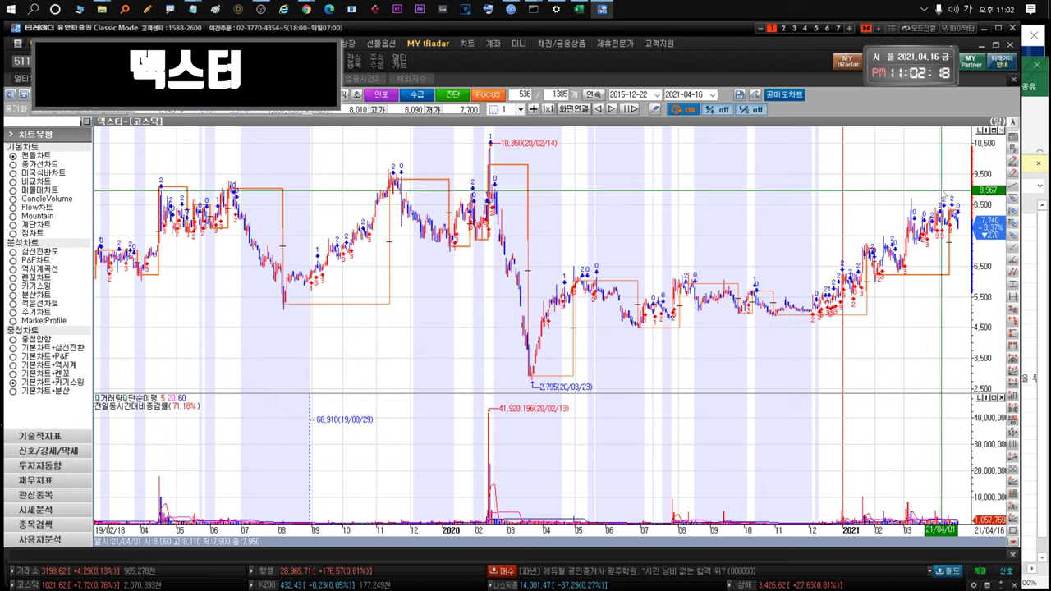
{"action": "scroll", "coordinate": [944, 195], "scroll_direction": "down", "scroll_amount": 5}
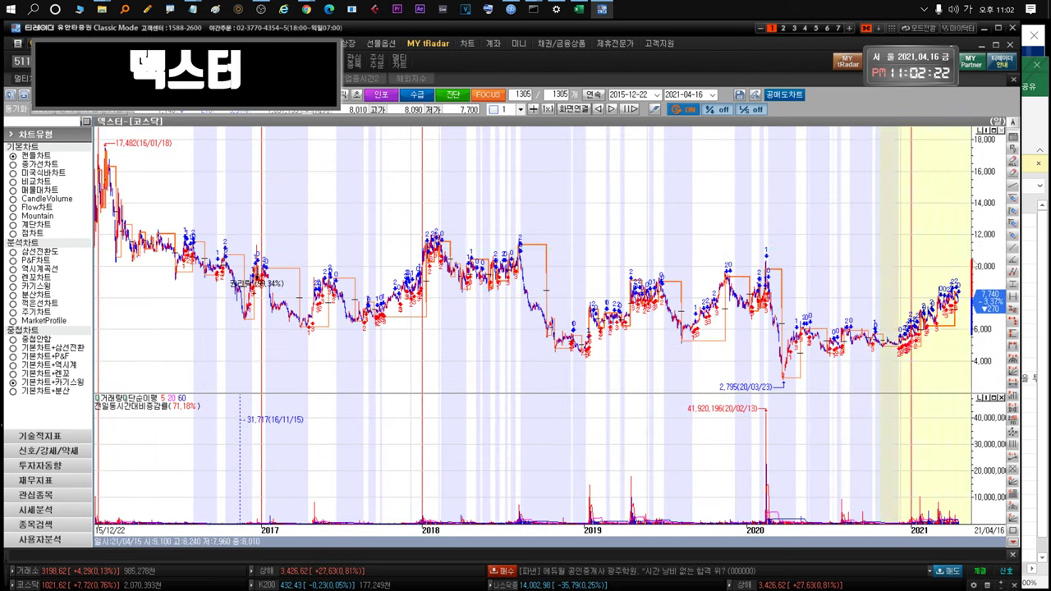
{"action": "scroll", "coordinate": [903, 246], "scroll_direction": "up", "scroll_amount": 5}
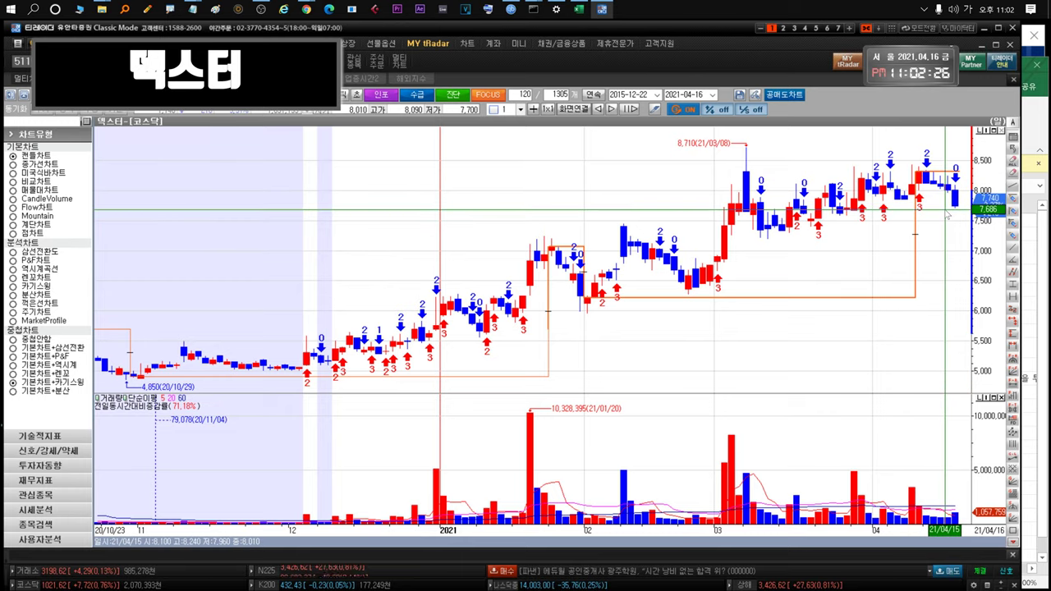
Read the 20210412 notes on the IITP hologram technology project in rows 17 and 18 of Excel's 덱스터 sheet
{"action": "left_click", "coordinate": [1042, 275]}
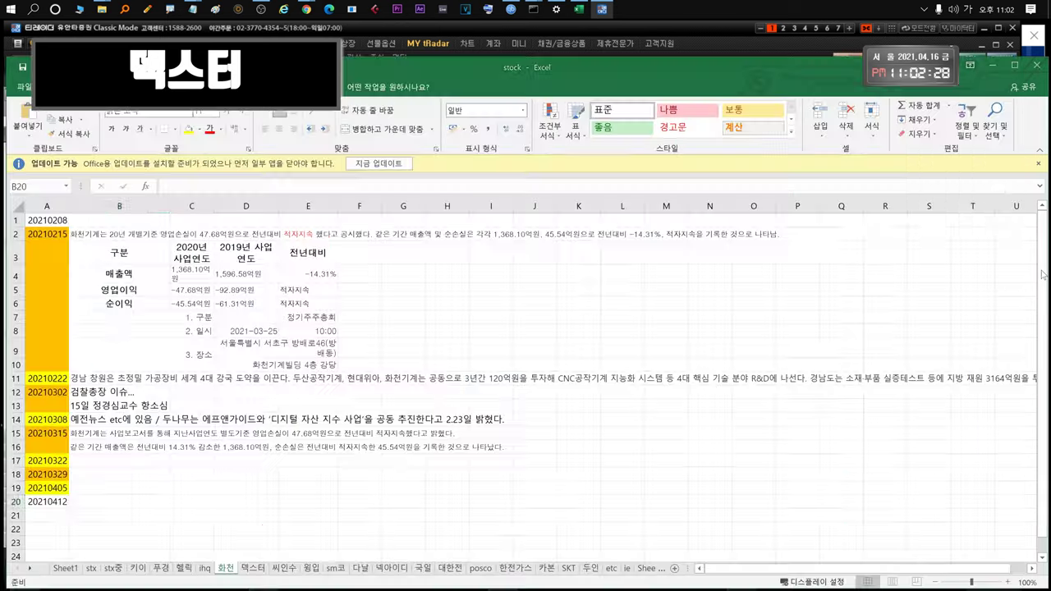
{"action": "left_click", "coordinate": [250, 568]}
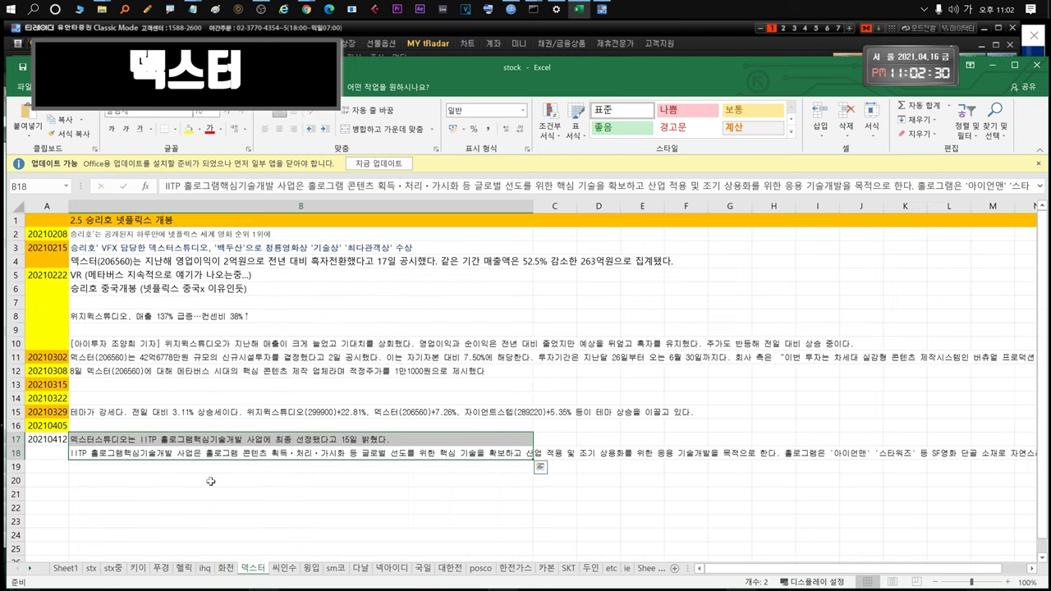
{"action": "left_click", "coordinate": [197, 437]}
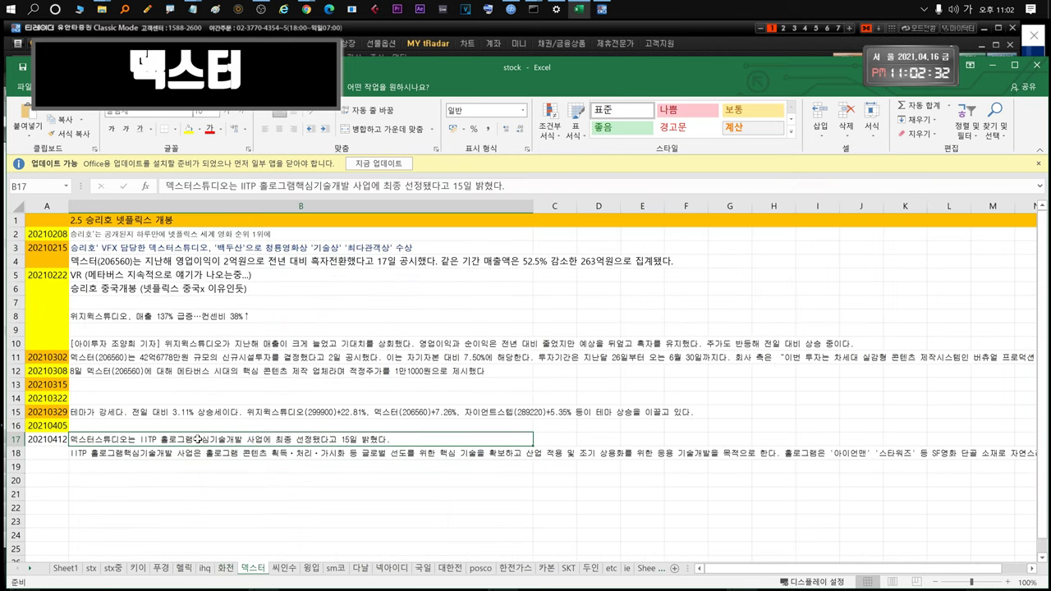
{"action": "double_click", "coordinate": [197, 439]}
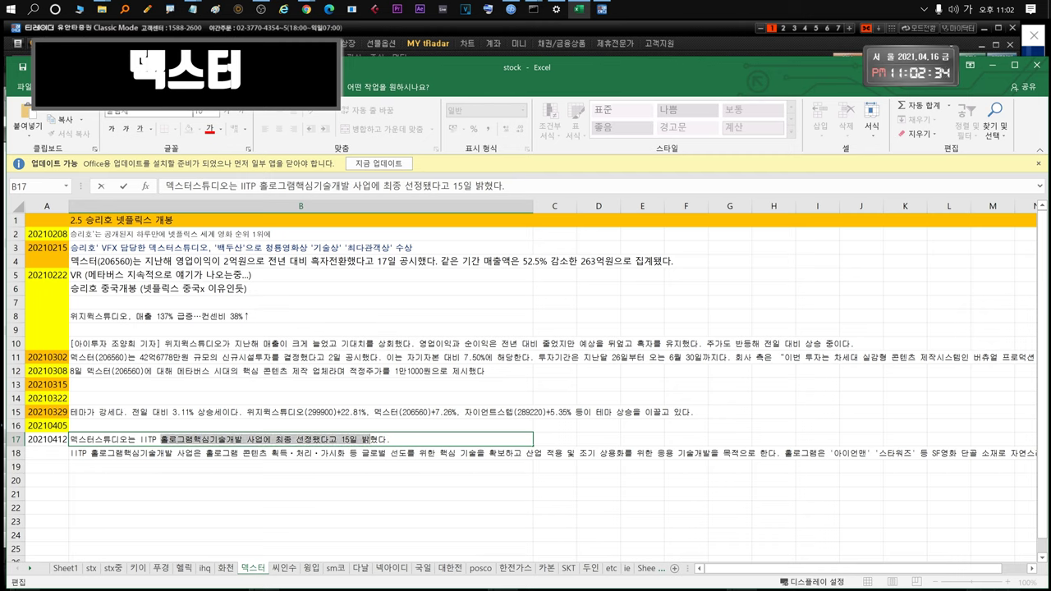
{"action": "left_click", "coordinate": [282, 457]}
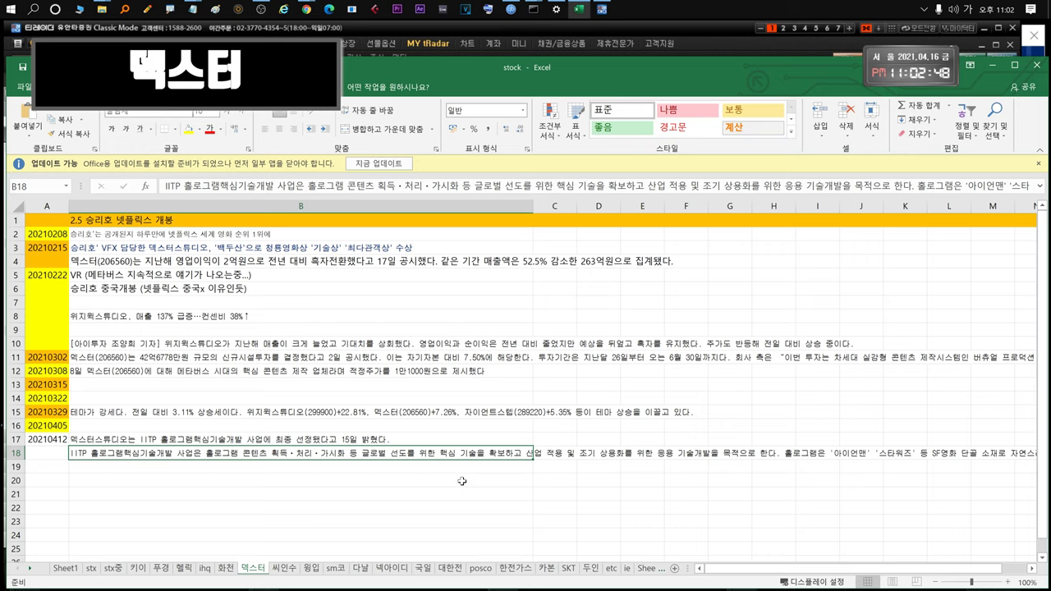
{"action": "left_click", "coordinate": [190, 440]}
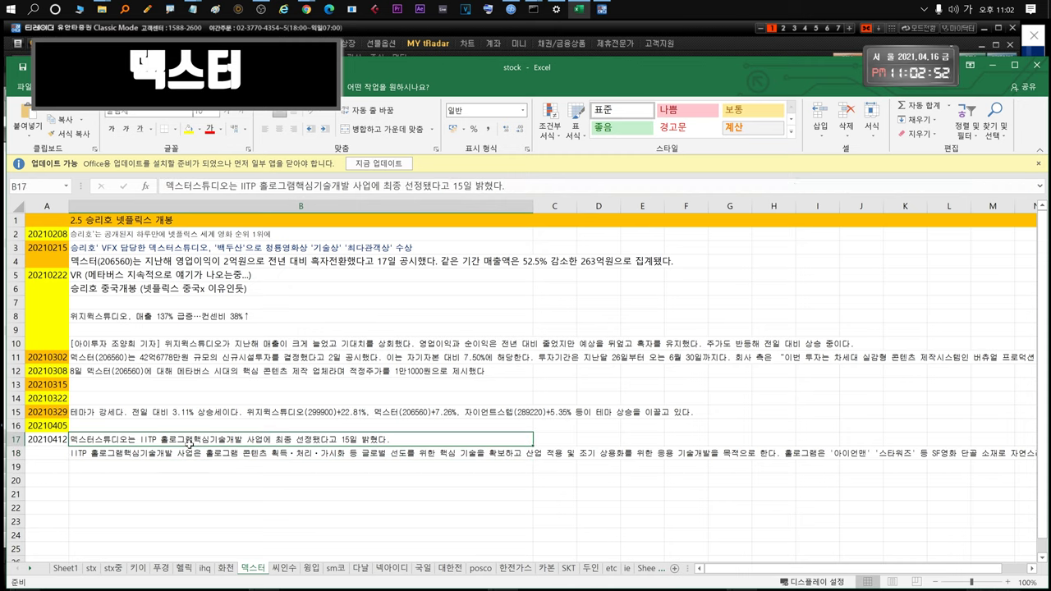
{"action": "left_click", "coordinate": [198, 481]}
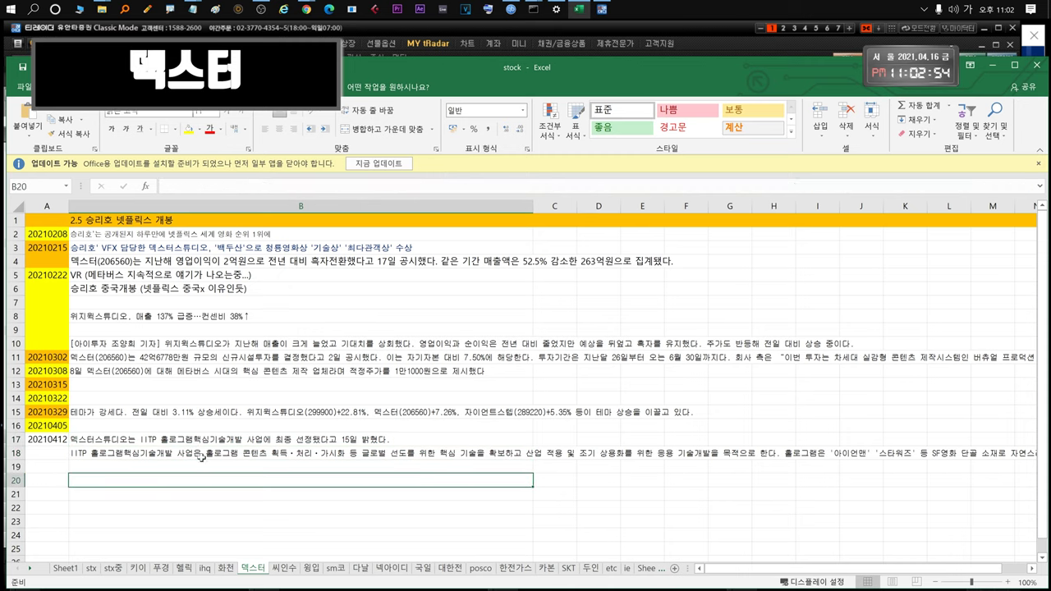
{"action": "left_click", "coordinate": [202, 458]}
{"action": "key", "text": "Up"}
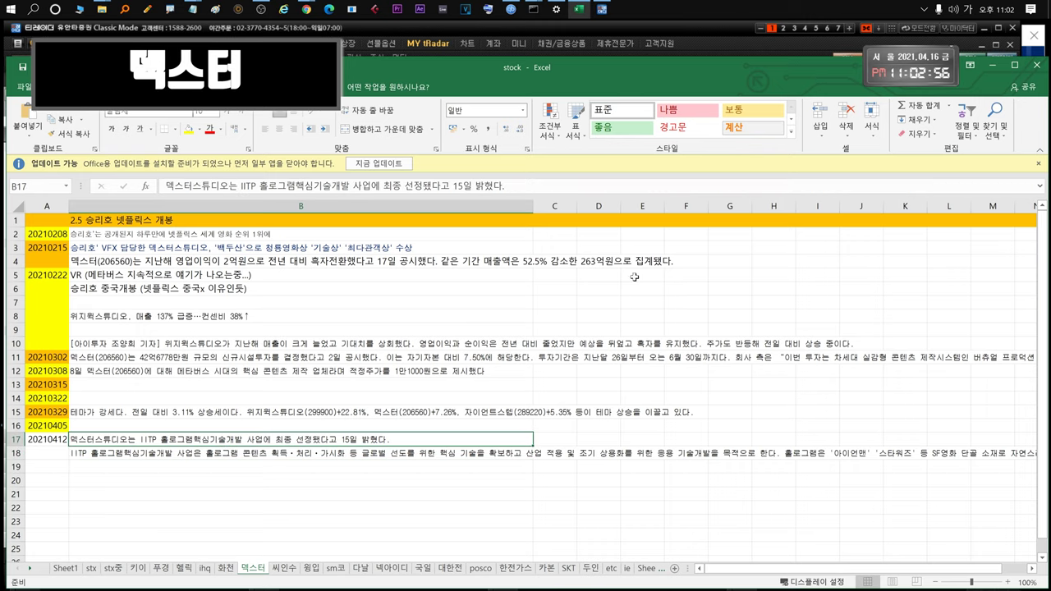
Switch back to 티레이더, inspect 덱스터's candles since December 2020 and its full price history, and return to the watchlist
{"action": "left_click", "coordinate": [506, 33]}
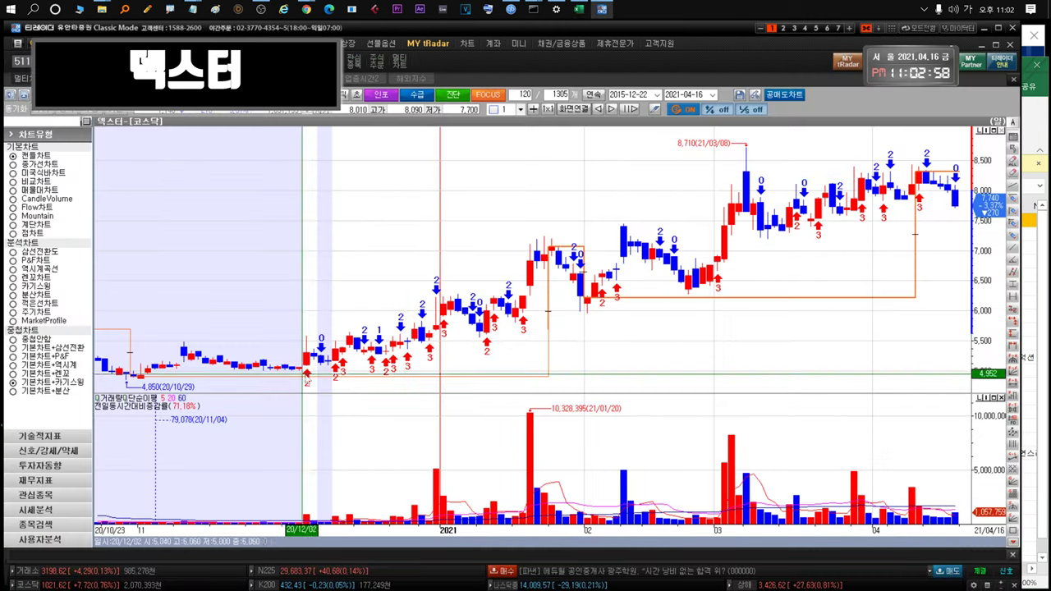
{"action": "left_click_drag", "start_coordinate": [891, 349], "coordinate": [770, 366]}
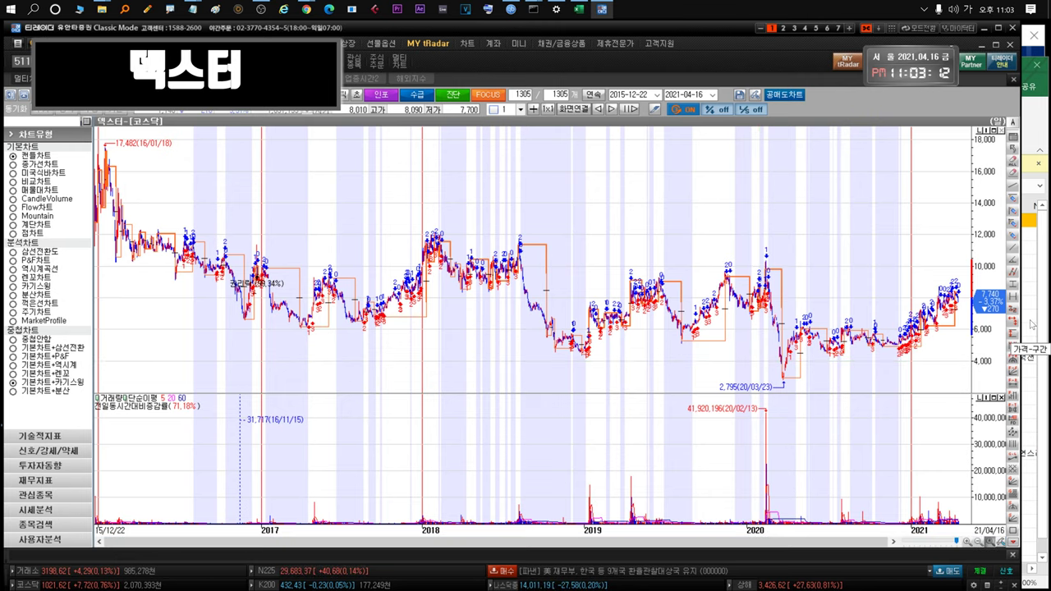
{"action": "key", "text": "Escape"}
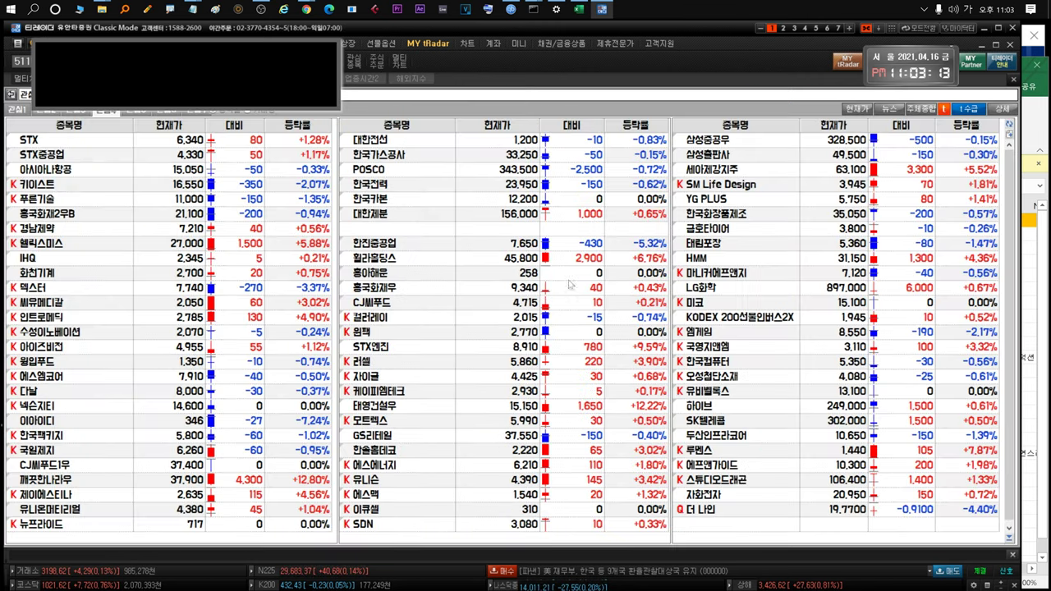
Examine 씨유메디칼's daily chart from August 2020 onward and over the full range since February 2013, returning to the watchlist
{"action": "double_click", "coordinate": [50, 303]}
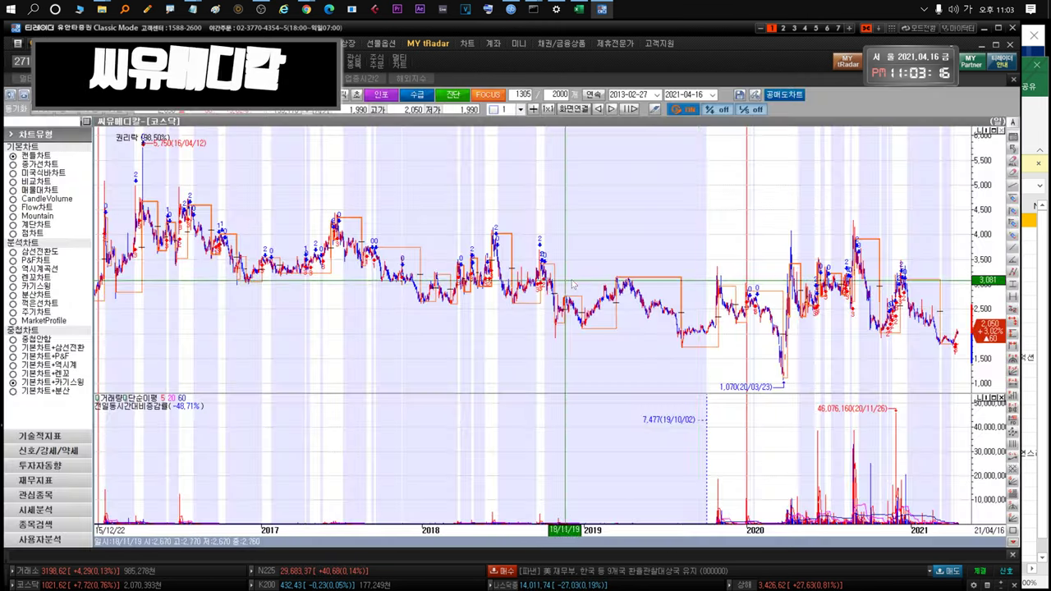
{"action": "scroll", "coordinate": [874, 305], "scroll_direction": "up", "scroll_amount": 5}
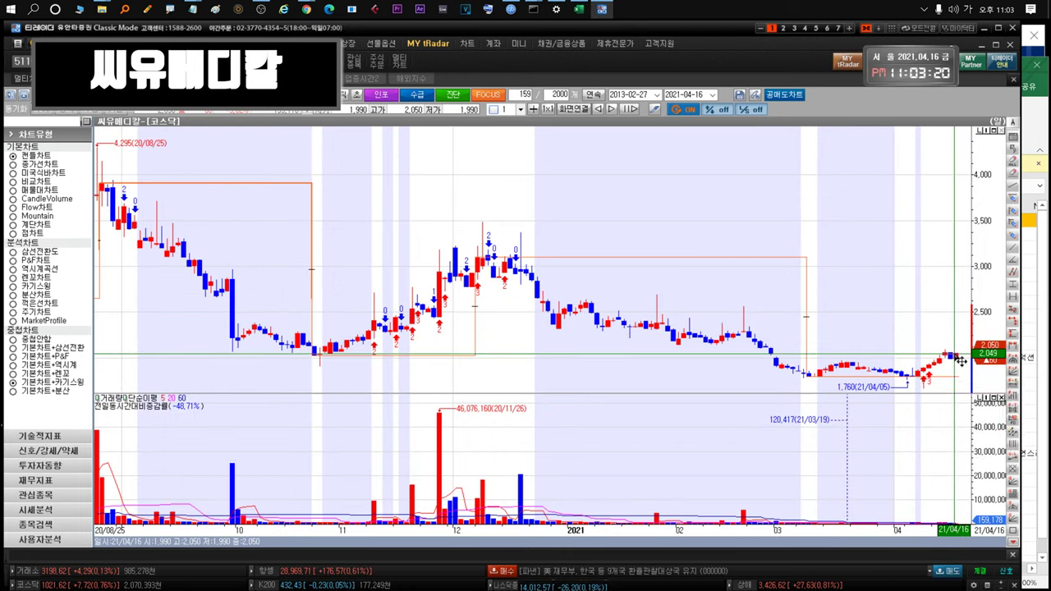
{"action": "scroll", "coordinate": [875, 298], "scroll_direction": "down", "scroll_amount": 5}
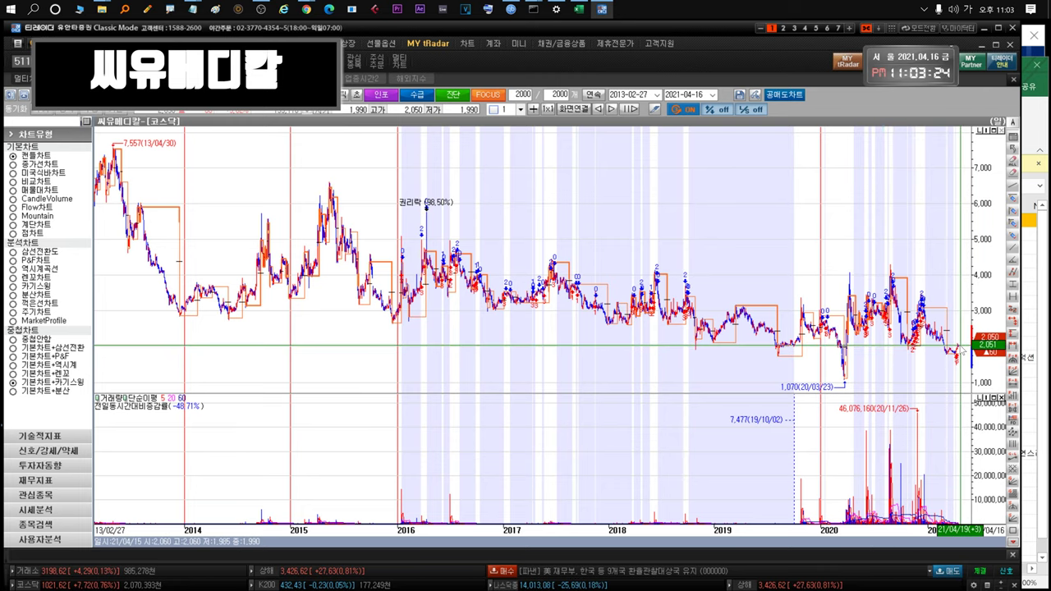
{"action": "key", "text": "Escape"}
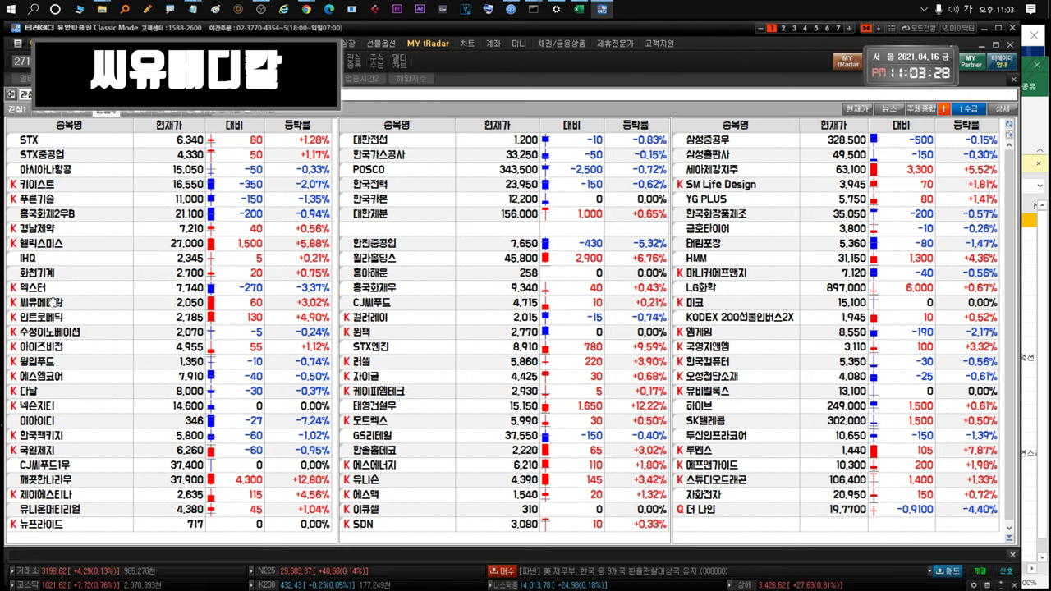
{"action": "key", "text": "Escape"}
{"action": "scroll", "coordinate": [792, 358], "scroll_direction": "up", "scroll_amount": 3}
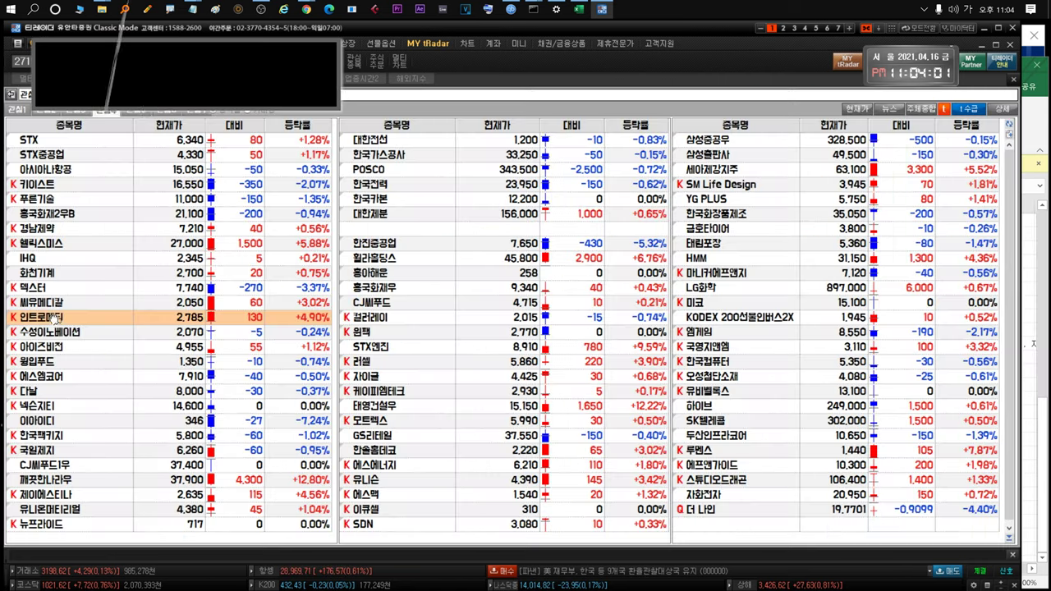
Open 인트로메딕's daily chart and examine its recent candles from August 2020, full history since December 2013, and range from May 2020
{"action": "double_click", "coordinate": [54, 319]}
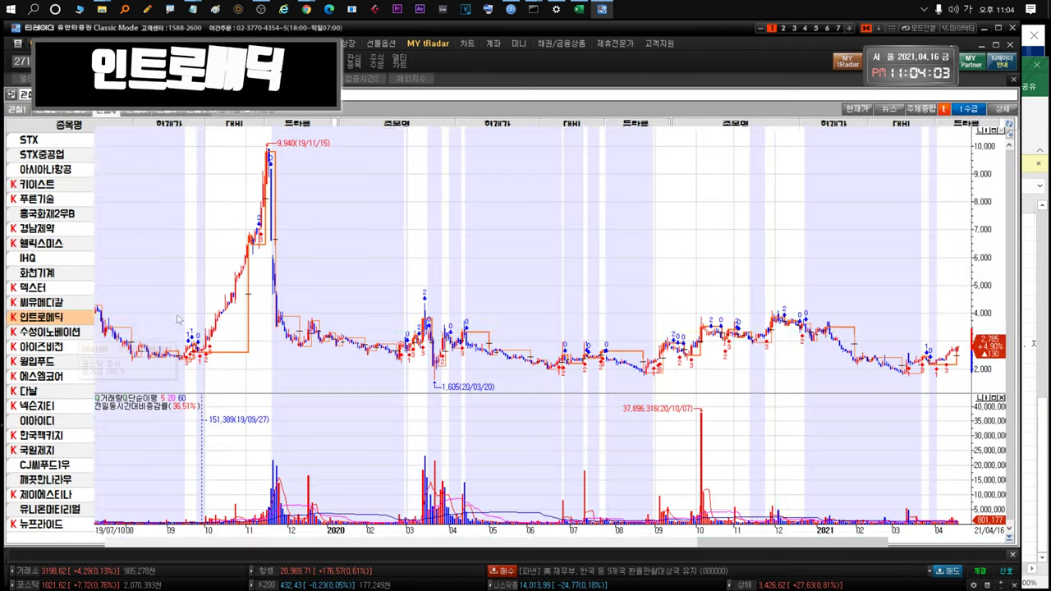
{"action": "scroll", "coordinate": [896, 378], "scroll_direction": "up", "scroll_amount": 5}
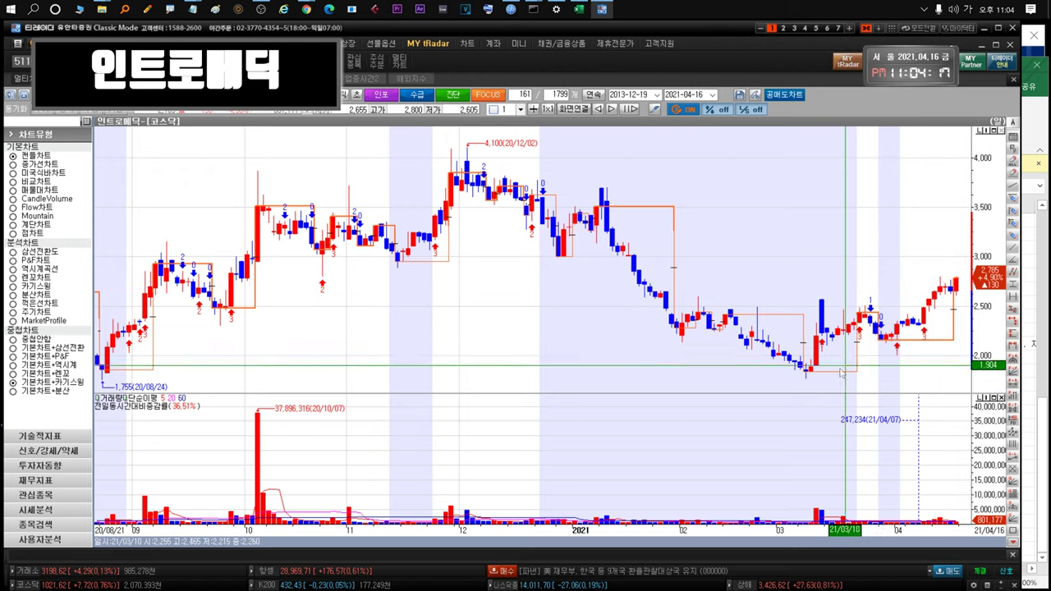
{"action": "mouse_move", "coordinate": [814, 371]}
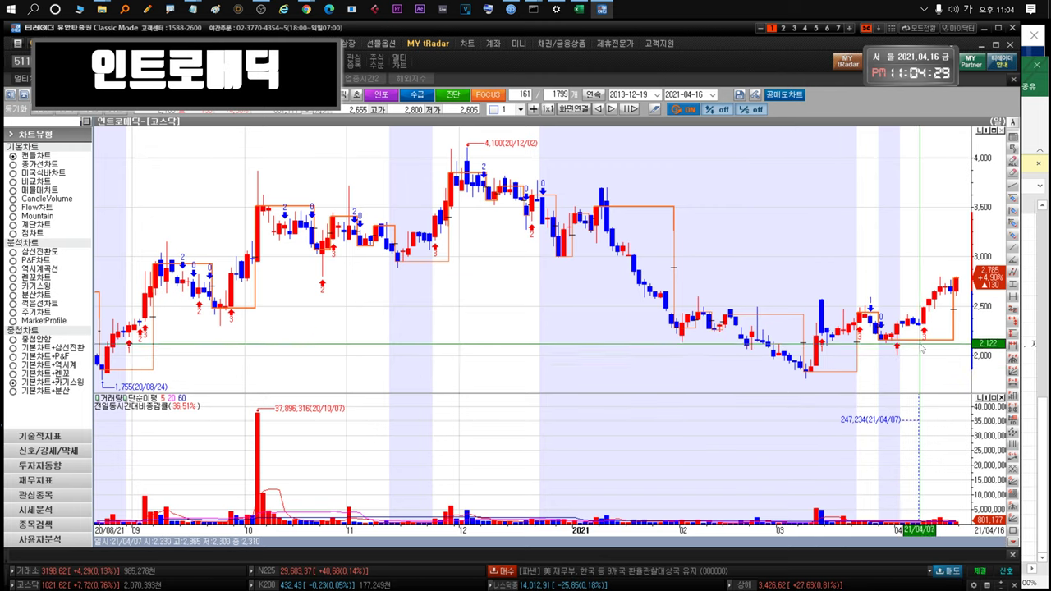
{"action": "left_click_drag", "start_coordinate": [926, 246], "coordinate": [957, 300]}
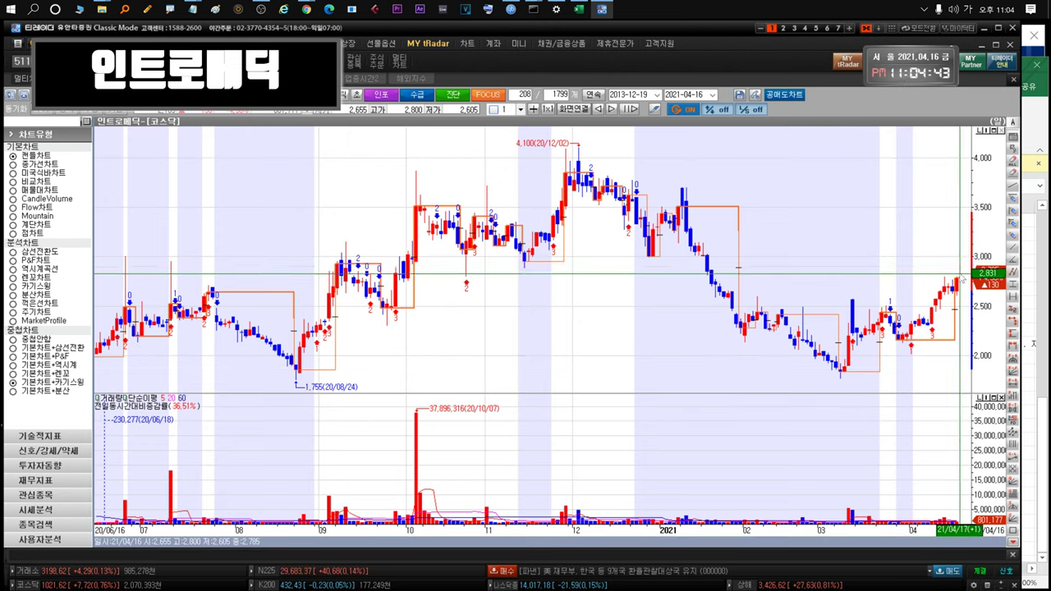
{"action": "left_click_drag", "start_coordinate": [936, 211], "coordinate": [723, 294]}
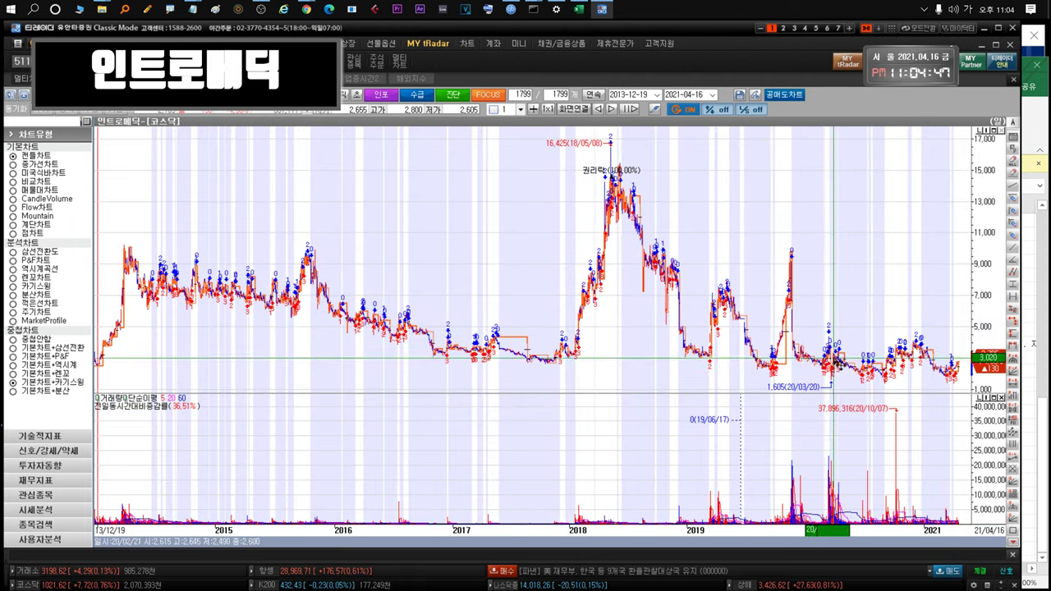
{"action": "scroll", "coordinate": [1000, 210], "scroll_direction": "up", "scroll_amount": 10}
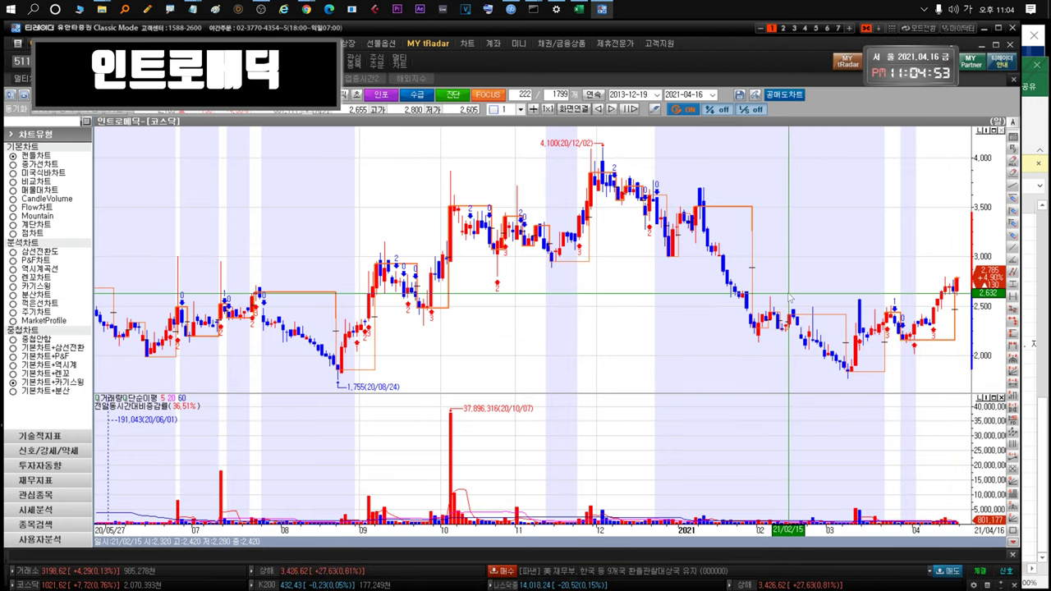
Read the 20210412 notes about 싸이월드제트 in rows 42 to 44 of Excel's 씨인수 sheet
{"action": "left_click", "coordinate": [1040, 428]}
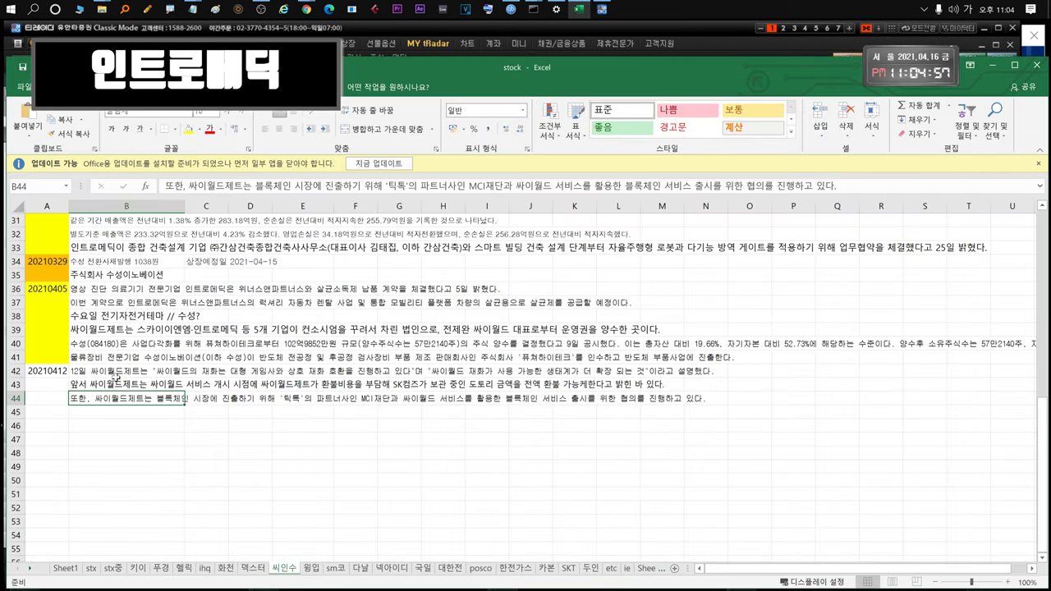
{"action": "left_click", "coordinate": [119, 369]}
{"action": "left_click", "coordinate": [234, 371]}
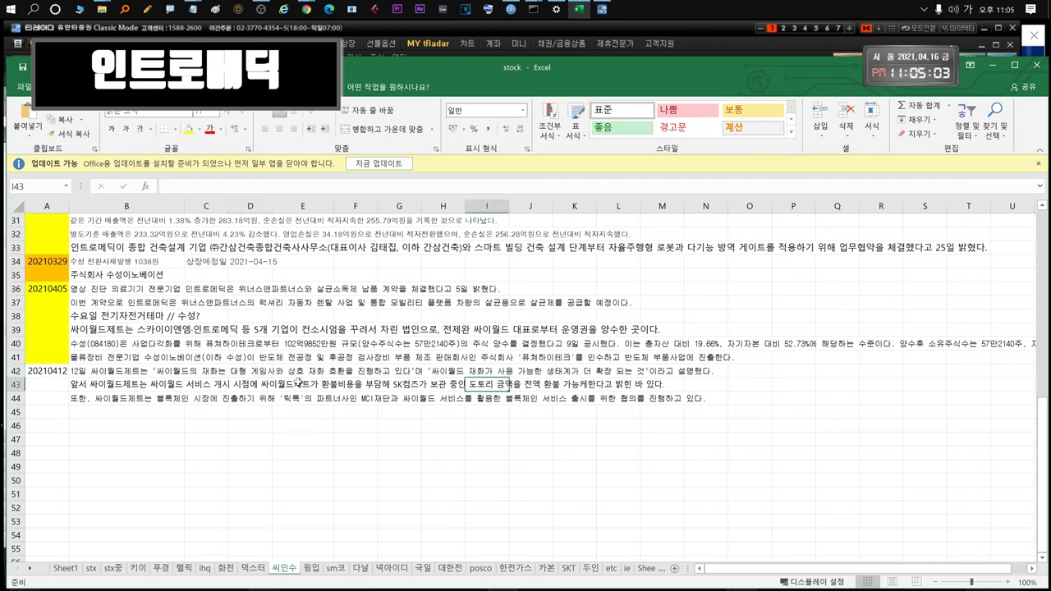
{"action": "left_click_drag", "start_coordinate": [166, 384], "coordinate": [662, 384]}
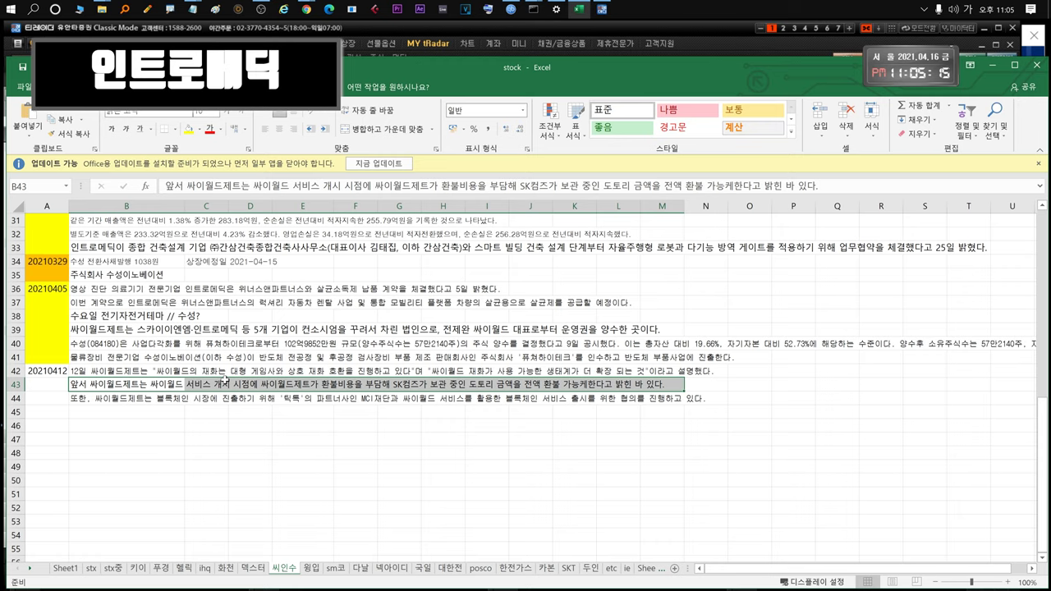
{"action": "left_click", "coordinate": [167, 395]}
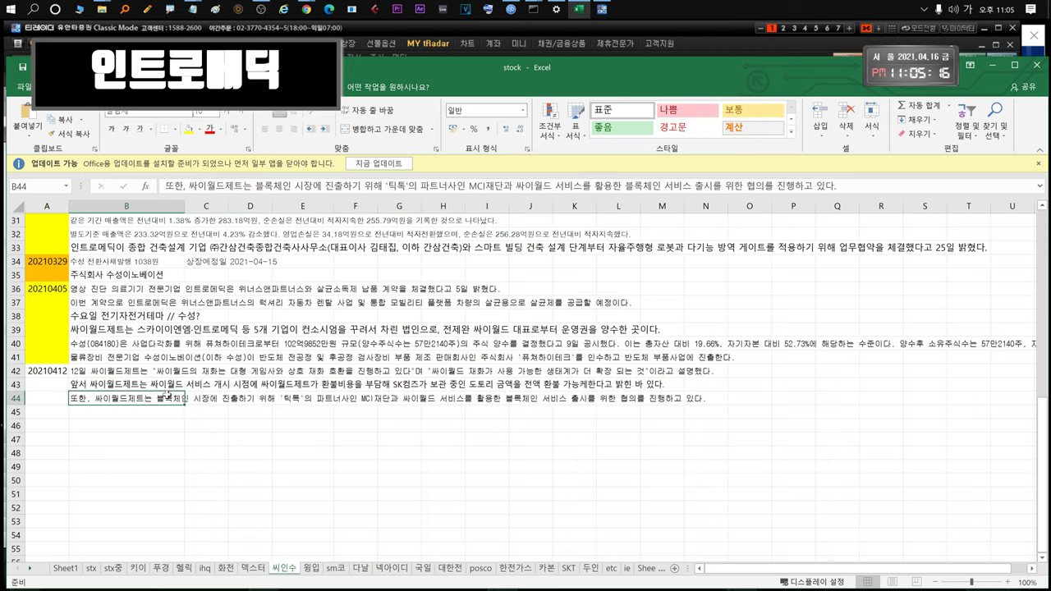
{"action": "left_click", "coordinate": [513, 401]}
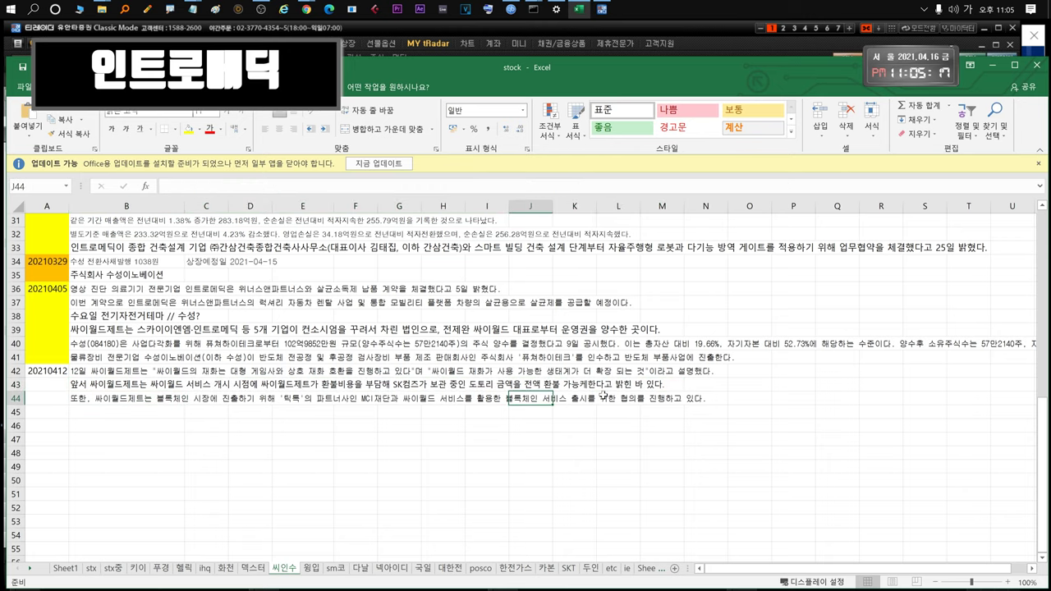
Switch back to 티레이더's watchlist and examine 수성이노베이션's daily chart from June 2020 onward
{"action": "left_click", "coordinate": [410, 29]}
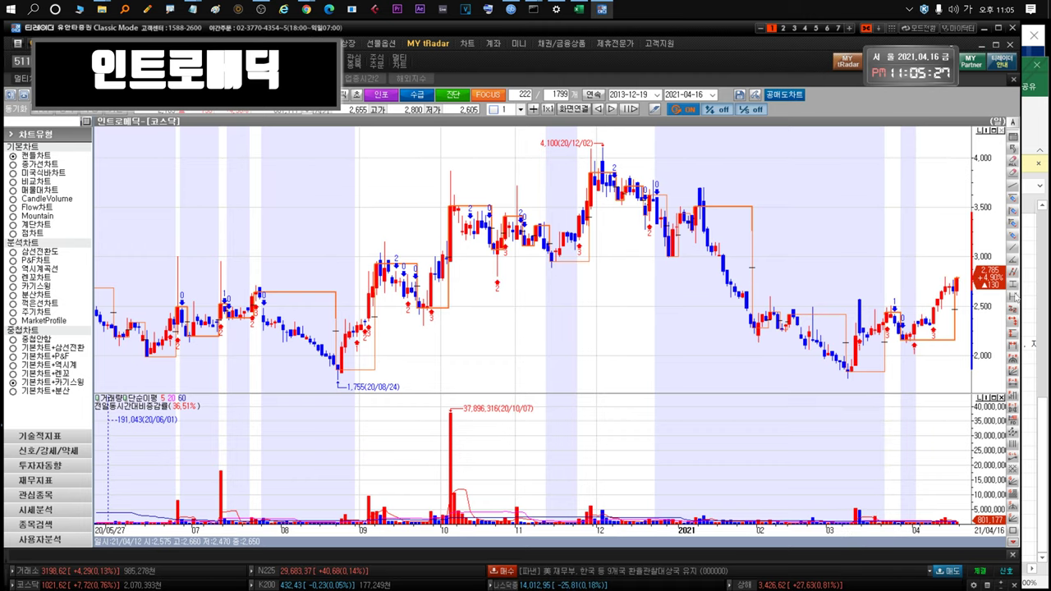
{"action": "key", "text": "Escape"}
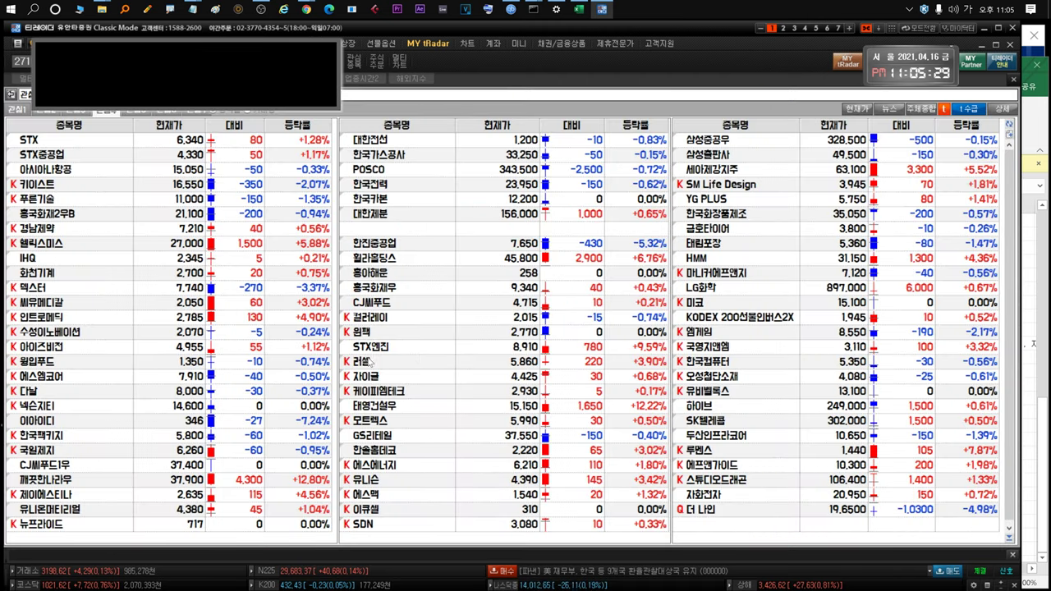
{"action": "left_click", "coordinate": [87, 334]}
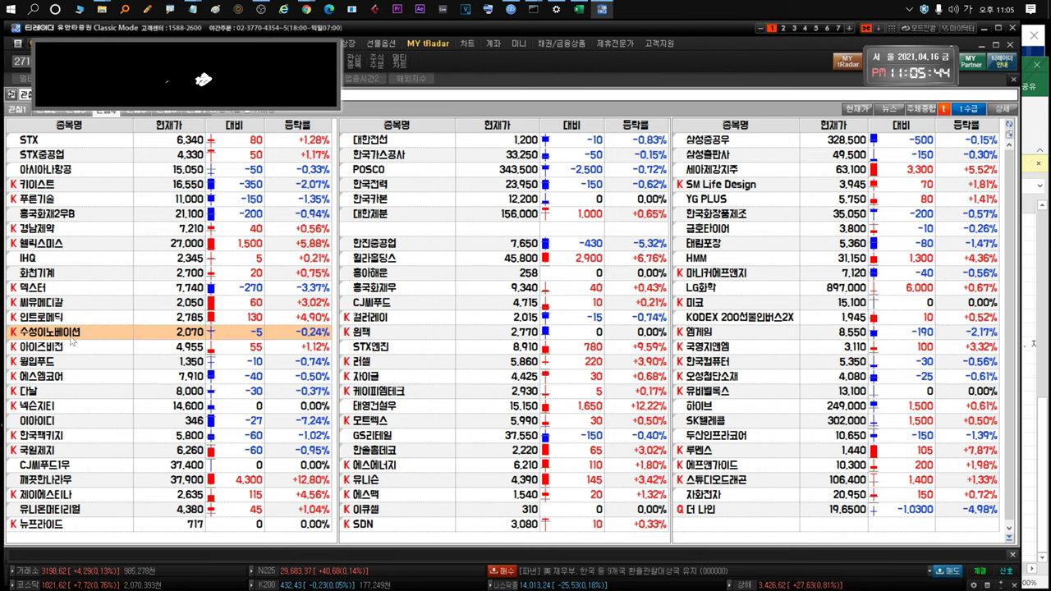
{"action": "key", "text": "ctrl+Tab"}
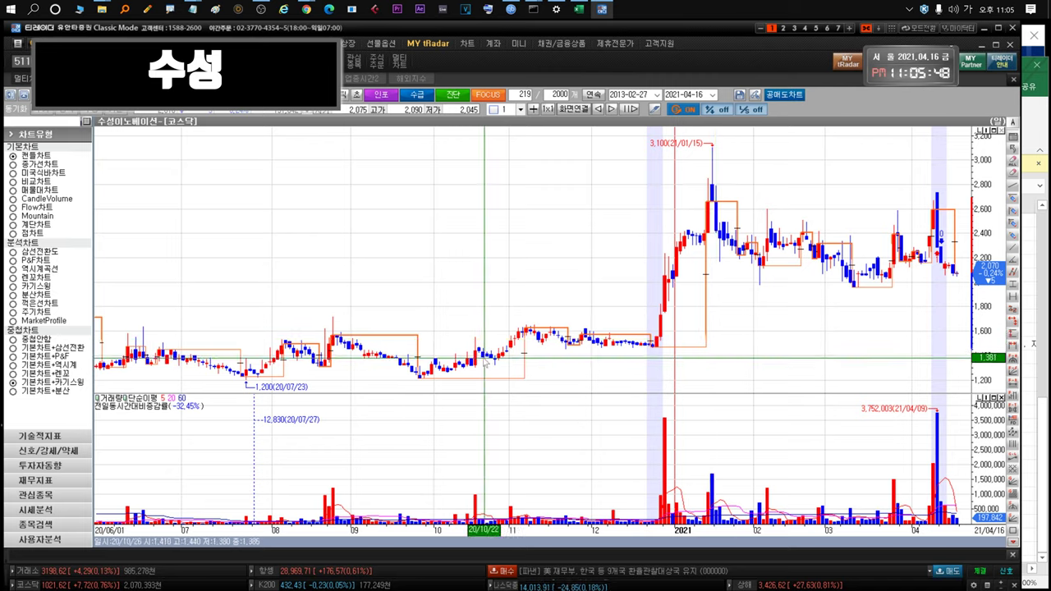
{"action": "mouse_move", "coordinate": [955, 269]}
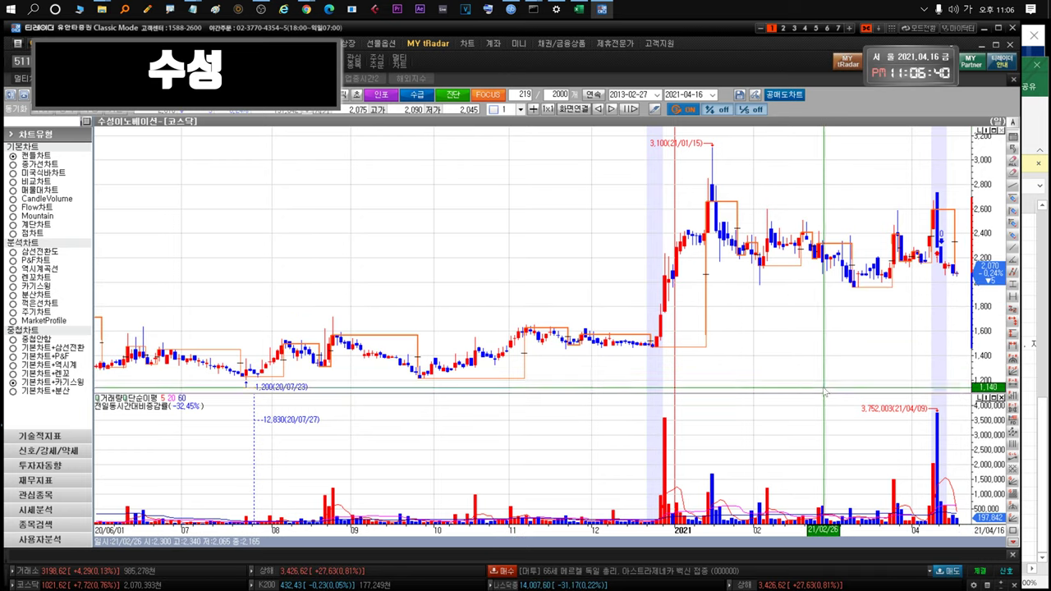
Open 아이즈비전's daily chart from the watchlist and examine its full history since February 2013 and the range from July 2020 onward
{"action": "left_click_drag", "start_coordinate": [952, 293], "coordinate": [965, 267]}
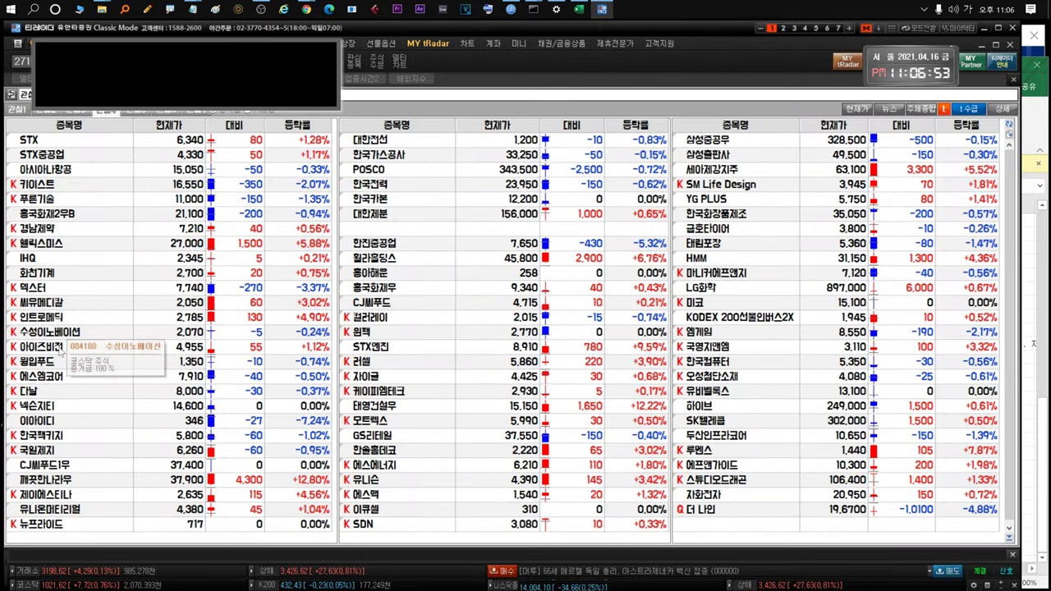
{"action": "left_click", "coordinate": [73, 350]}
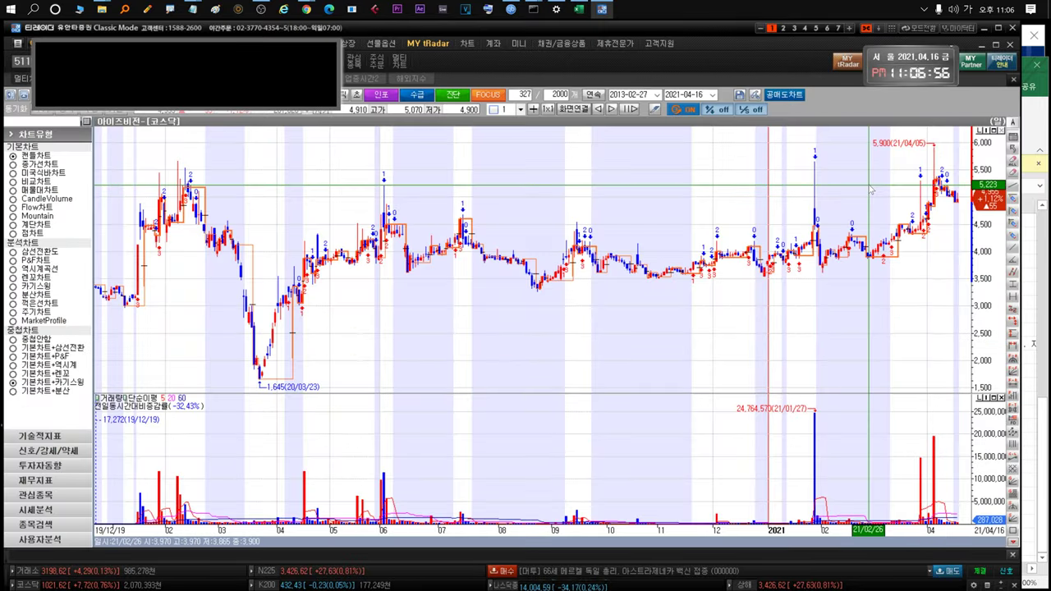
{"action": "left_click_drag", "start_coordinate": [872, 190], "coordinate": [793, 260]}
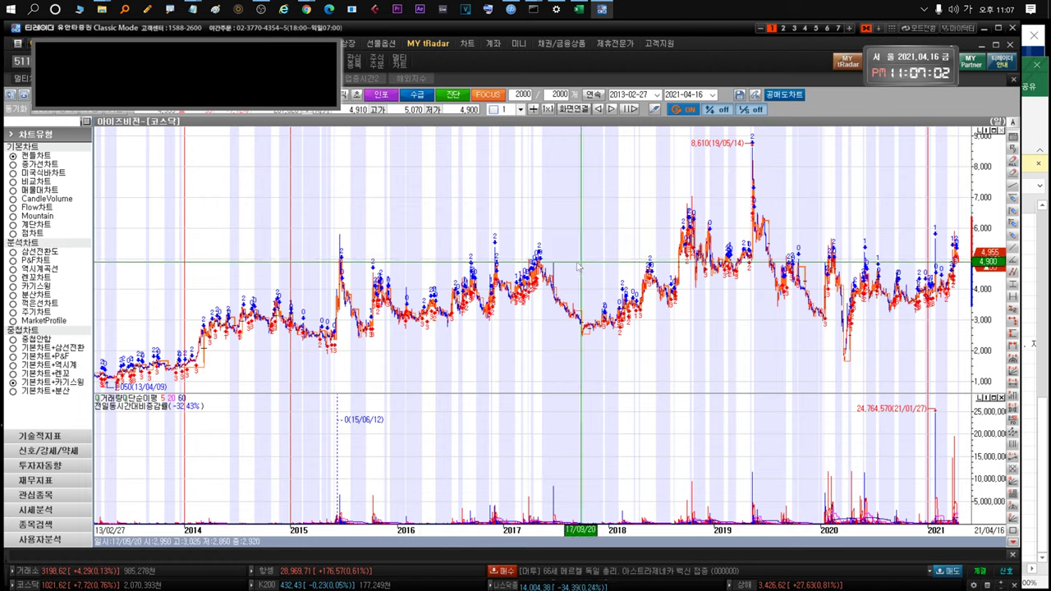
{"action": "left_click_drag", "start_coordinate": [792, 176], "coordinate": [990, 259]}
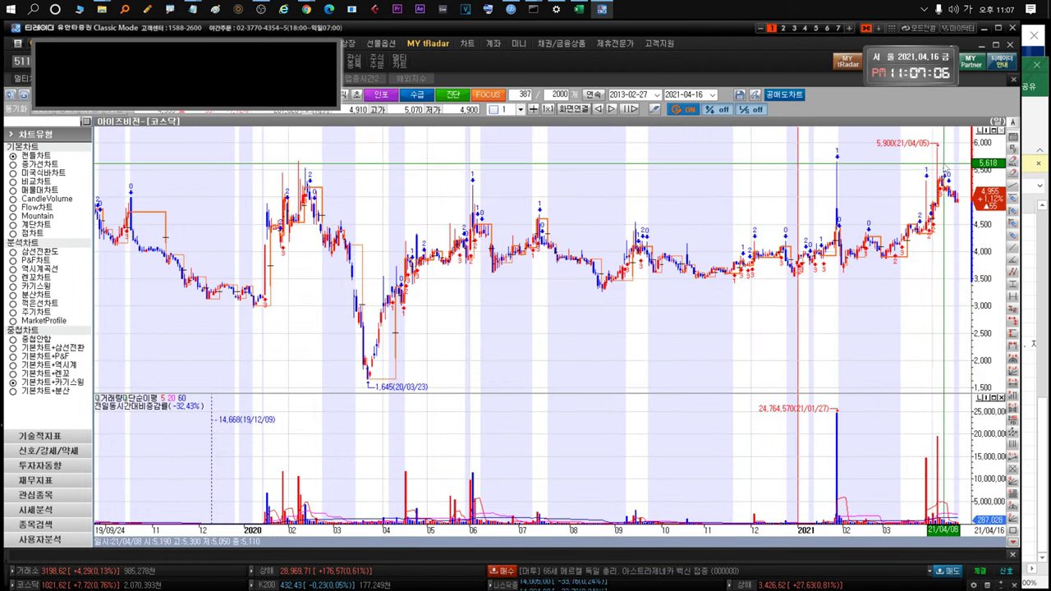
{"action": "left_click_drag", "start_coordinate": [952, 247], "coordinate": [868, 296]}
{"action": "left_click_drag", "start_coordinate": [875, 331], "coordinate": [1001, 339]}
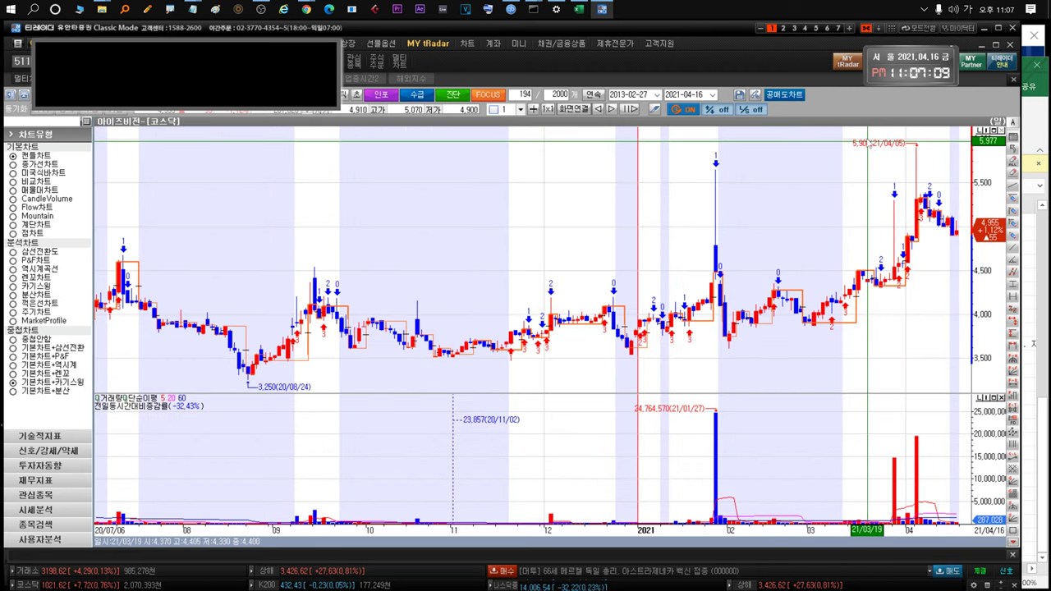
{"action": "left_click_drag", "start_coordinate": [866, 155], "coordinate": [656, 242]}
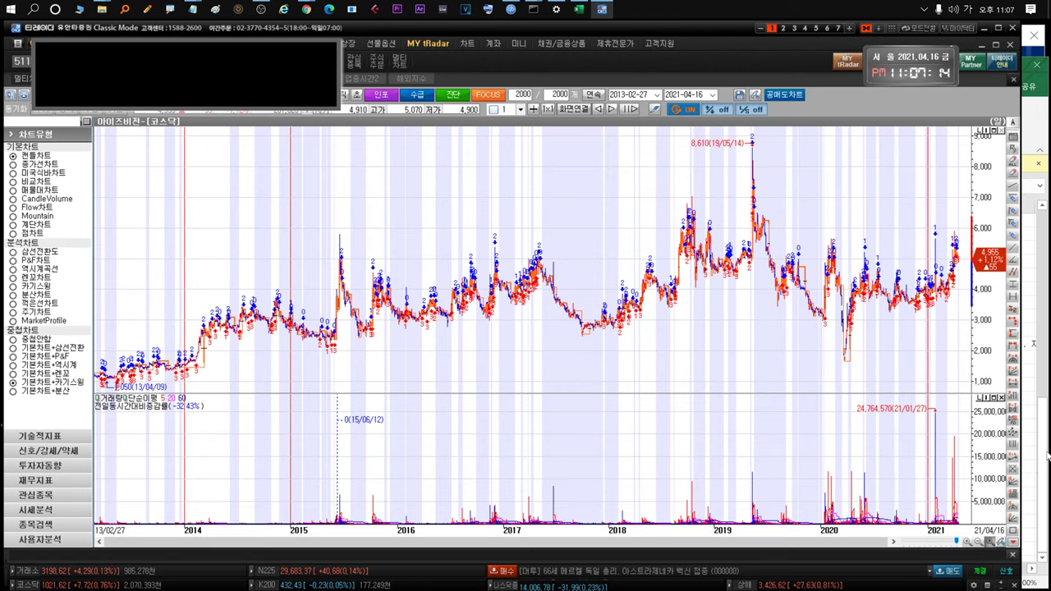
Switch to Excel's etc sheet and read the 아이즈비전 note in row 189 about the SKT dealer's Galaxy Quantum 2 pre-orders
{"action": "key", "text": "alt+Tab"}
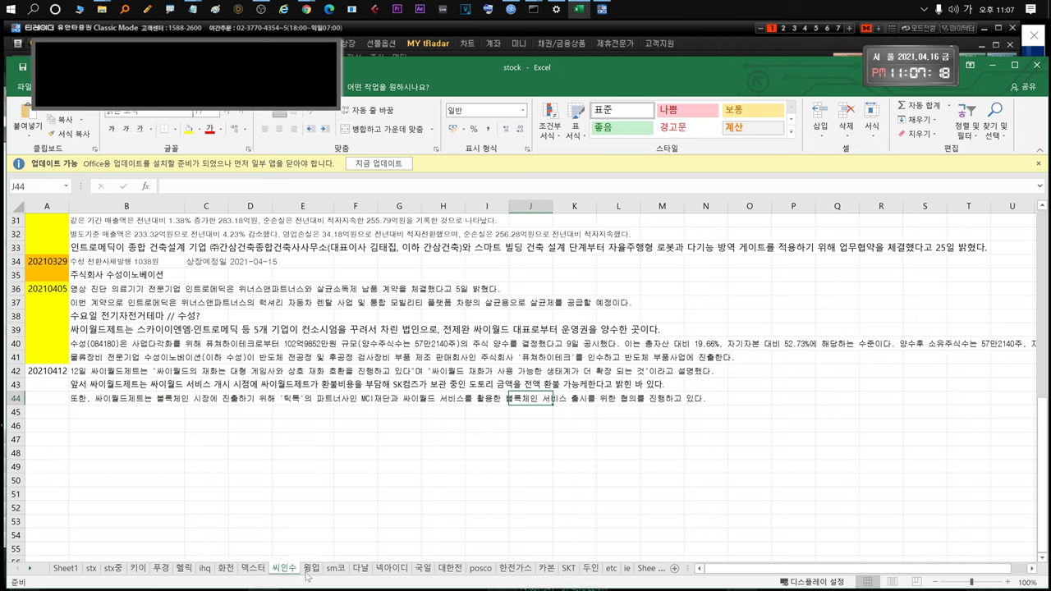
{"action": "left_click", "coordinate": [610, 569]}
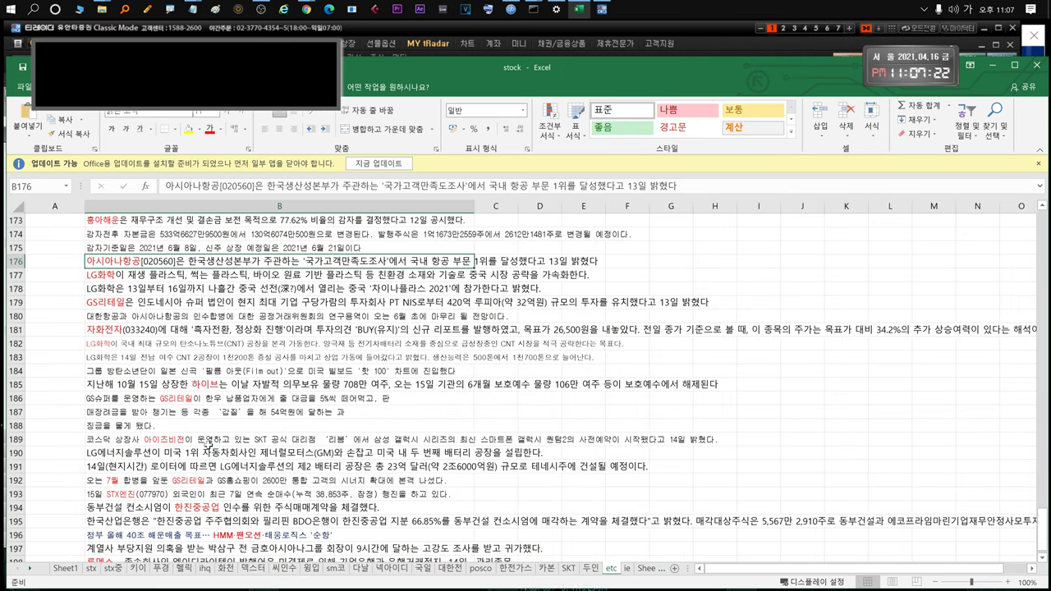
{"action": "left_click", "coordinate": [194, 439]}
{"action": "double_click", "coordinate": [272, 439]}
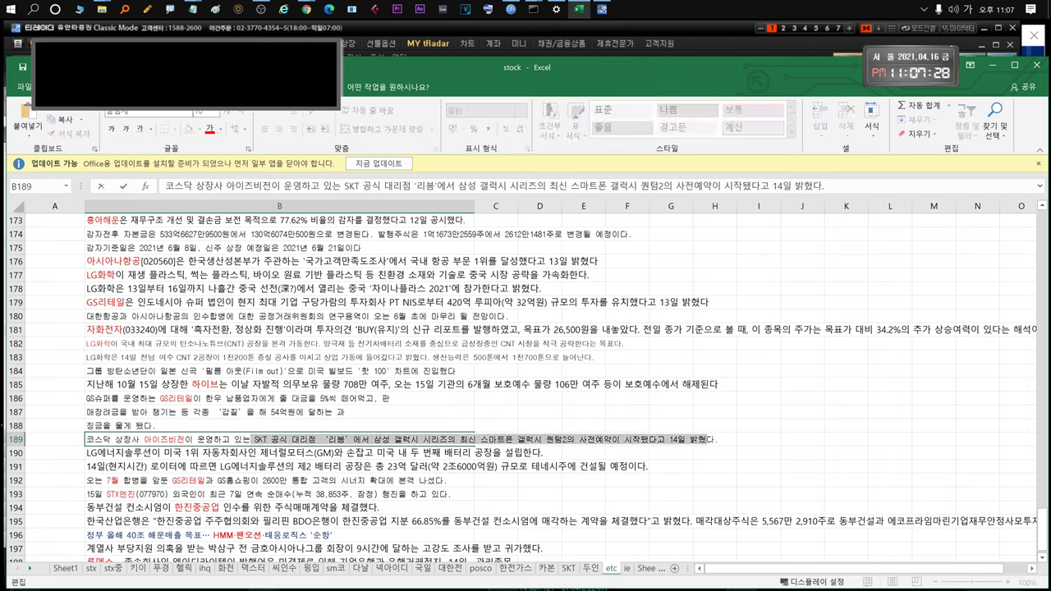
{"action": "scroll", "coordinate": [244, 454], "scroll_direction": "down", "scroll_amount": 1}
{"action": "scroll", "coordinate": [245, 454], "scroll_direction": "up", "scroll_amount": 1}
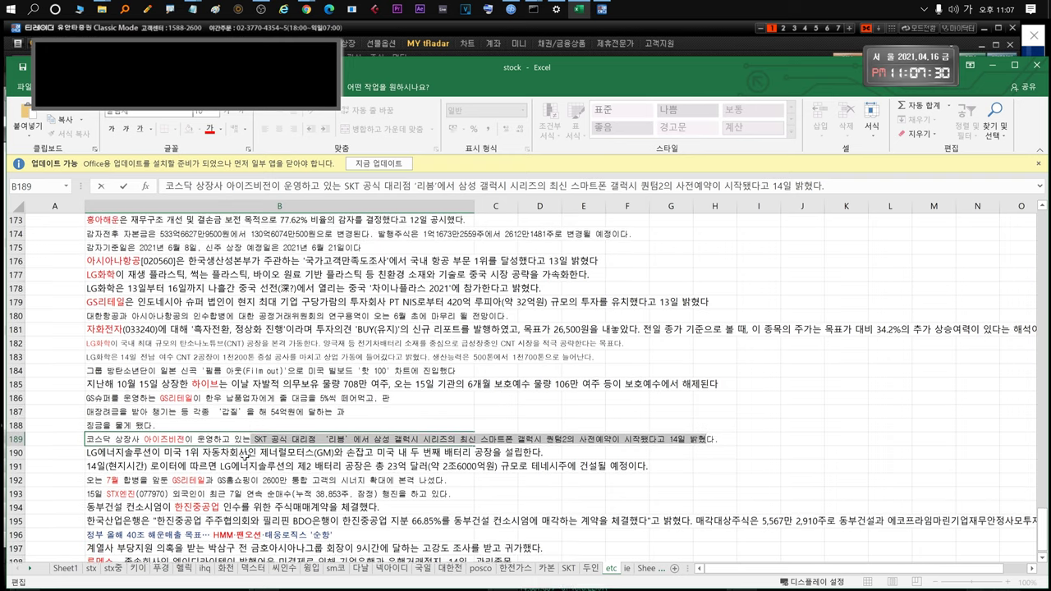
{"action": "left_click", "coordinate": [250, 439]}
{"action": "left_click_drag", "start_coordinate": [143, 439], "coordinate": [555, 439]}
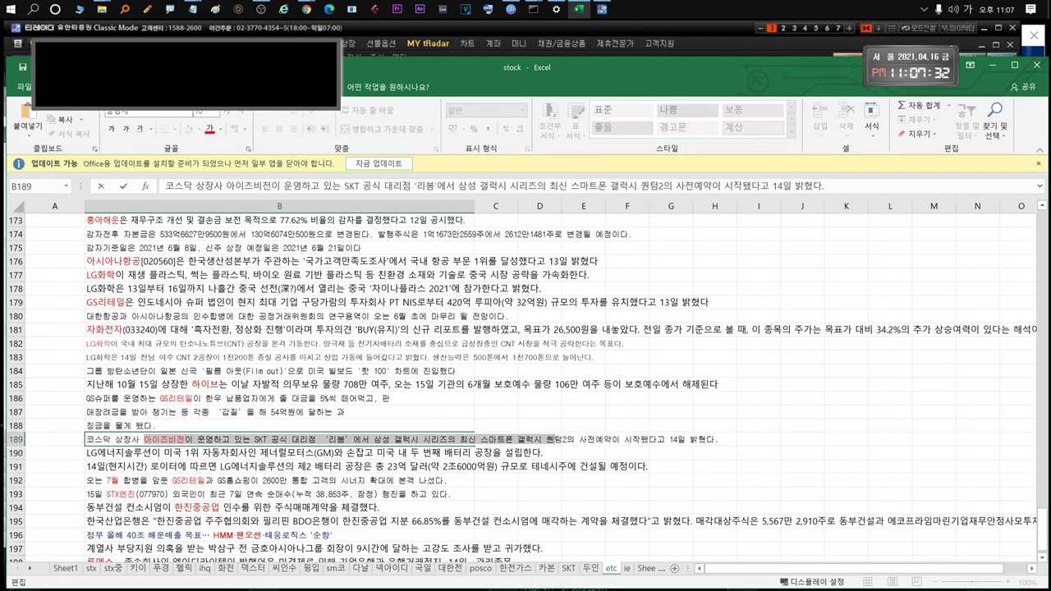
Switch back to 티레이더, examine 아이즈비전's daily chart from June 2020 onward, and return to the watchlist
{"action": "left_click", "coordinate": [493, 27]}
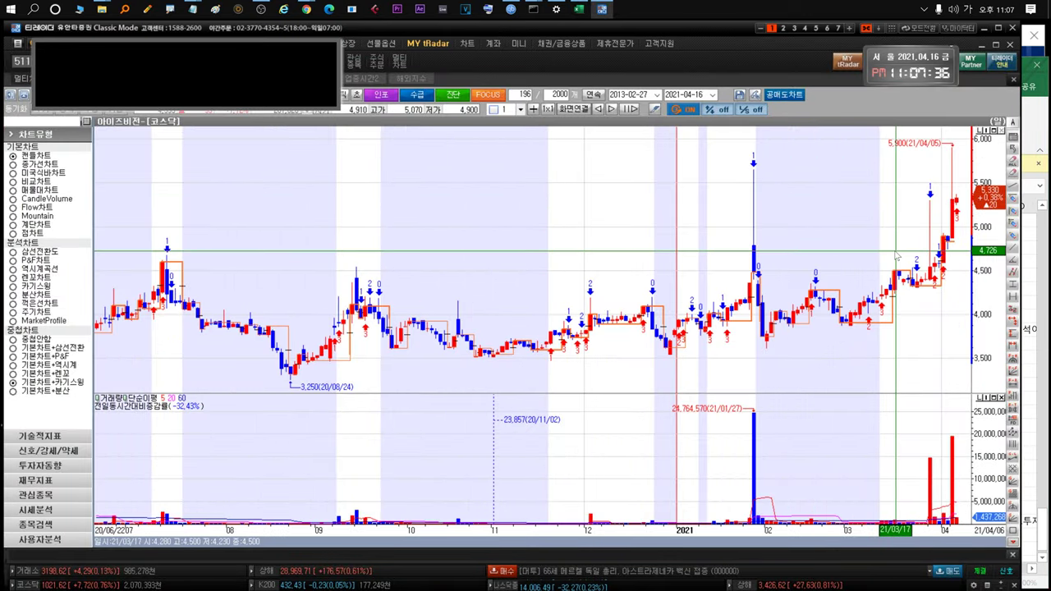
{"action": "left_click_drag", "start_coordinate": [898, 251], "coordinate": [763, 221]}
{"action": "left_click_drag", "start_coordinate": [868, 232], "coordinate": [984, 265]}
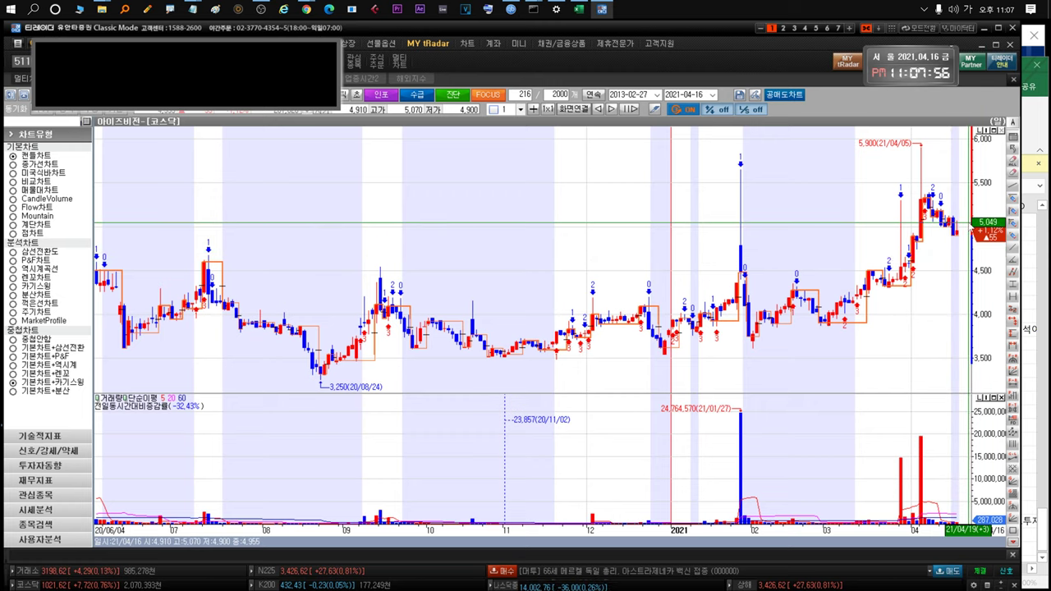
{"action": "key", "text": "ctrl+Tab"}
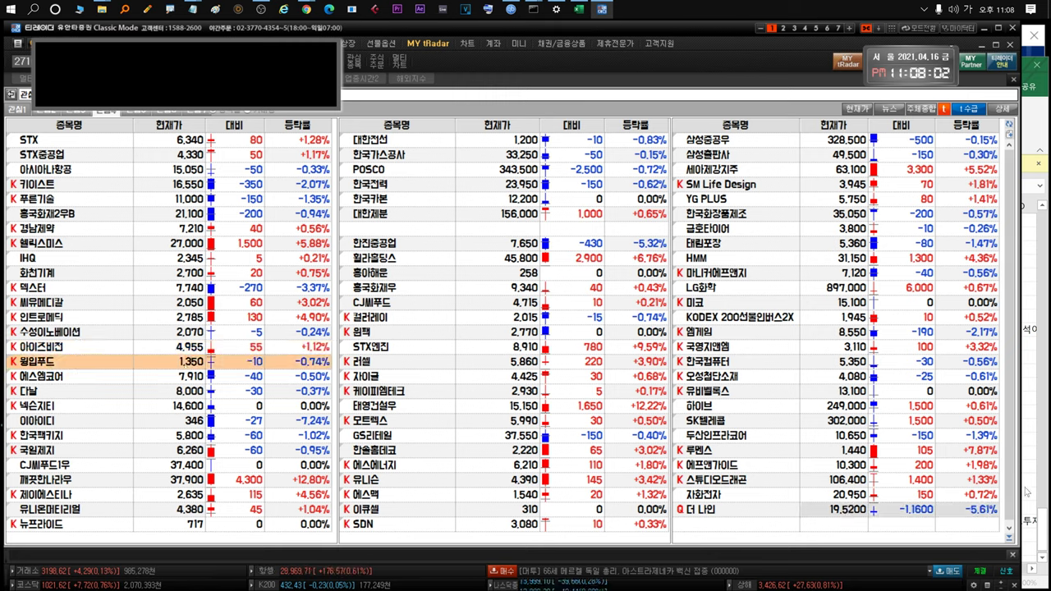
Check the 20210412 entry in row 17 of Excel's 윙입 sheet
{"action": "left_click", "coordinate": [1044, 530]}
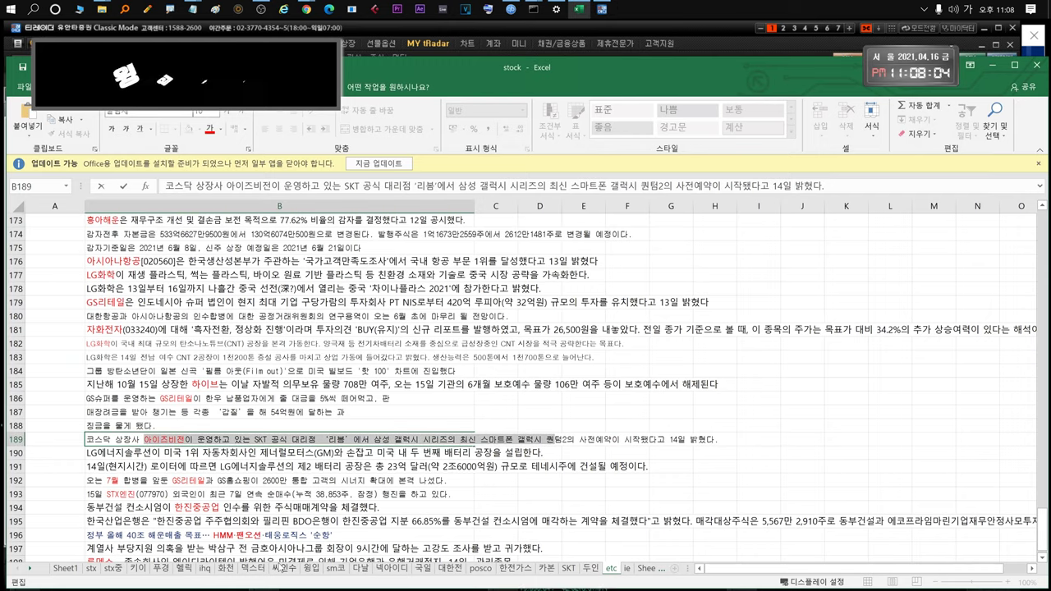
{"action": "left_click", "coordinate": [311, 568]}
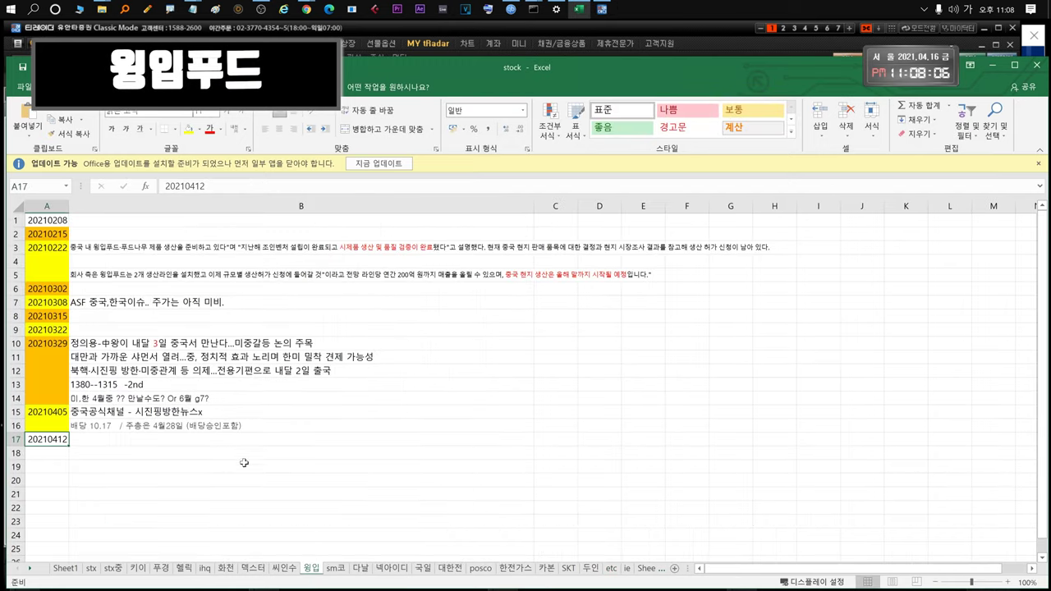
{"action": "left_click", "coordinate": [189, 441]}
Switch back to 티레이더 and examine 윙입푸드's daily chart from June 2020 onward and its recent candles from January 2021
{"action": "left_click", "coordinate": [372, 24]}
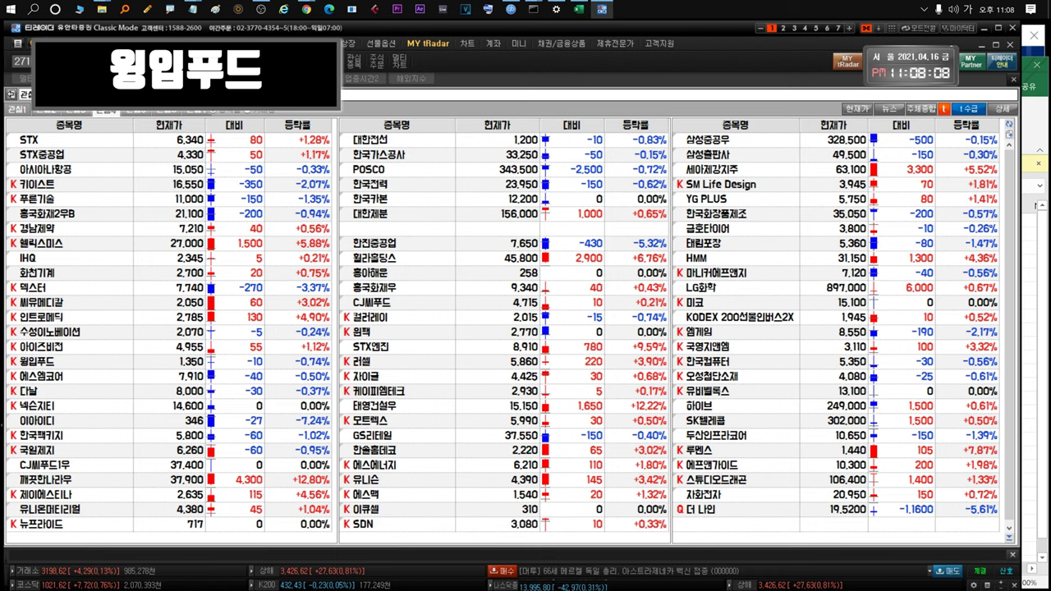
{"action": "left_click", "coordinate": [51, 361]}
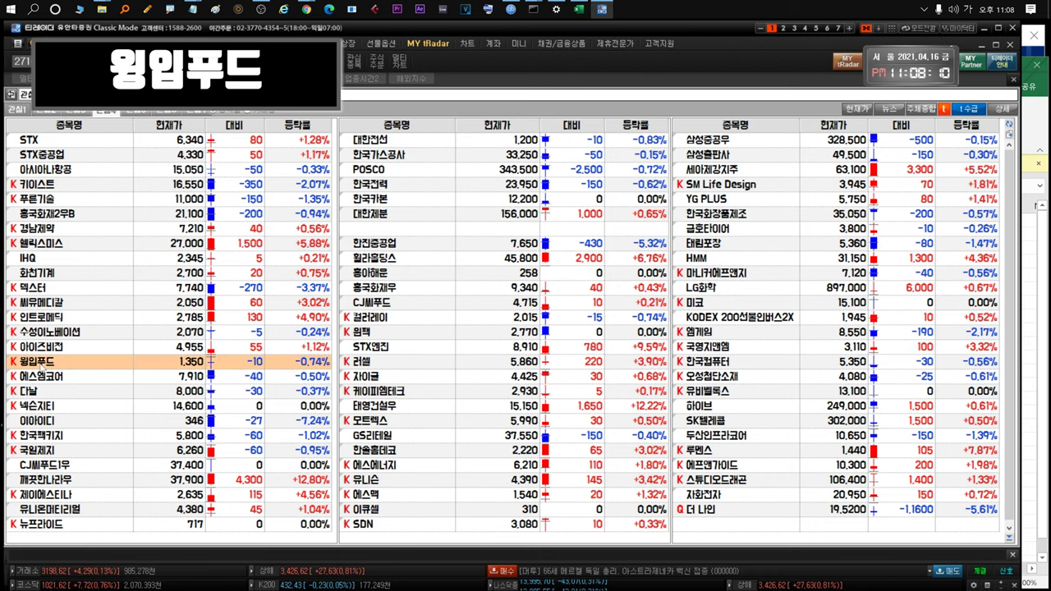
{"action": "double_click", "coordinate": [41, 366]}
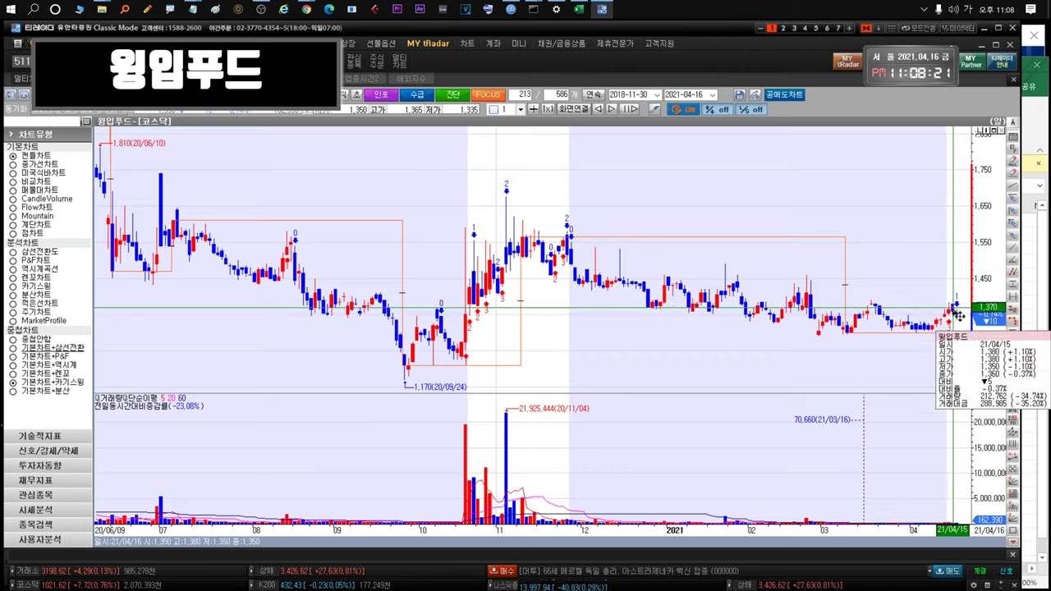
{"action": "mouse_move", "coordinate": [957, 315]}
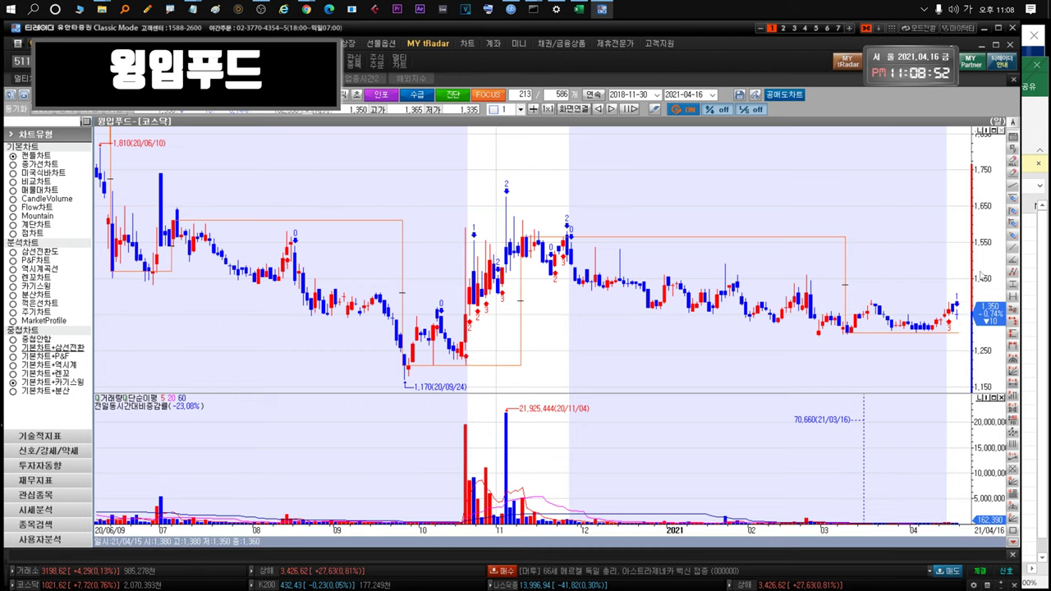
{"action": "mouse_move", "coordinate": [956, 315]}
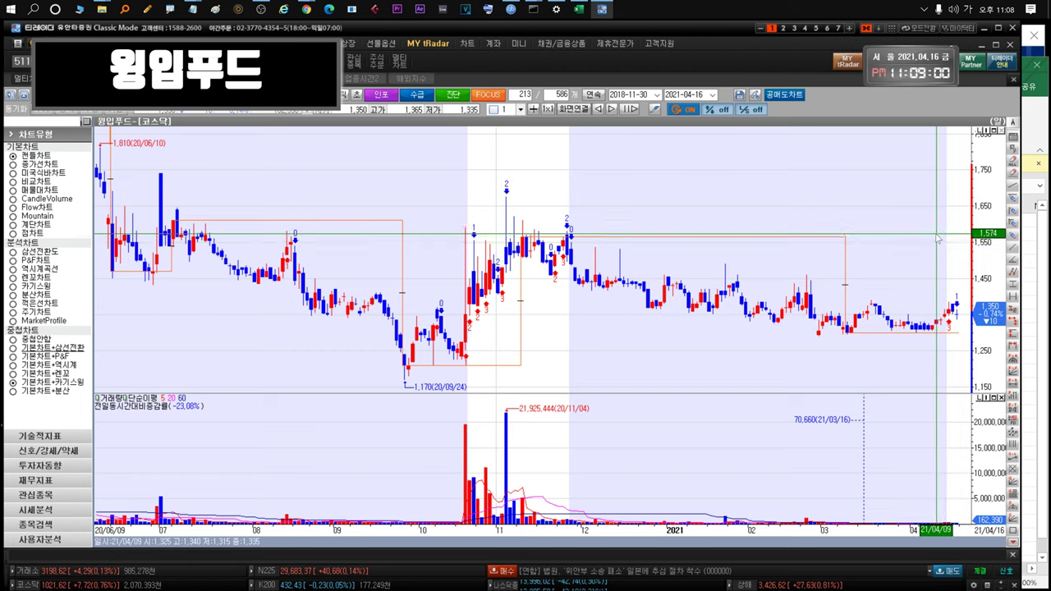
{"action": "scroll", "coordinate": [935, 235], "scroll_direction": "down", "scroll_amount": 3}
{"action": "scroll", "coordinate": [941, 319], "scroll_direction": "up", "scroll_amount": 5}
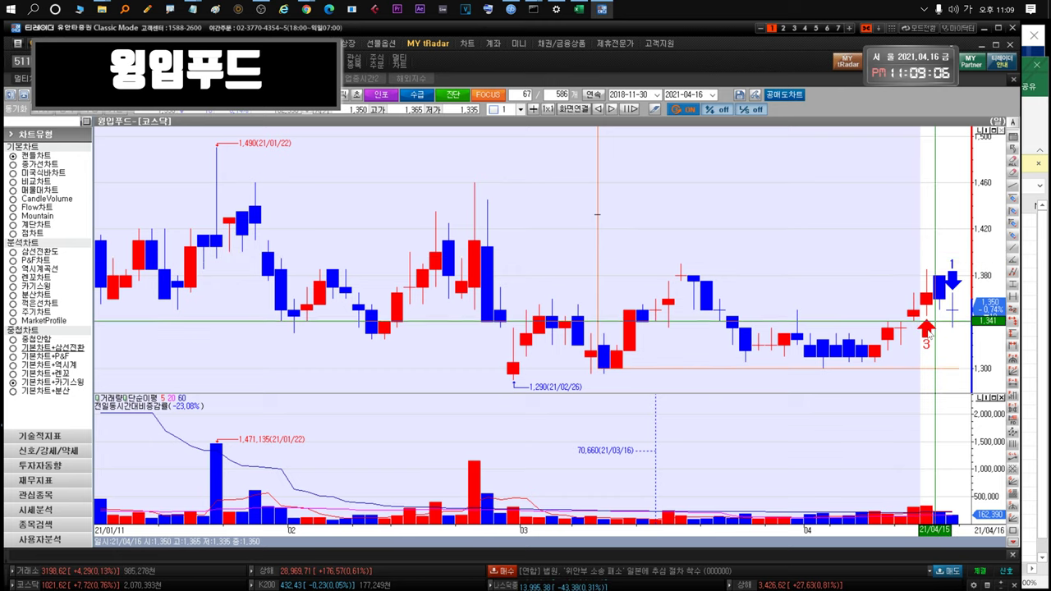
{"action": "mouse_move", "coordinate": [882, 357]}
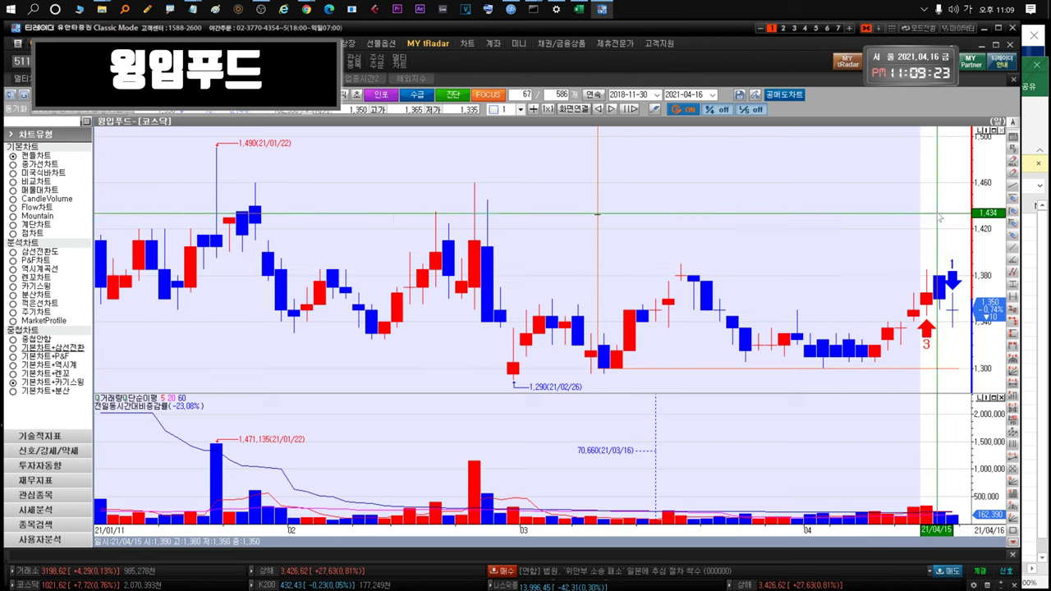
{"action": "left_click_drag", "start_coordinate": [923, 256], "coordinate": [839, 248]}
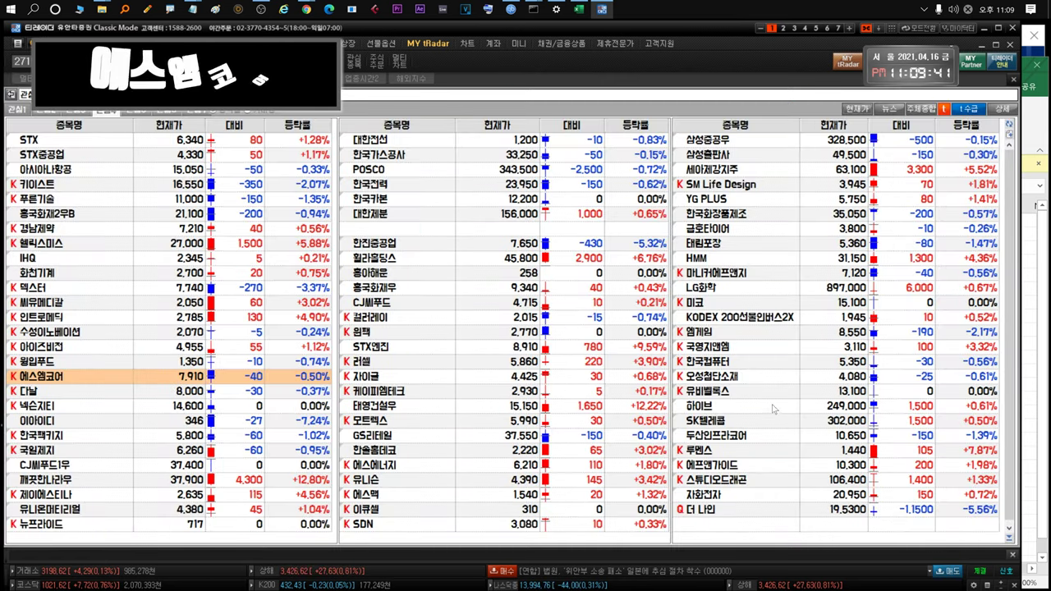
Open 에스엠코어's daily chart and examine its recent candles from December 2020, full history since February 2013, and range from December 2019
{"action": "key", "text": "Return"}
{"action": "left_click_drag", "start_coordinate": [826, 180], "coordinate": [924, 290]}
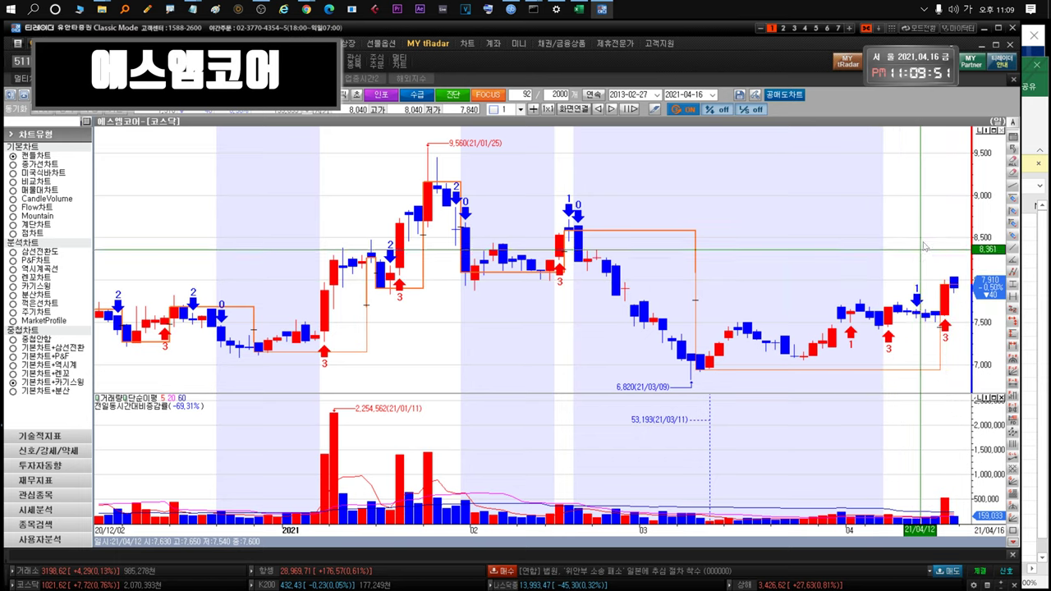
{"action": "left_click_drag", "start_coordinate": [922, 246], "coordinate": [819, 252]}
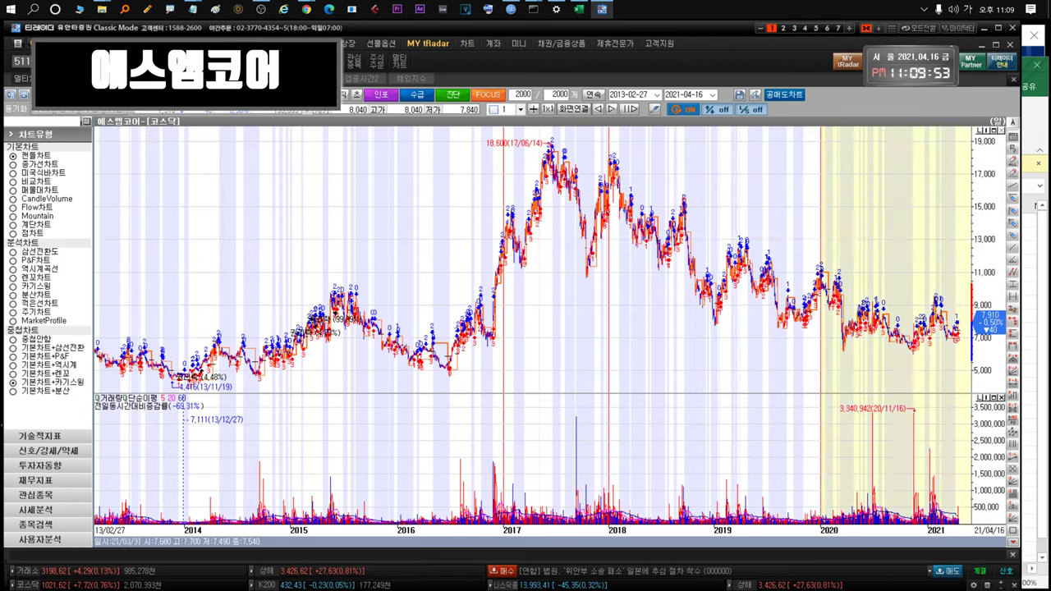
{"action": "scroll", "coordinate": [870, 283], "scroll_direction": "up", "scroll_amount": 5}
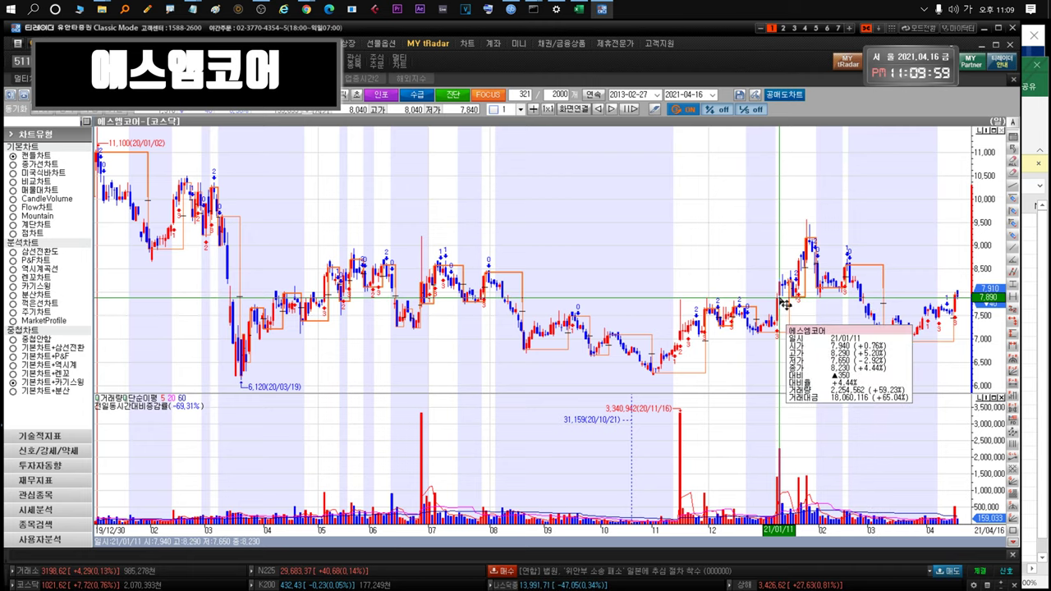
{"action": "mouse_move", "coordinate": [810, 230]}
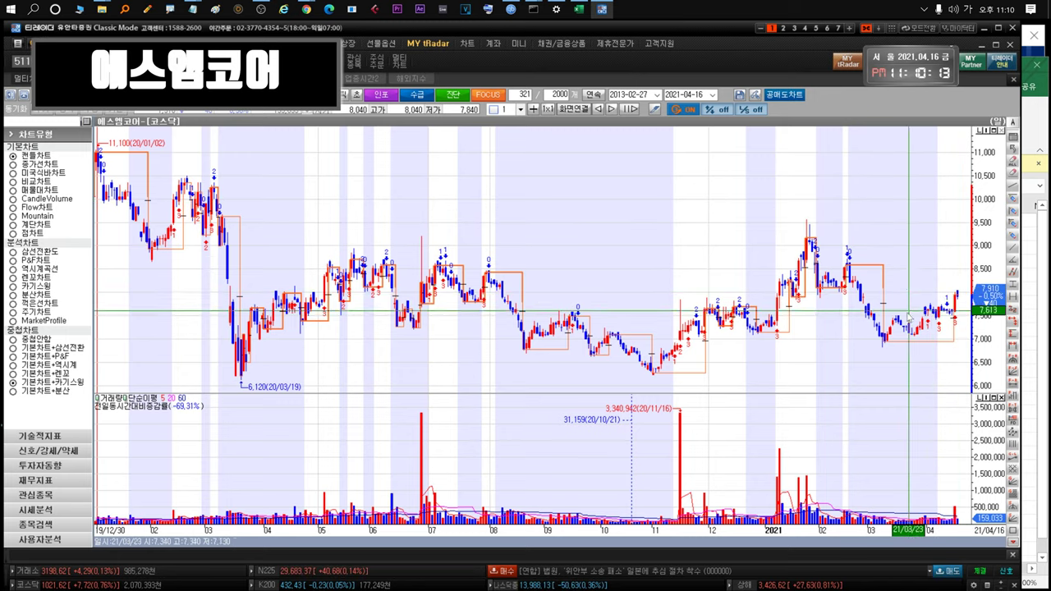
{"action": "mouse_move", "coordinate": [889, 340]}
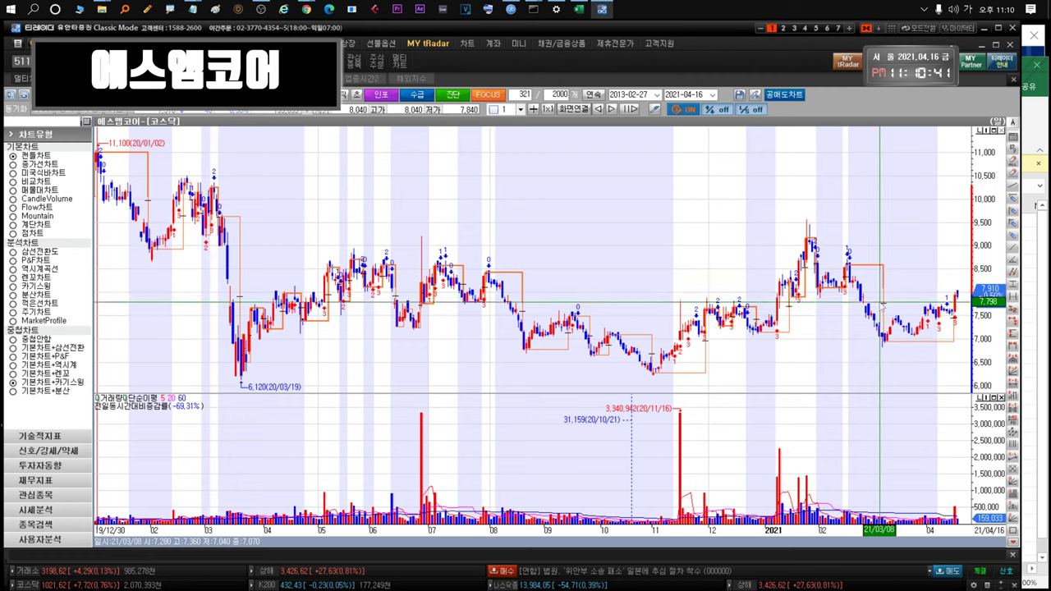
Read the 20210412 notes about India's COVID-19 cases and deaths in rows 14 and 15 of Excel's sm코 sheet
{"action": "left_click", "coordinate": [1044, 304]}
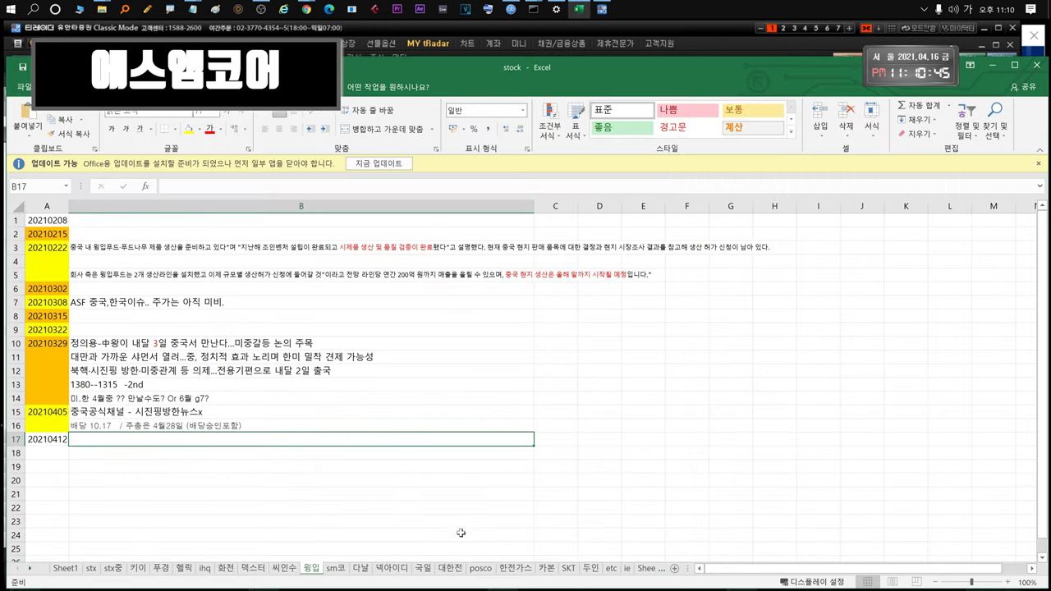
{"action": "left_click", "coordinate": [336, 568]}
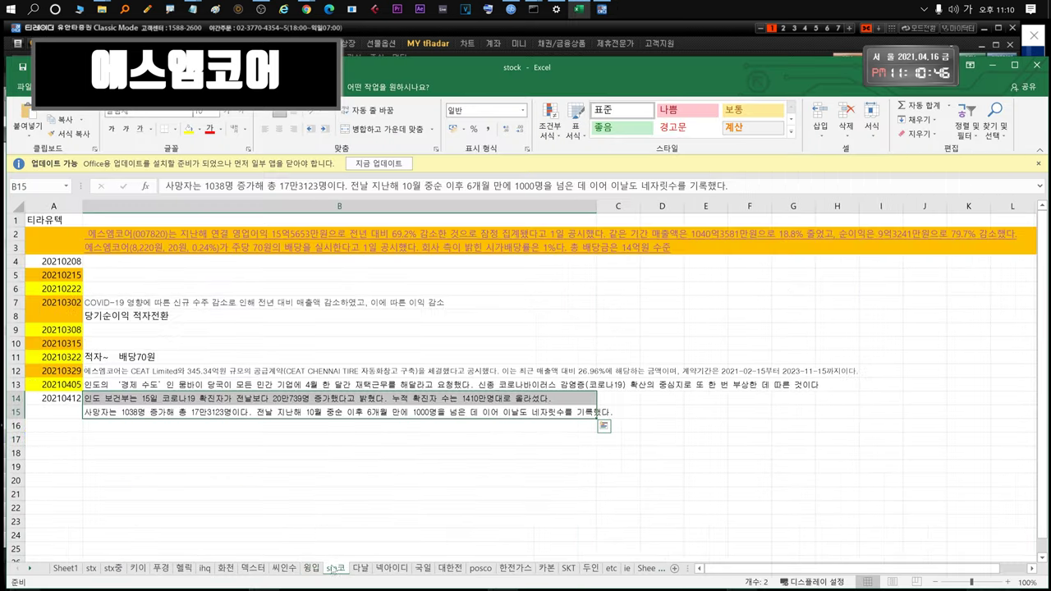
{"action": "left_click", "coordinate": [317, 453]}
{"action": "left_click", "coordinate": [310, 440]}
{"action": "left_click", "coordinate": [309, 429]}
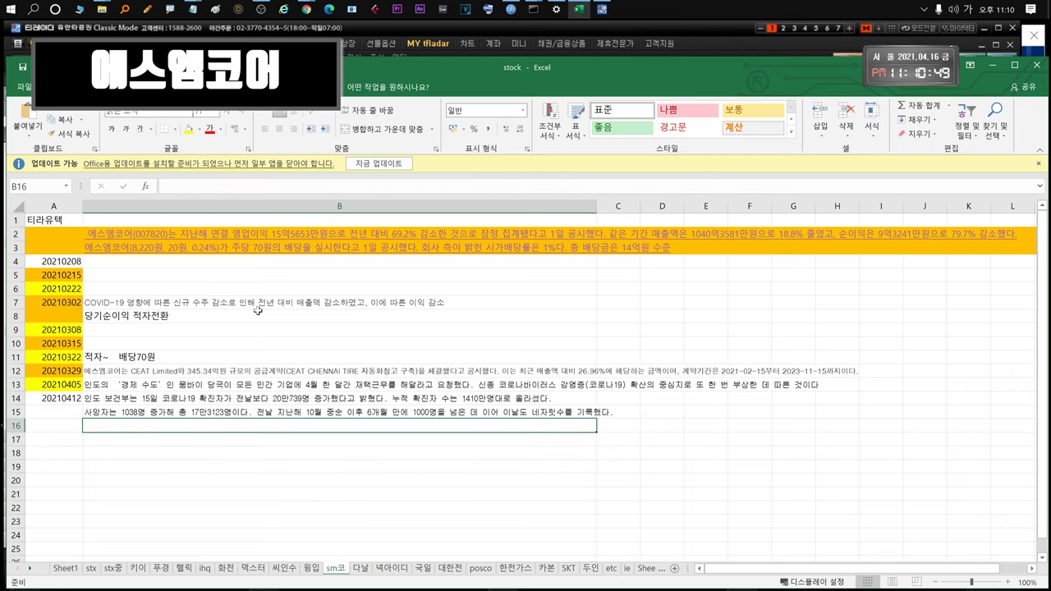
{"action": "key", "text": "Up"}
{"action": "key", "text": "Up"}
{"action": "key", "text": "Down"}
{"action": "key", "text": "Up"}
{"action": "key", "text": "Down"}
{"action": "key", "text": "Up"}
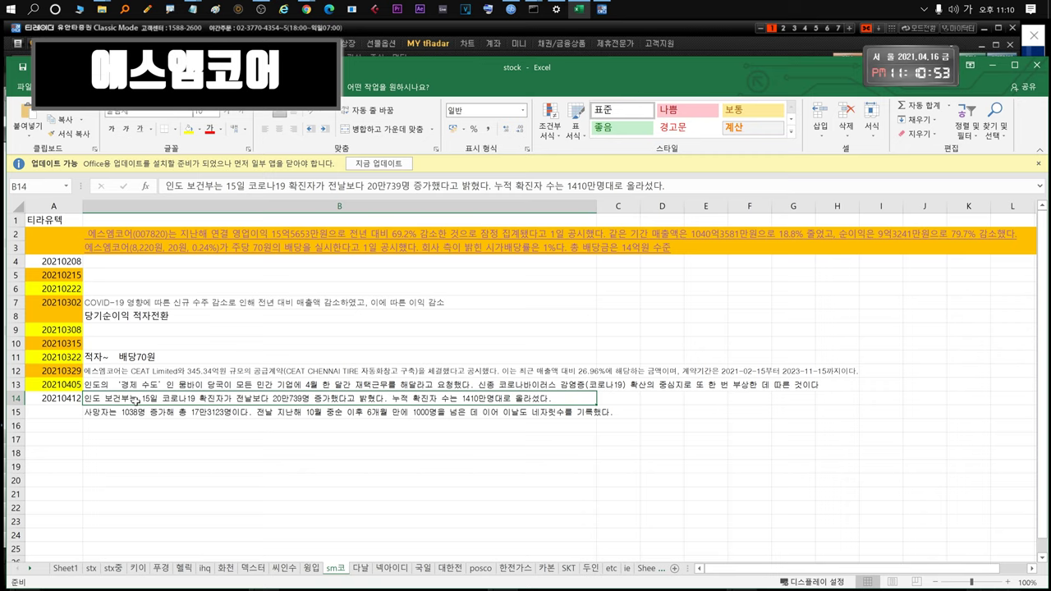
{"action": "key", "text": "Down"}
{"action": "key", "text": "Up"}
{"action": "key", "text": "Down"}
{"action": "key", "text": "Up"}
{"action": "key", "text": "Down"}
{"action": "key", "text": "Up"}
{"action": "key", "text": "Down"}
{"action": "key", "text": "Up"}
Switch to 티레이더's watchlist for 다날 and bring up the 다날 sheet in Excel
{"action": "left_click", "coordinate": [548, 40]}
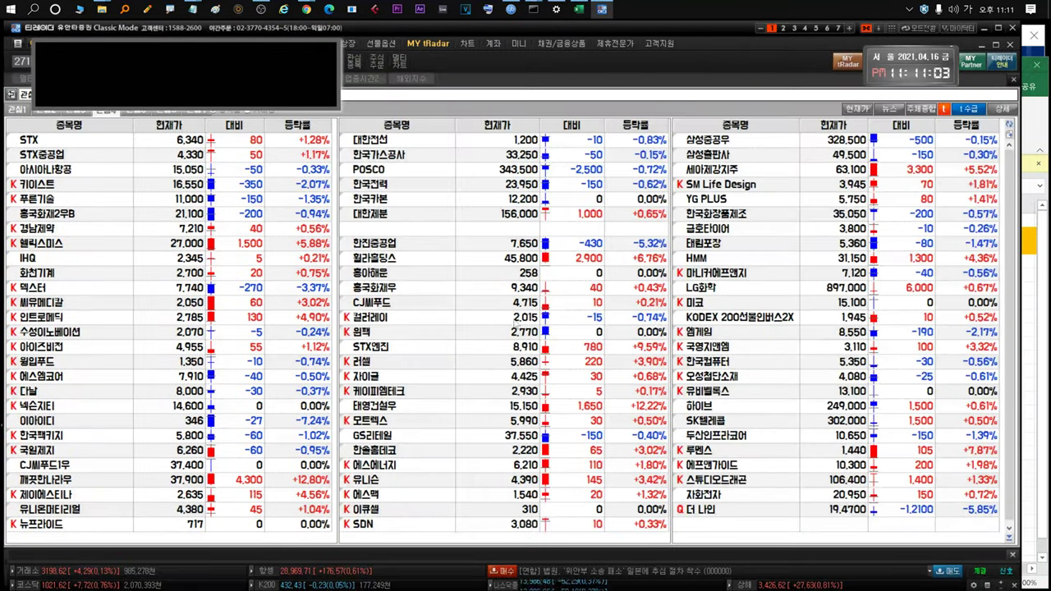
{"action": "left_click", "coordinate": [61, 399]}
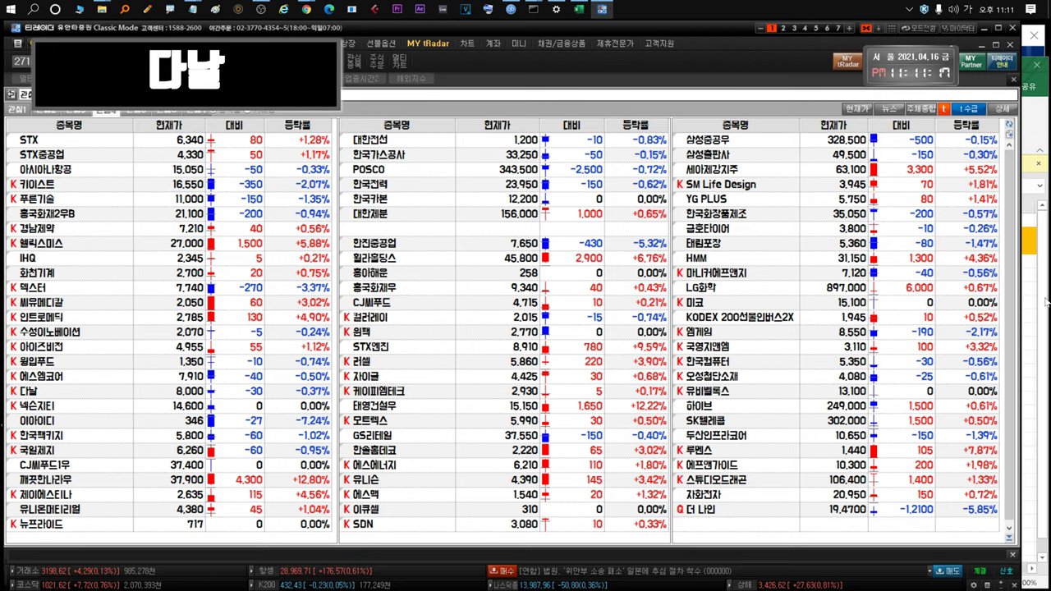
{"action": "key", "text": "alt+Tab"}
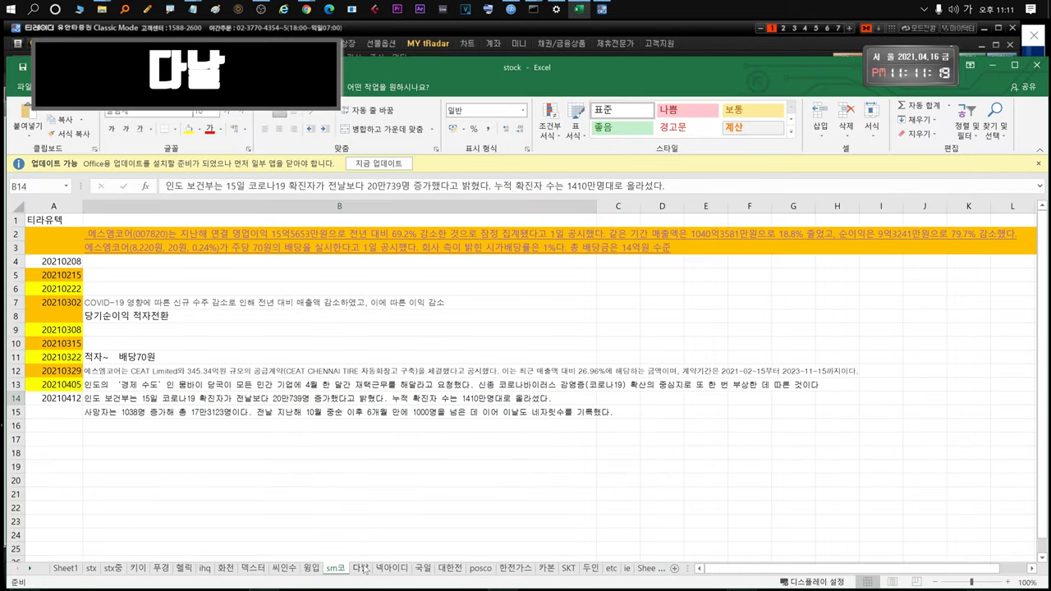
{"action": "left_click", "coordinate": [361, 568]}
Read the 20210412 note about Upbit's visitor numbers in row 64 of the 다날 sheet
{"action": "left_click", "coordinate": [187, 488]}
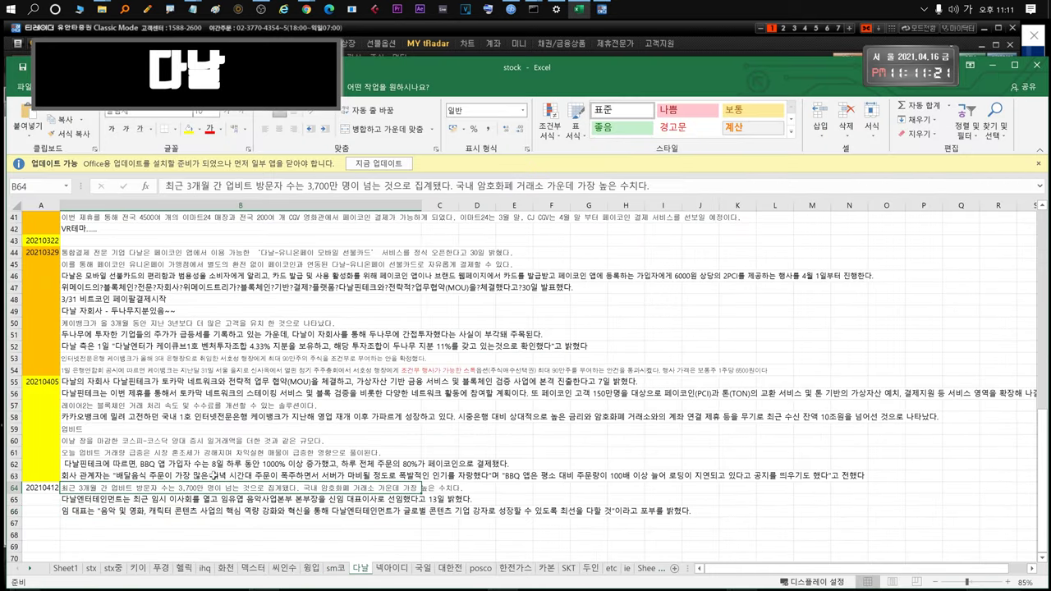
{"action": "double_click", "coordinate": [135, 490]}
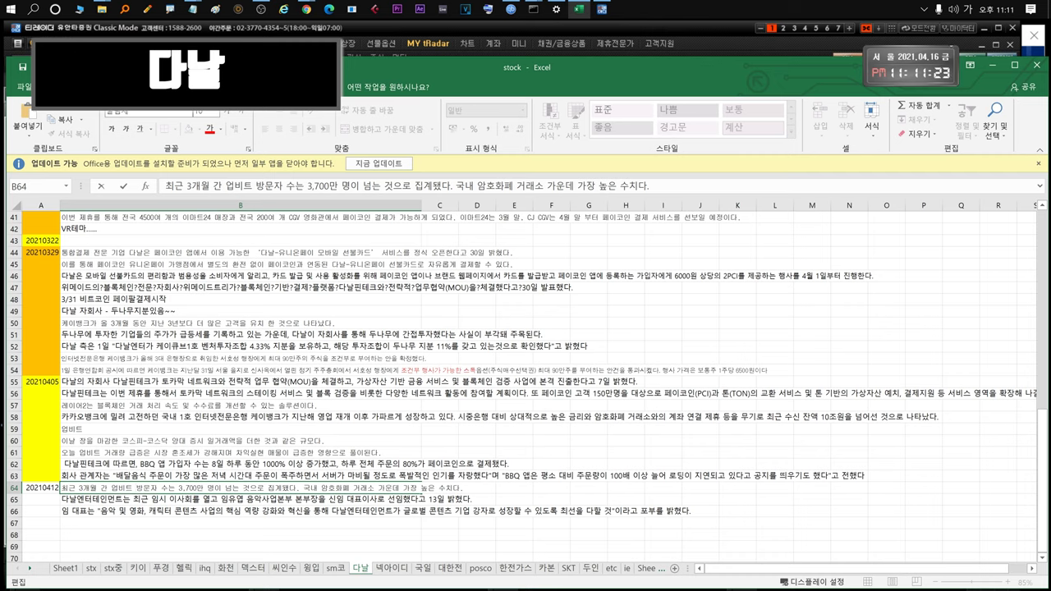
{"action": "left_click_drag", "start_coordinate": [107, 488], "coordinate": [352, 488]}
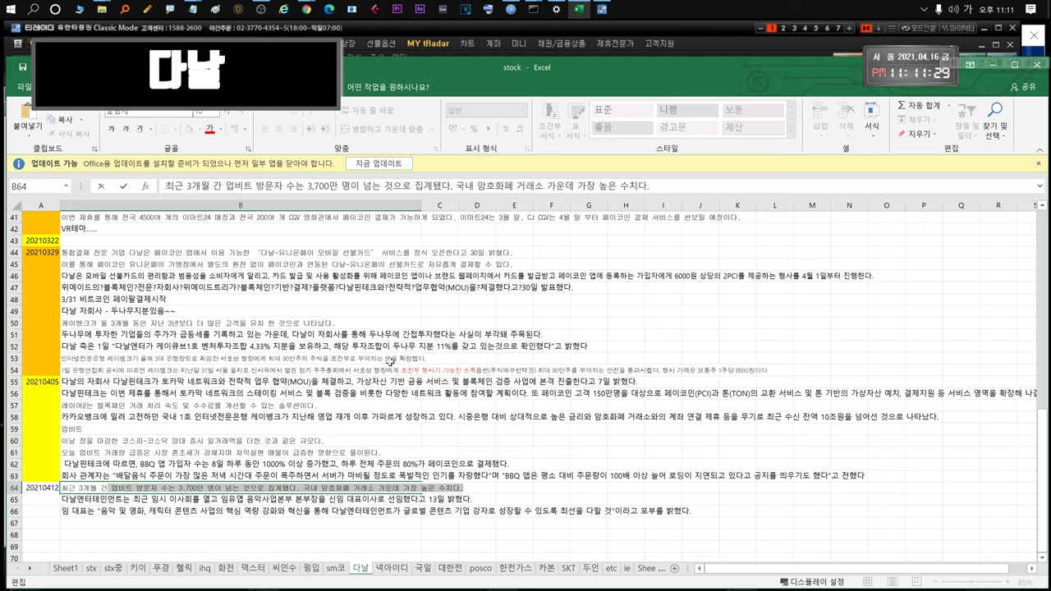
{"action": "key", "text": "Return"}
{"action": "left_click", "coordinate": [188, 487]}
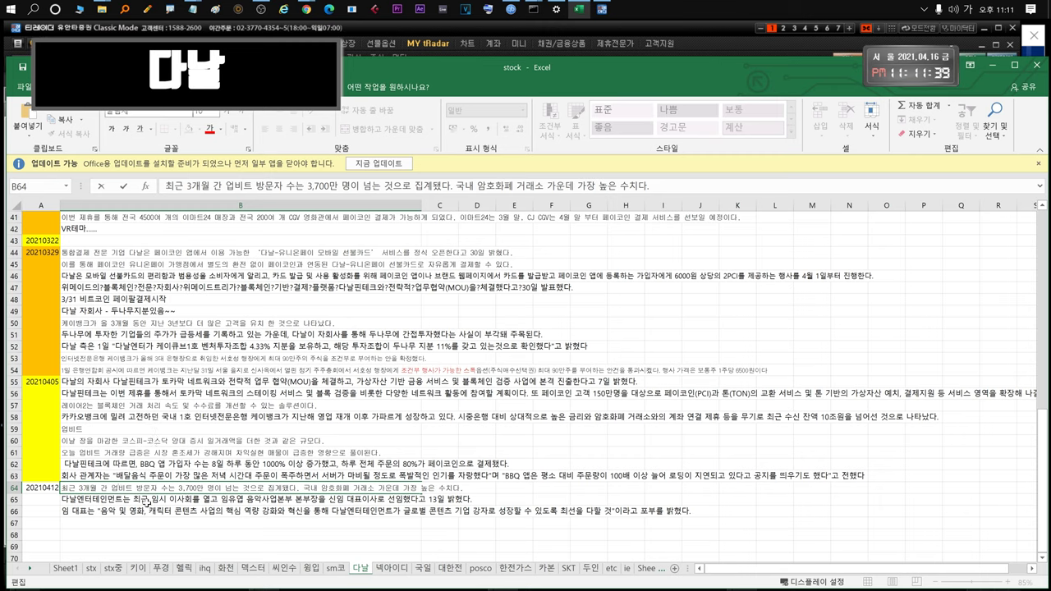
{"action": "left_click", "coordinate": [138, 501]}
{"action": "left_click", "coordinate": [136, 511]}
{"action": "left_click", "coordinate": [138, 503]}
{"action": "left_click", "coordinate": [144, 488]}
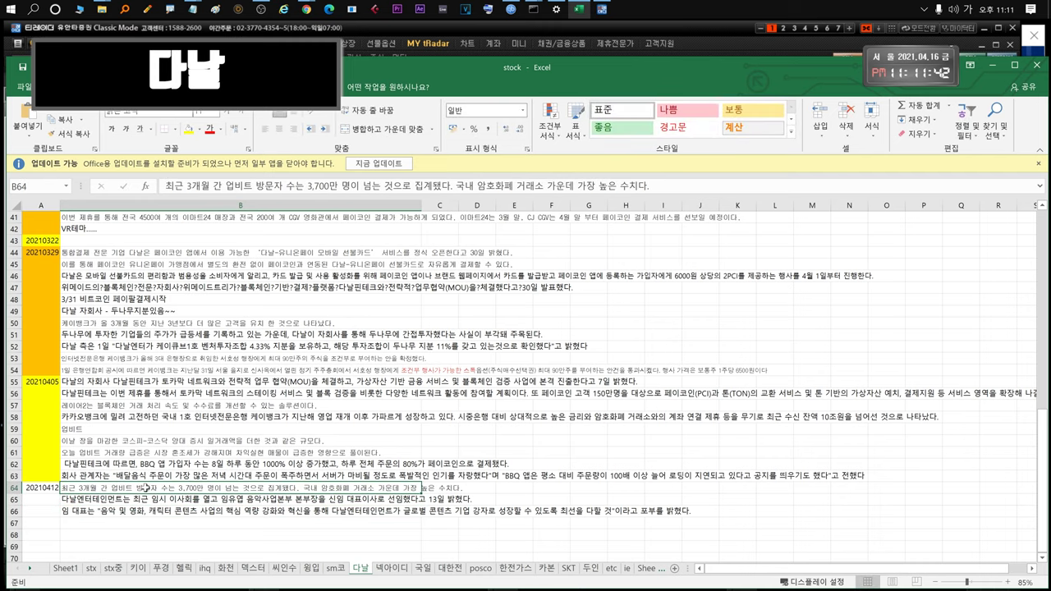
Read the 다날엔터테인먼트 notes on the new CEO's appointment and ambitions in rows 65 and 66
{"action": "left_click", "coordinate": [93, 498]}
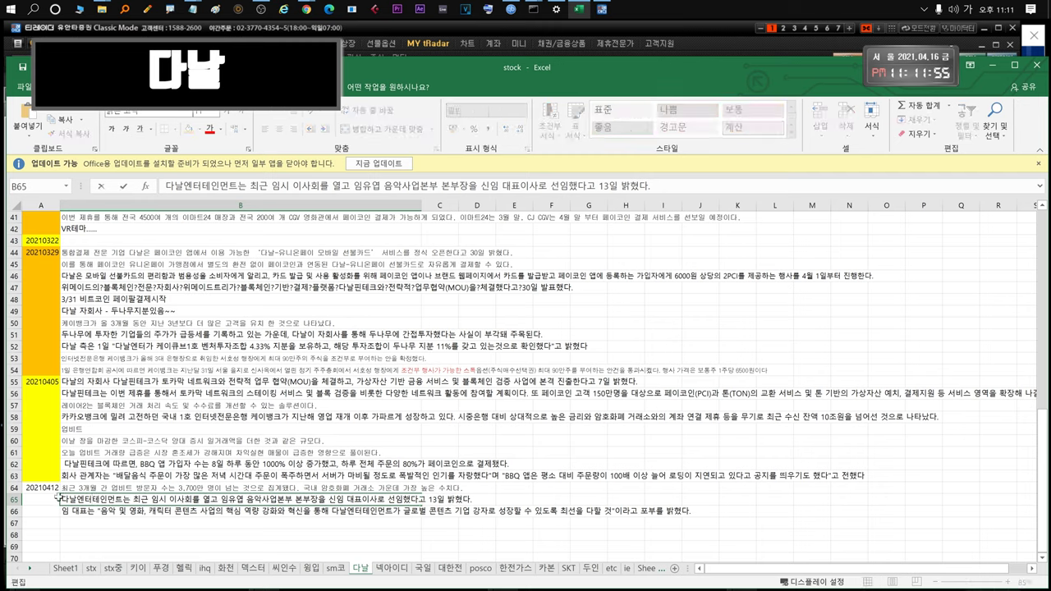
{"action": "left_click_drag", "start_coordinate": [315, 499], "coordinate": [394, 499]}
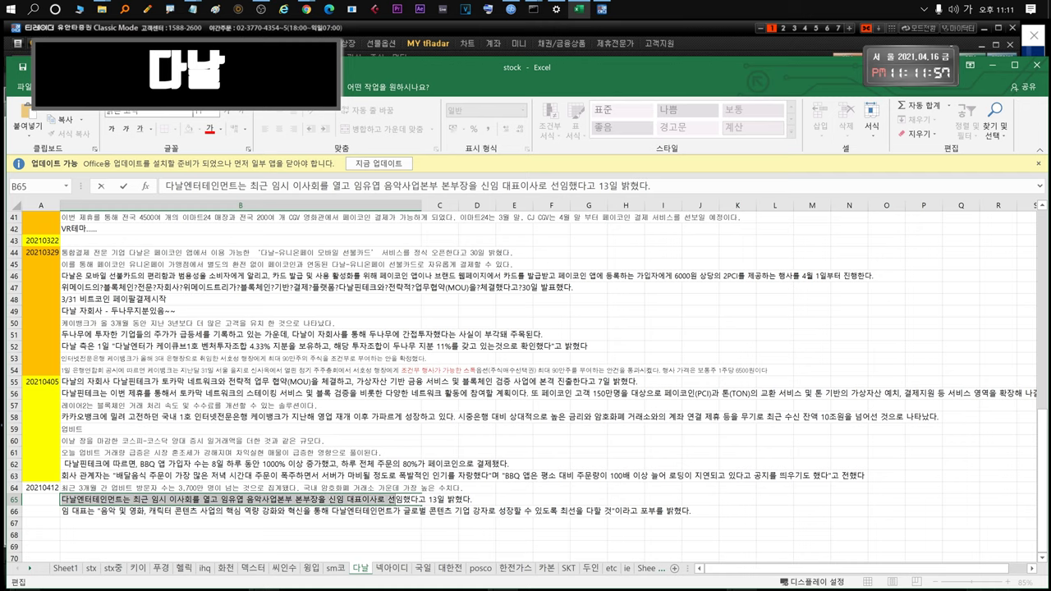
{"action": "left_click", "coordinate": [318, 514]}
{"action": "double_click", "coordinate": [108, 510]}
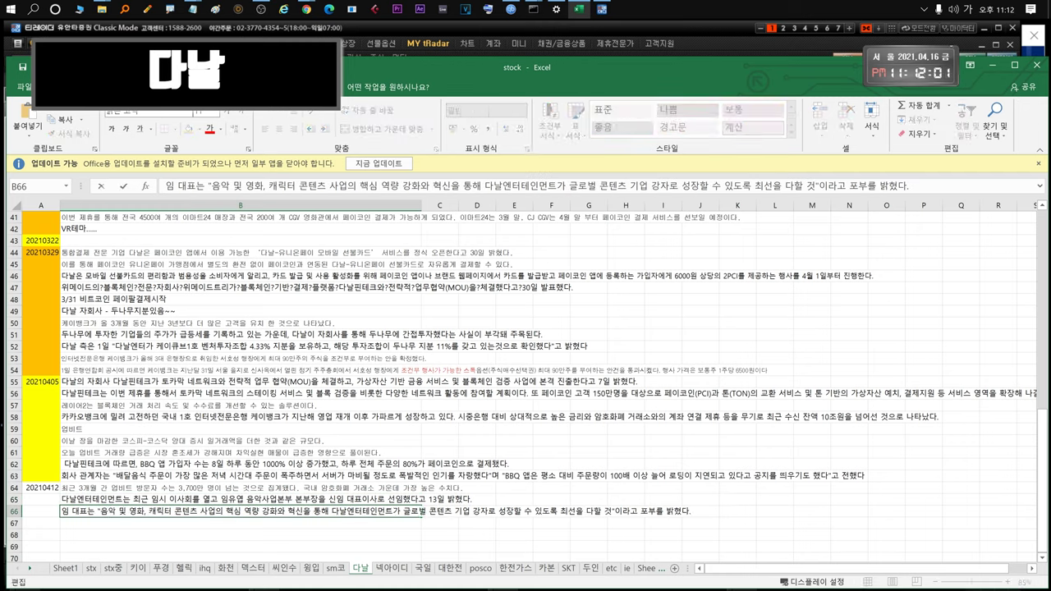
{"action": "left_click", "coordinate": [247, 512]}
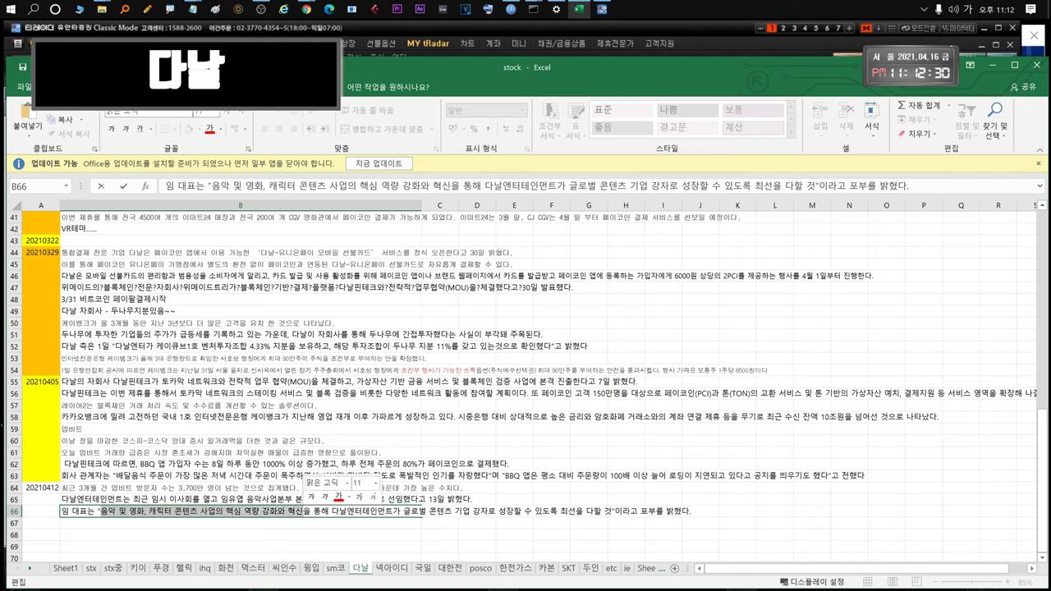
{"action": "key", "text": "Escape"}
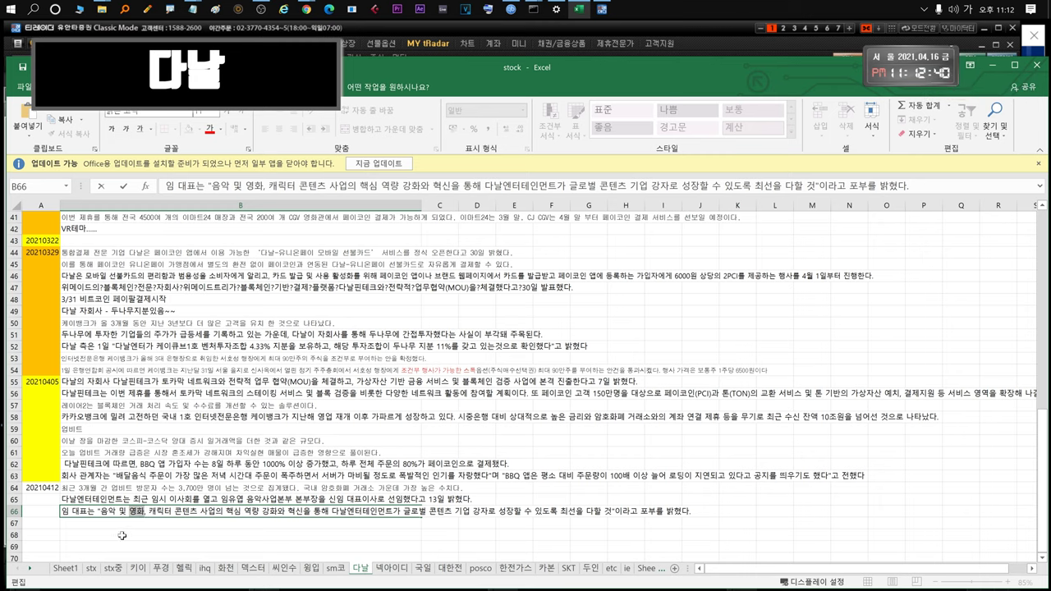
{"action": "key", "text": "Escape"}
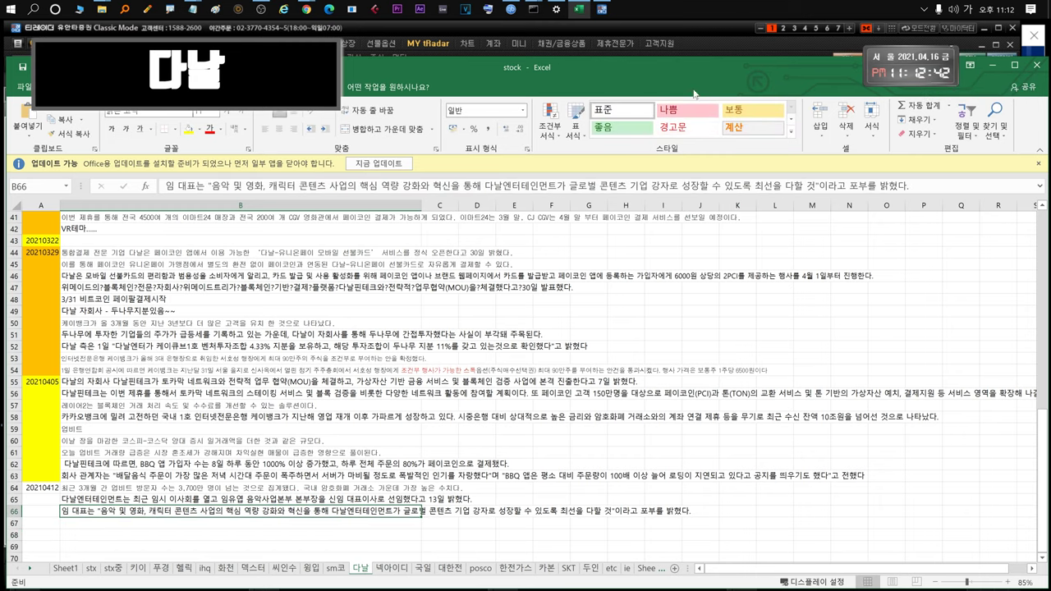
Switch back to 티레이더, open 다날's daily chart, and examine its range from January 2020 and full history since February 2013
{"action": "left_click", "coordinate": [692, 32]}
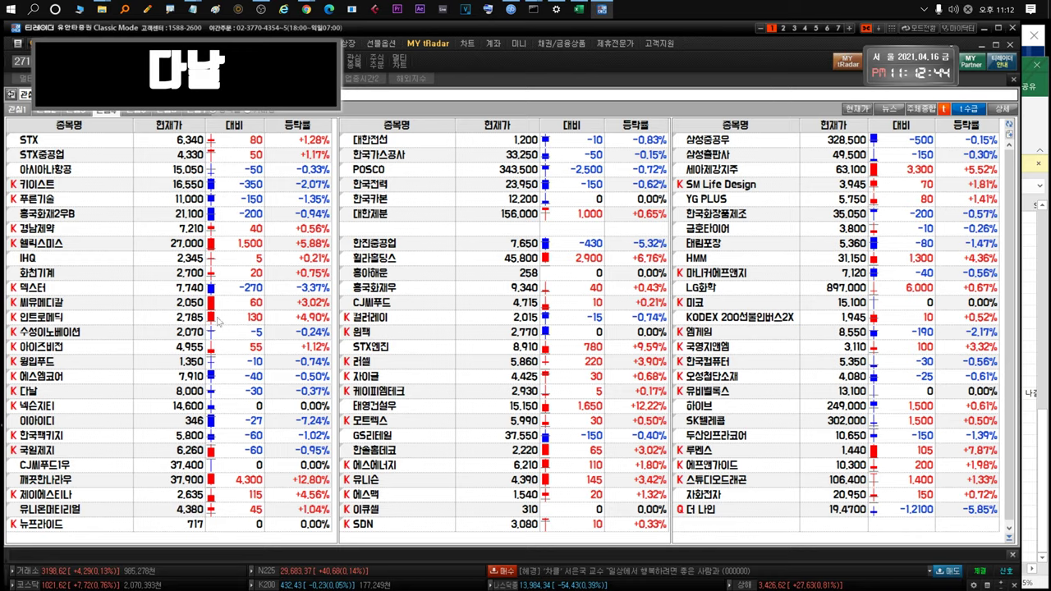
{"action": "double_click", "coordinate": [42, 391]}
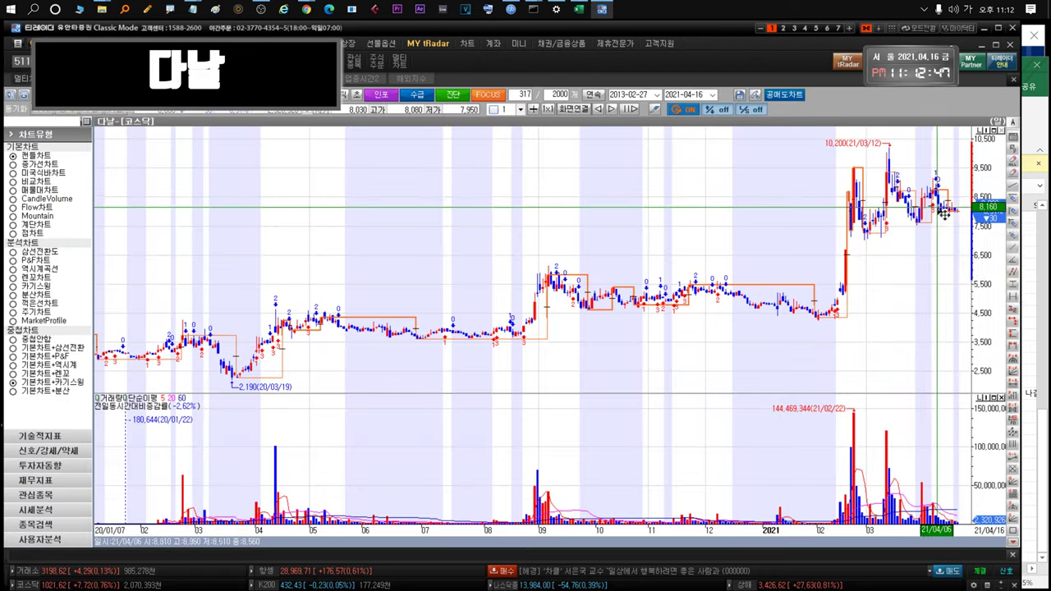
{"action": "mouse_move", "coordinate": [960, 218]}
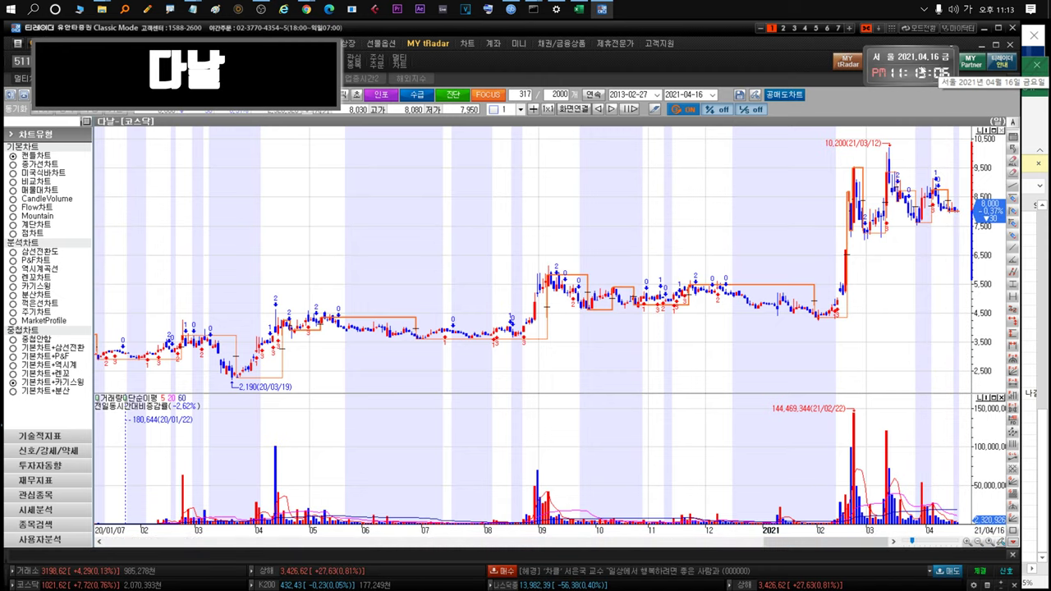
{"action": "left_click_drag", "start_coordinate": [903, 289], "coordinate": [538, 313]}
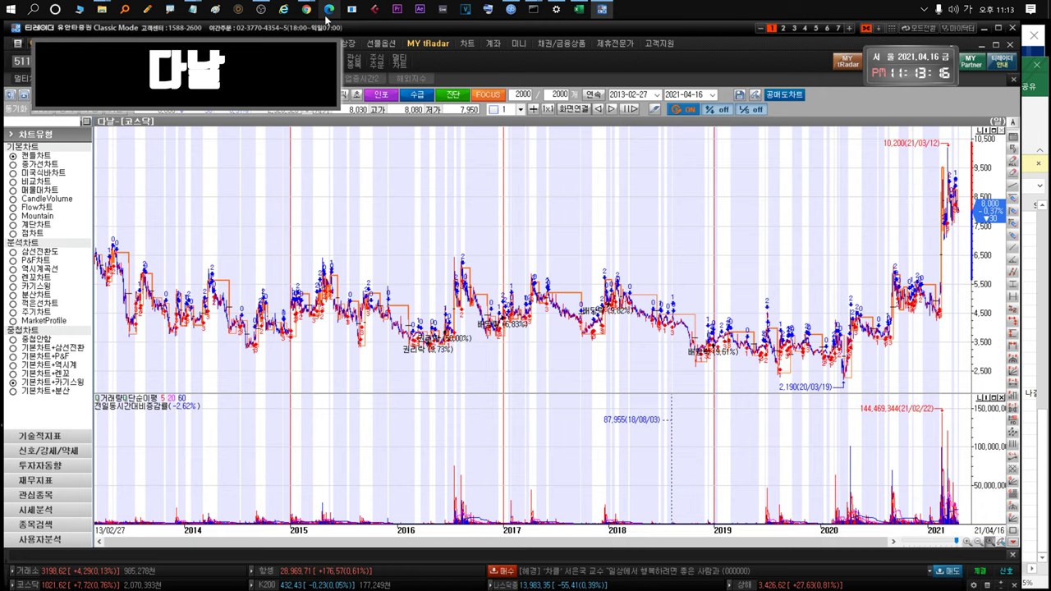
Switch to Chrome and examine 페이코인's PCI/KRW 4-hour chart on Upbit in the maximized window
{"action": "left_click", "coordinate": [306, 9]}
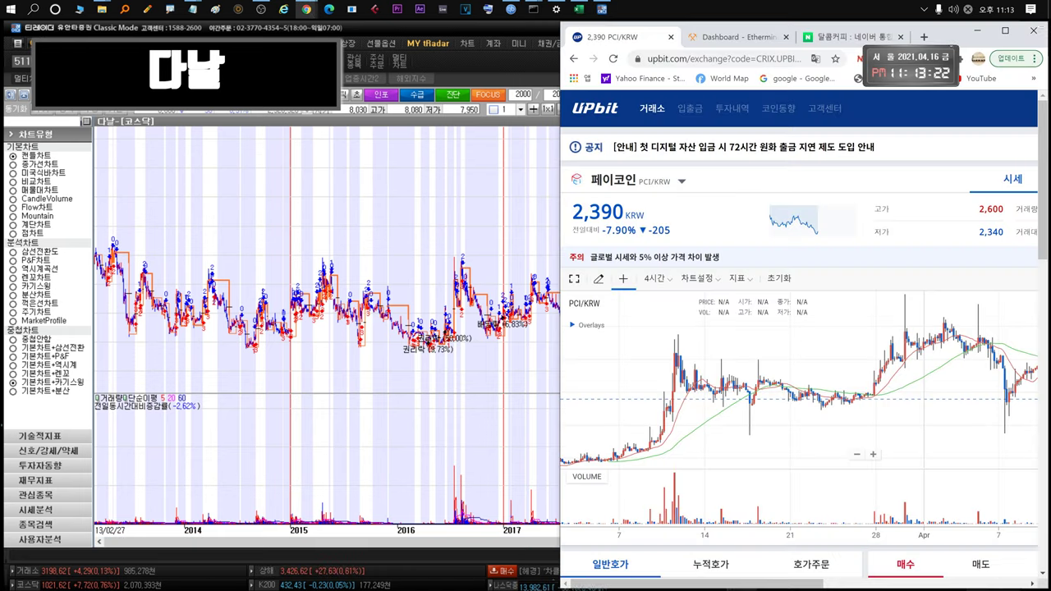
{"action": "left_click", "coordinate": [1006, 32]}
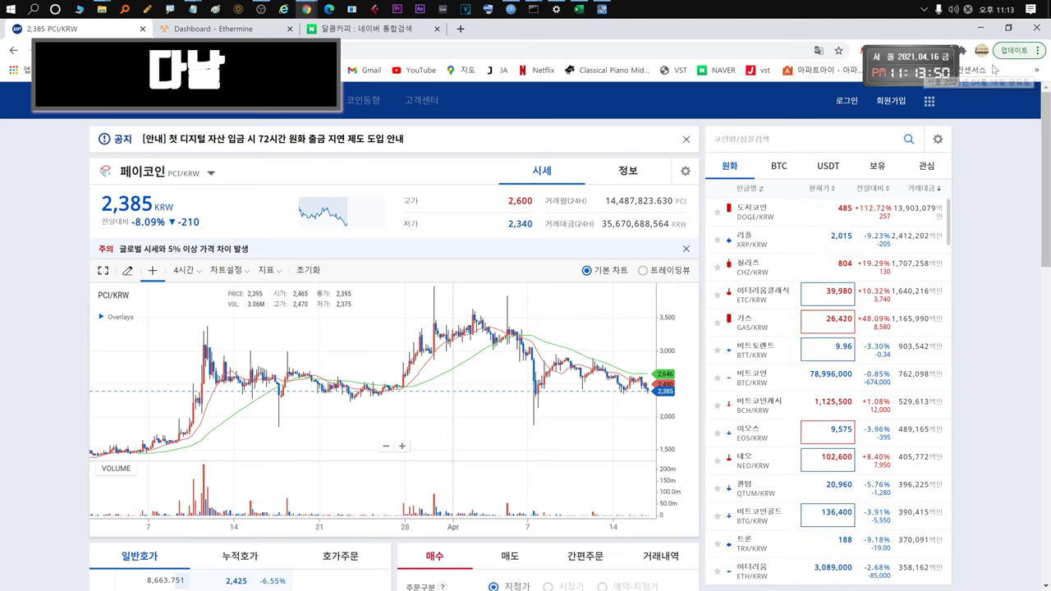
{"action": "left_click", "coordinate": [983, 29]}
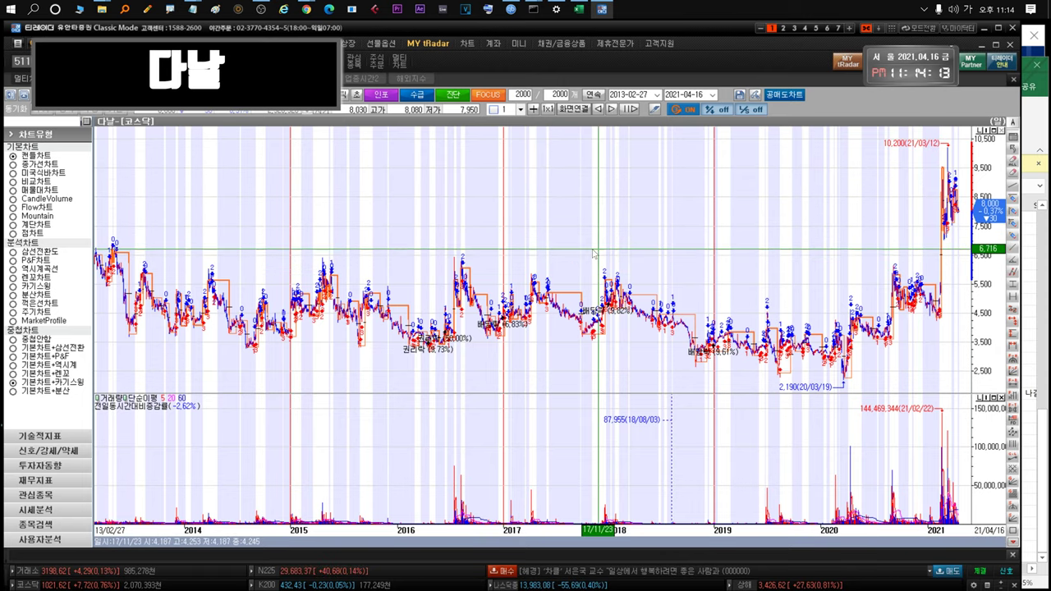
Examine 다날's monthly chart since September 2004 and return it to the daily interval
{"action": "left_click", "coordinate": [322, 95]}
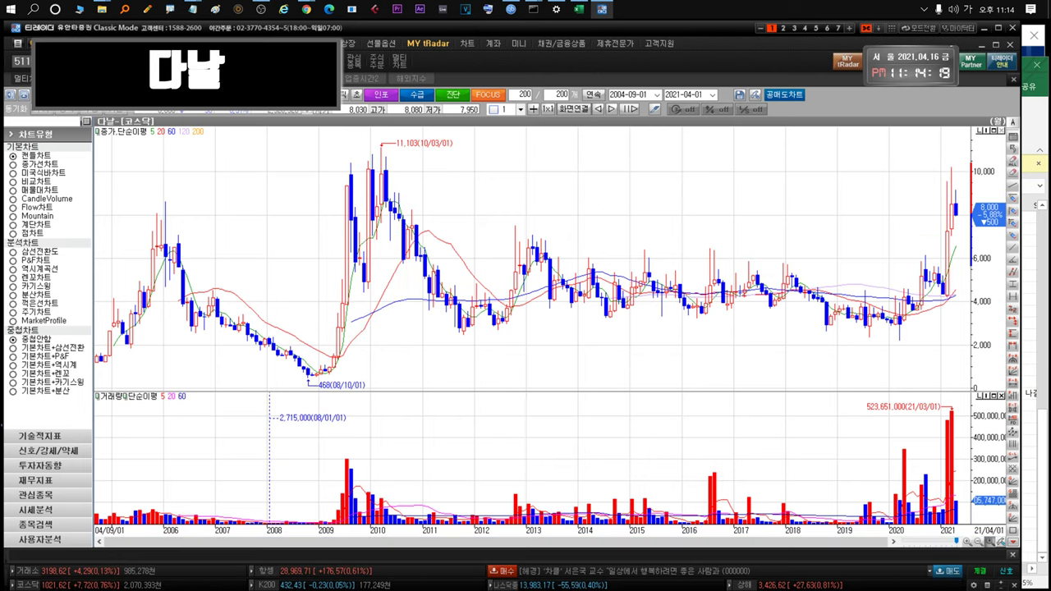
{"action": "left_click", "coordinate": [272, 95]}
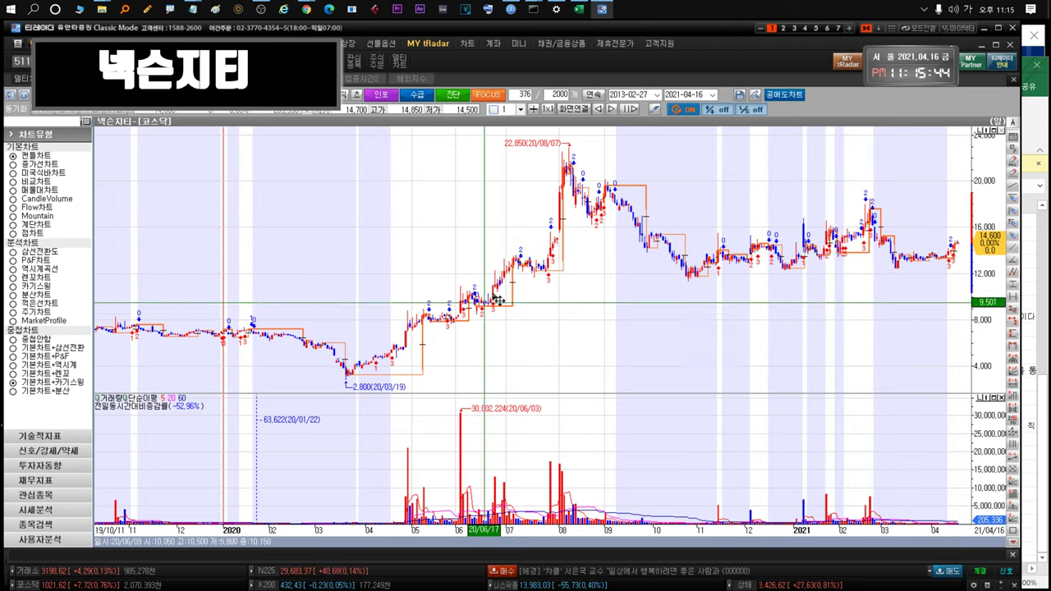
Examine 넥슨지티's daily chart over its full history since February 2013 and from July 2019, and return to the watchlist
{"action": "scroll", "coordinate": [957, 266], "scroll_direction": "down", "scroll_amount": 10}
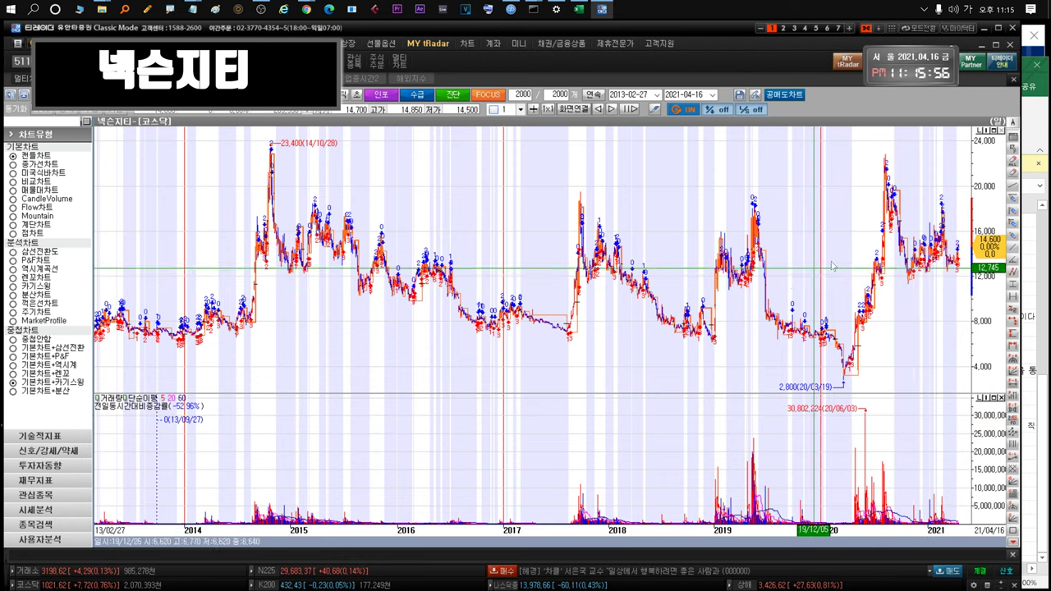
{"action": "left_click_drag", "start_coordinate": [774, 224], "coordinate": [962, 318]}
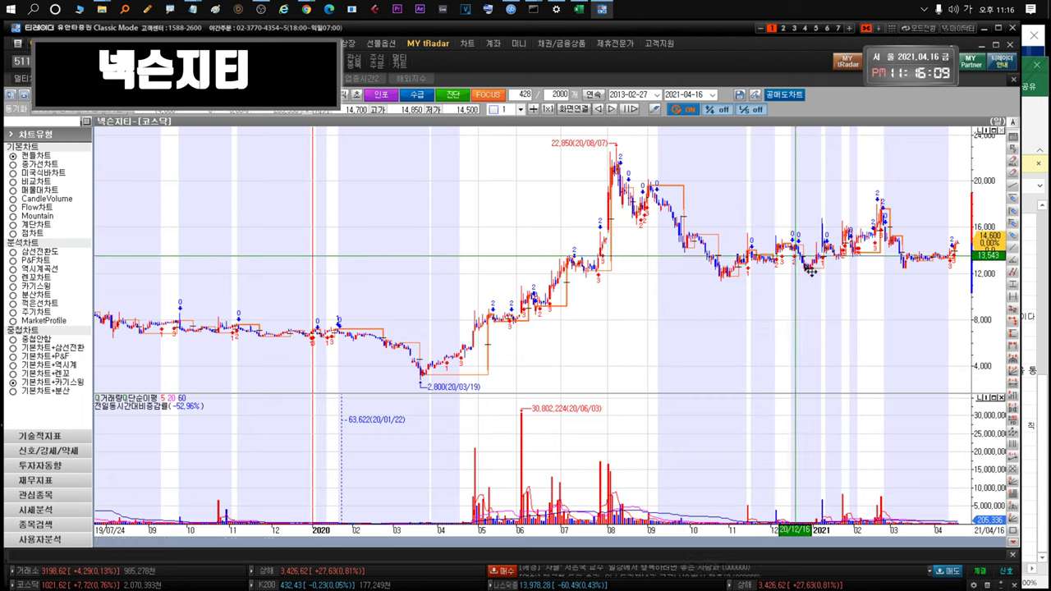
{"action": "key", "text": "ctrl+Tab"}
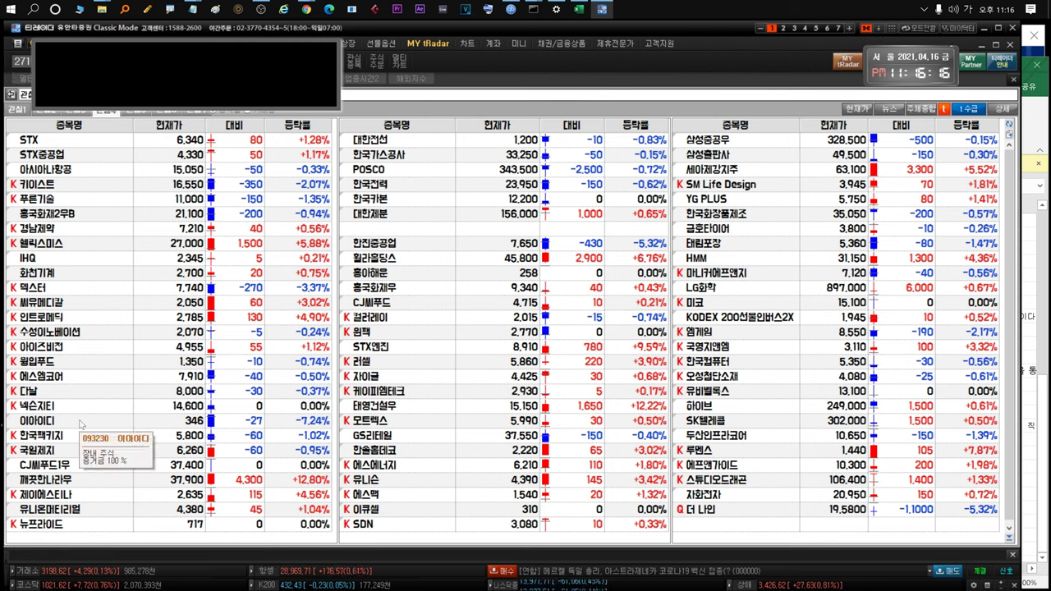
Open 이아이디's daily chart and examine its recent candles from December 2020 and its range from November 2019
{"action": "left_click", "coordinate": [80, 422]}
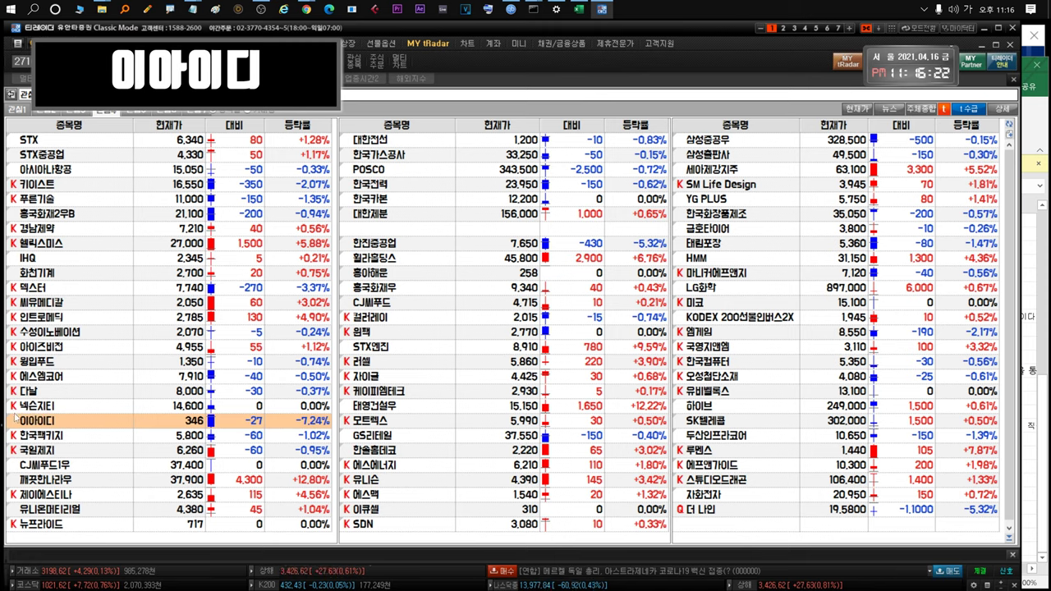
{"action": "mouse_move", "coordinate": [9, 418]}
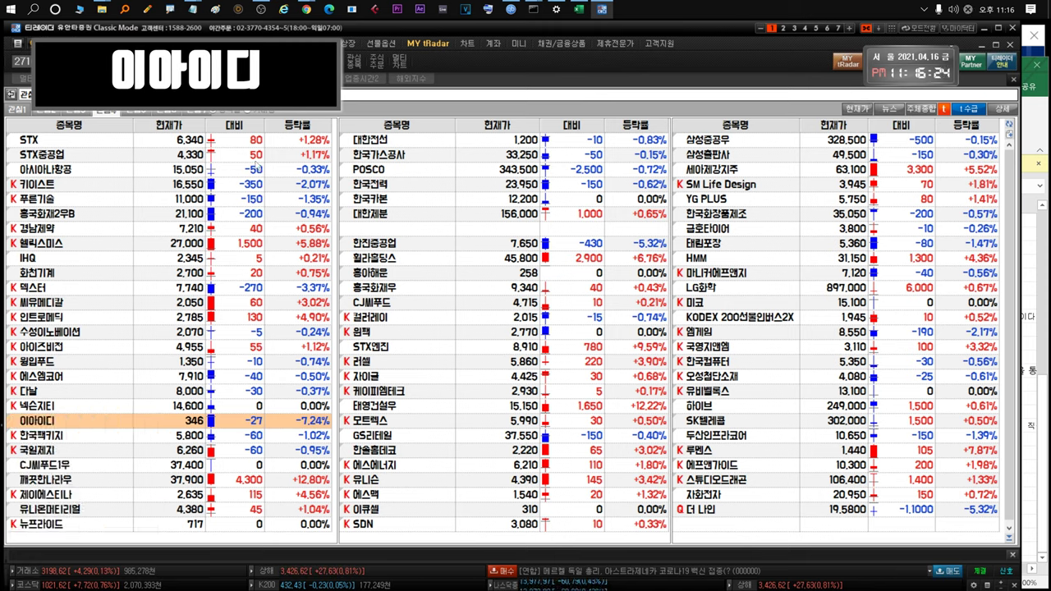
{"action": "key", "text": "ctrl+Tab"}
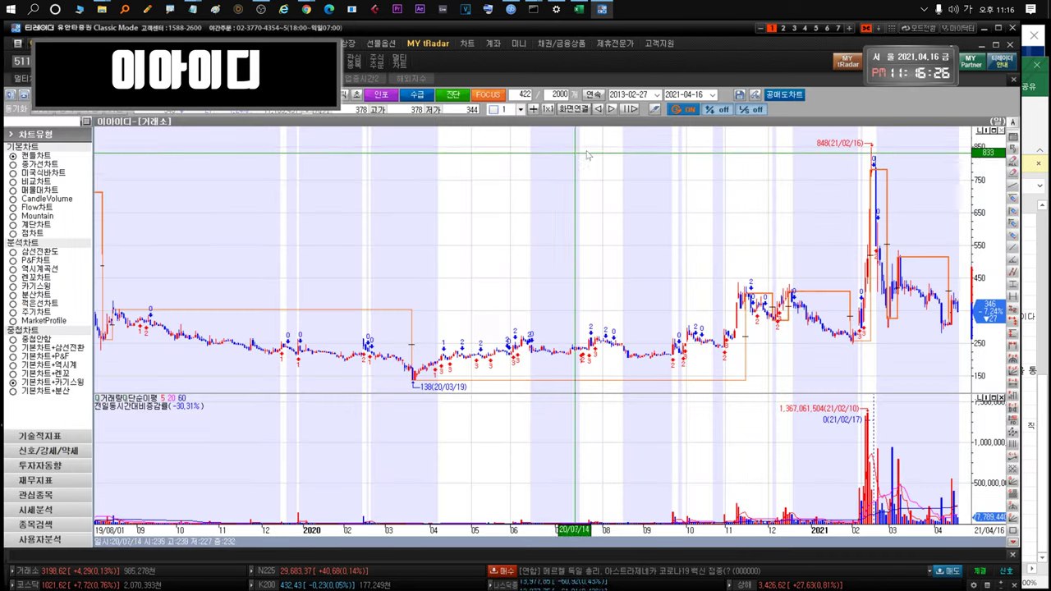
{"action": "scroll", "coordinate": [891, 339], "scroll_direction": "up", "scroll_amount": 5}
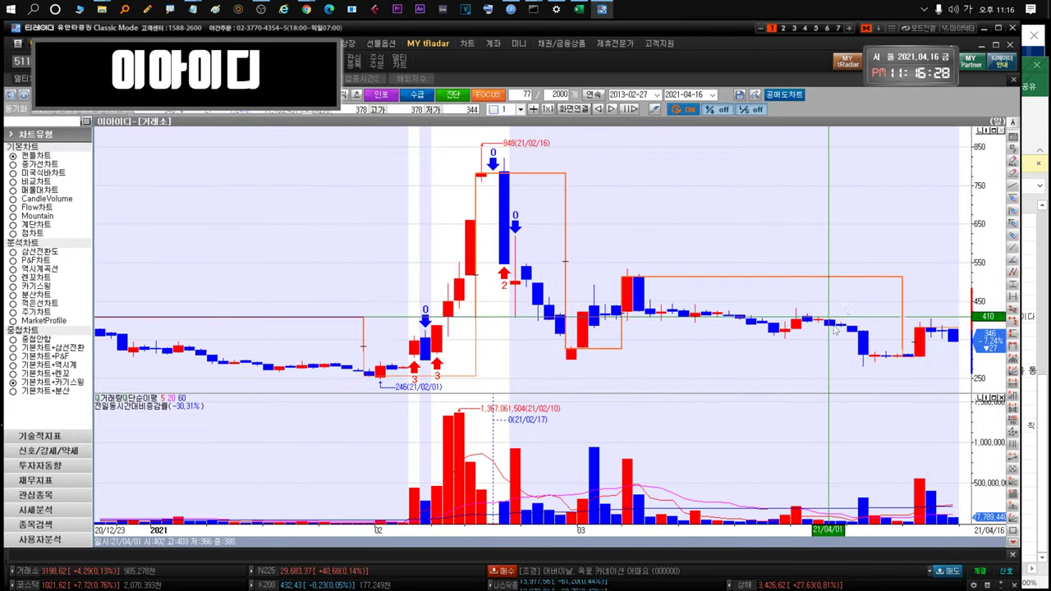
{"action": "left_click_drag", "start_coordinate": [916, 240], "coordinate": [893, 267]}
{"action": "left_click_drag", "start_coordinate": [811, 271], "coordinate": [962, 275]}
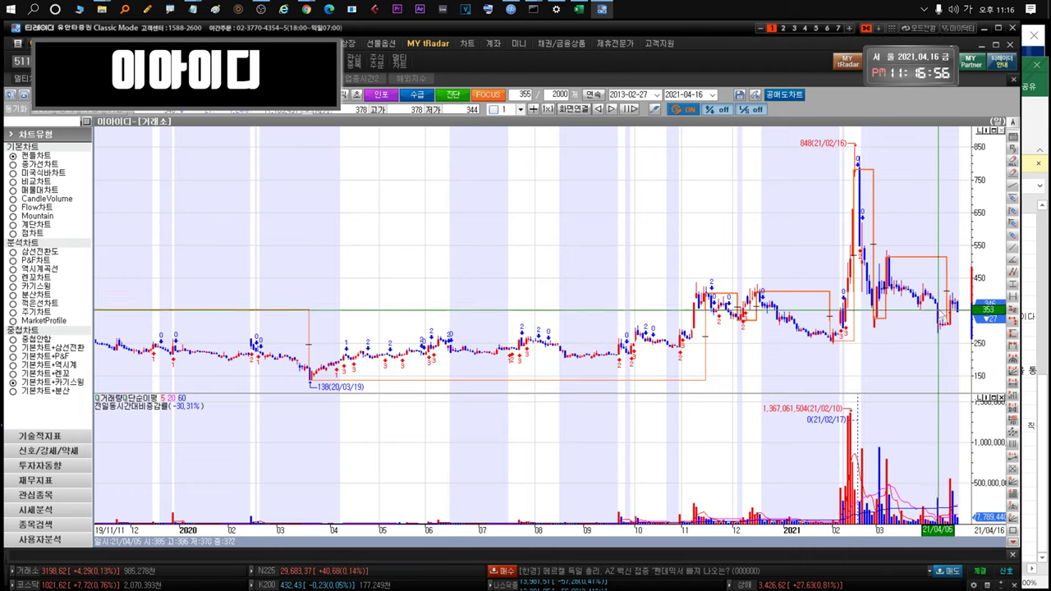
Switch to the Excel stock workbook and read the 20210412 notes in B38 and B39 on the 넥아이디 sheet
{"action": "mouse_move", "coordinate": [944, 541]}
{"action": "key", "text": "alt+Tab"}
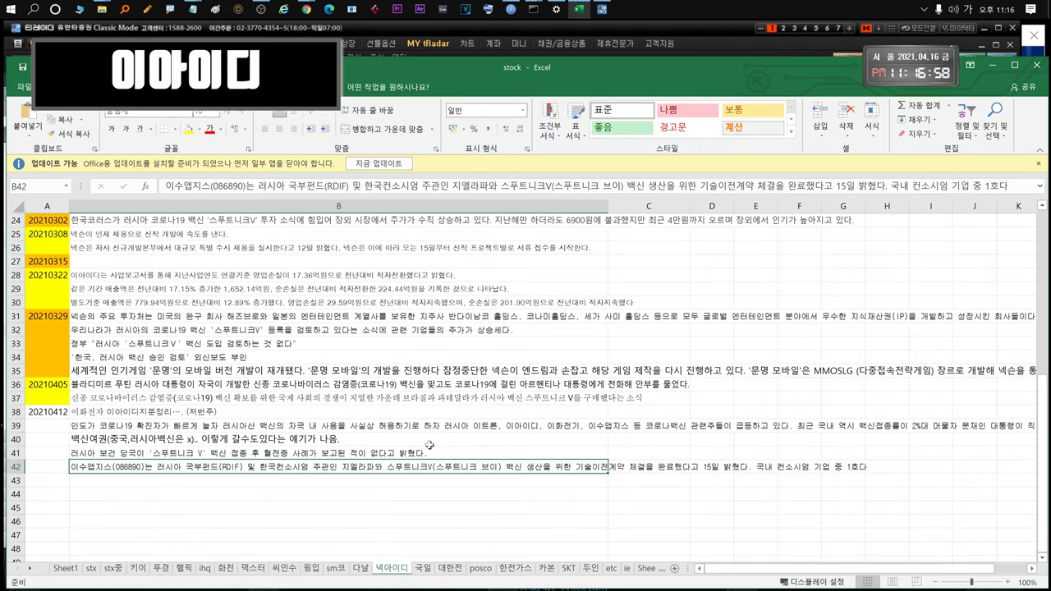
{"action": "left_click", "coordinate": [157, 413]}
{"action": "double_click", "coordinate": [160, 413]}
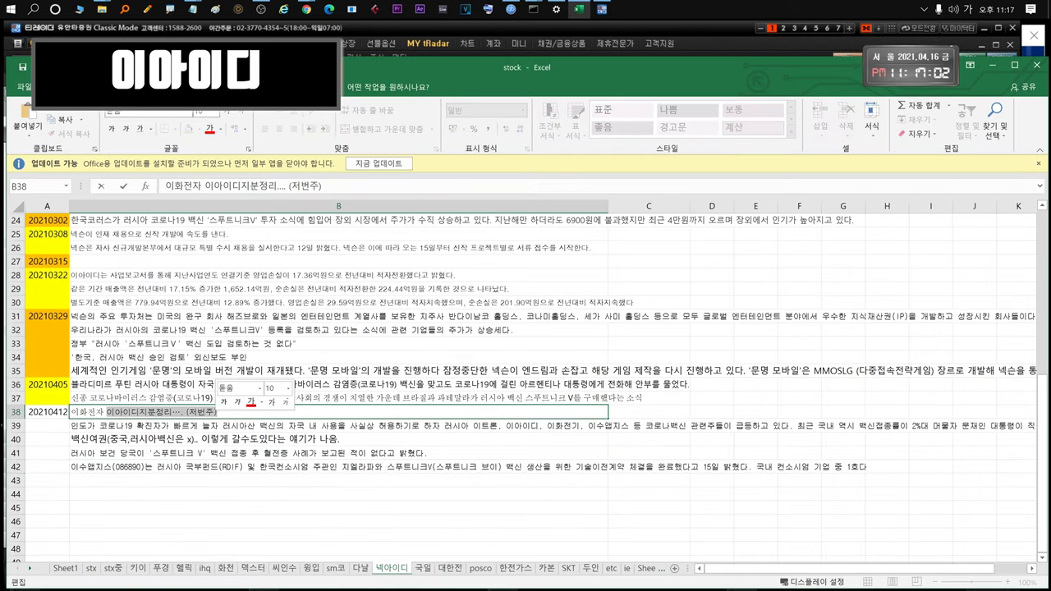
{"action": "left_click", "coordinate": [106, 429]}
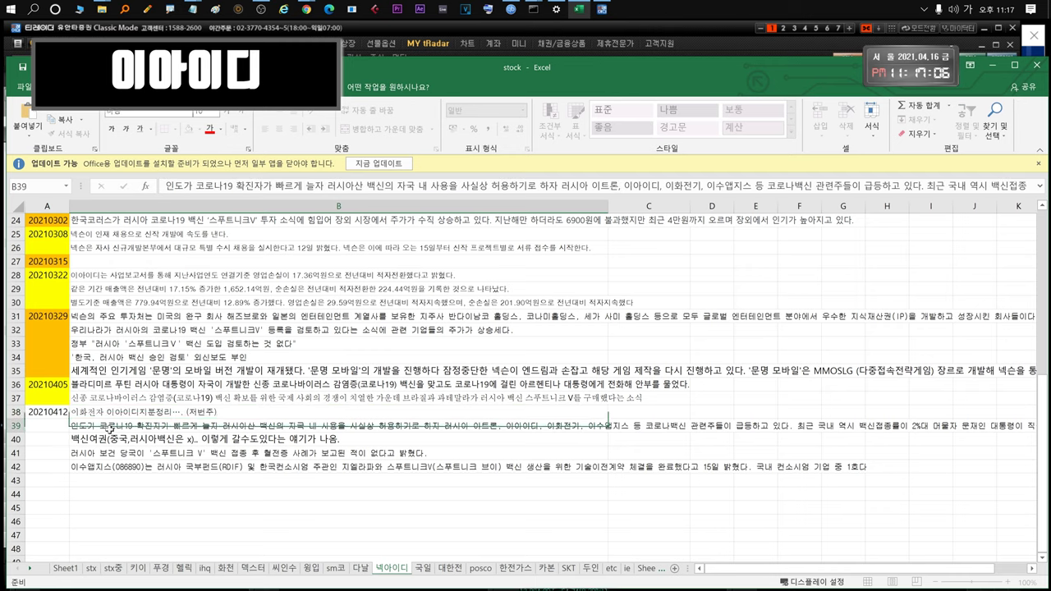
{"action": "double_click", "coordinate": [202, 426]}
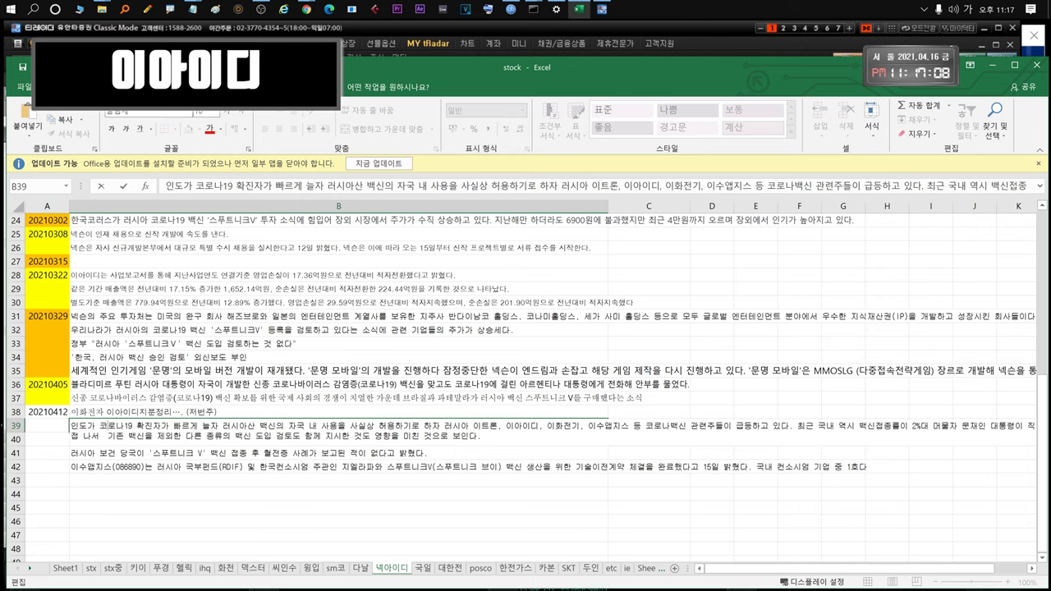
{"action": "key", "text": "Escape"}
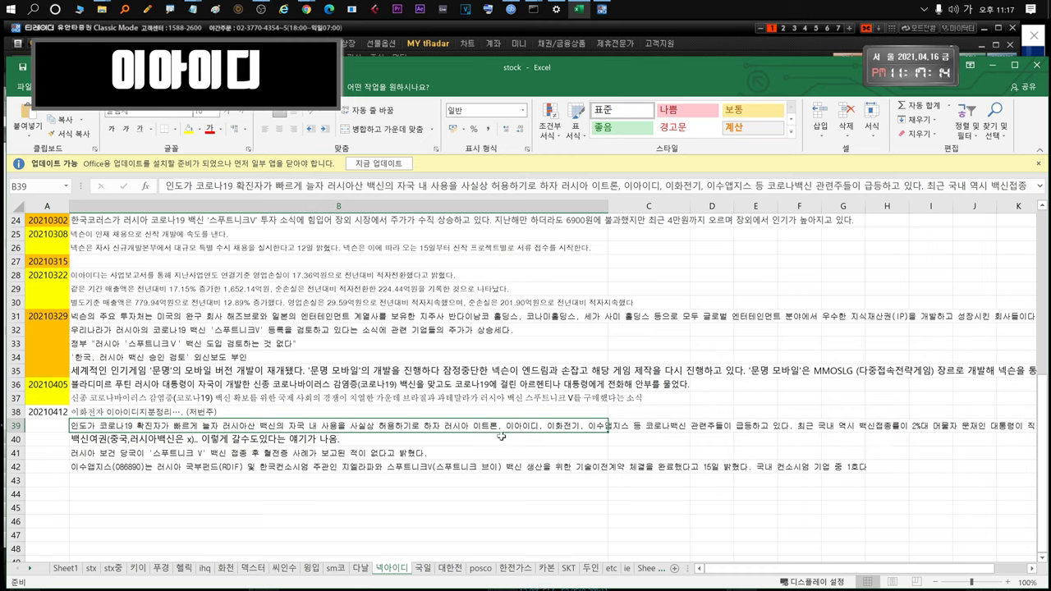
Read the 백신여권 note in B40 phrase by phrase, leaving its text as it is
{"action": "left_click", "coordinate": [136, 439]}
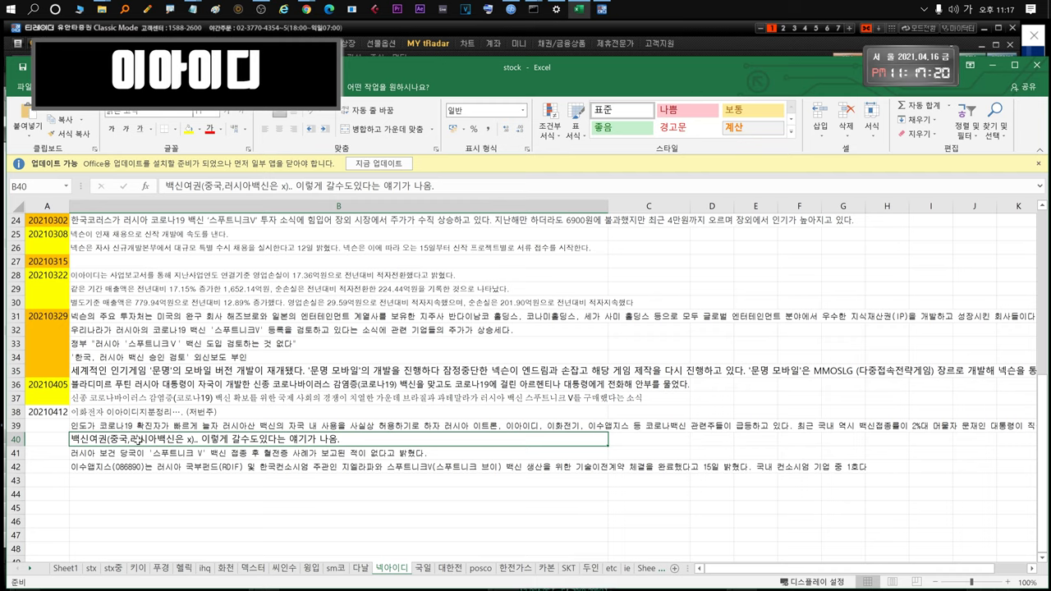
{"action": "double_click", "coordinate": [157, 439]}
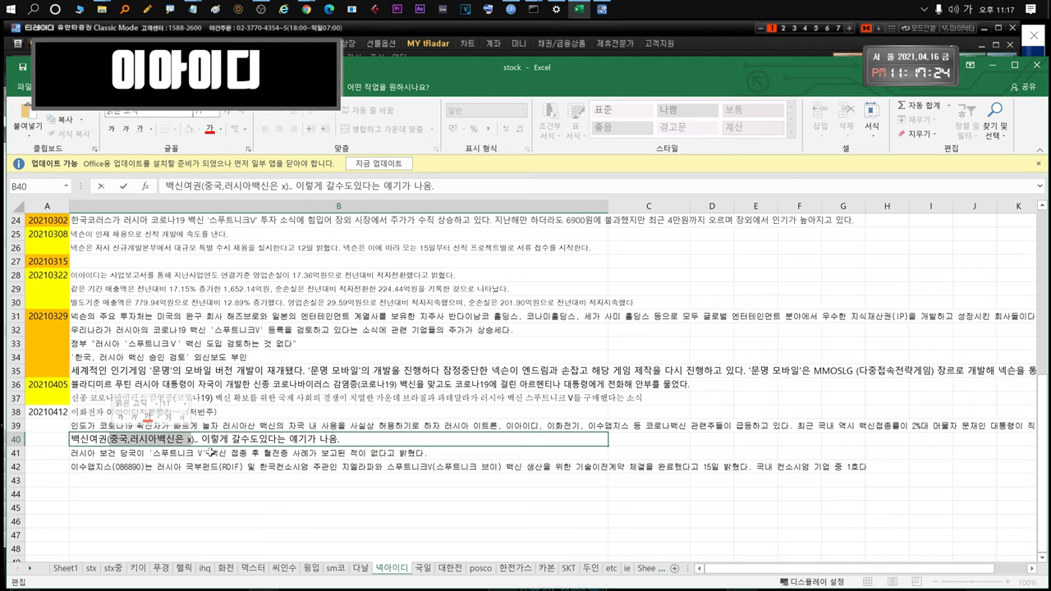
{"action": "key", "text": "Escape"}
{"action": "double_click", "coordinate": [204, 439]}
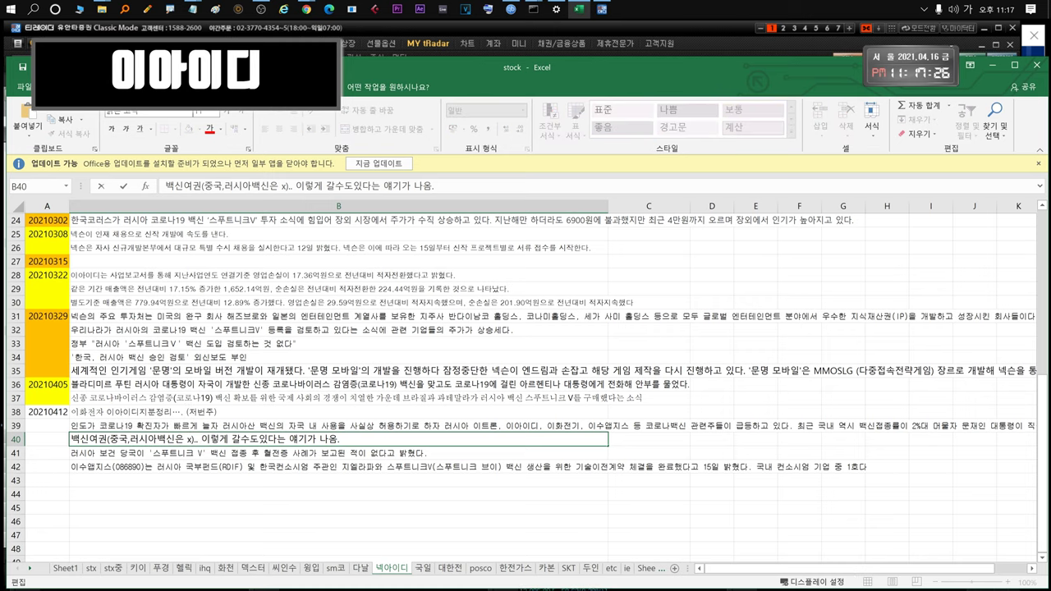
{"action": "left_click_drag", "start_coordinate": [339, 439], "coordinate": [201, 439]}
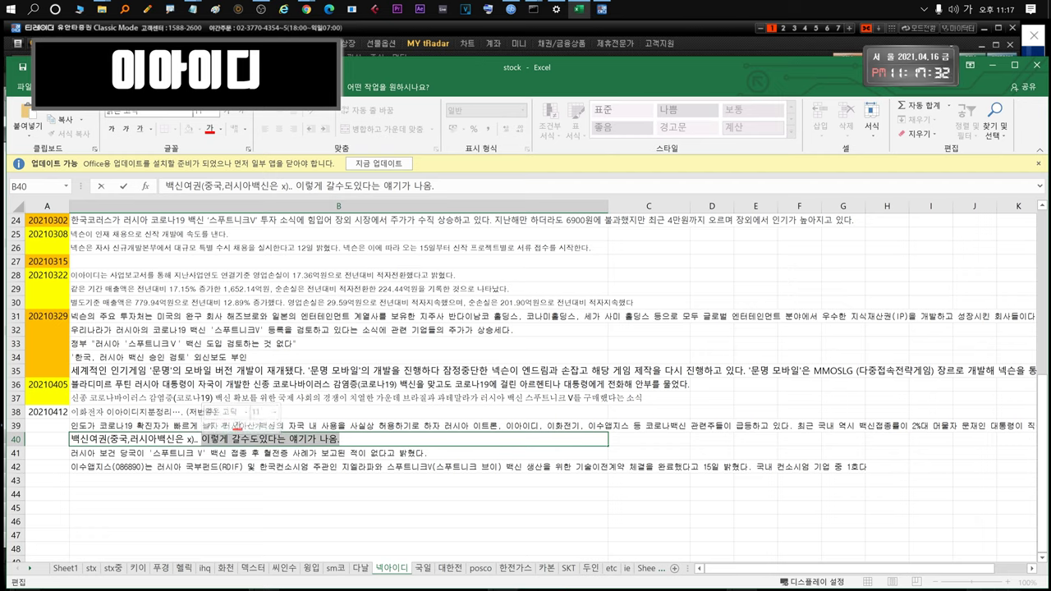
{"action": "left_click", "coordinate": [201, 439]}
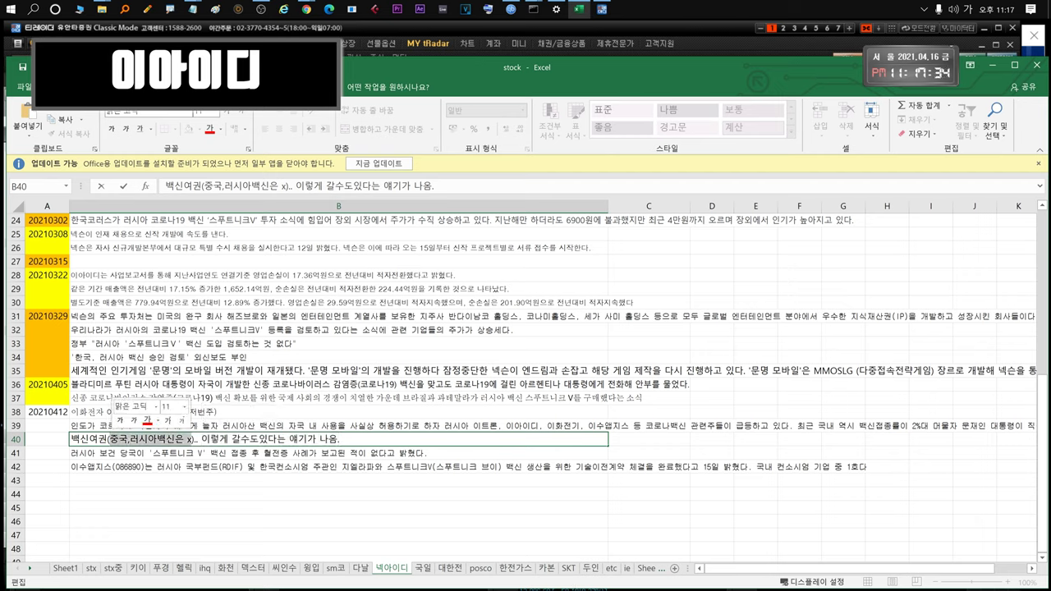
{"action": "left_click_drag", "start_coordinate": [71, 439], "coordinate": [79, 439]}
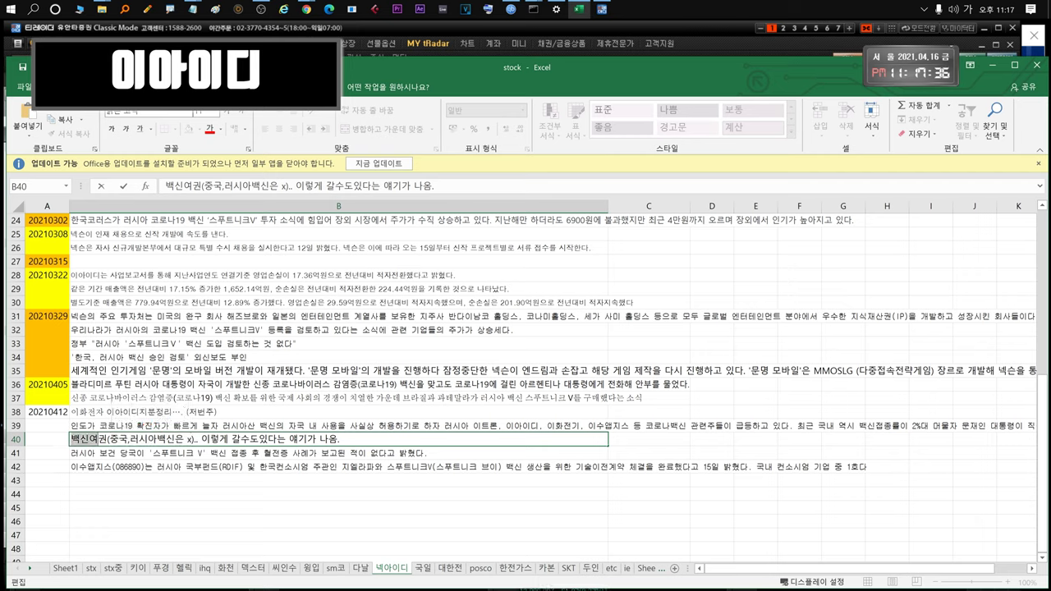
{"action": "left_click_drag", "start_coordinate": [201, 439], "coordinate": [340, 439]}
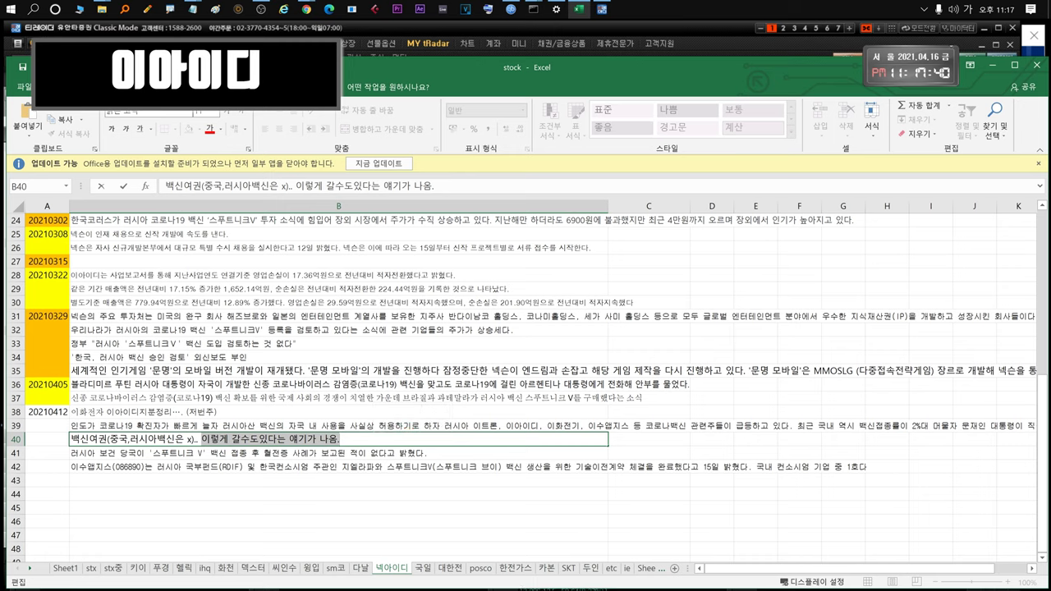
{"action": "key", "text": "Return"}
{"action": "left_click", "coordinate": [243, 440]}
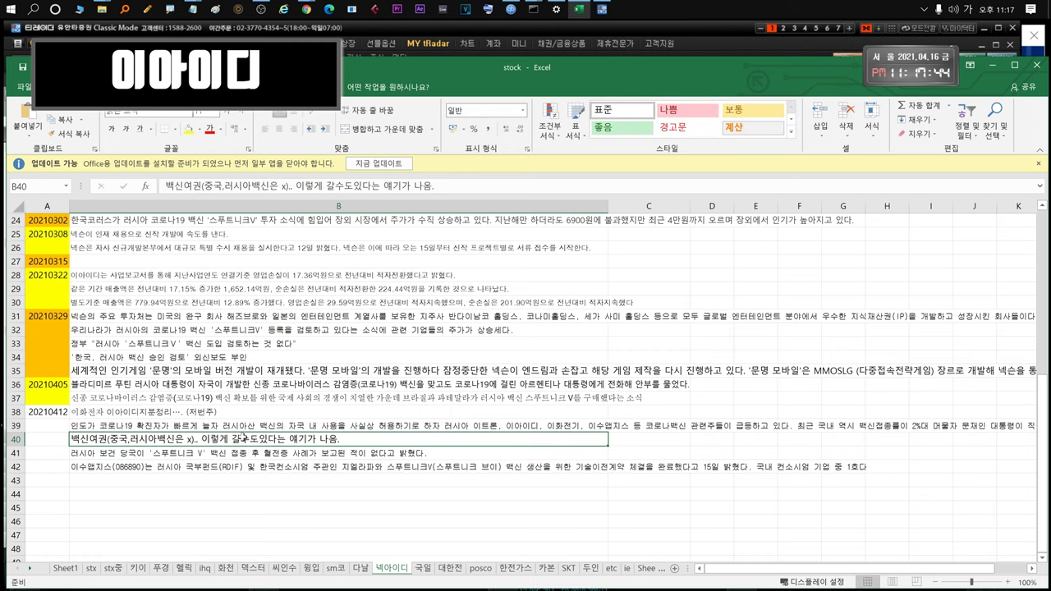
{"action": "double_click", "coordinate": [88, 439]}
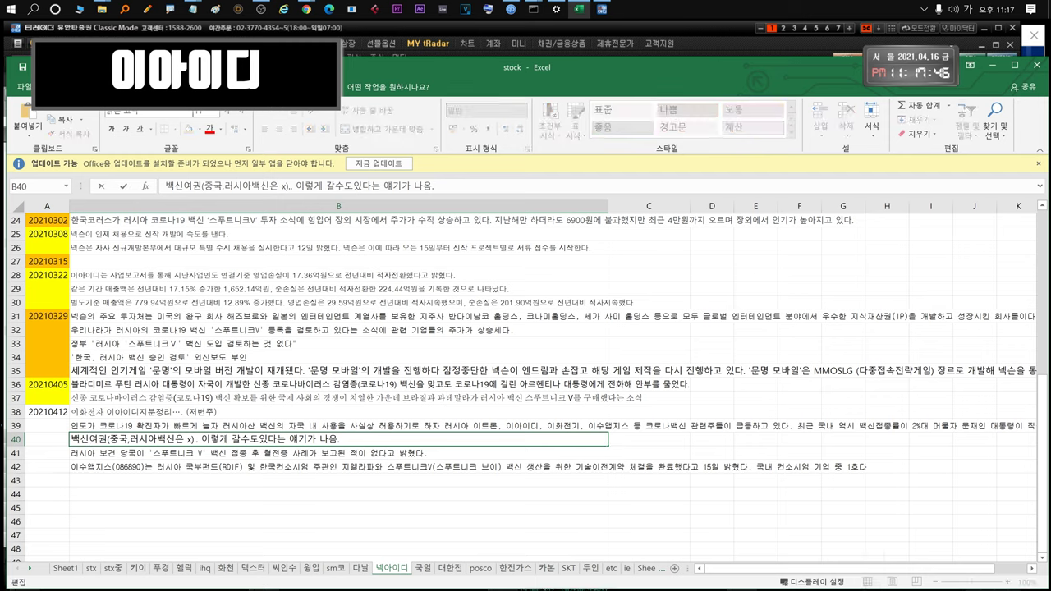
{"action": "left_click_drag", "start_coordinate": [339, 439], "coordinate": [157, 439]}
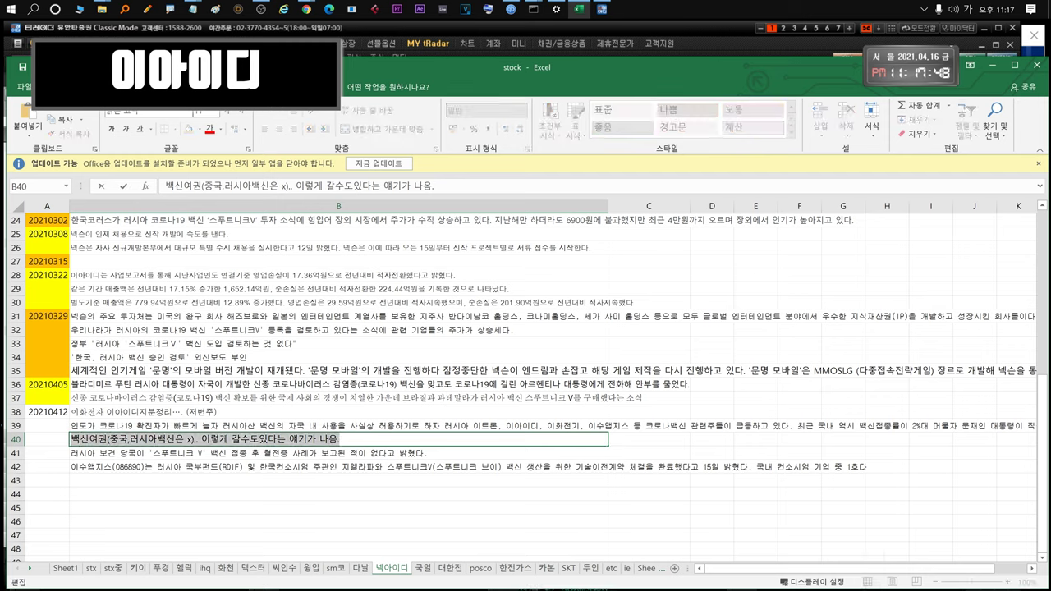
{"action": "left_click", "coordinate": [185, 439]}
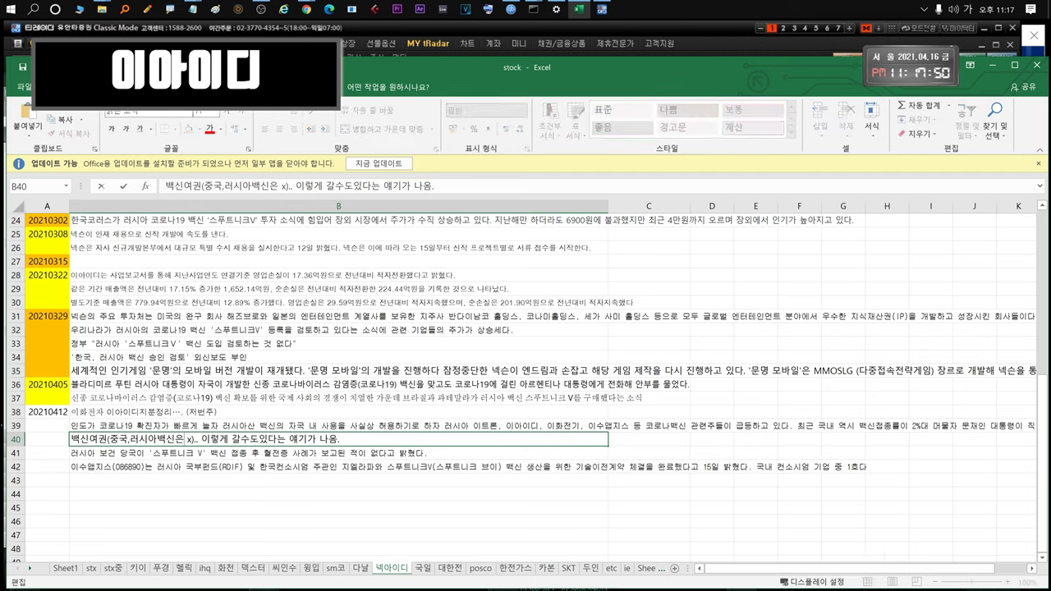
{"action": "key", "text": "BackSpace"}
Read the Sputnik V notes in B41 and B42, highlighting "스푸트니크V(스푸트니크 브이)" in the 이수앱지스 note
{"action": "key", "text": "Return"}
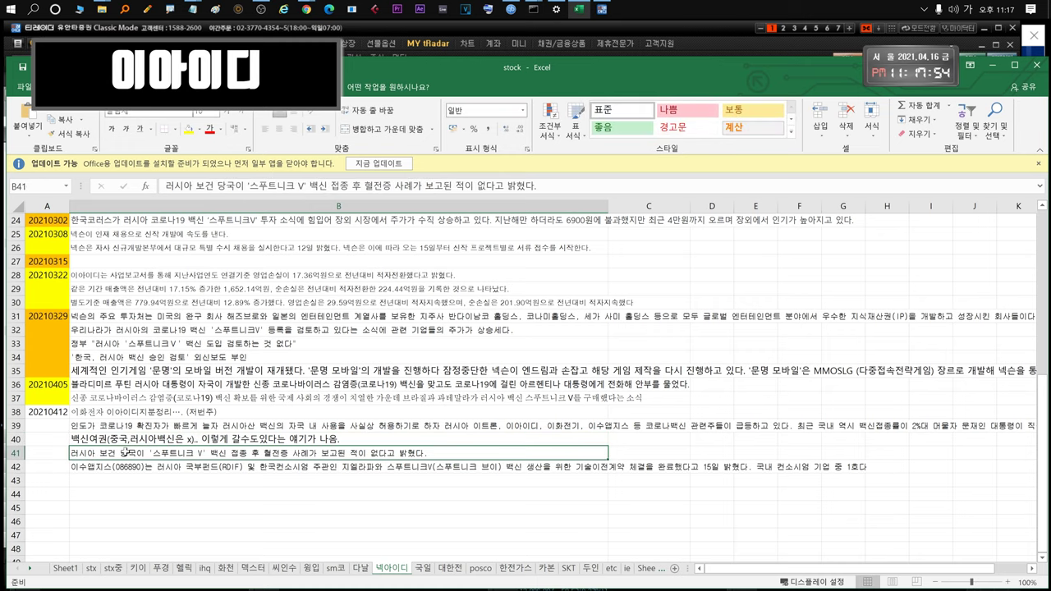
{"action": "left_click", "coordinate": [205, 470]}
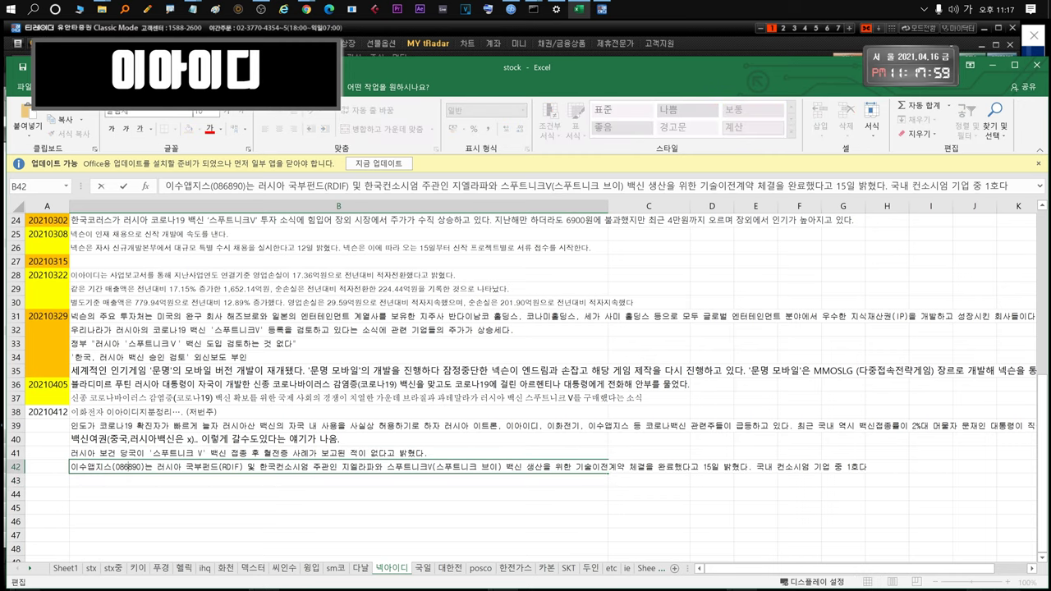
{"action": "left_click_drag", "start_coordinate": [387, 467], "coordinate": [503, 466]}
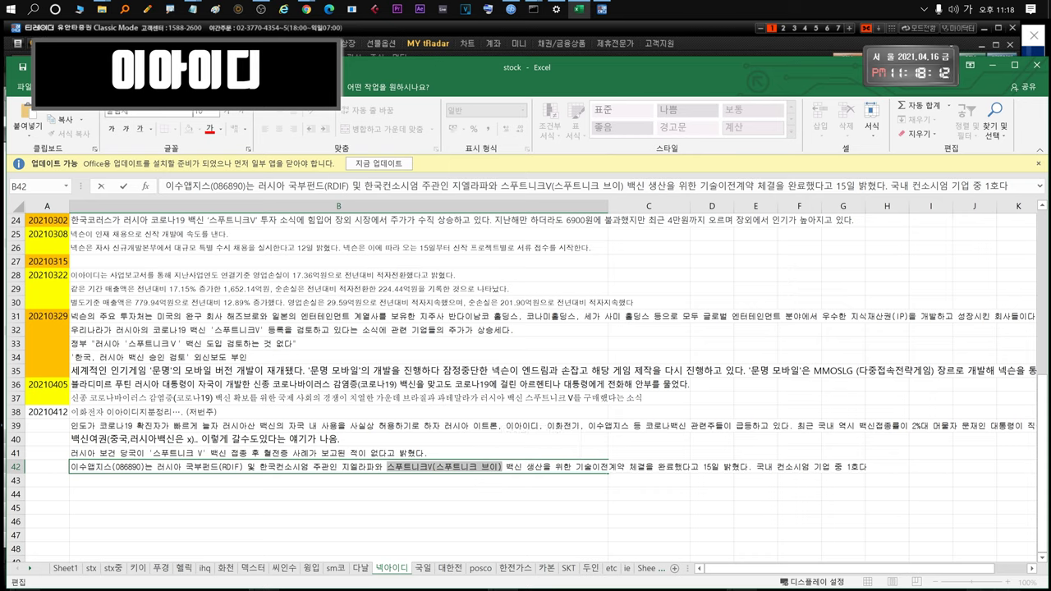
{"action": "key", "text": "Escape"}
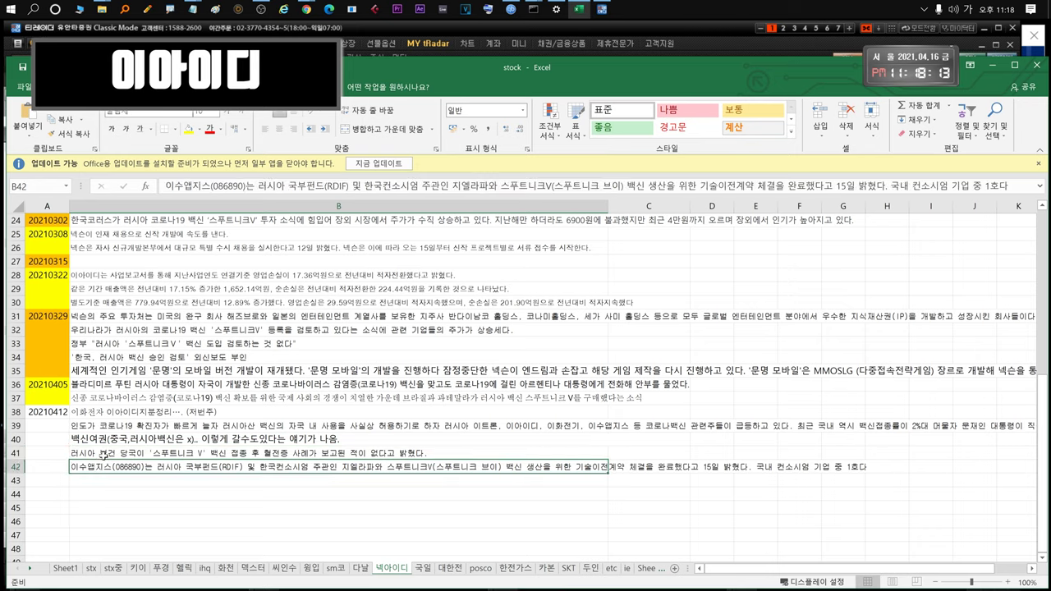
Switch to 티레이더, return to the watchlist and open 한국팩키지's daily chart to examine its latest candles
{"action": "left_click", "coordinate": [340, 29]}
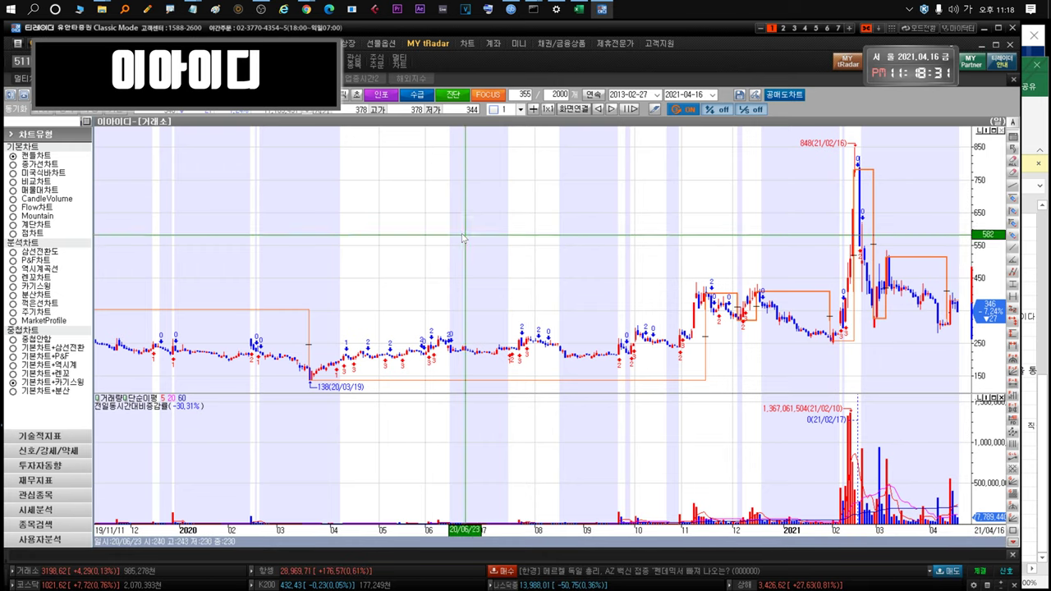
{"action": "key", "text": "Escape"}
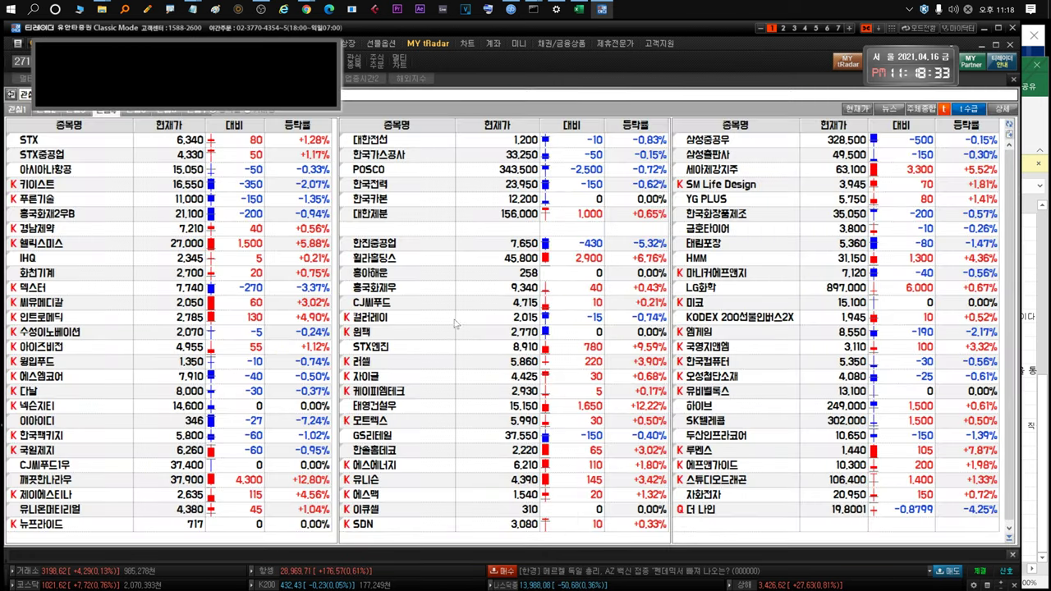
{"action": "left_click", "coordinate": [59, 434]}
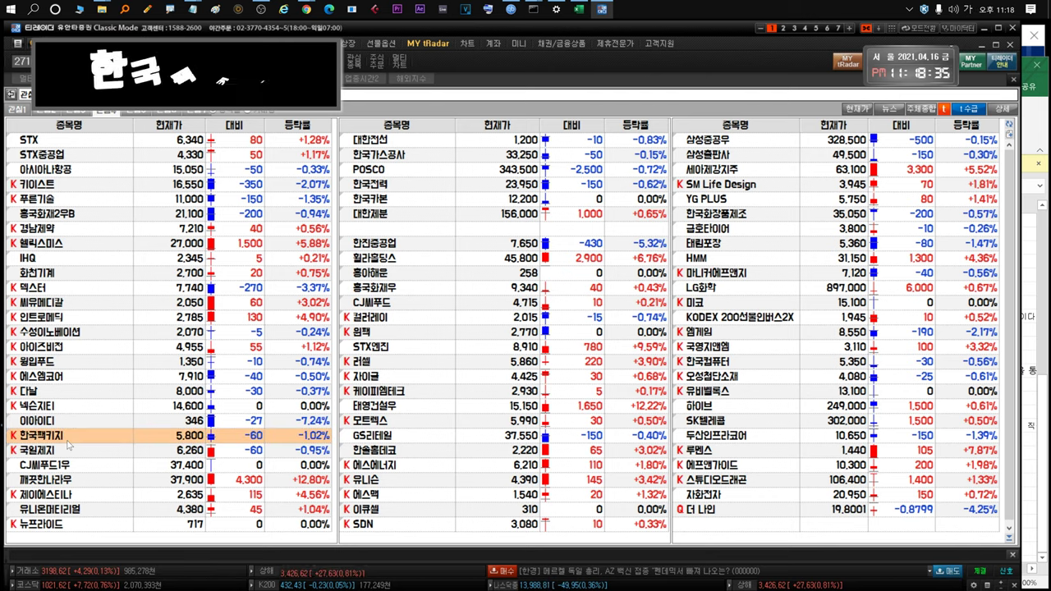
{"action": "double_click", "coordinate": [67, 440]}
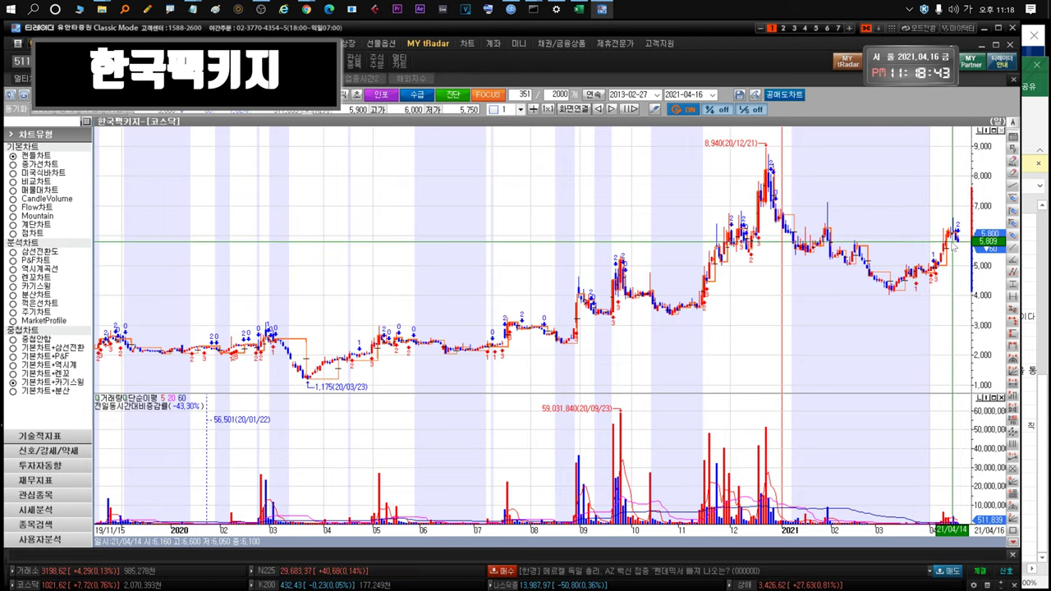
{"action": "mouse_move", "coordinate": [958, 235]}
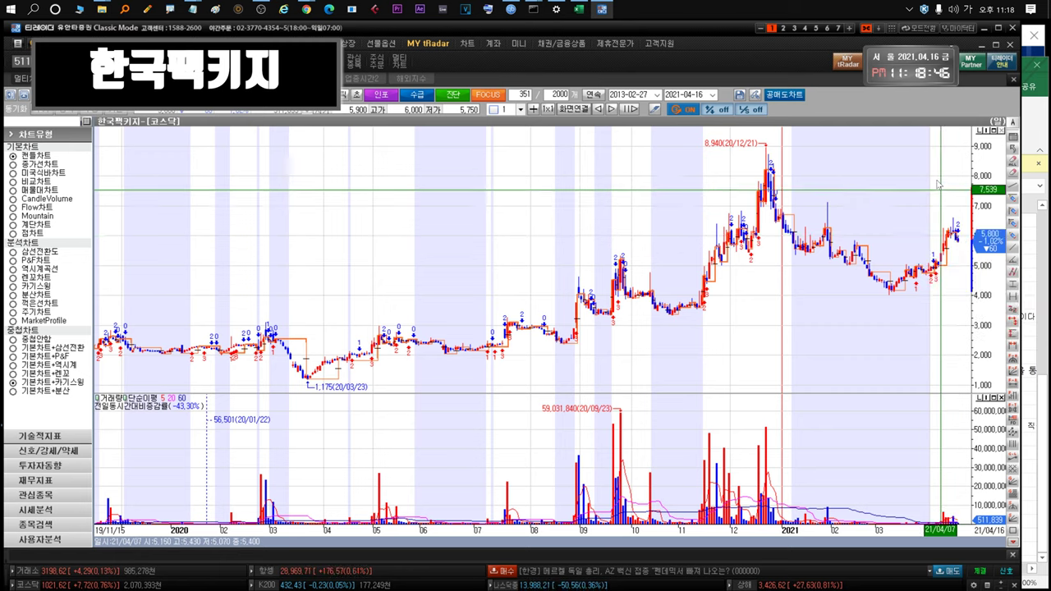
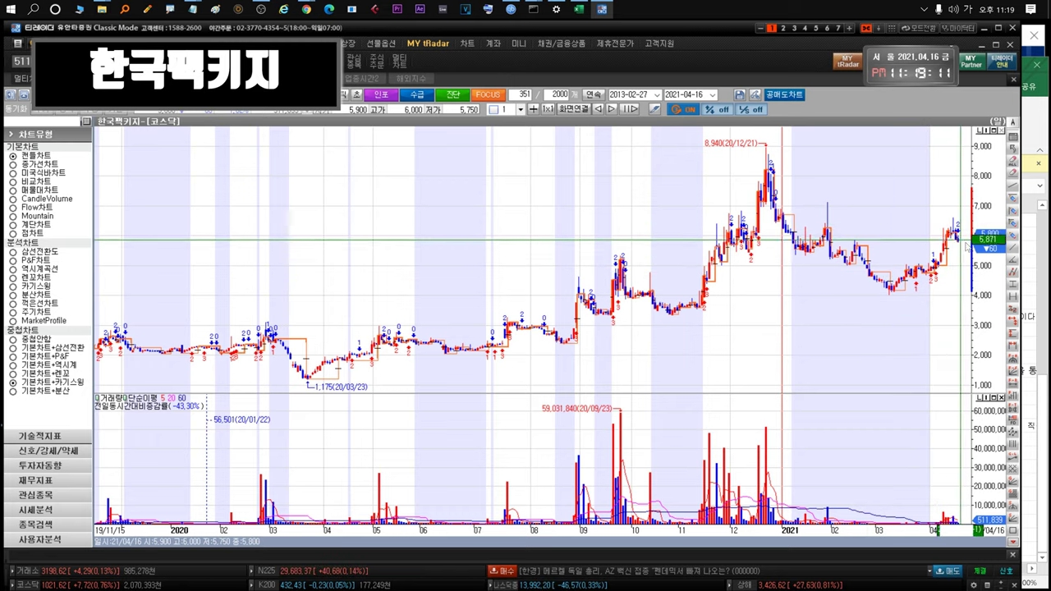
Check the Excel stock workbook briefly, then close 한국팩키지's chart in 티레이더 to return to the watchlist
{"action": "left_click", "coordinate": [1043, 384]}
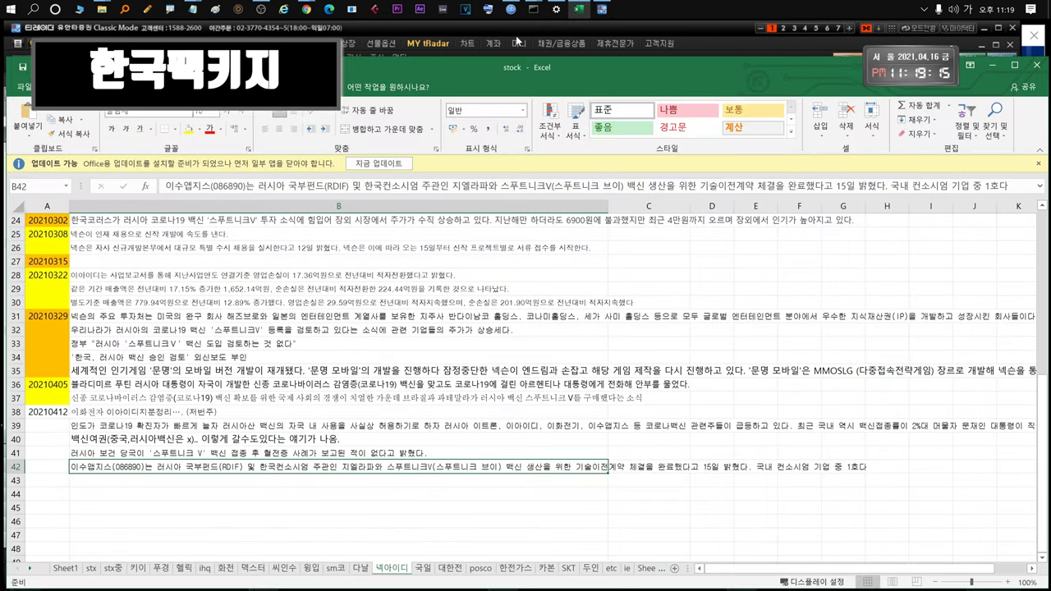
{"action": "left_click", "coordinate": [517, 39]}
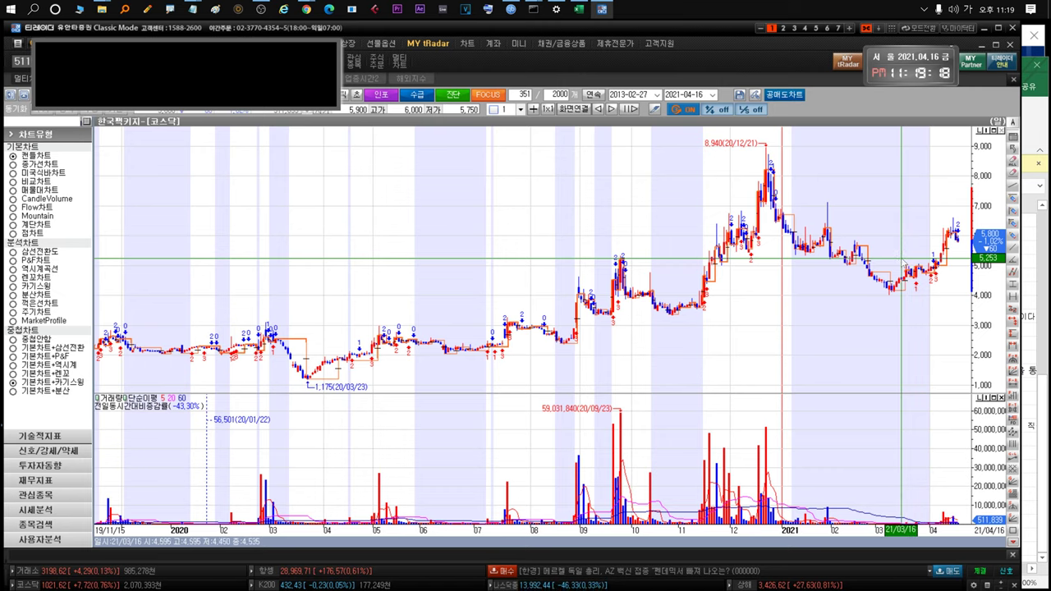
{"action": "key", "text": "Escape"}
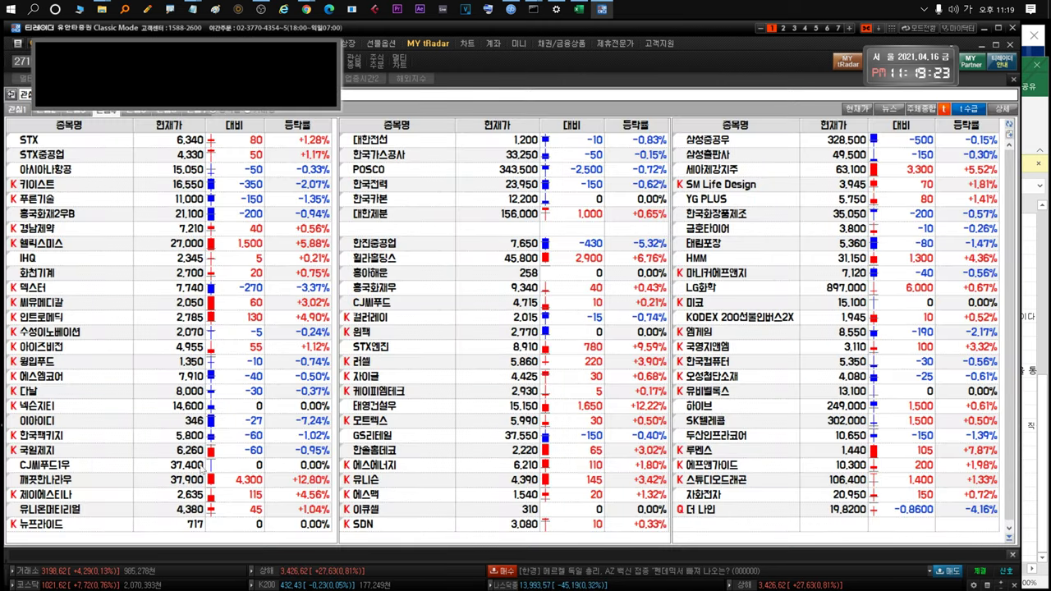
Open 국일제지's daily chart and examine its full history since February 2013 and its range from March 2019
{"action": "left_click", "coordinate": [80, 451]}
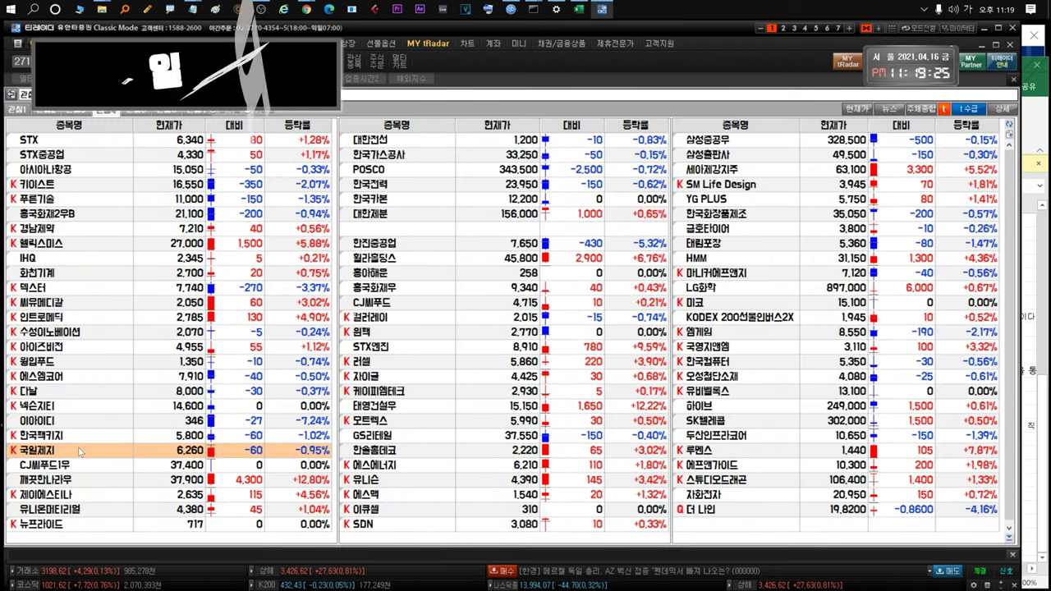
{"action": "key", "text": "ctrl+Tab"}
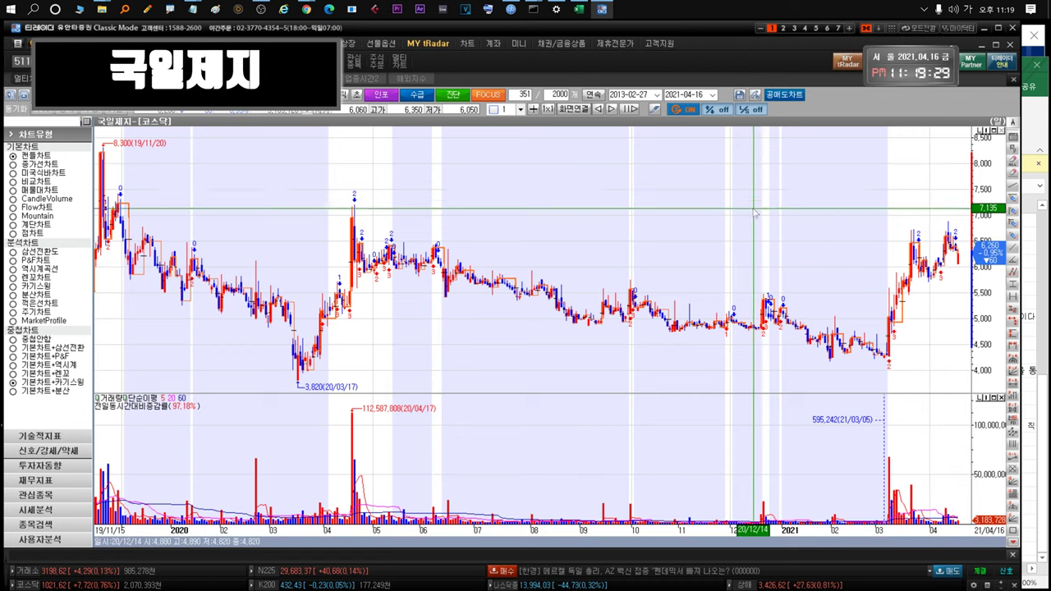
{"action": "scroll", "coordinate": [538, 233], "scroll_direction": "down", "scroll_amount": 5}
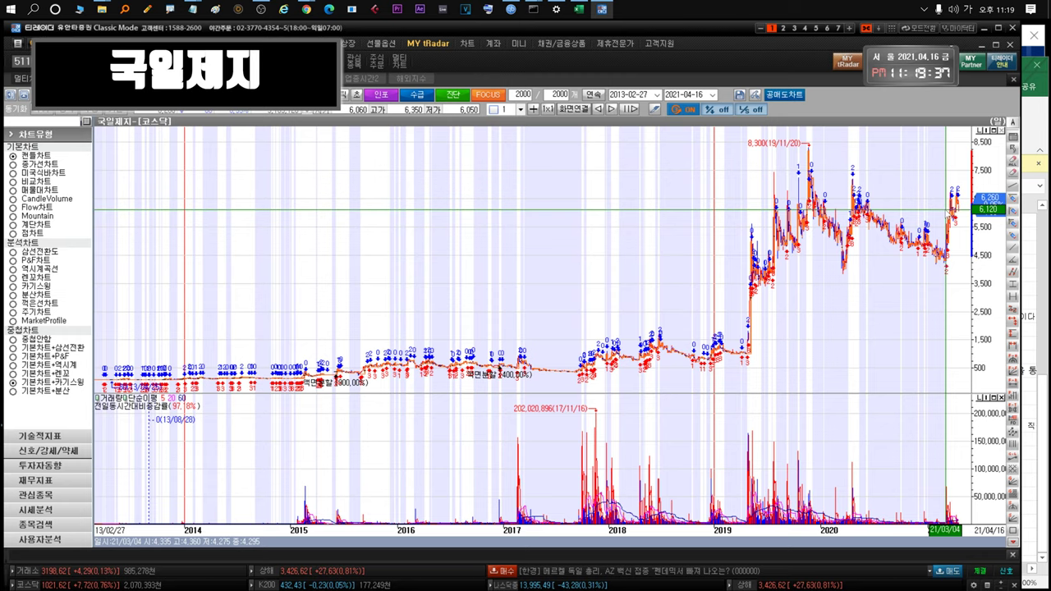
{"action": "scroll", "coordinate": [906, 235], "scroll_direction": "up", "scroll_amount": 5}
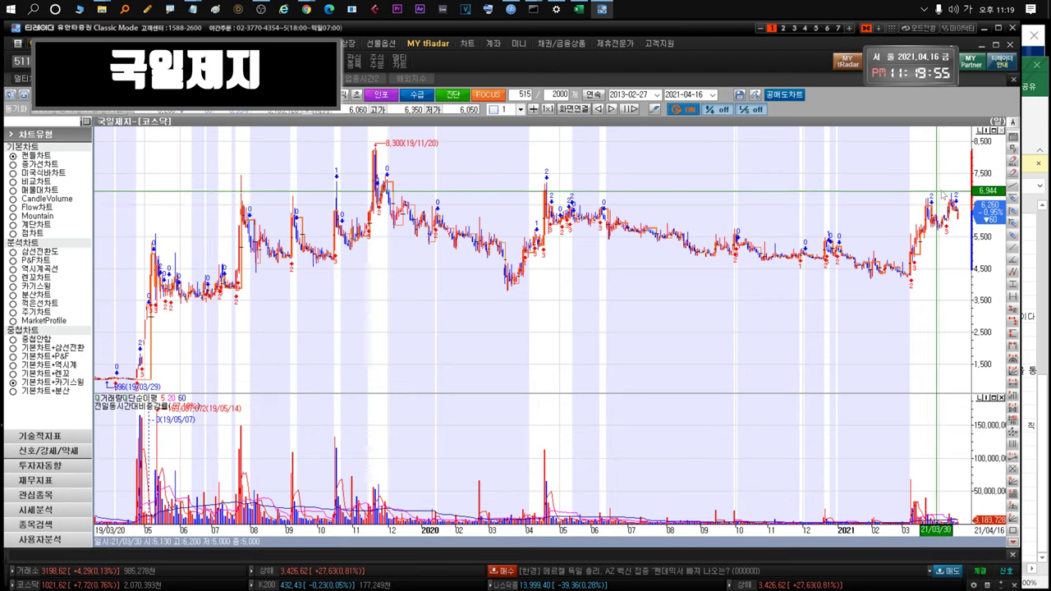
{"action": "left_click_drag", "start_coordinate": [922, 188], "coordinate": [771, 199]}
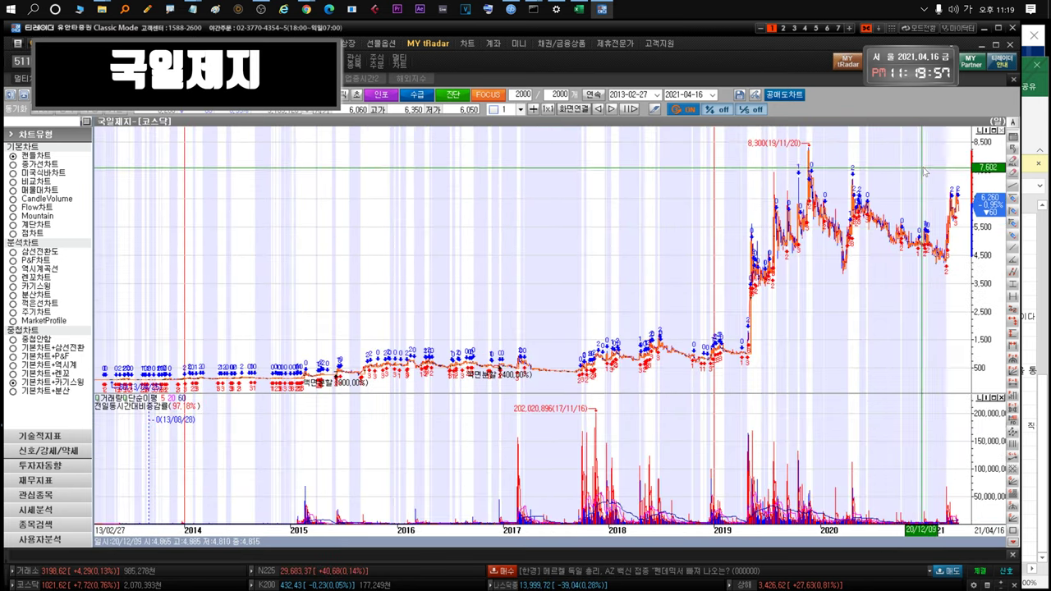
{"action": "scroll", "coordinate": [952, 193], "scroll_direction": "up", "scroll_amount": 3}
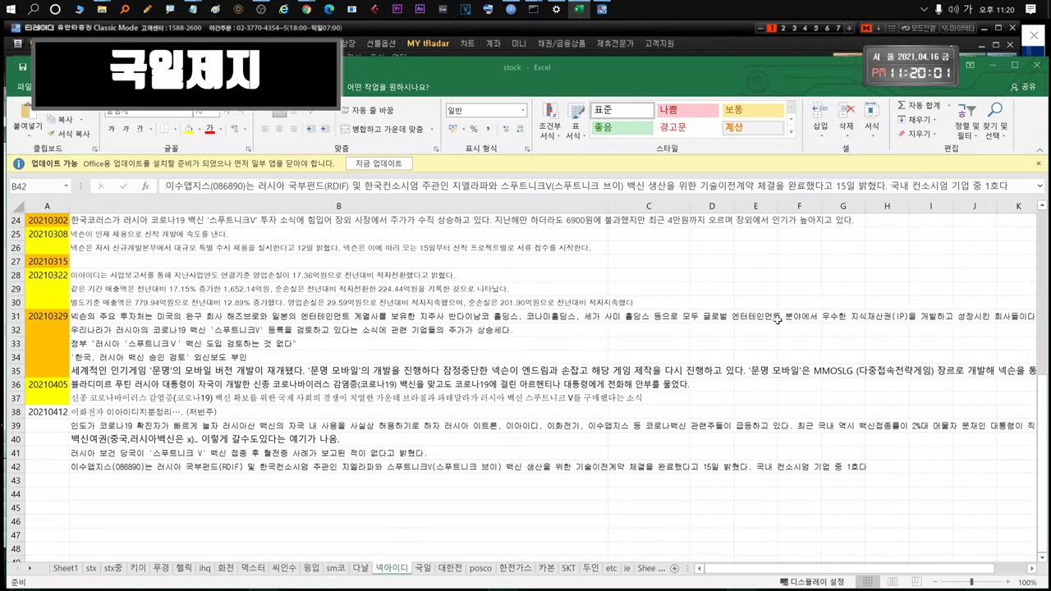
Switch to 티레이더 and compare the watchlist quotes of CJ씨푸드1우 and CJ씨푸드
{"action": "key", "text": "alt+Tab"}
{"action": "key", "text": "alt+Tab"}
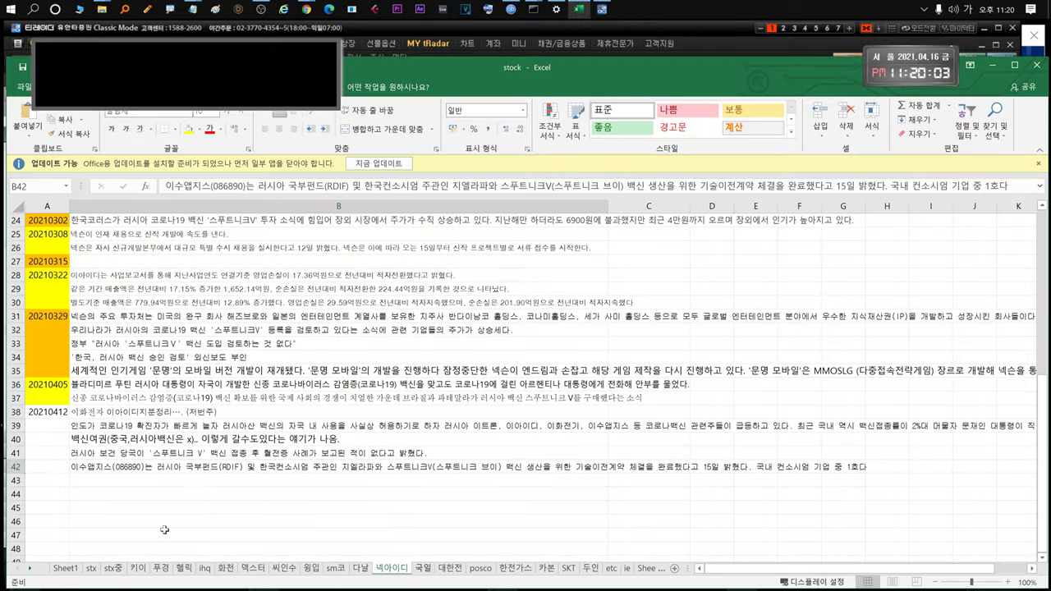
{"action": "left_click", "coordinate": [70, 465]}
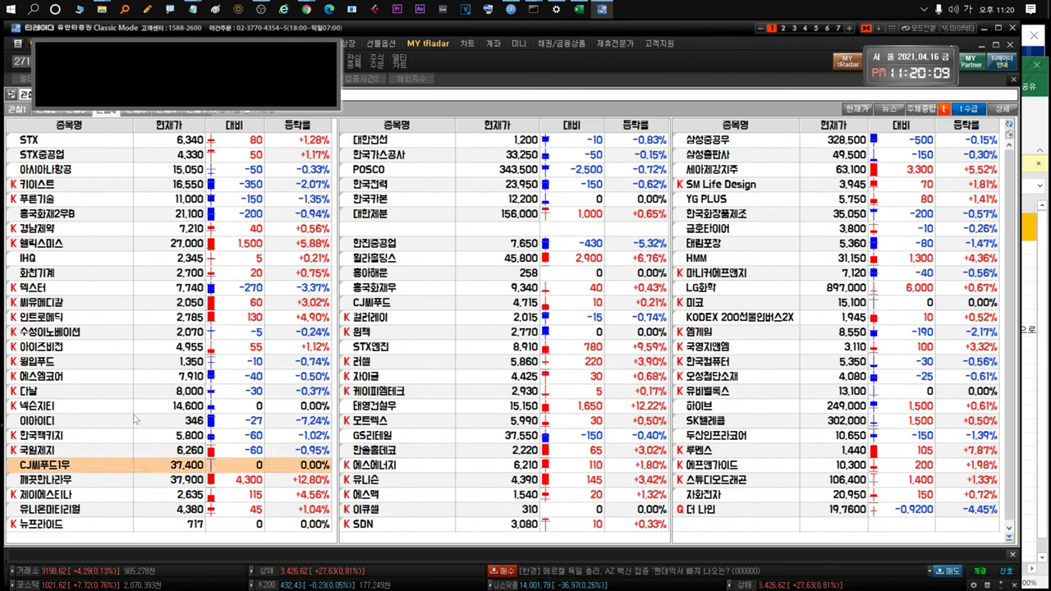
{"action": "left_click", "coordinate": [408, 306]}
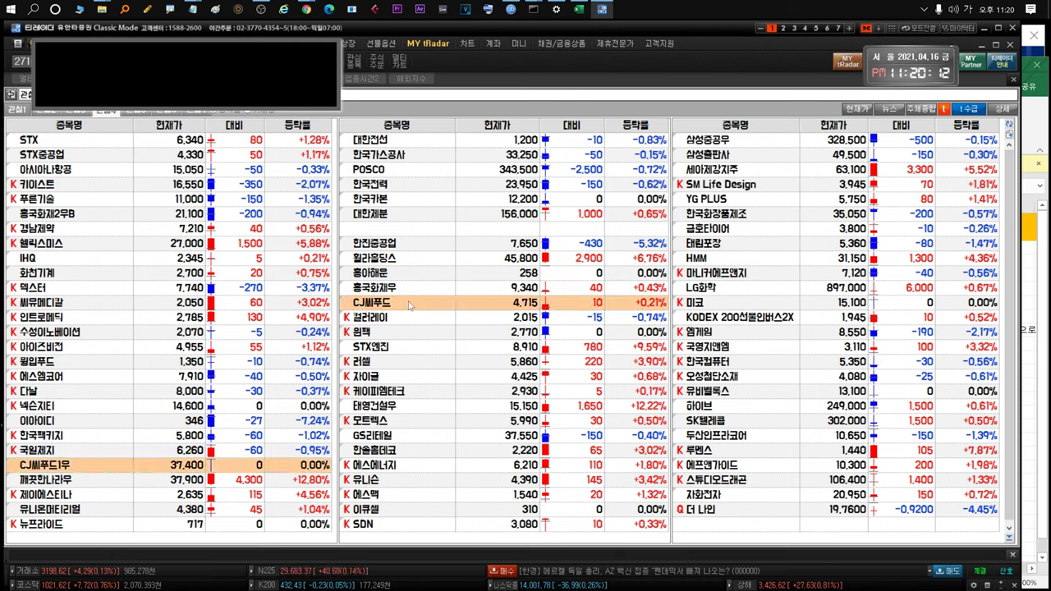
{"action": "left_click", "coordinate": [408, 291]}
{"action": "left_click", "coordinate": [406, 307]}
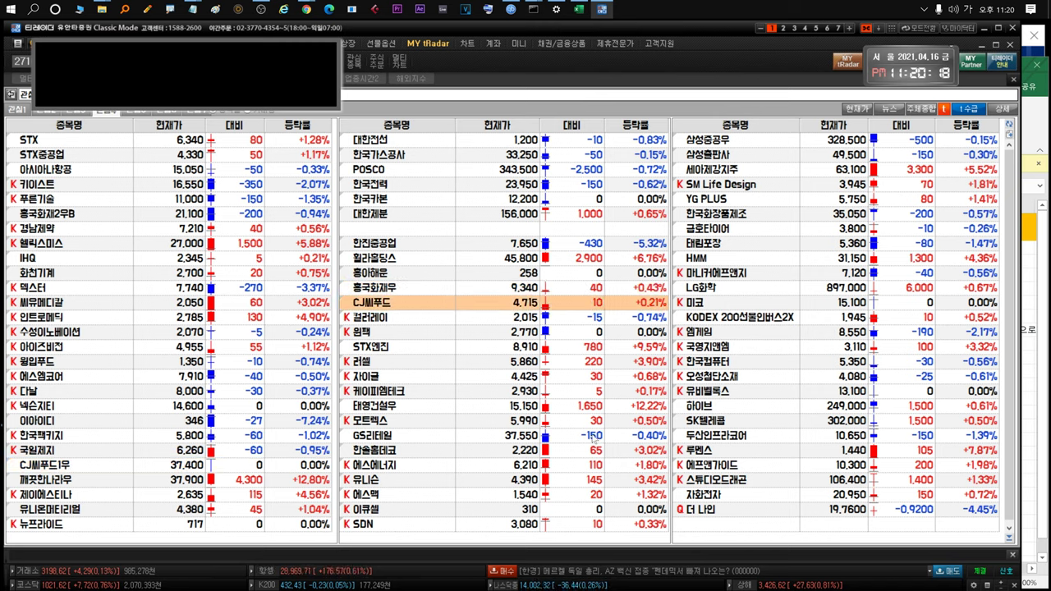
Switch to the Excel stock workbook and read the 20210412 notes on the etc sheet, selecting the Fukushima water discharge note in B170
{"action": "left_click", "coordinate": [1044, 399]}
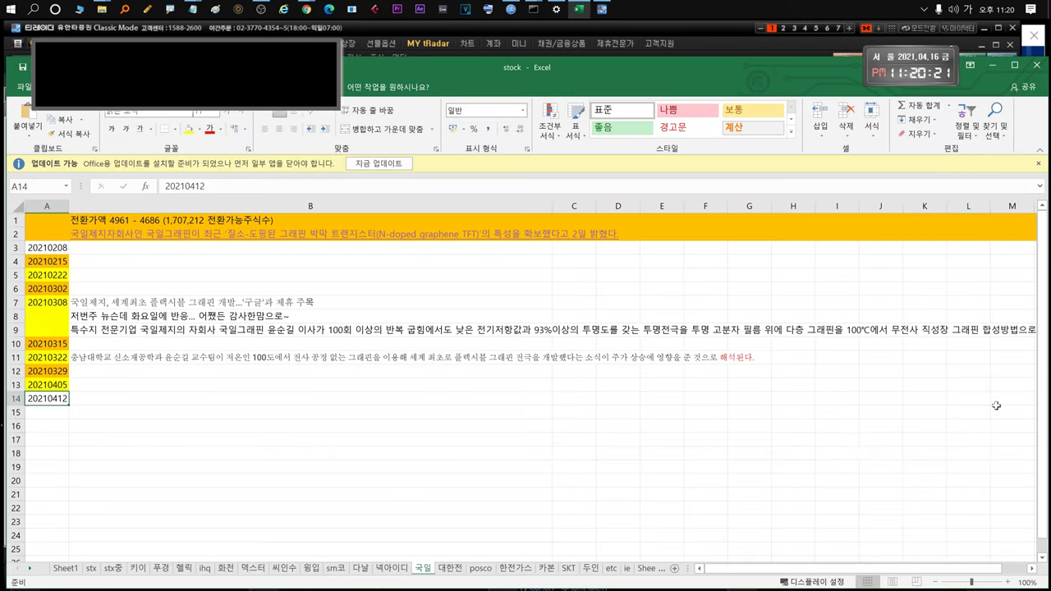
{"action": "left_click", "coordinate": [609, 568]}
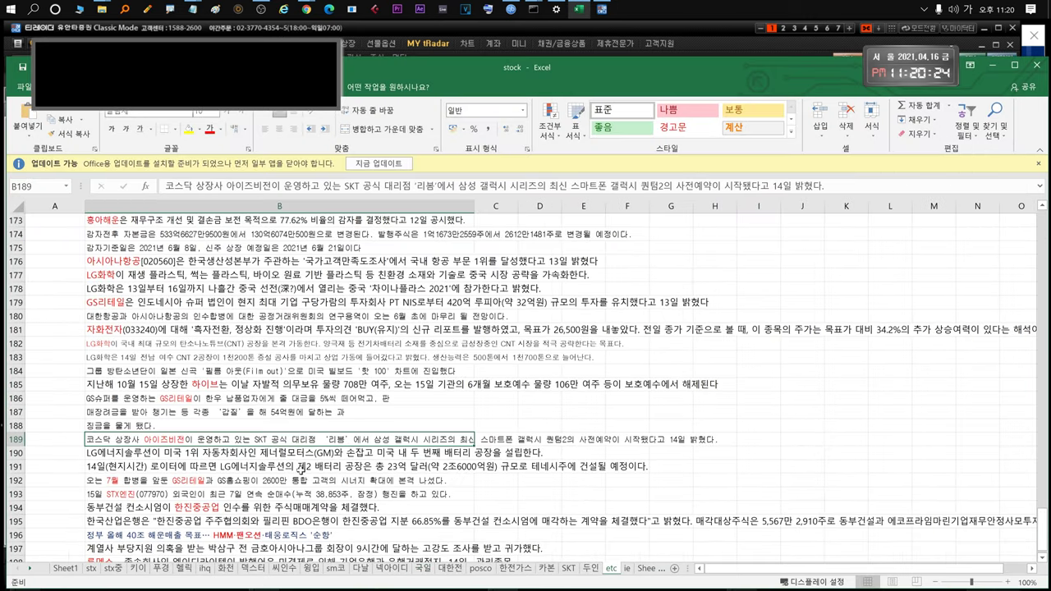
{"action": "scroll", "coordinate": [164, 378], "scroll_direction": "down", "scroll_amount": 1}
{"action": "scroll", "coordinate": [164, 378], "scroll_direction": "up", "scroll_amount": 1}
{"action": "scroll", "coordinate": [222, 279], "scroll_direction": "up", "scroll_amount": 1}
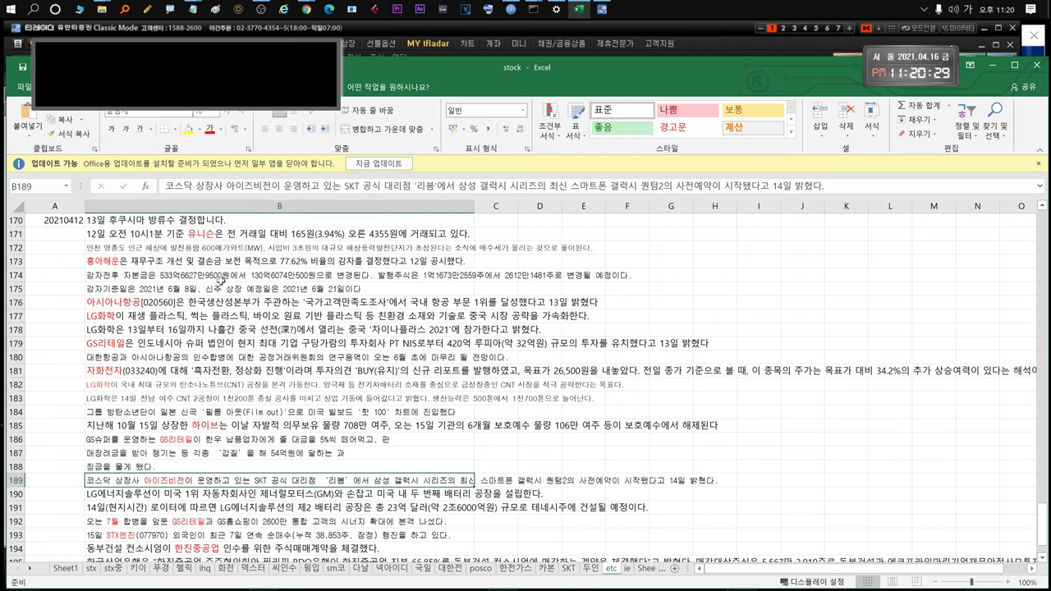
{"action": "left_click", "coordinate": [175, 223]}
{"action": "scroll", "coordinate": [254, 330], "scroll_direction": "down", "scroll_amount": 1}
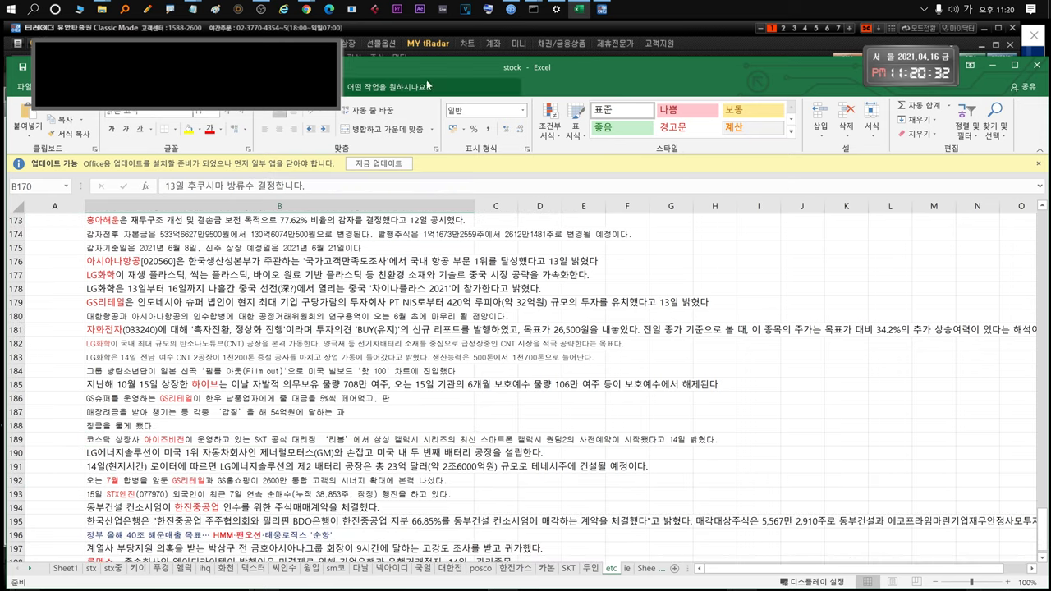
Return to the 티레이더 watchlist and open CJ씨푸드's daily chart to examine its April 2021 candles
{"action": "left_click", "coordinate": [493, 33]}
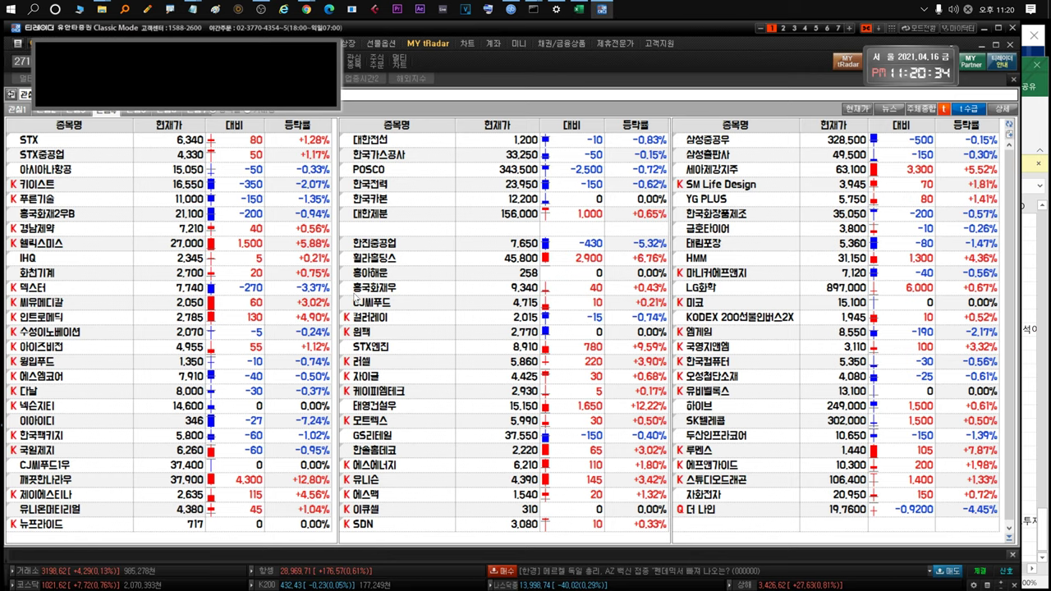
{"action": "left_click", "coordinate": [78, 465]}
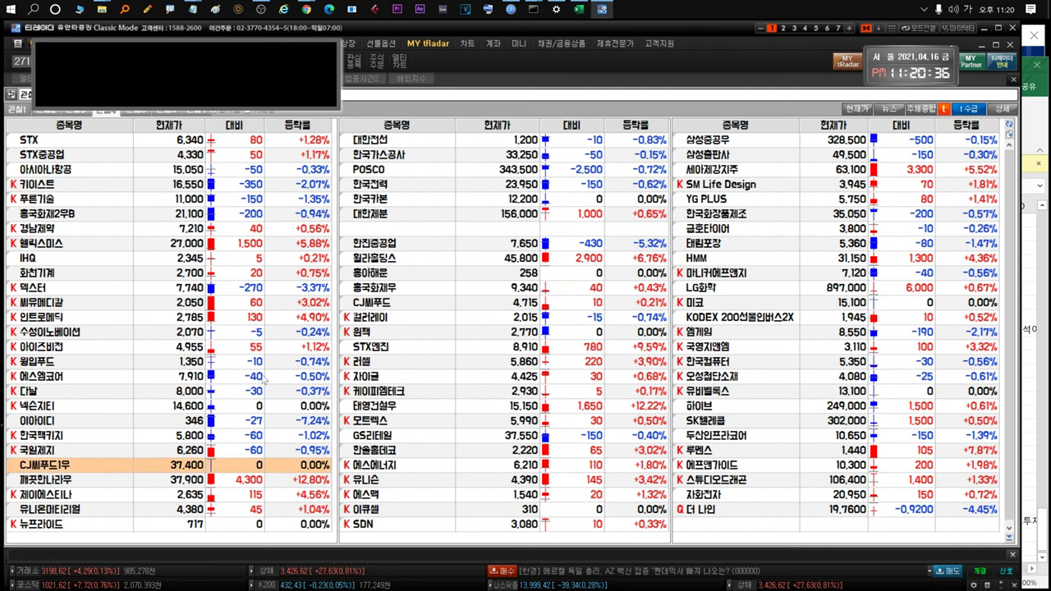
{"action": "left_click", "coordinate": [369, 302]}
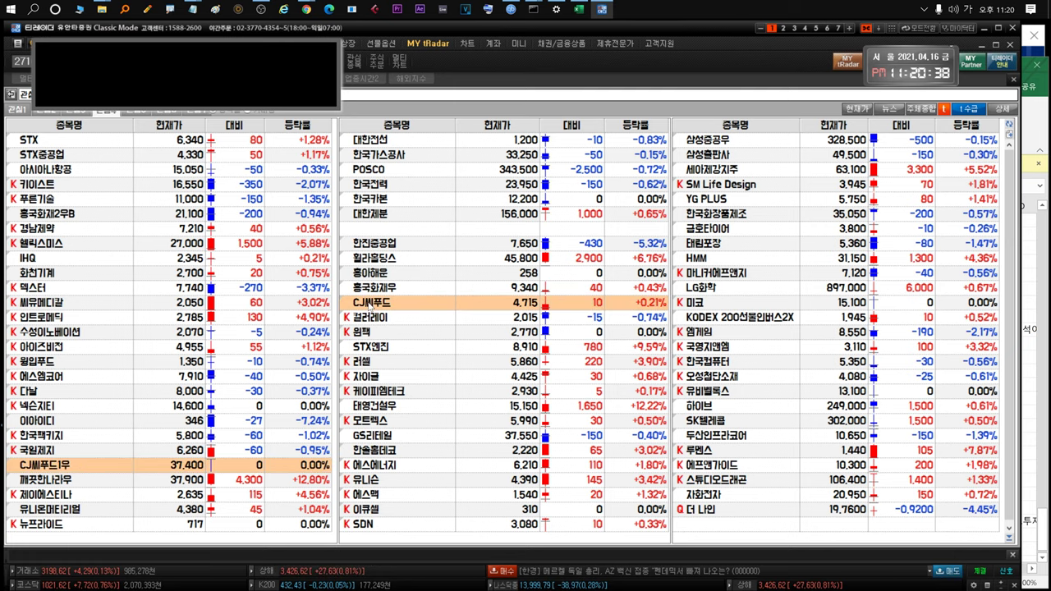
{"action": "double_click", "coordinate": [369, 302]}
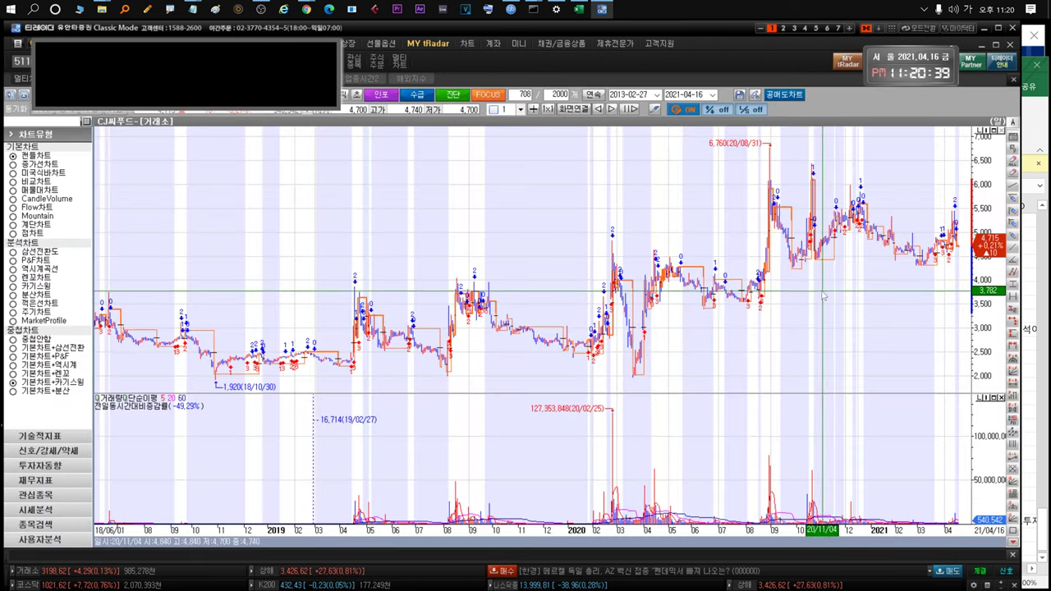
{"action": "scroll", "coordinate": [824, 298], "scroll_direction": "up", "scroll_amount": 5}
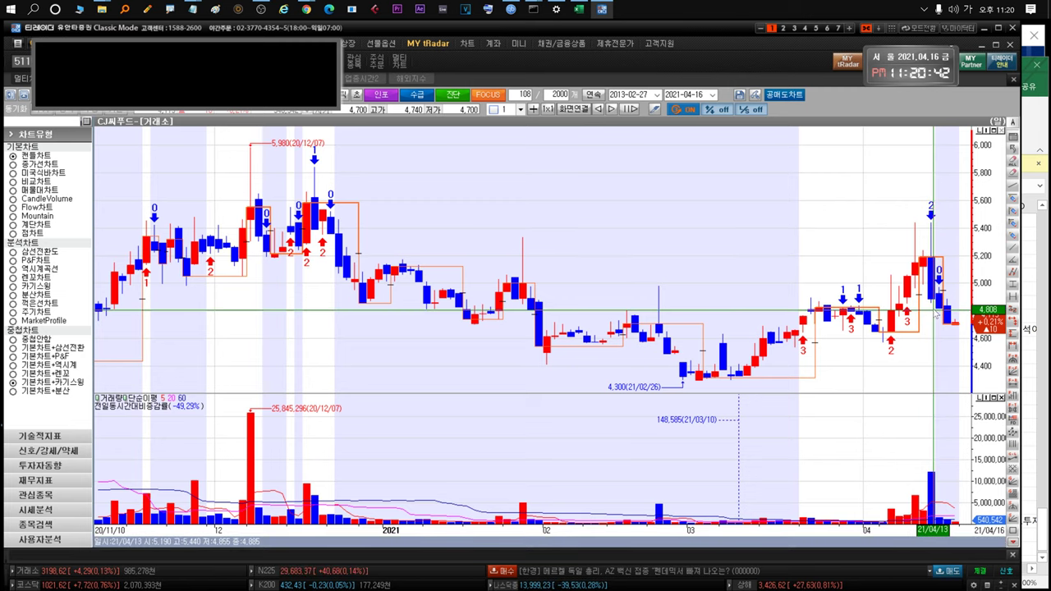
{"action": "mouse_move", "coordinate": [933, 293]}
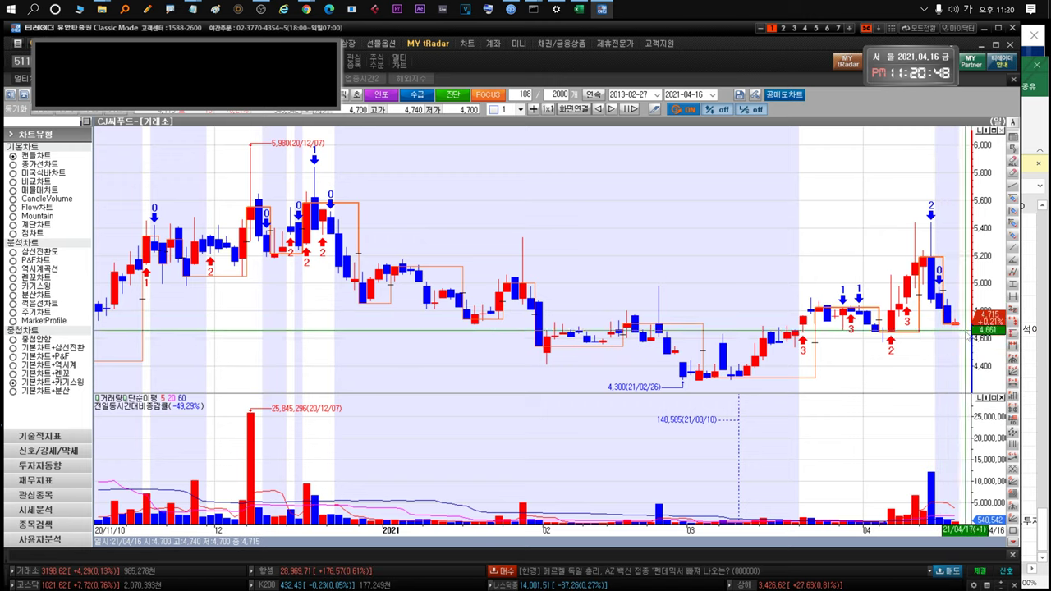
{"action": "mouse_move", "coordinate": [944, 343]}
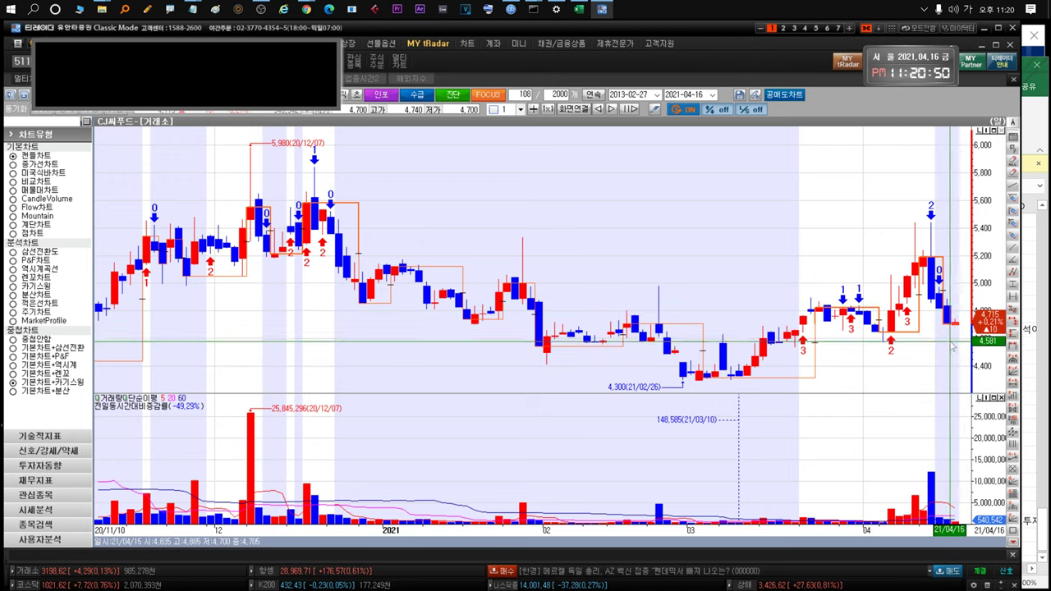
Examine CJ씨푸드's full history since February 2013 and its range from January 2019, then return to the watchlist
{"action": "left_click_drag", "start_coordinate": [933, 217], "coordinate": [781, 233]}
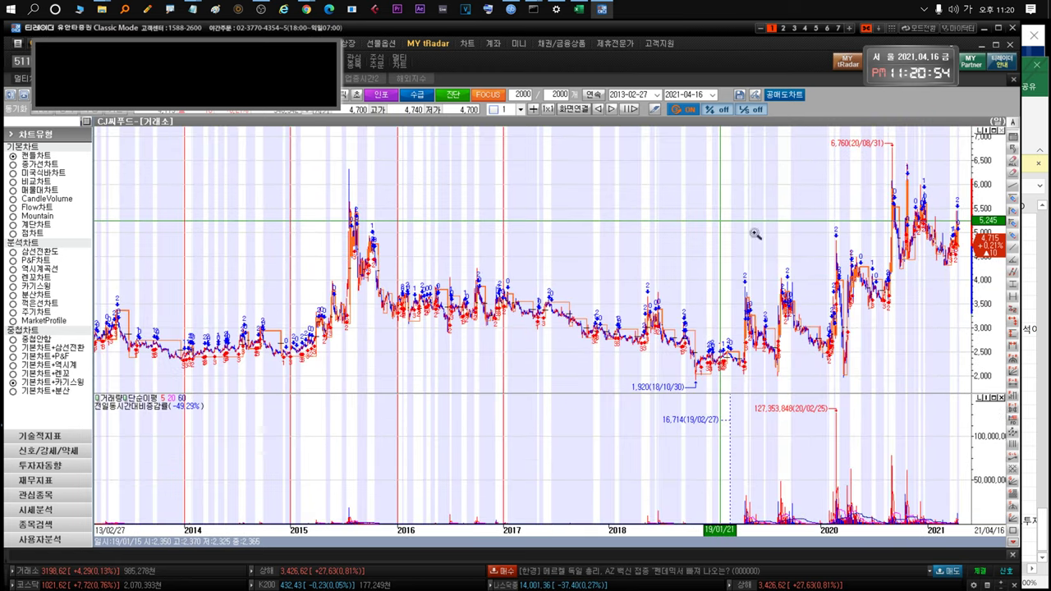
{"action": "left_click_drag", "start_coordinate": [717, 221], "coordinate": [972, 227]}
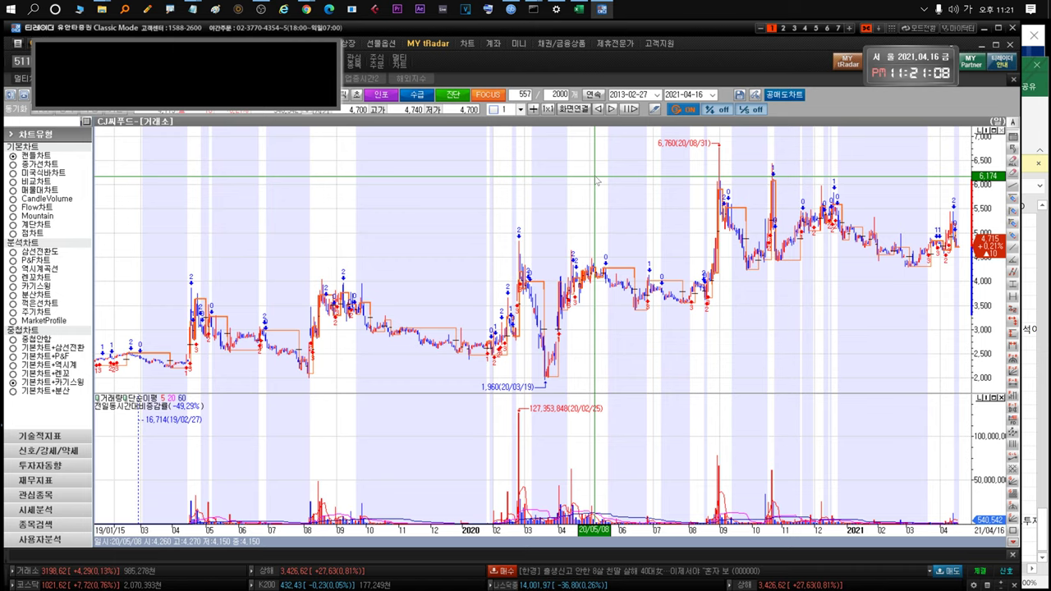
{"action": "key", "text": "ctrl+Tab"}
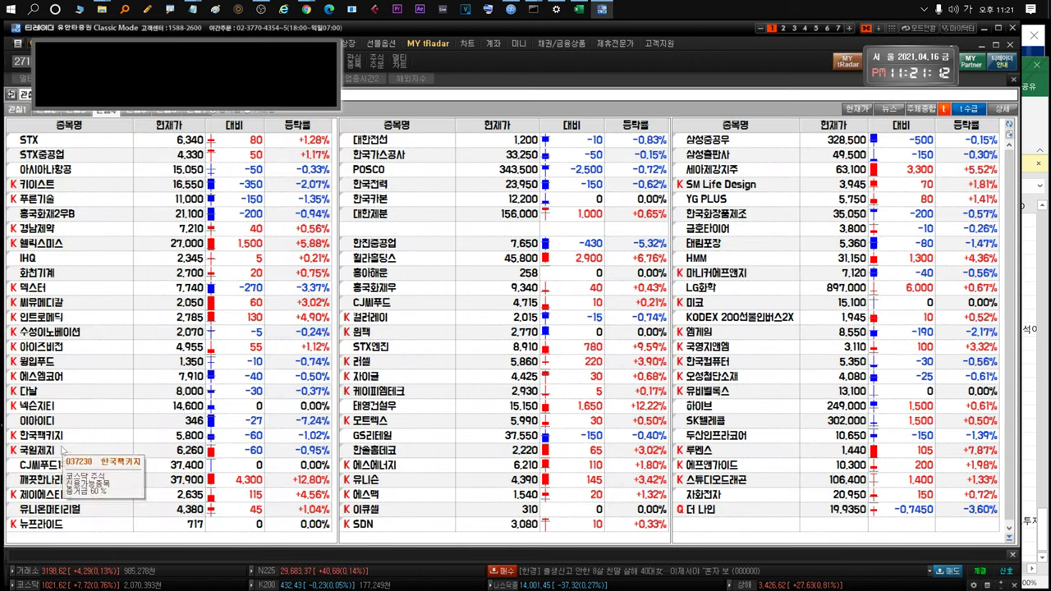
Check 깨끗한나라우 in the watchlist, then open 제이에스티나's daily chart and examine its full history since February 2013
{"action": "left_click", "coordinate": [71, 478]}
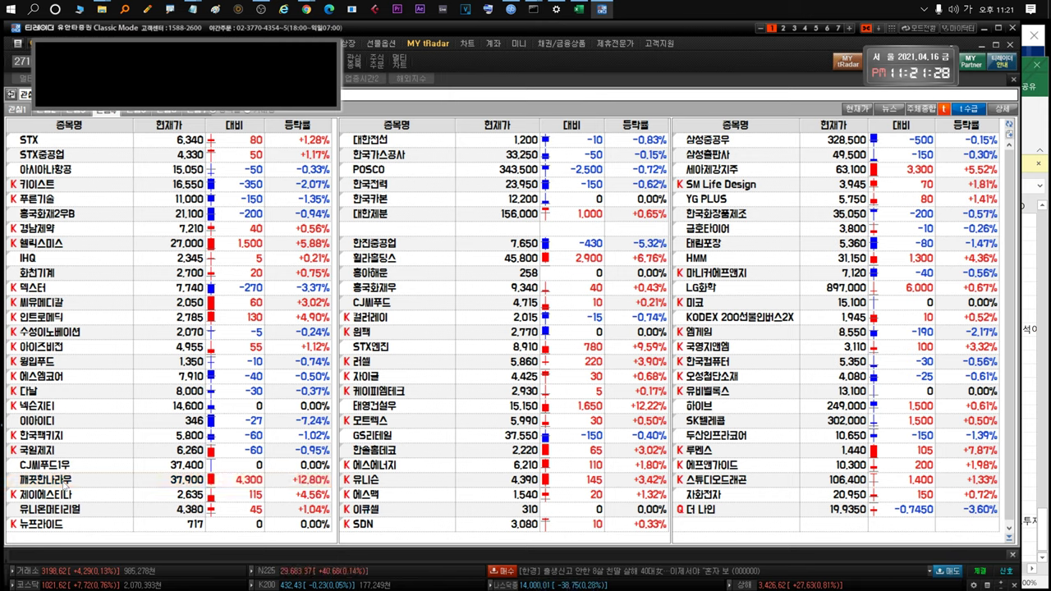
{"action": "left_click", "coordinate": [64, 484]}
{"action": "left_click", "coordinate": [92, 496]}
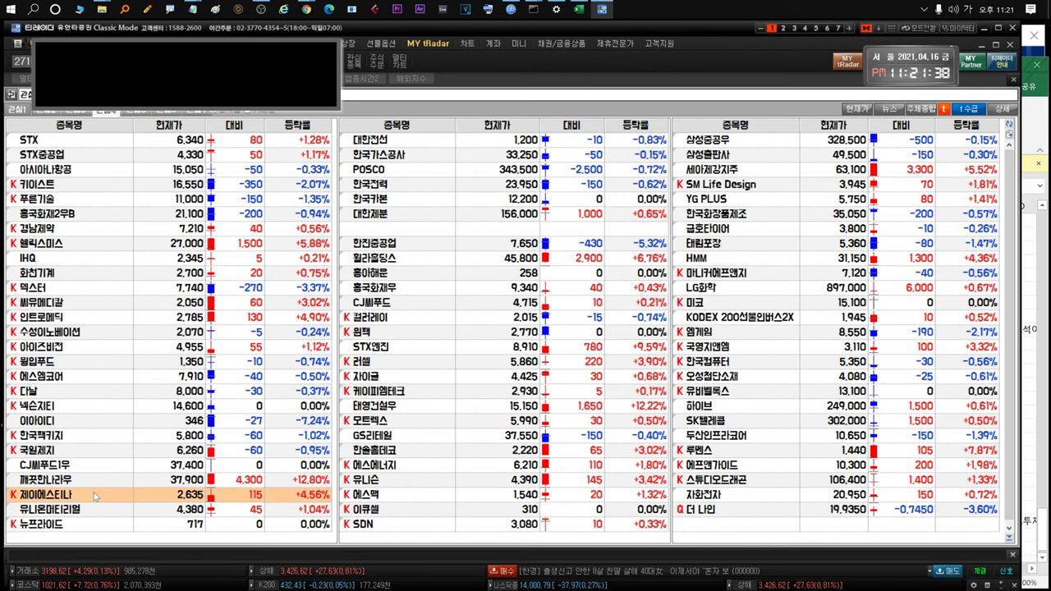
{"action": "double_click", "coordinate": [96, 496]}
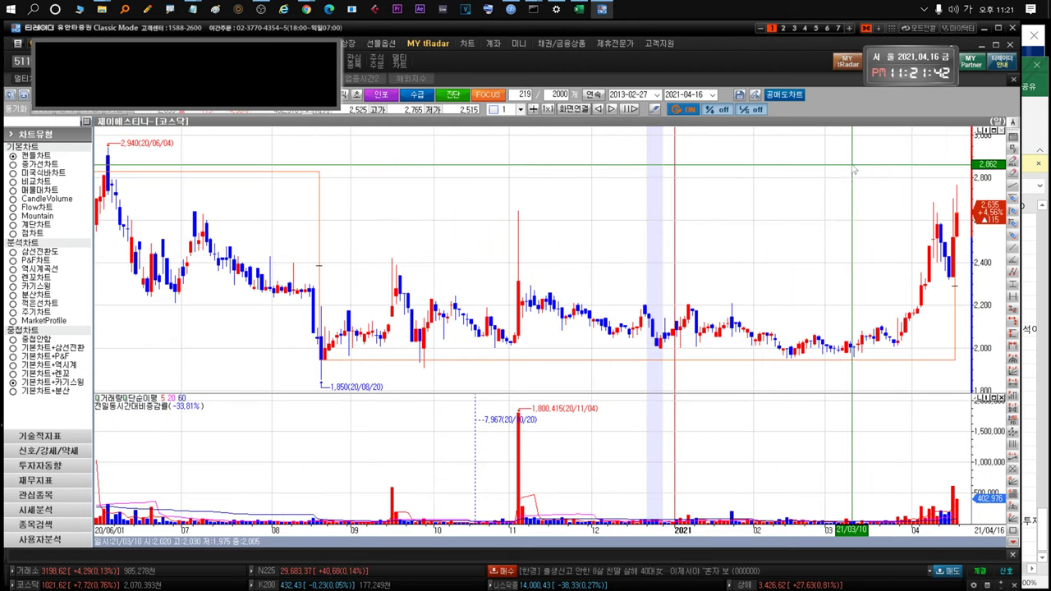
{"action": "scroll", "coordinate": [851, 165], "scroll_direction": "down", "scroll_amount": 5}
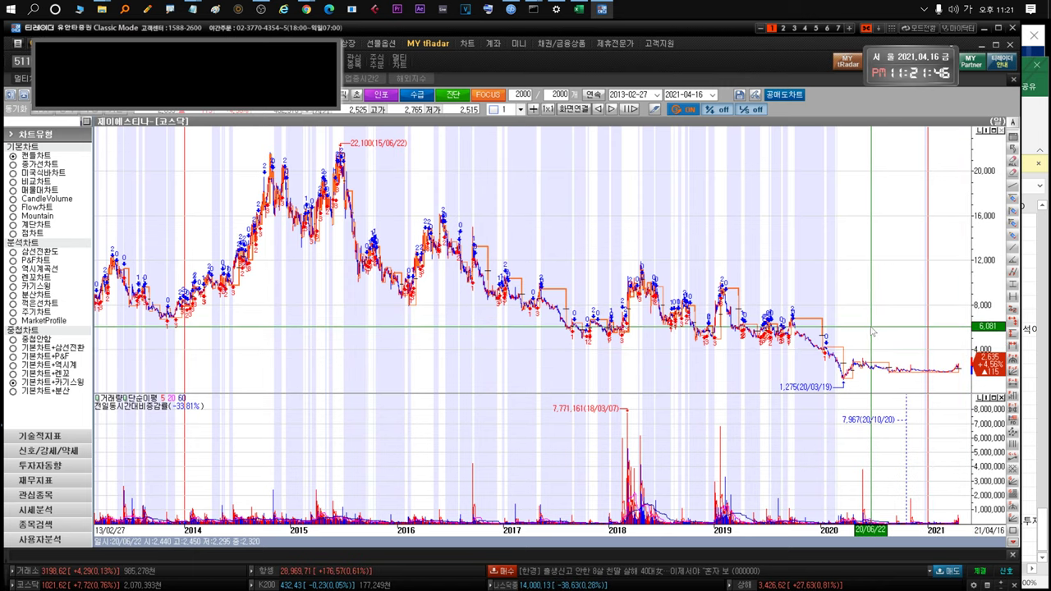
{"action": "scroll", "coordinate": [969, 348], "scroll_direction": "up", "scroll_amount": 10}
{"action": "scroll", "coordinate": [943, 293], "scroll_direction": "down", "scroll_amount": 5}
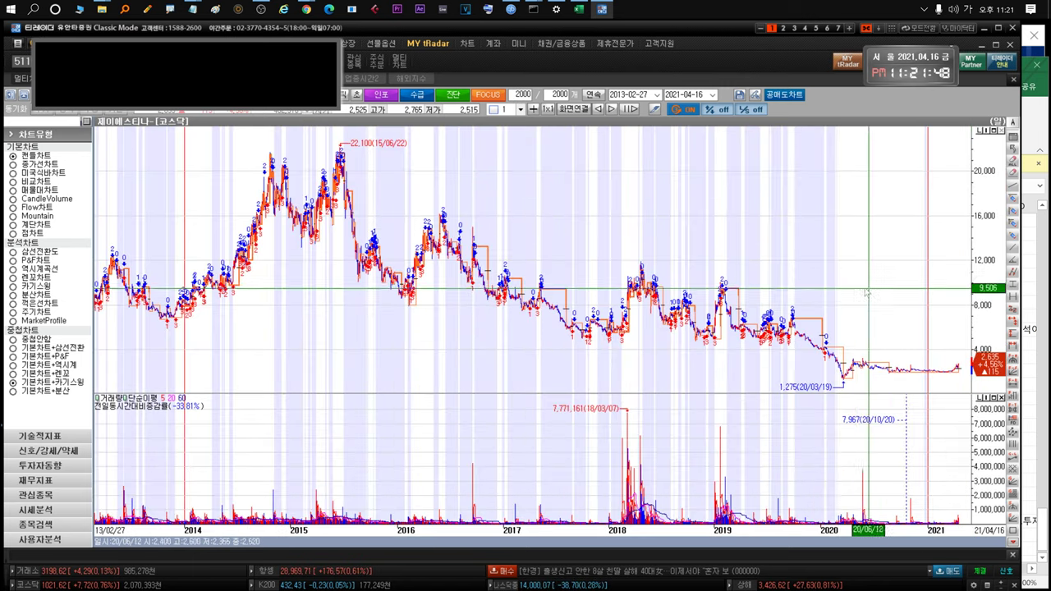
{"action": "left_click_drag", "start_coordinate": [859, 288], "coordinate": [973, 304]}
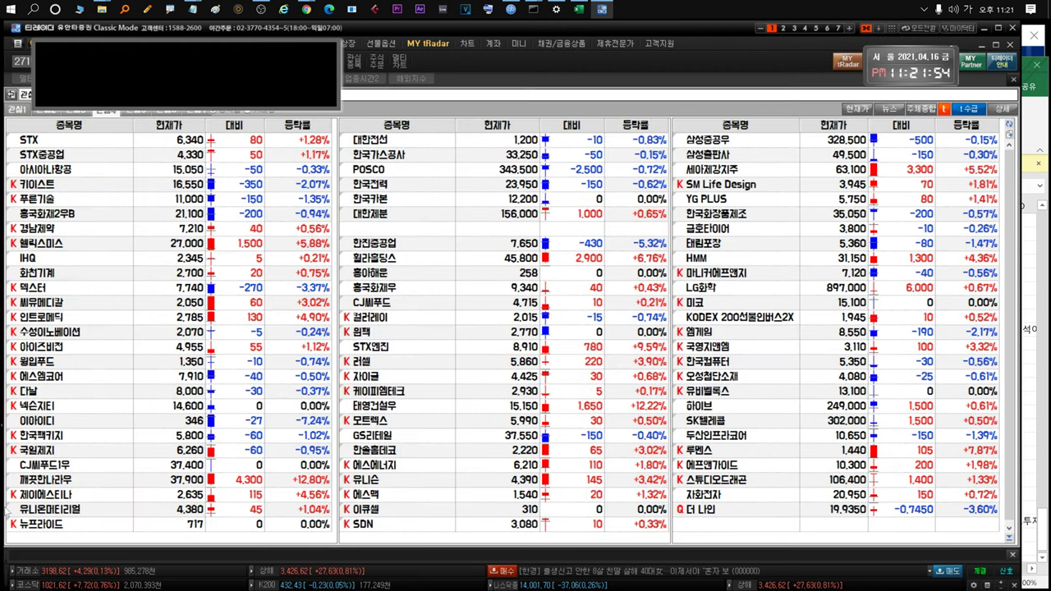
Reopen 제이에스티나's daily chart from the watchlist, examine its range from March 2020 and the 2021-04-16 candle, and close it
{"action": "left_click", "coordinate": [33, 495]}
{"action": "mouse_move", "coordinate": [11, 493]}
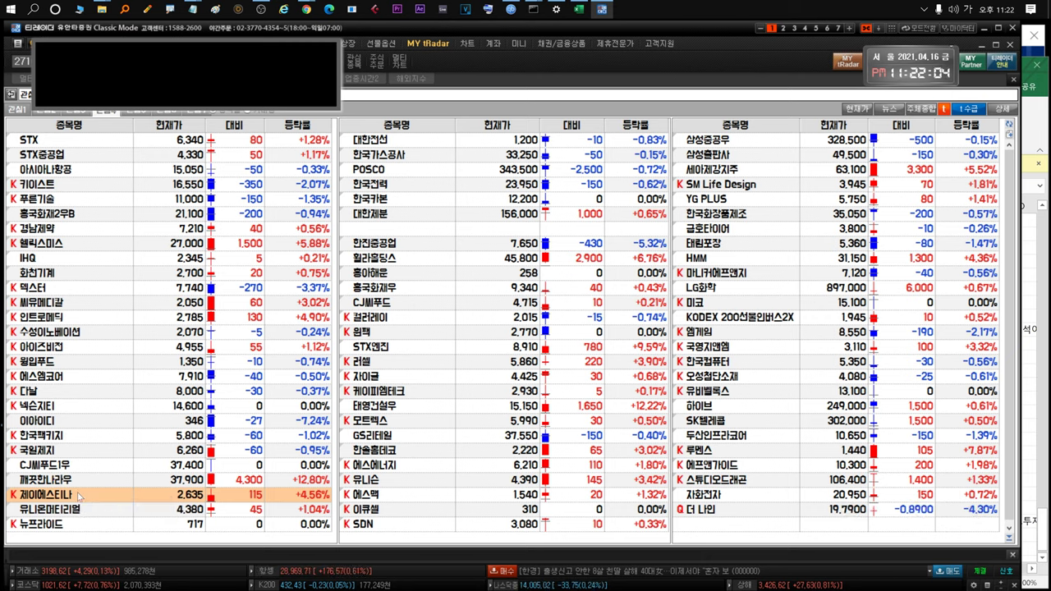
{"action": "left_click", "coordinate": [87, 514]}
{"action": "double_click", "coordinate": [87, 498]}
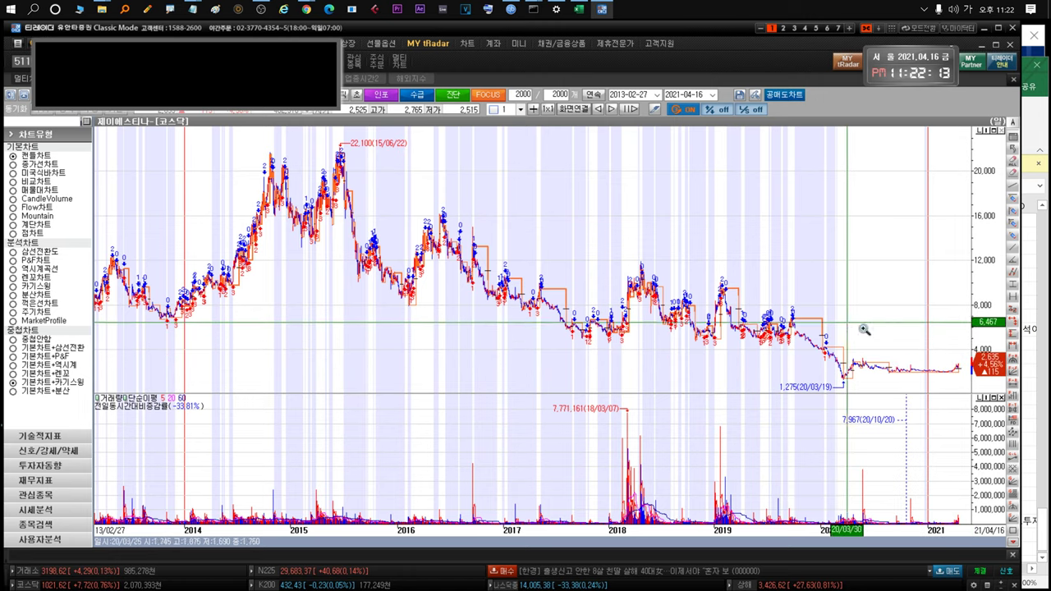
{"action": "left_click_drag", "start_coordinate": [845, 321], "coordinate": [991, 354]}
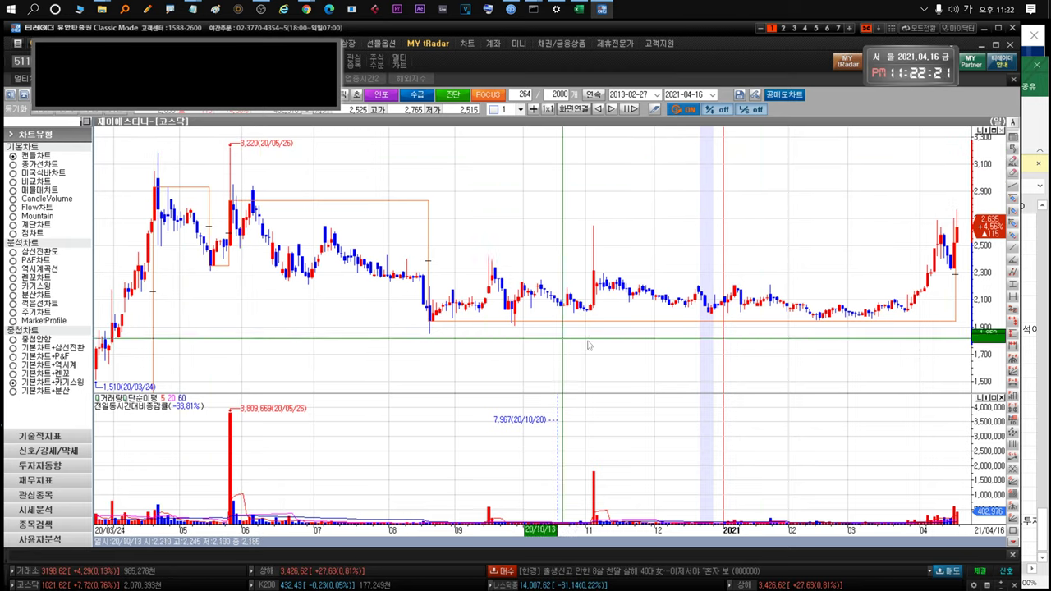
{"action": "mouse_move", "coordinate": [961, 220]}
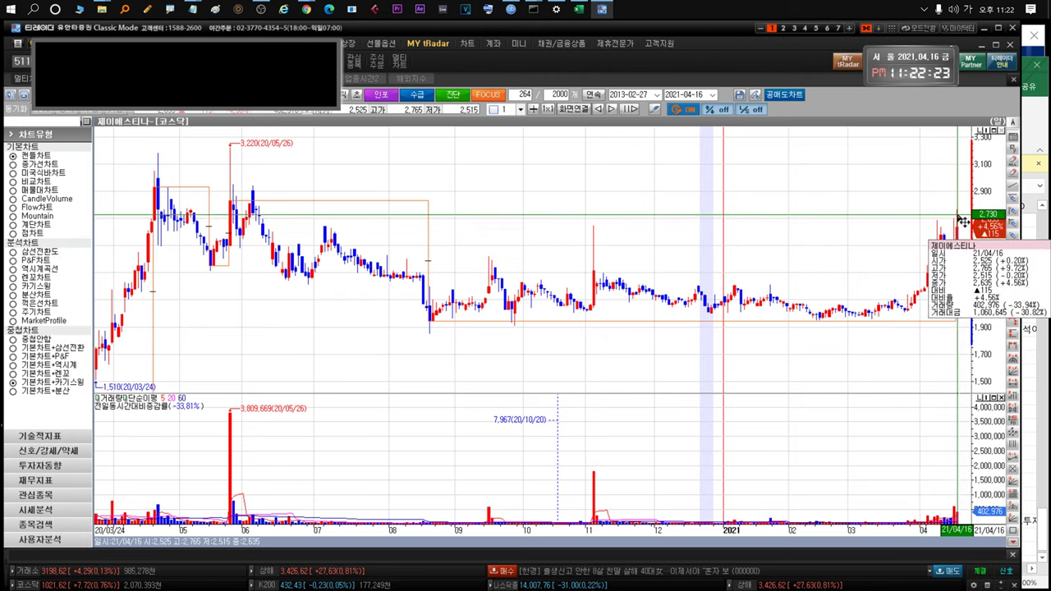
{"action": "key", "text": "Escape"}
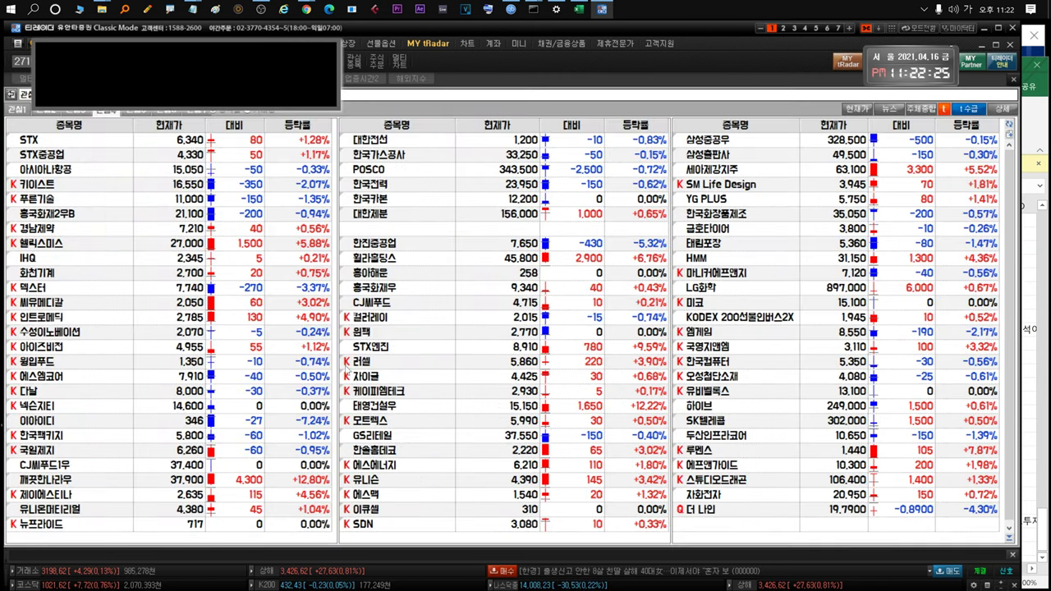
Open 유니온머티리얼's daily chart, examine its full history since February 2013 and its latest candles, and return to the watchlist
{"action": "left_click", "coordinate": [73, 509]}
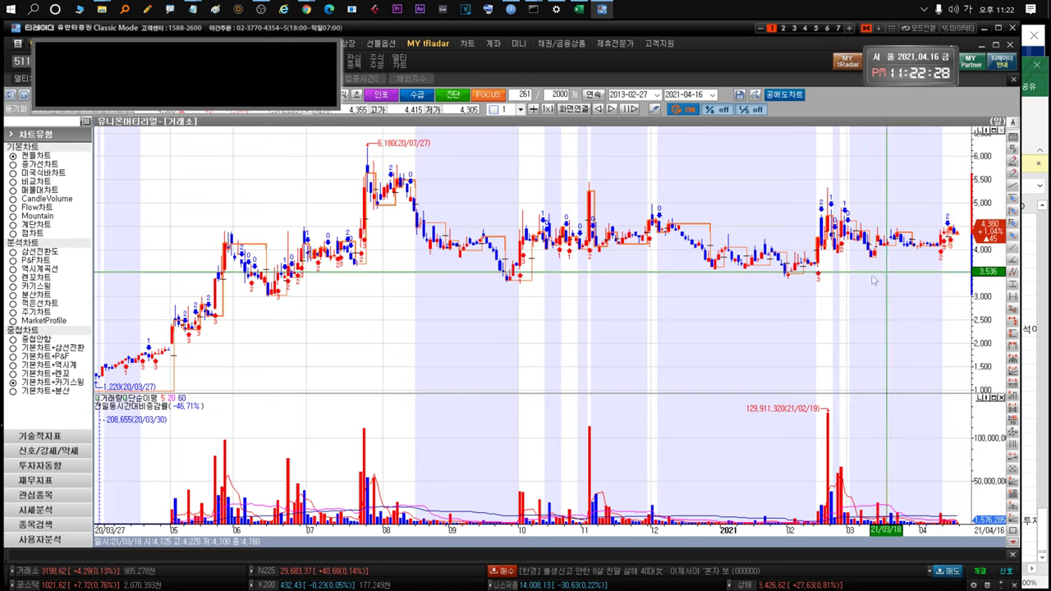
{"action": "left_click_drag", "start_coordinate": [831, 278], "coordinate": [385, 307]}
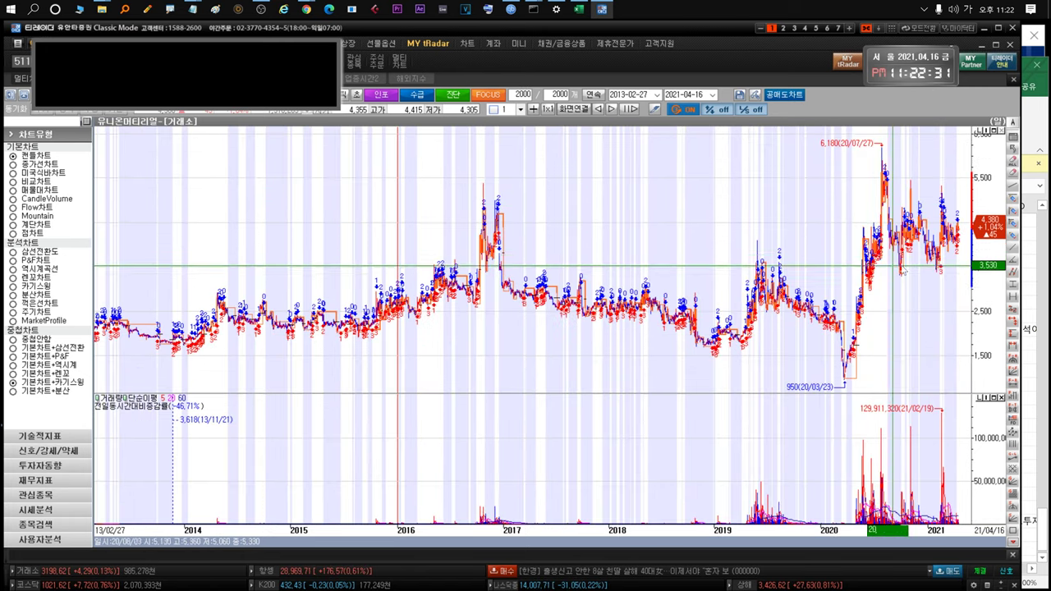
{"action": "mouse_move", "coordinate": [950, 239]}
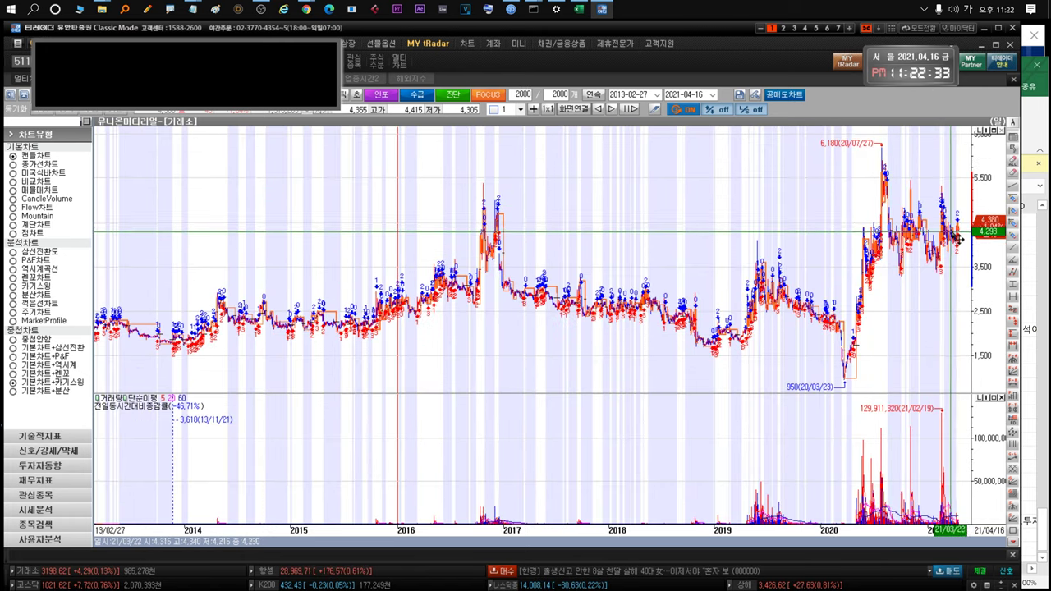
{"action": "key", "text": "Escape"}
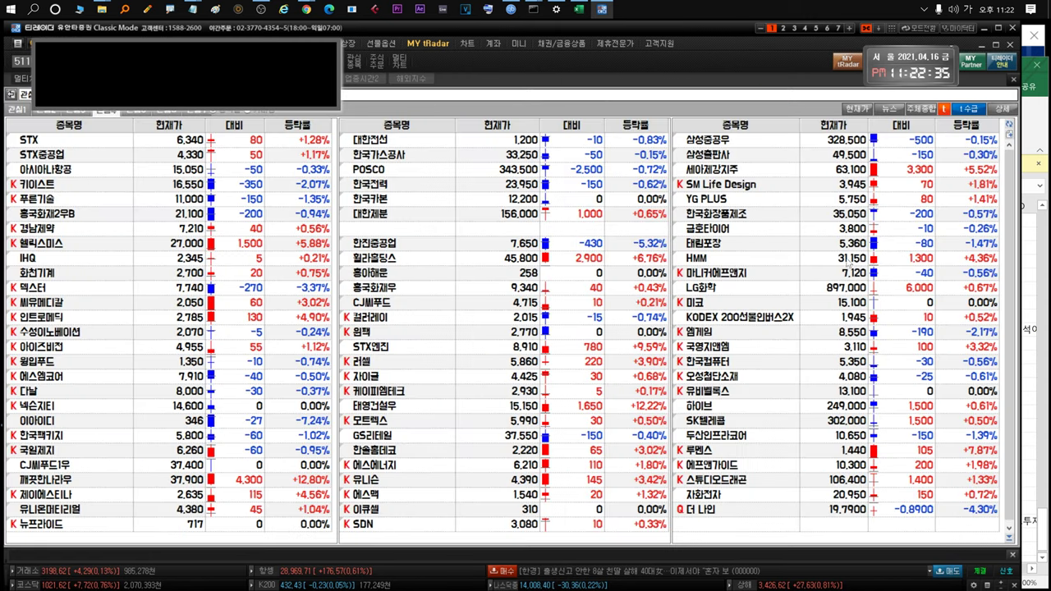
Open the 뉴프라이드 news article about consolidating its shares from 3원 to 16원 par value
{"action": "left_click", "coordinate": [100, 514]}
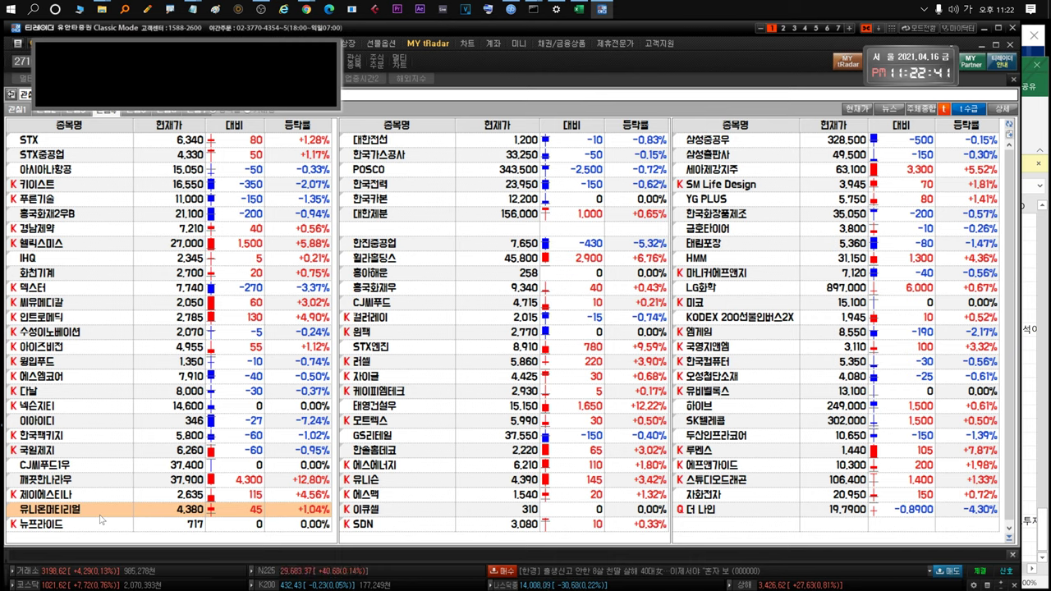
{"action": "left_click", "coordinate": [94, 513]}
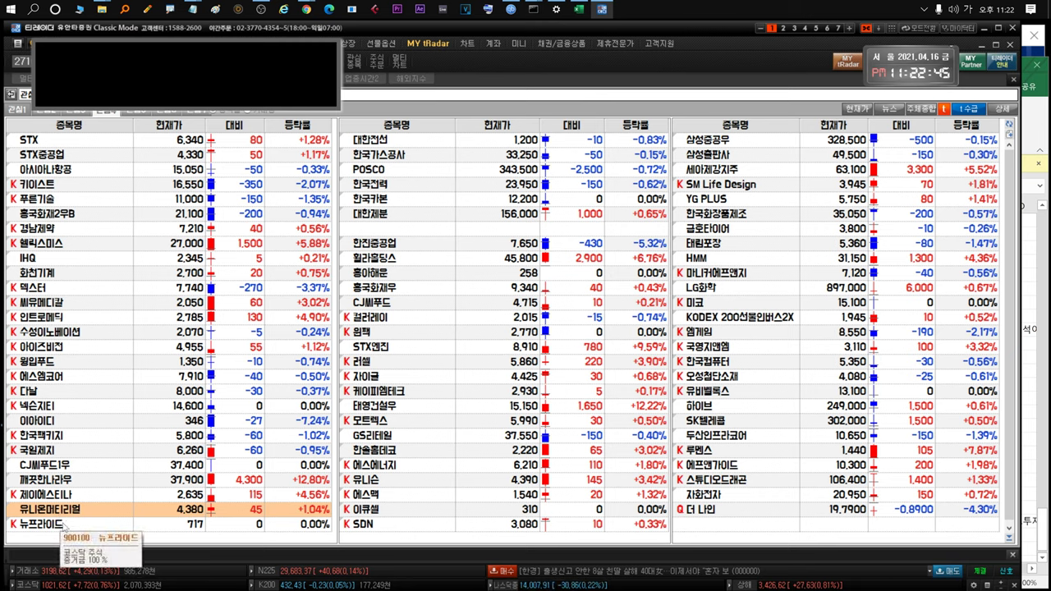
{"action": "left_click", "coordinate": [63, 526]}
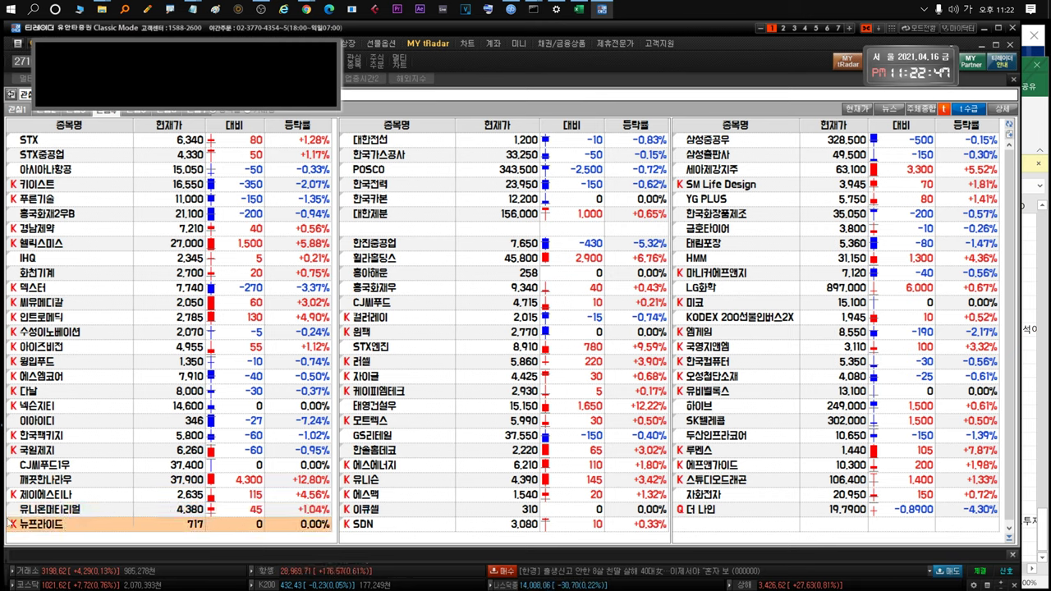
{"action": "left_click", "coordinate": [9, 522]}
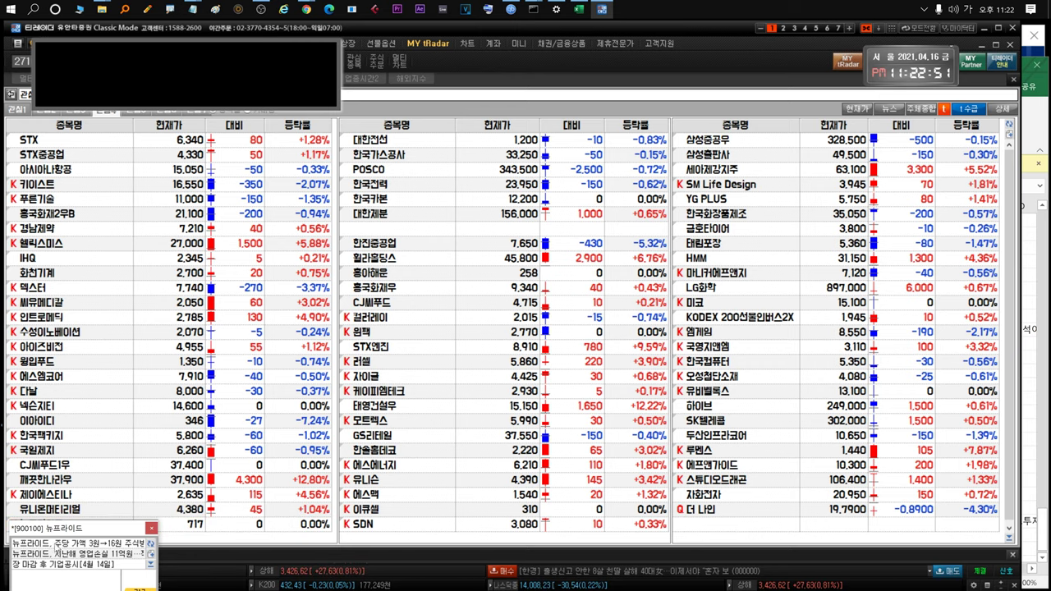
{"action": "left_click", "coordinate": [58, 544]}
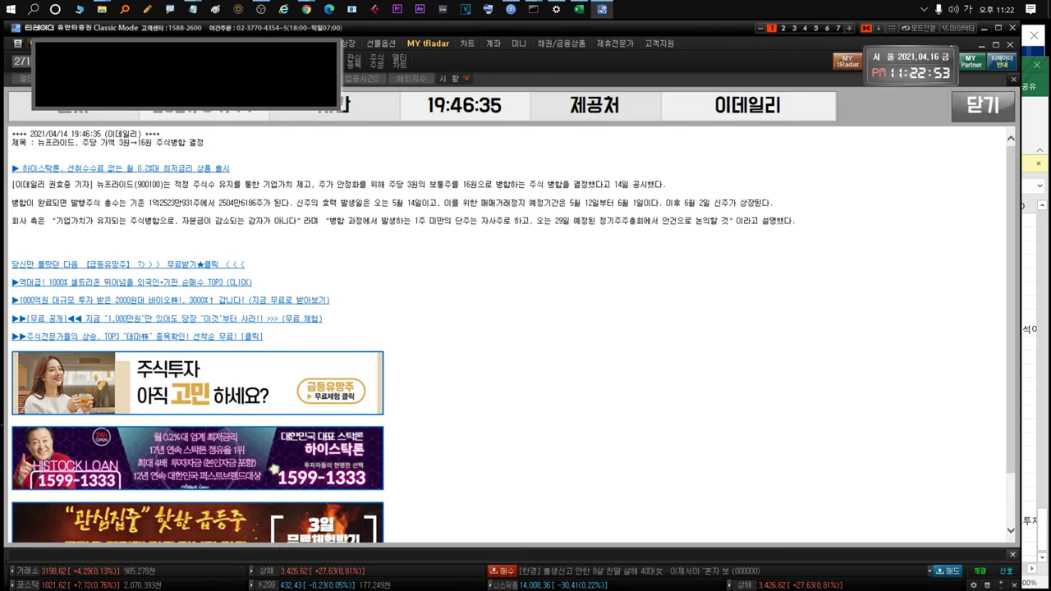
Read the article's paragraphs on the share consolidation and trading suspension dates, and close the article
{"action": "left_click_drag", "start_coordinate": [667, 185], "coordinate": [244, 185]}
{"action": "left_click_drag", "start_coordinate": [674, 237], "coordinate": [140, 191]}
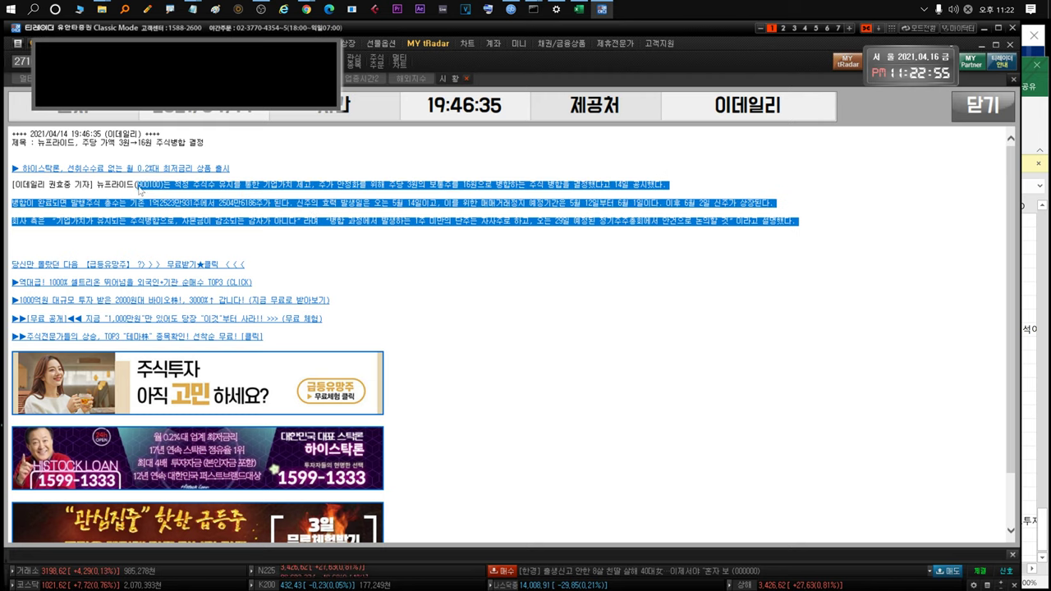
{"action": "left_click", "coordinate": [486, 234]}
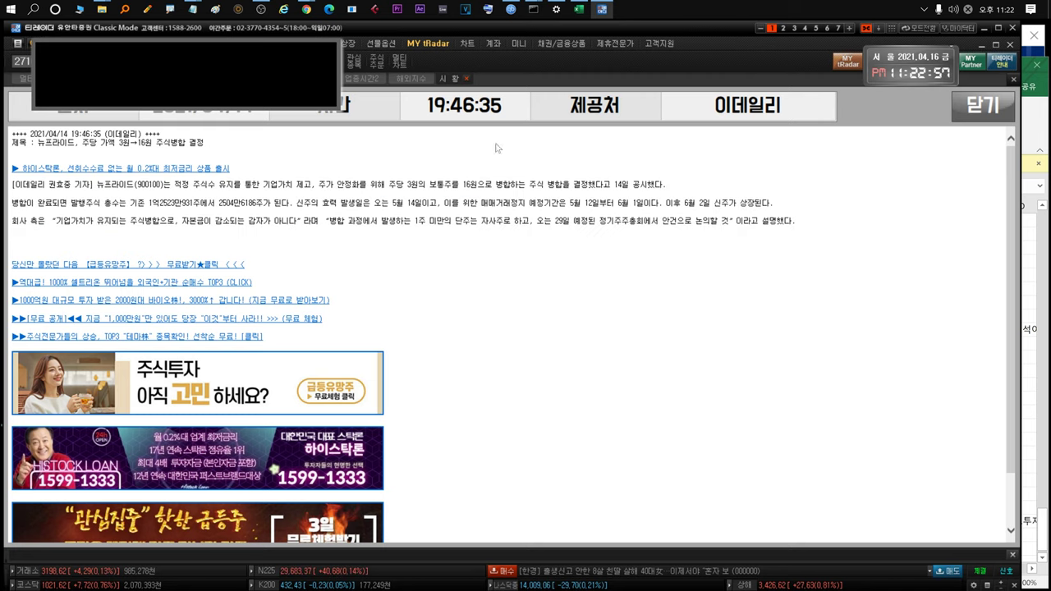
{"action": "left_click", "coordinate": [466, 79]}
Open the daily candle chart of 대한전선, examine its price swings, and return to the watchlist
{"action": "left_click", "coordinate": [397, 143]}
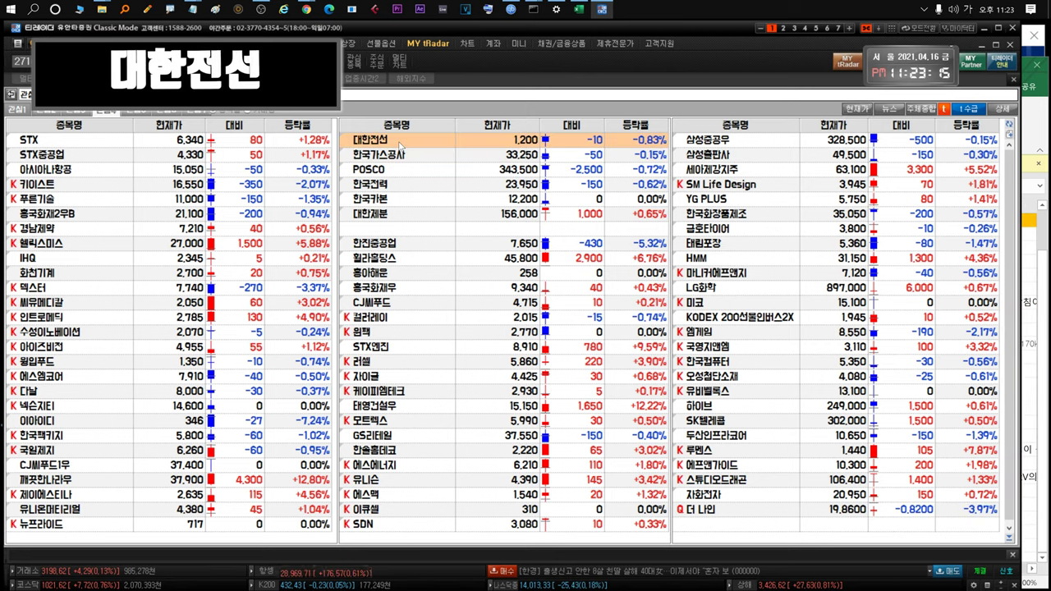
{"action": "double_click", "coordinate": [400, 141]}
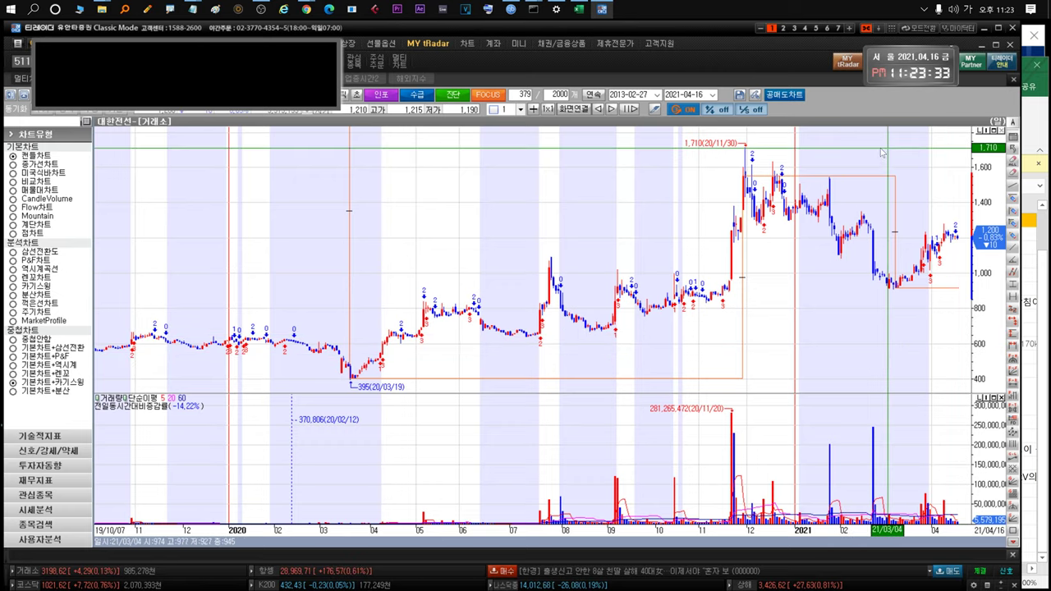
{"action": "key", "text": "Escape"}
Examine the 한국가스공사 daily chart over its full history and its recent months, and return to the watchlist
{"action": "double_click", "coordinate": [404, 156]}
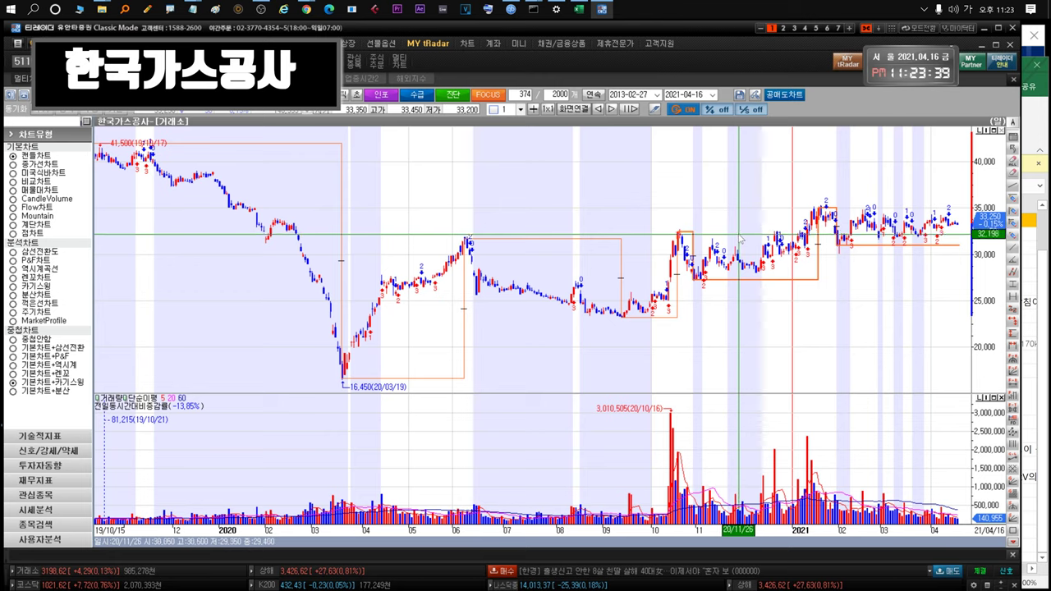
{"action": "scroll", "coordinate": [839, 192], "scroll_direction": "down", "scroll_amount": 5}
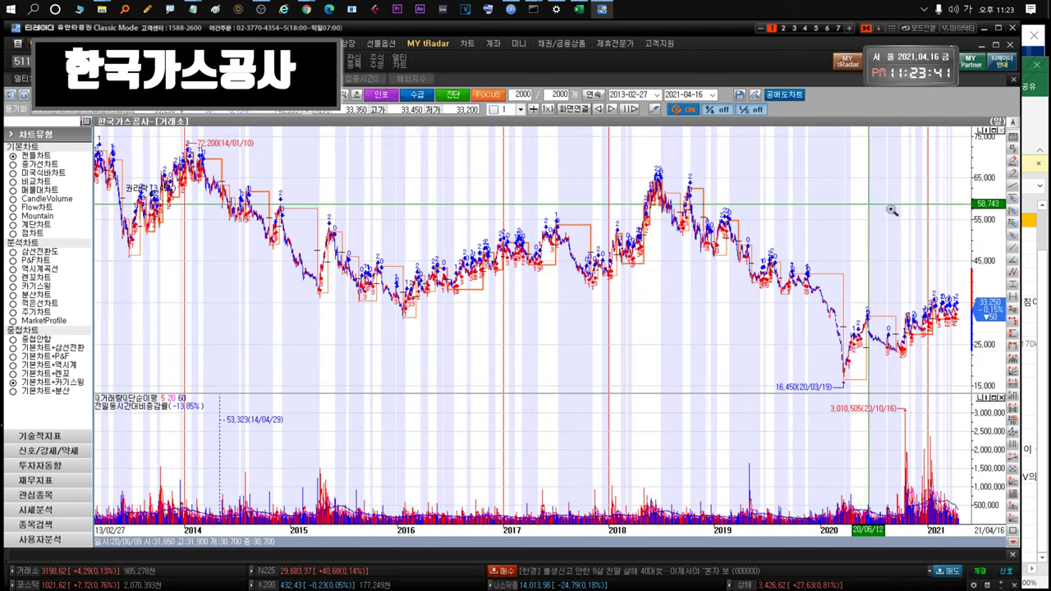
{"action": "scroll", "coordinate": [891, 211], "scroll_direction": "up", "scroll_amount": 3}
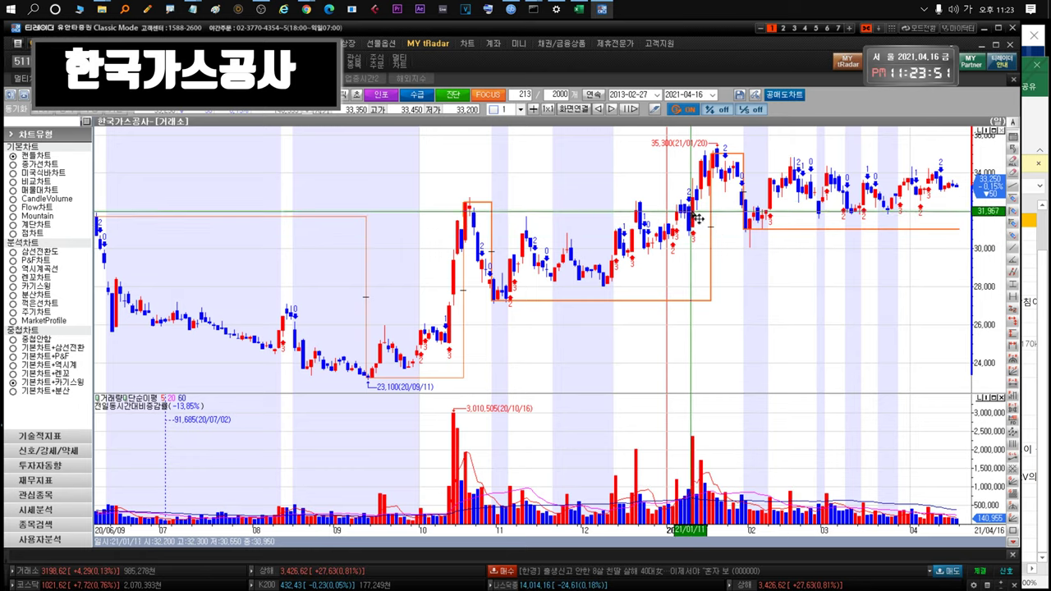
{"action": "key", "text": "Escape"}
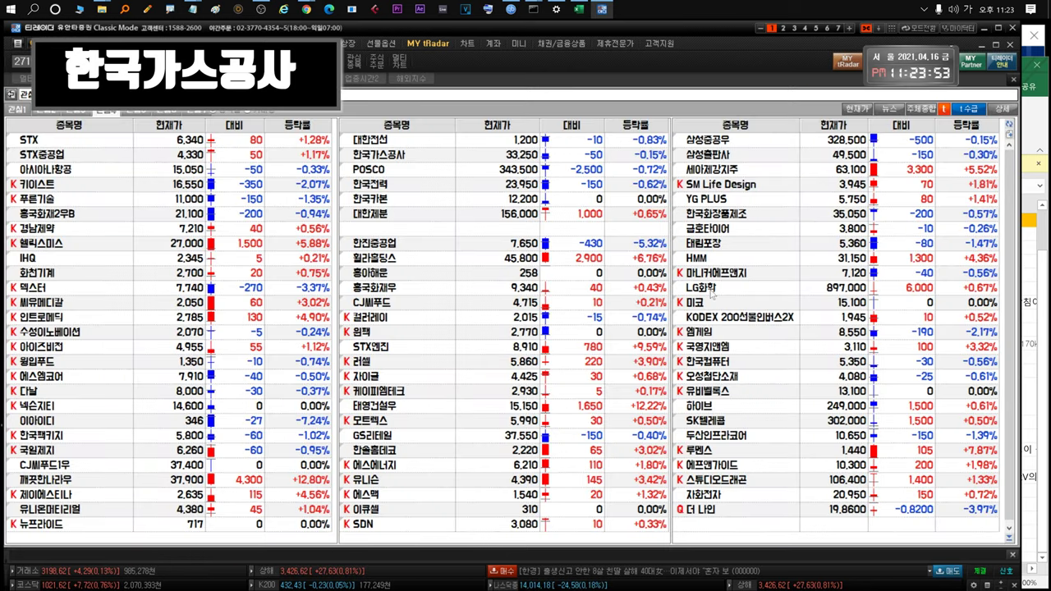
{"action": "left_click", "coordinate": [710, 303]}
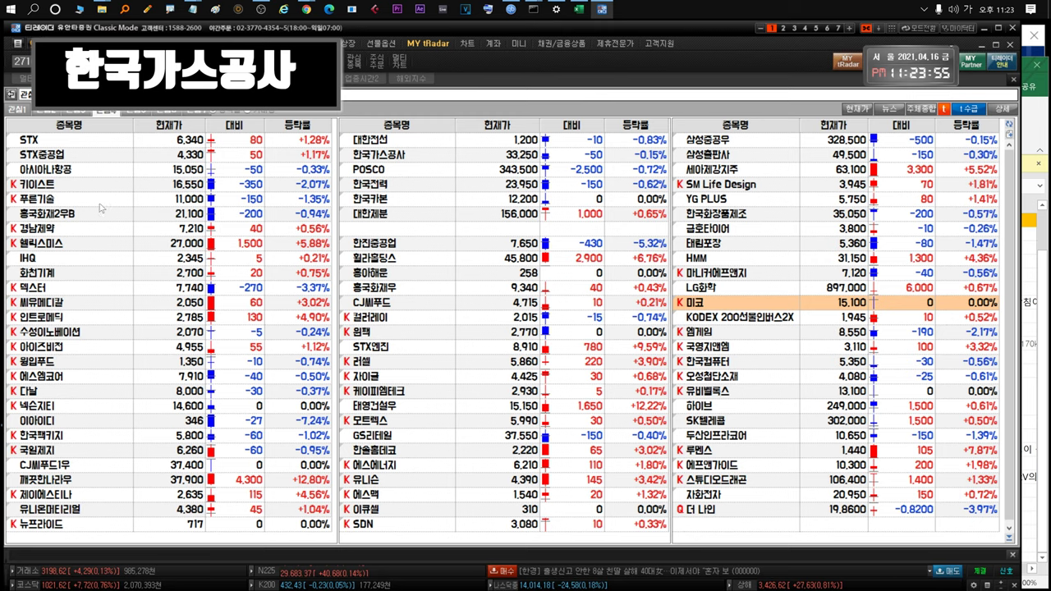
{"action": "left_click", "coordinate": [59, 156]}
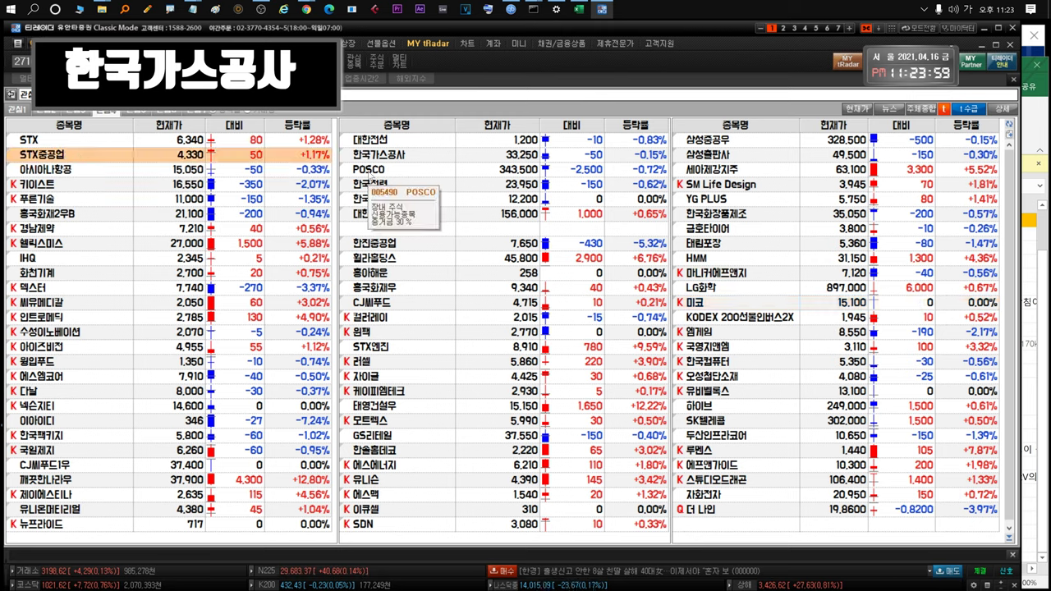
{"action": "left_click", "coordinate": [370, 170]}
{"action": "left_click", "coordinate": [377, 184]}
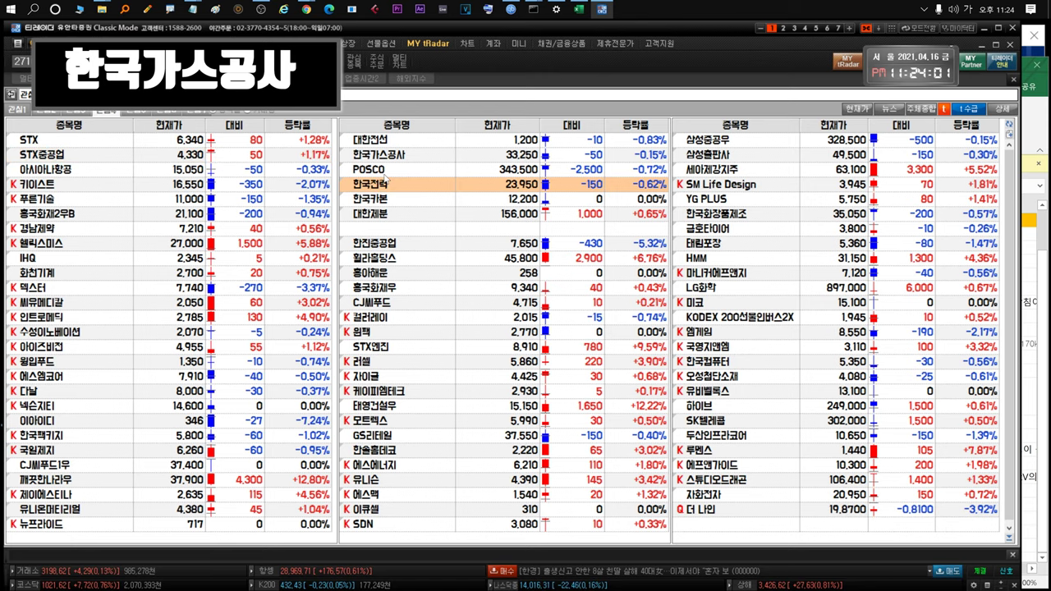
Examine the POSCO daily chart over its full history back to 2013 and its trend since mid-2020
{"action": "left_click", "coordinate": [386, 172]}
{"action": "key", "text": "ctrl+Tab"}
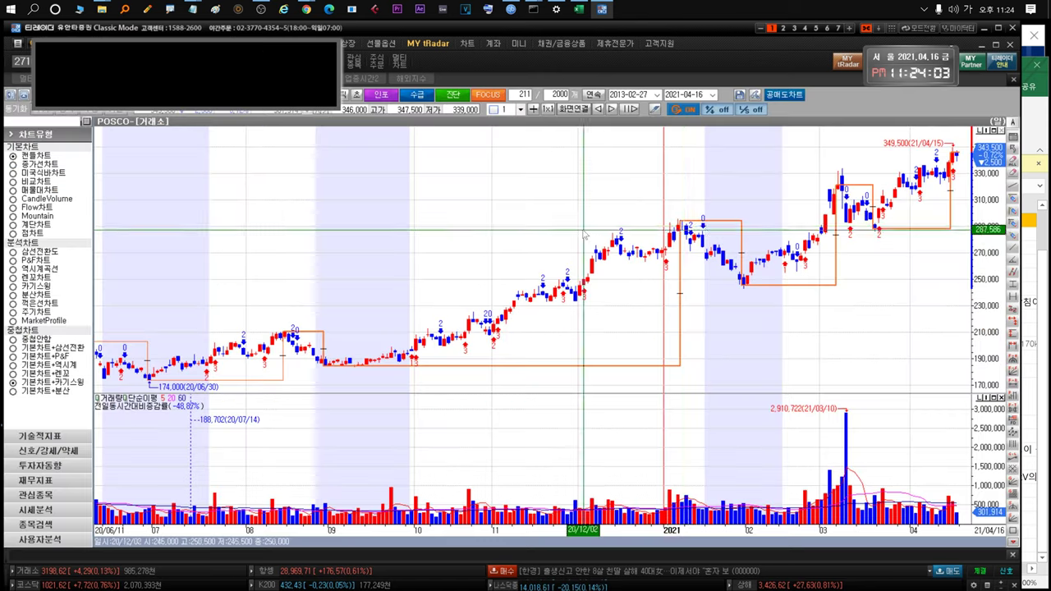
{"action": "mouse_move", "coordinate": [957, 161]}
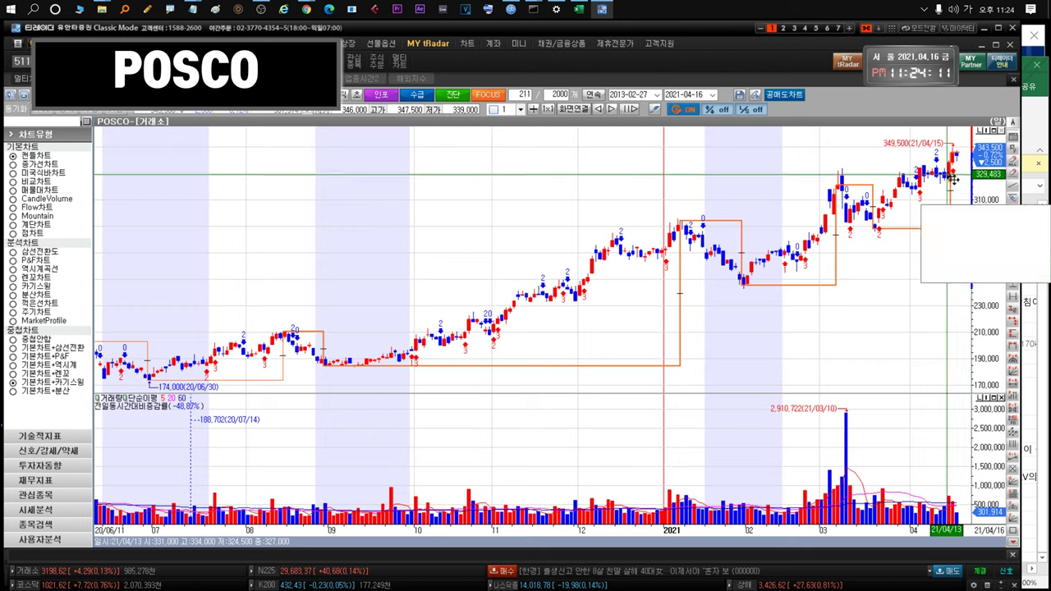
{"action": "left_click_drag", "start_coordinate": [945, 231], "coordinate": [587, 270]}
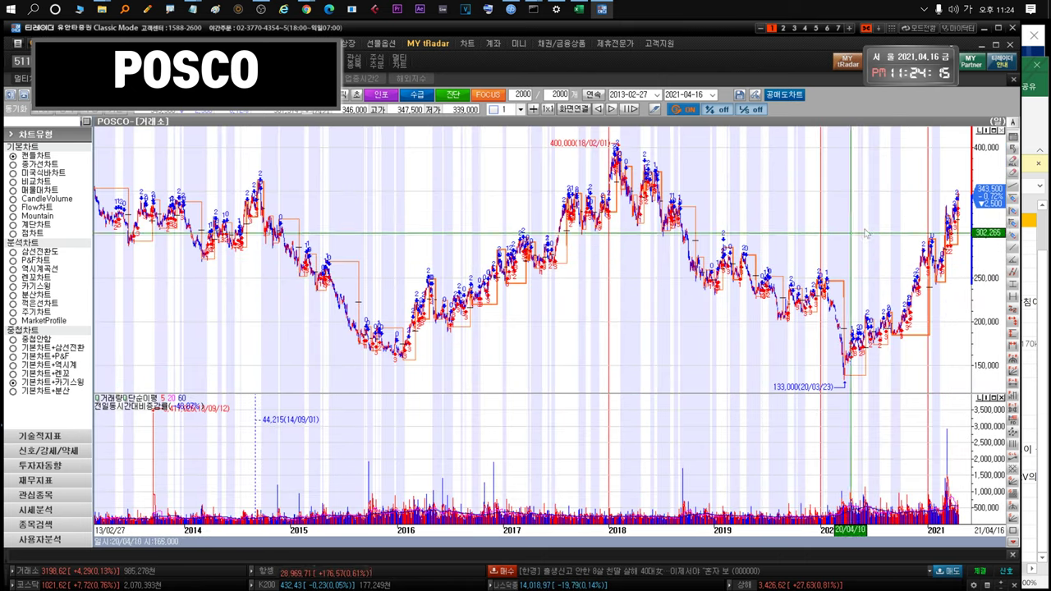
{"action": "left_click_drag", "start_coordinate": [865, 170], "coordinate": [1044, 168]}
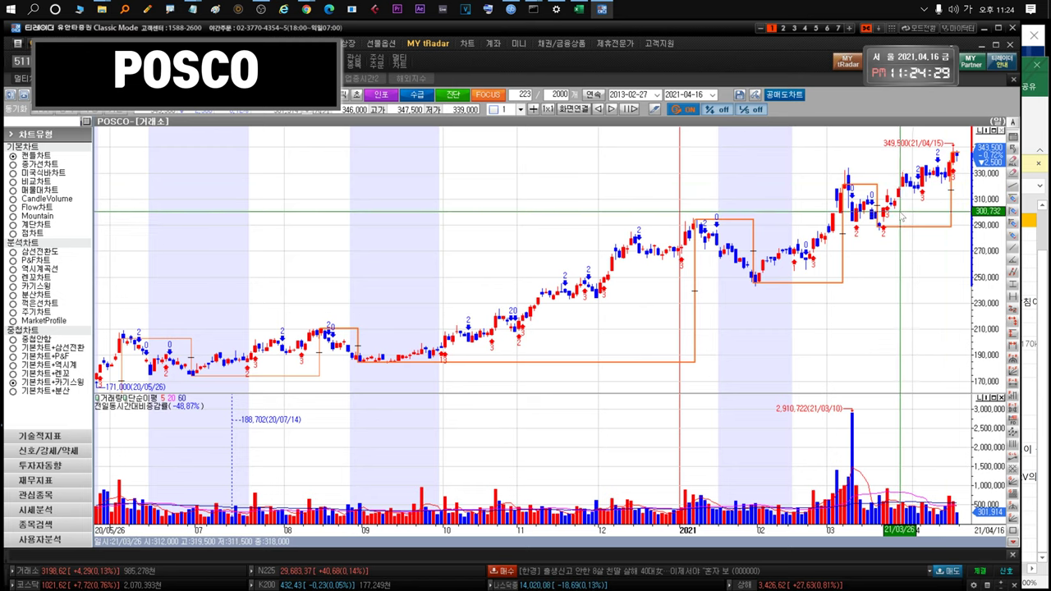
{"action": "mouse_move", "coordinate": [761, 283]}
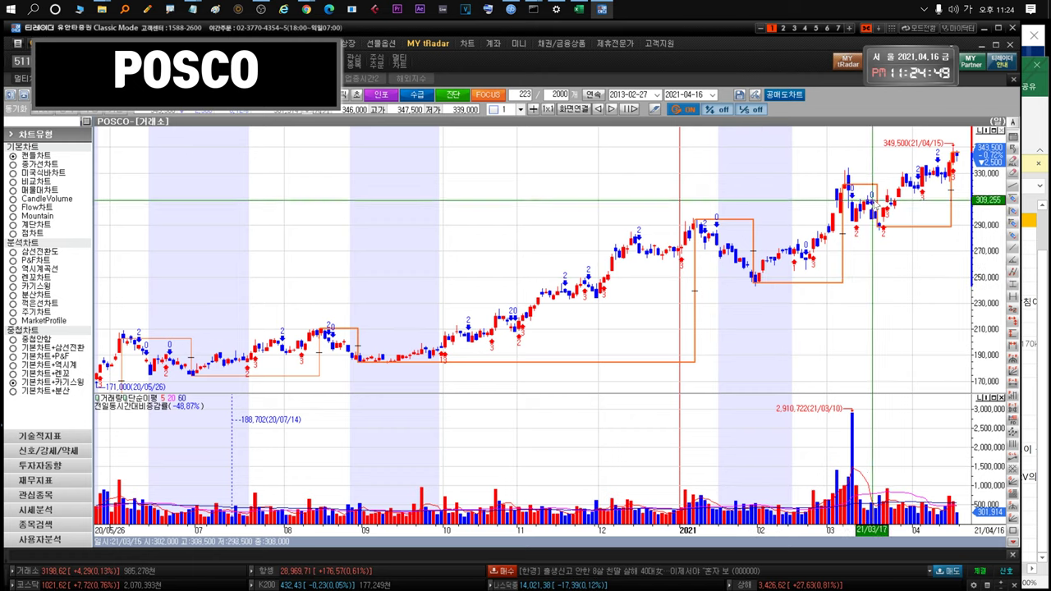
Switch to the stock workbook in Excel and open the posco sheet
{"action": "left_click", "coordinate": [1043, 306]}
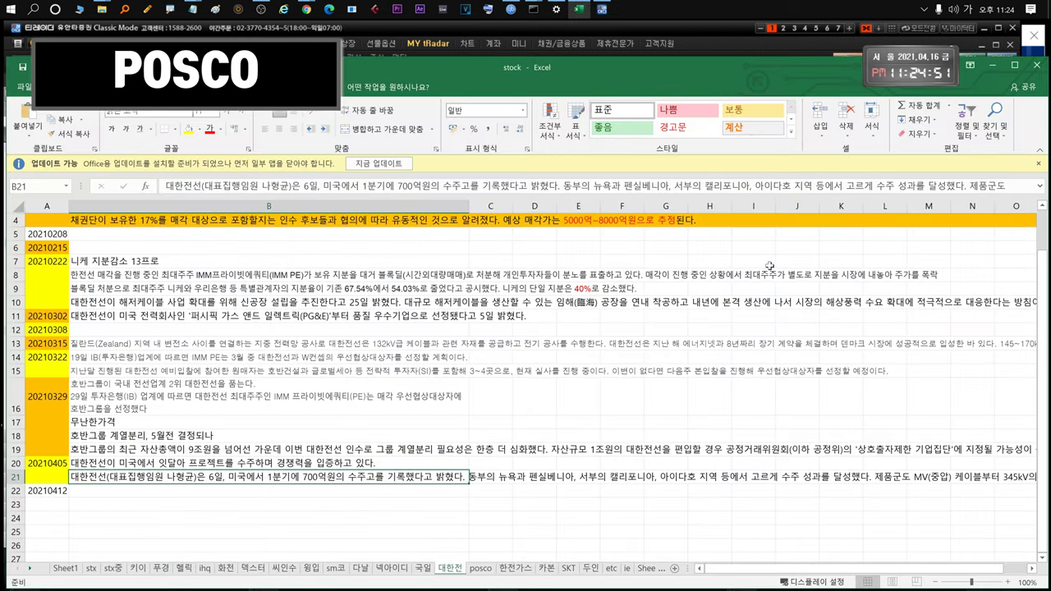
{"action": "left_click", "coordinate": [375, 38]}
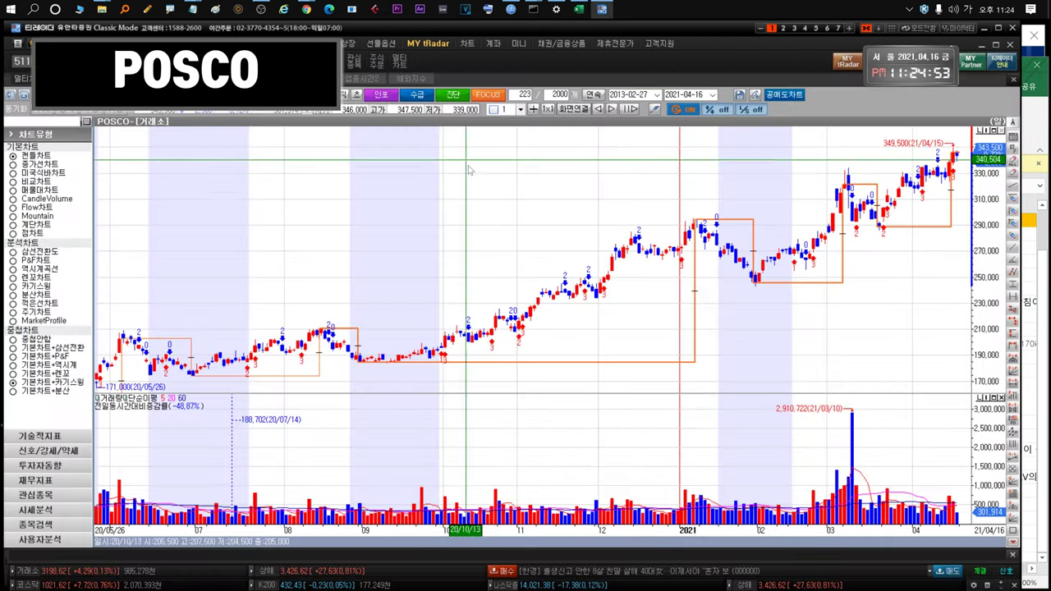
{"action": "key", "text": "alt+Tab"}
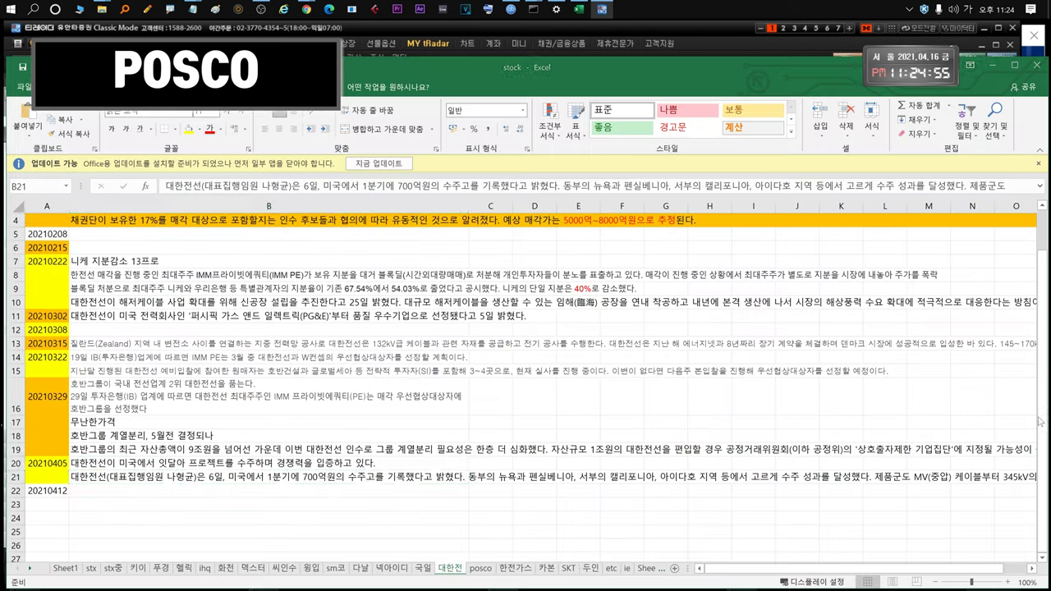
{"action": "left_click", "coordinate": [480, 568]}
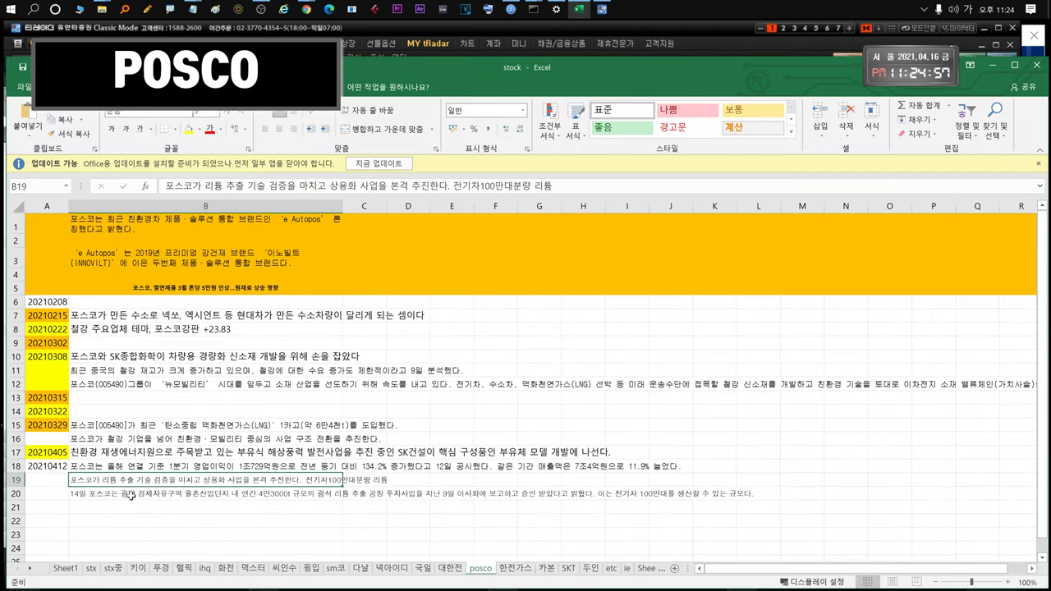
Read the POSCO notes in rows 18 and 19 on first-quarter operating profit and lithium extraction, highlighting the key phrases
{"action": "left_click", "coordinate": [130, 495]}
{"action": "left_click", "coordinate": [147, 478]}
{"action": "double_click", "coordinate": [220, 468]}
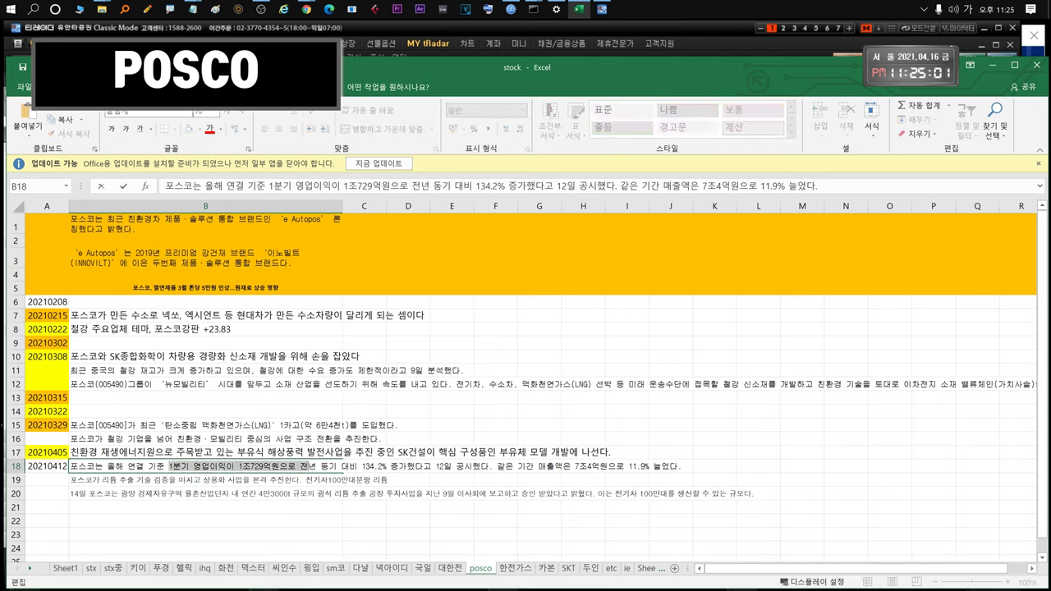
{"action": "left_click", "coordinate": [165, 480]}
{"action": "double_click", "coordinate": [135, 479]}
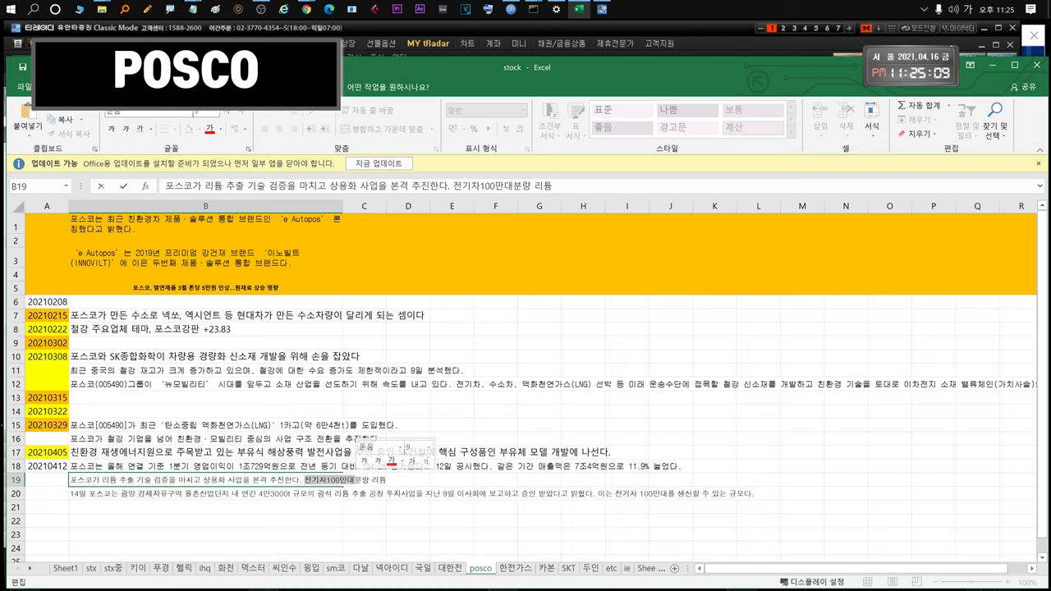
Read the row 20 note on POSCO's lithium extraction plant investment in 광양, highlighting its text
{"action": "left_click", "coordinate": [236, 494]}
{"action": "double_click", "coordinate": [140, 495]}
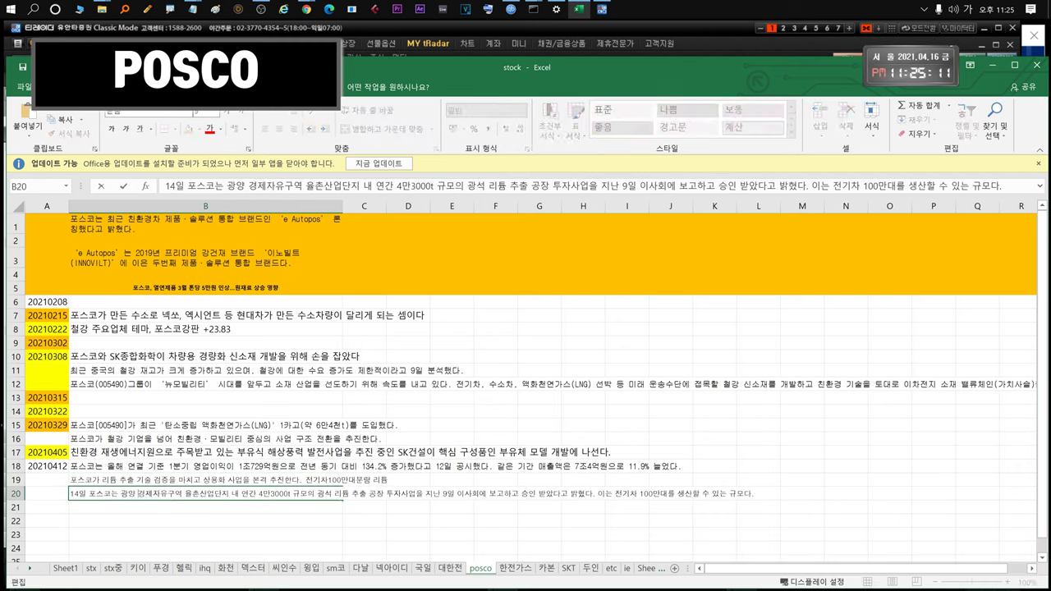
{"action": "left_click_drag", "start_coordinate": [102, 494], "coordinate": [578, 494]}
{"action": "left_click_drag", "start_coordinate": [661, 494], "coordinate": [69, 494]}
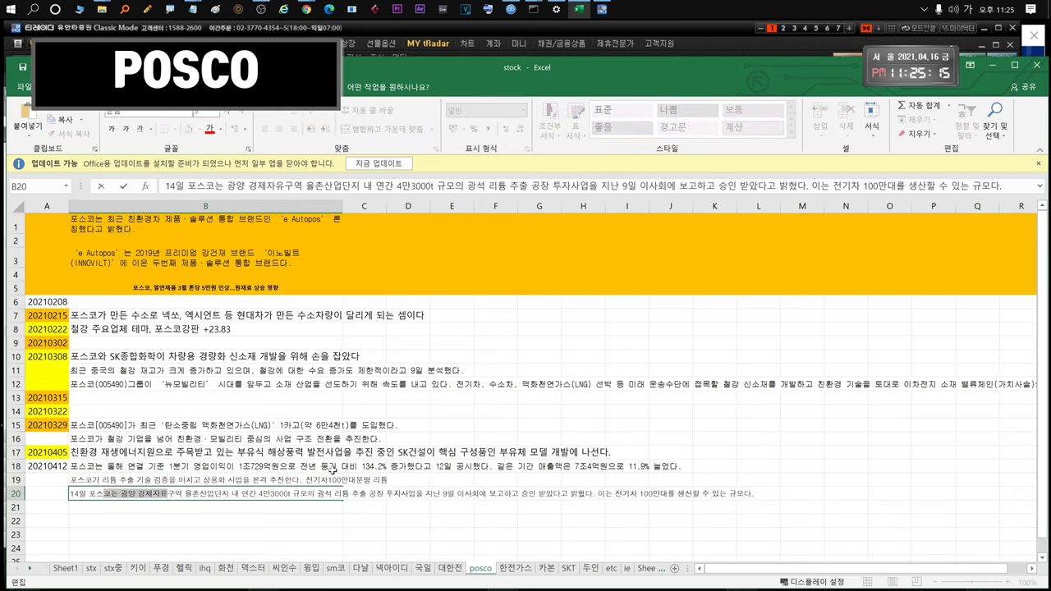
Switch back to tRadar and examine the 한국전력 daily chart from March 2020 to its latest candles
{"action": "left_click", "coordinate": [686, 32]}
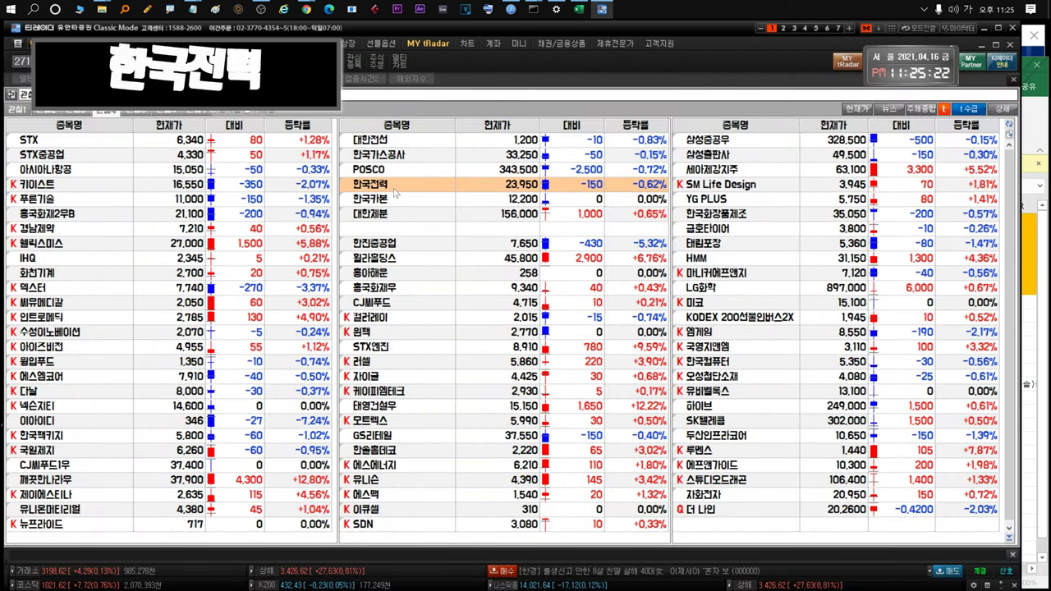
{"action": "double_click", "coordinate": [388, 187]}
{"action": "left_click_drag", "start_coordinate": [840, 266], "coordinate": [1015, 276]}
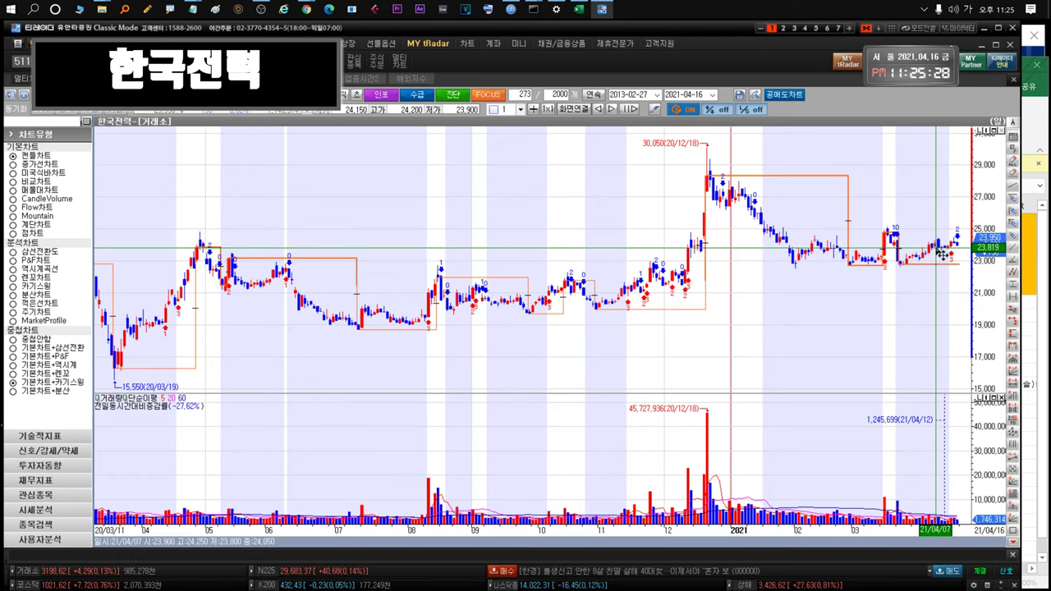
{"action": "mouse_move", "coordinate": [959, 245]}
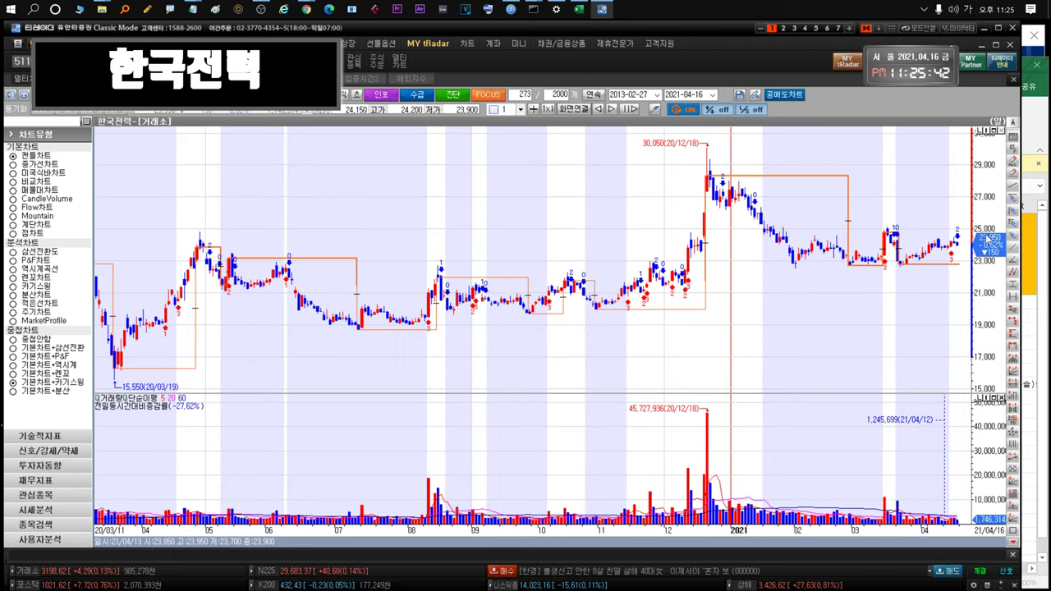
Switch to the stock workbook in Excel, open the 한전가스 sheet and read the 한국전력 note in cell B19
{"action": "left_click", "coordinate": [1047, 268]}
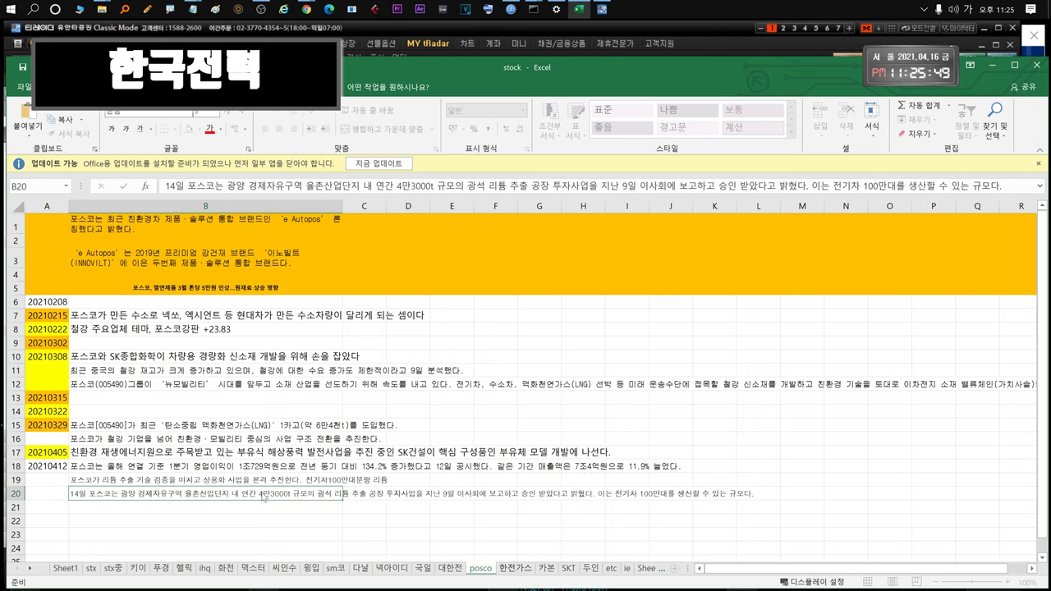
{"action": "key", "text": "ctrl+Page_Down"}
{"action": "left_click", "coordinate": [146, 467]}
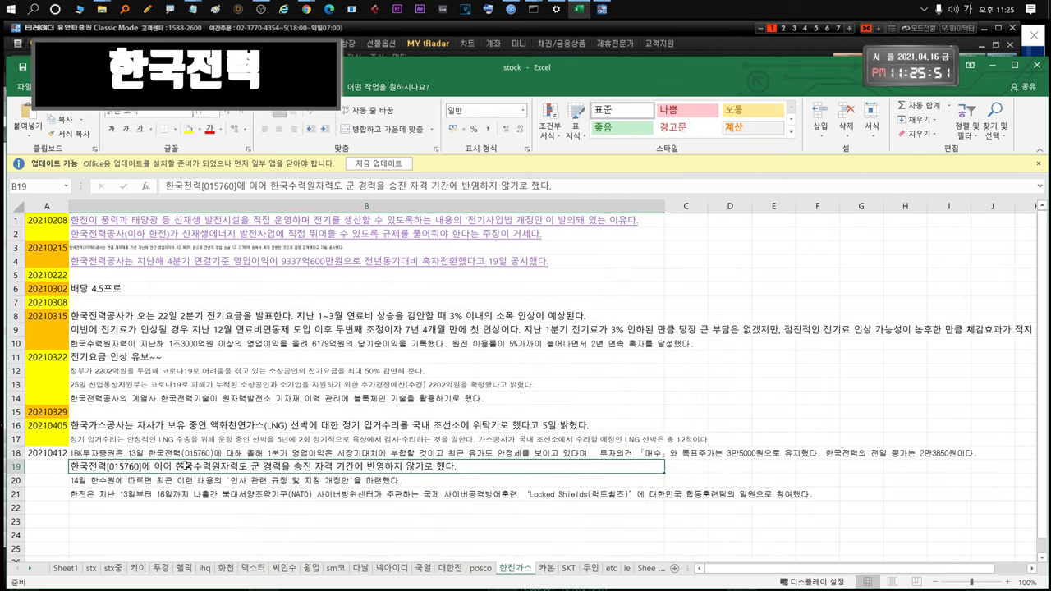
{"action": "double_click", "coordinate": [185, 466]}
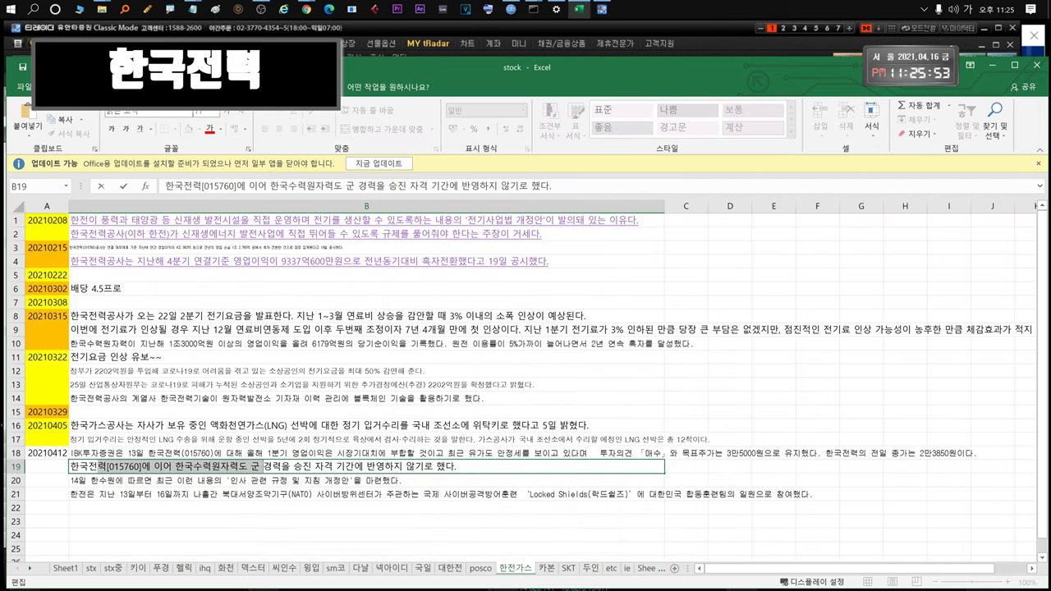
Read the 한국전력 notes in rows 18 to 21, highlighting the phrases on military career credit, oil prices and the NATO cyber-defence exercise
{"action": "left_click", "coordinate": [260, 466]}
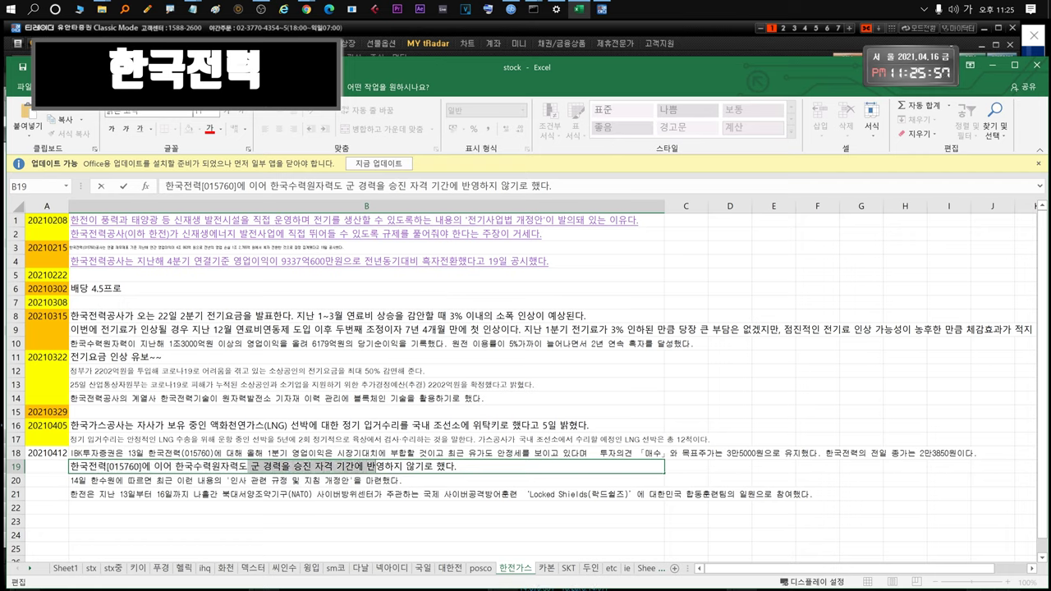
{"action": "left_click", "coordinate": [374, 454]}
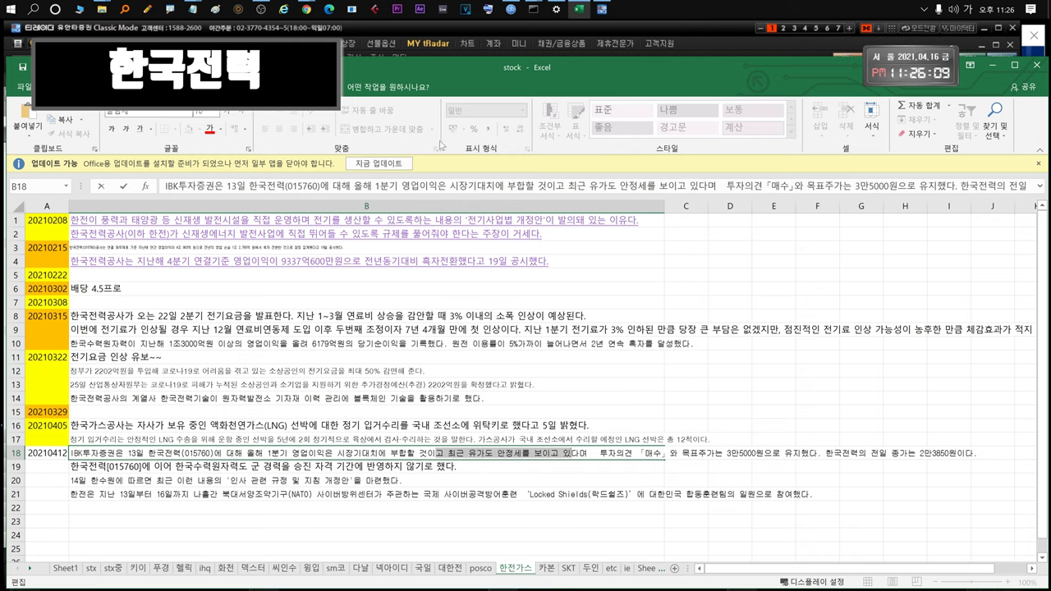
{"action": "left_click", "coordinate": [189, 499]}
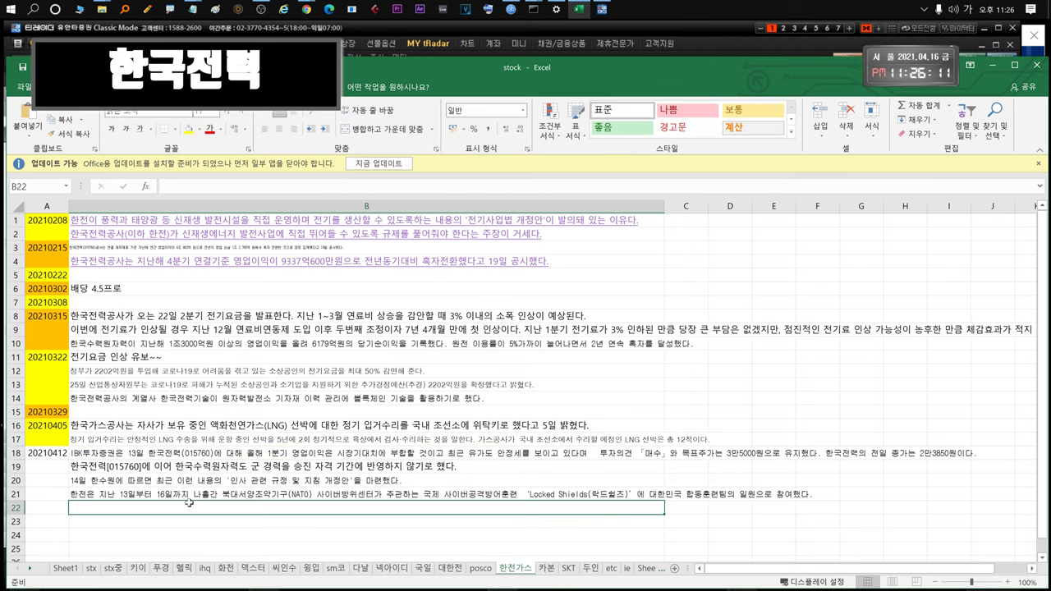
{"action": "left_click", "coordinate": [251, 483]}
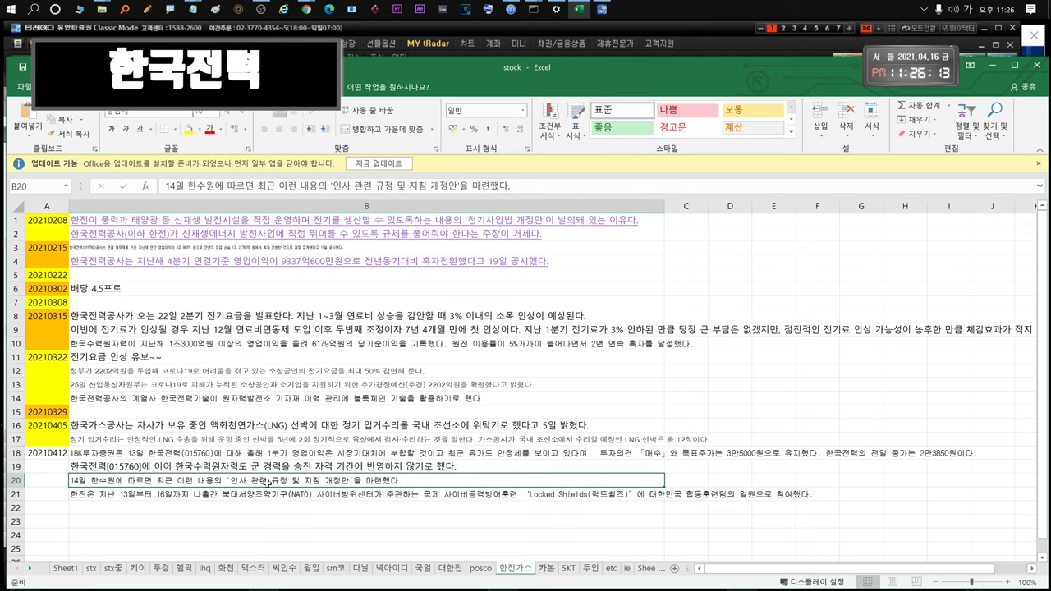
{"action": "left_click", "coordinate": [385, 498]}
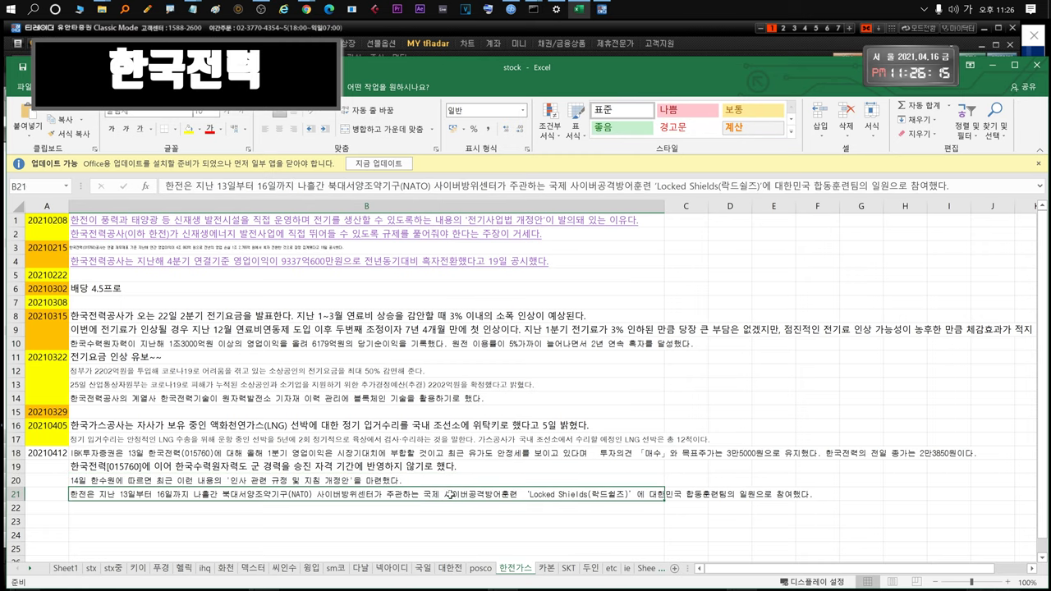
{"action": "double_click", "coordinate": [283, 491]}
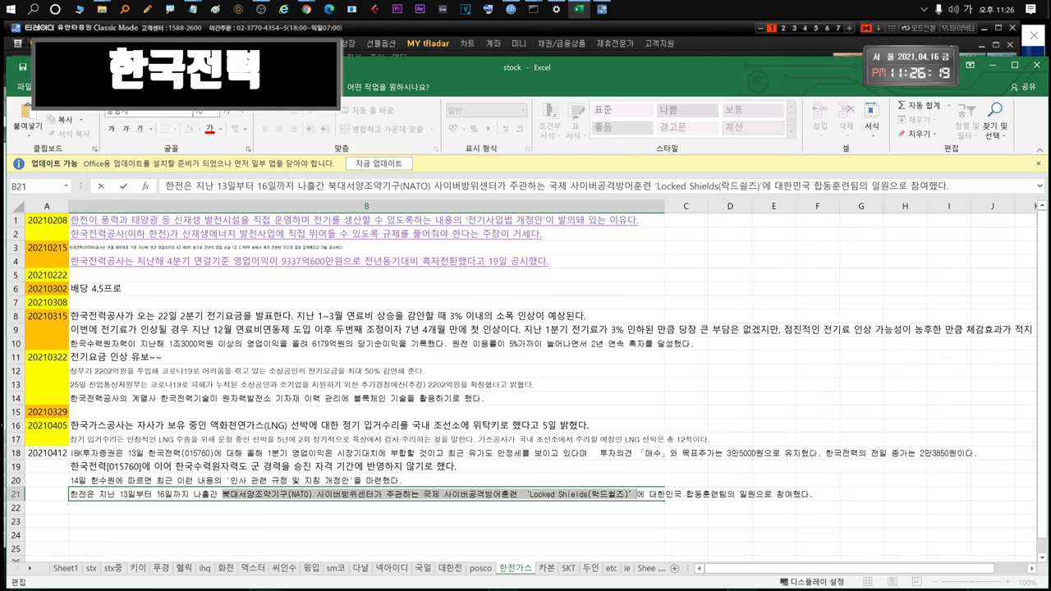
{"action": "key", "text": "Escape"}
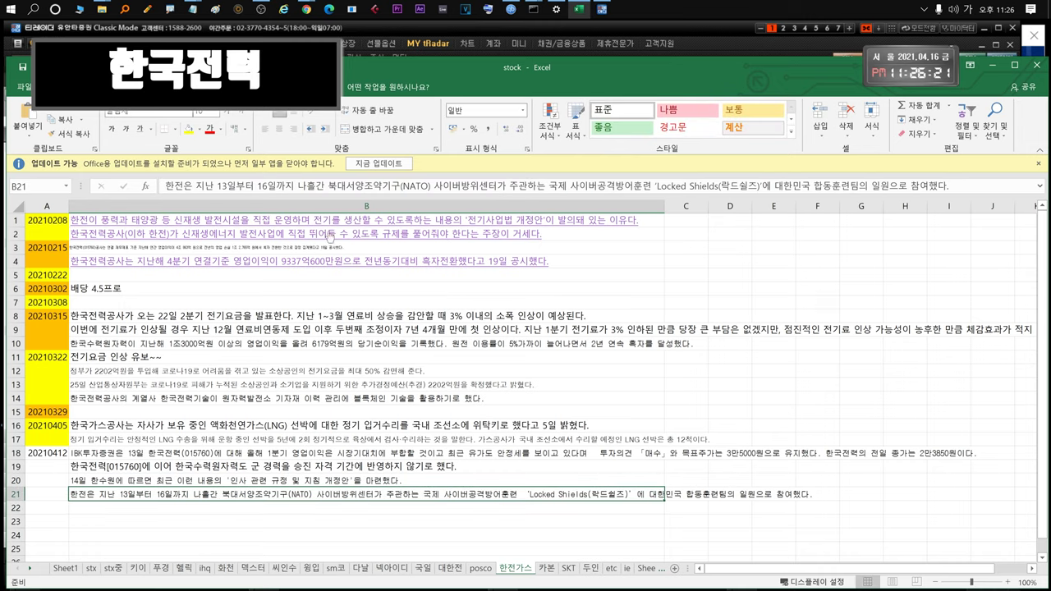
Switch back to tRadar, bring up the 한국카본 daily chart and examine its price moves from 2018 to April 2021
{"action": "left_click", "coordinate": [490, 29]}
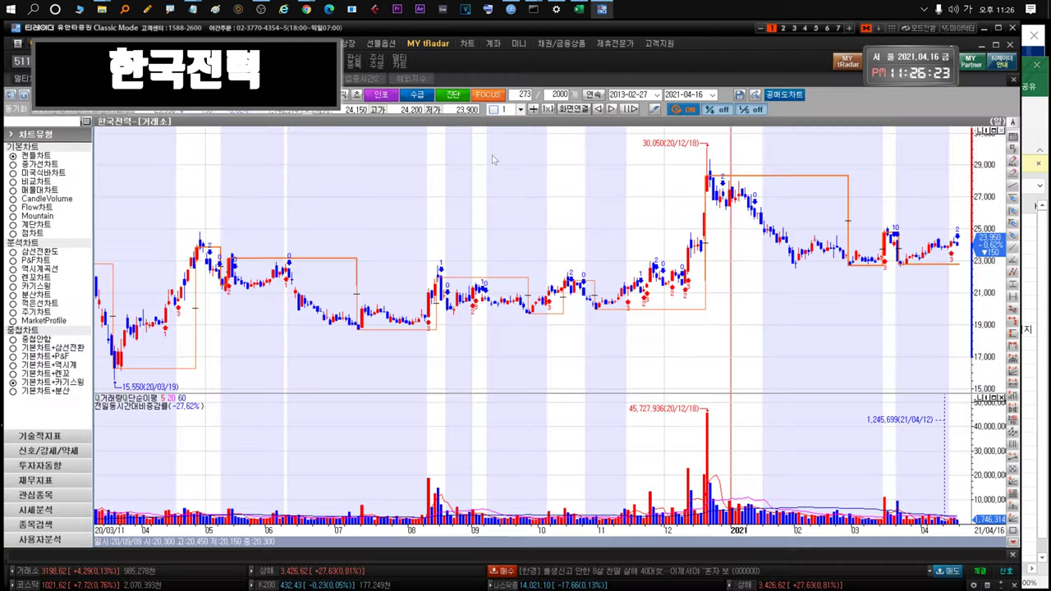
{"action": "key", "text": "Escape"}
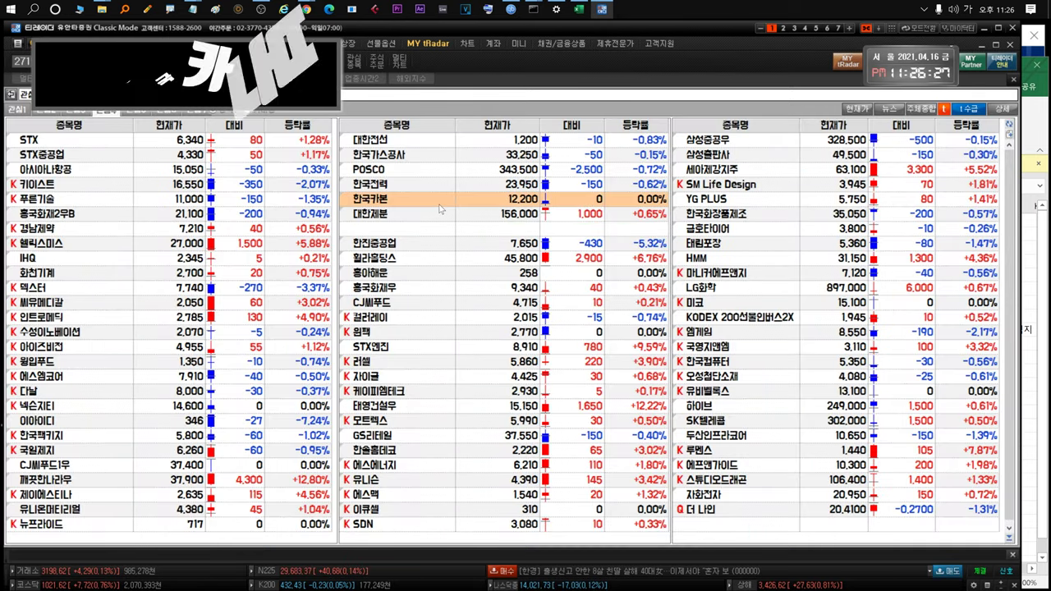
{"action": "key", "text": "ctrl+Tab"}
{"action": "scroll", "coordinate": [441, 211], "scroll_direction": "down", "scroll_amount": 10}
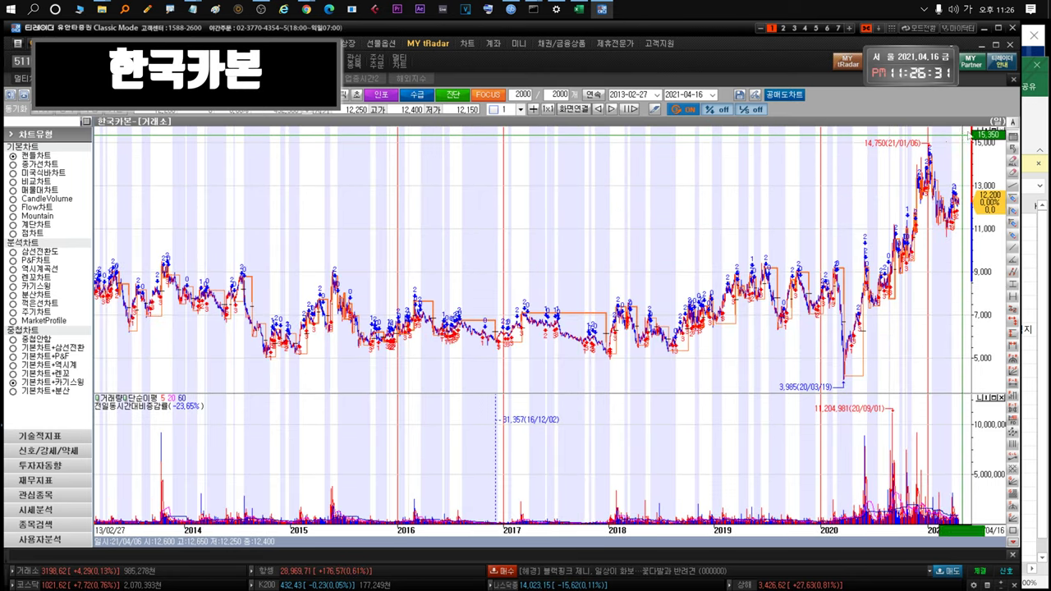
{"action": "scroll", "coordinate": [962, 203], "scroll_direction": "up", "scroll_amount": 5}
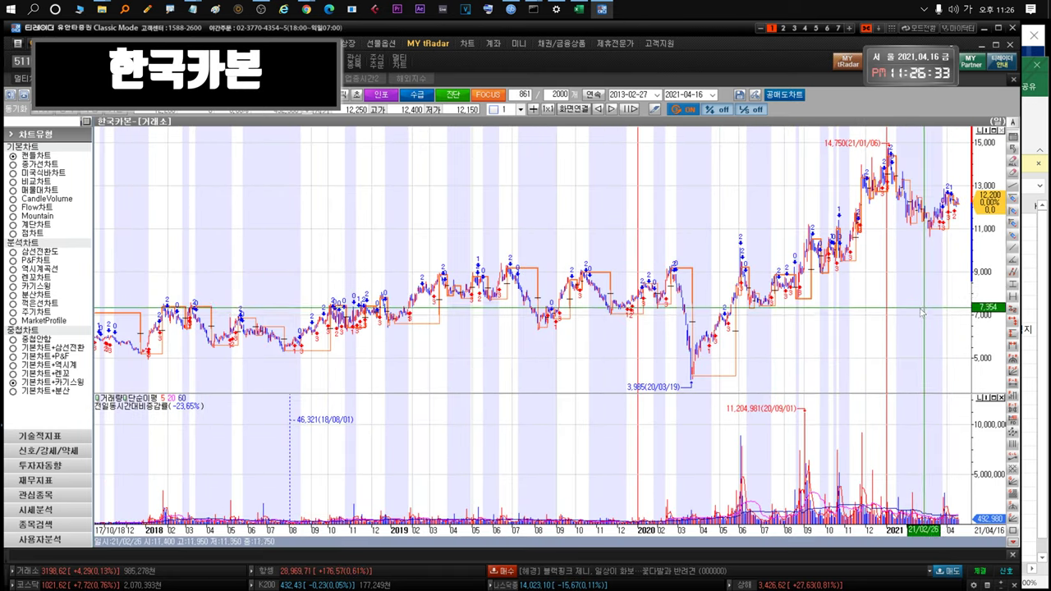
{"action": "mouse_move", "coordinate": [698, 384]}
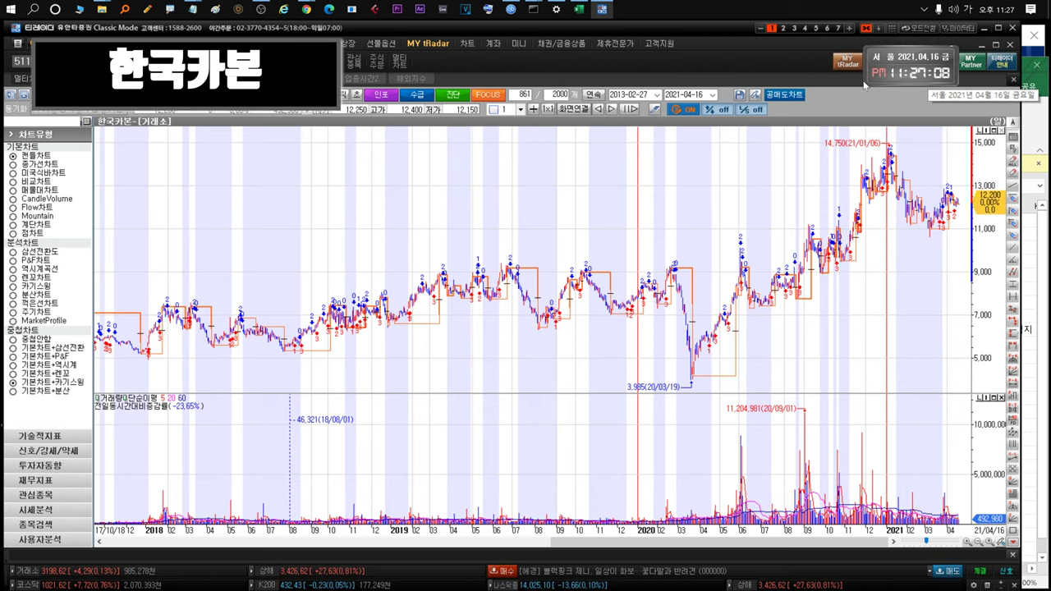
Examine the full 한국카본 daily history and its monthly chart, and return to the daily view
{"action": "left_click_drag", "start_coordinate": [890, 290], "coordinate": [595, 274]}
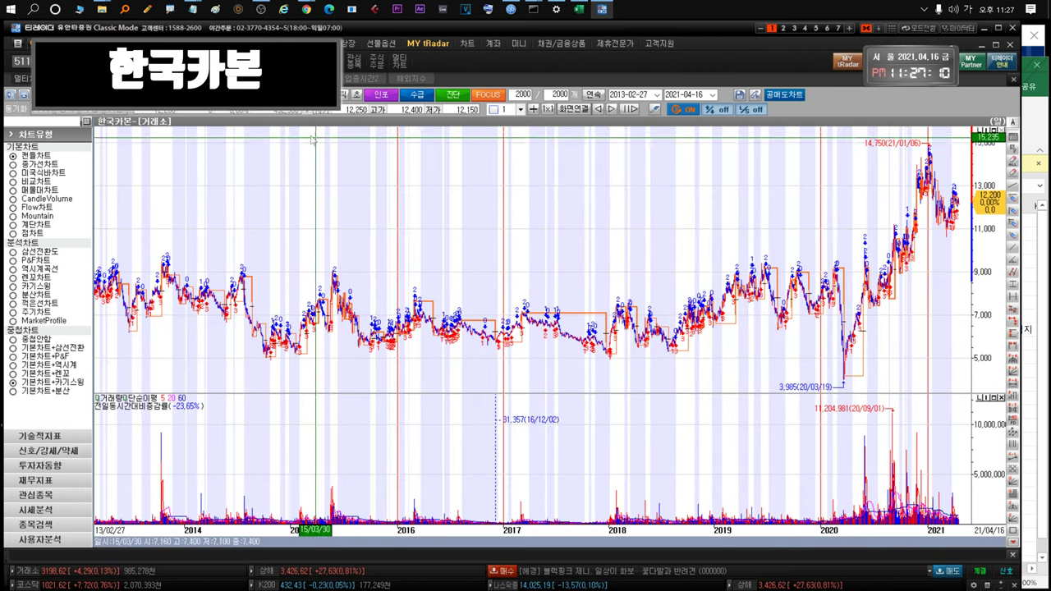
{"action": "left_click", "coordinate": [318, 94]}
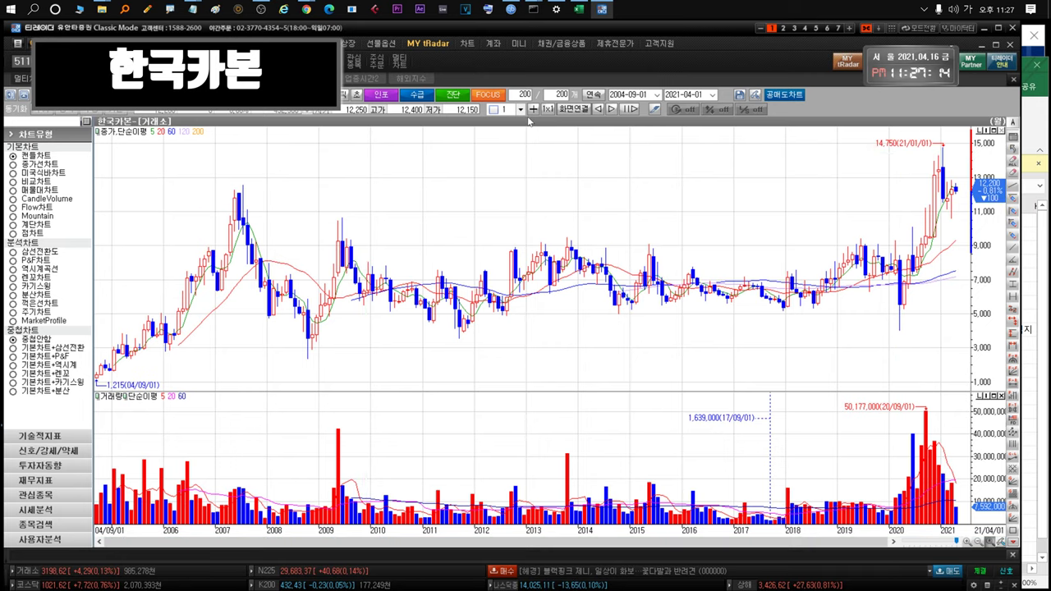
{"action": "left_click", "coordinate": [295, 94]}
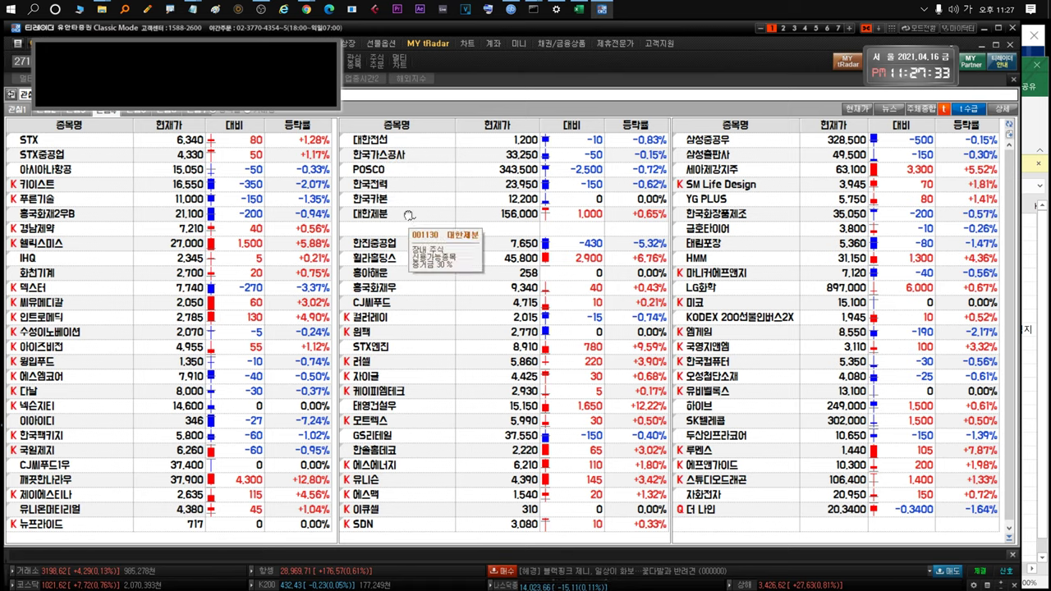
Open the 대한제분 daily chart from the watchlist and examine its candles closely from February to April 2021
{"action": "left_click", "coordinate": [409, 215]}
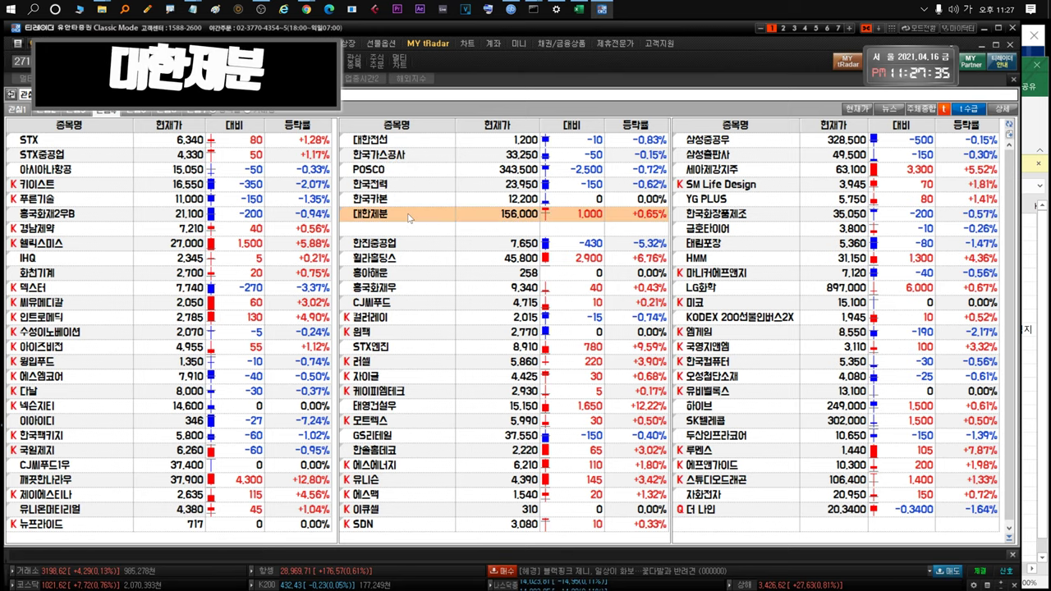
{"action": "double_click", "coordinate": [408, 215]}
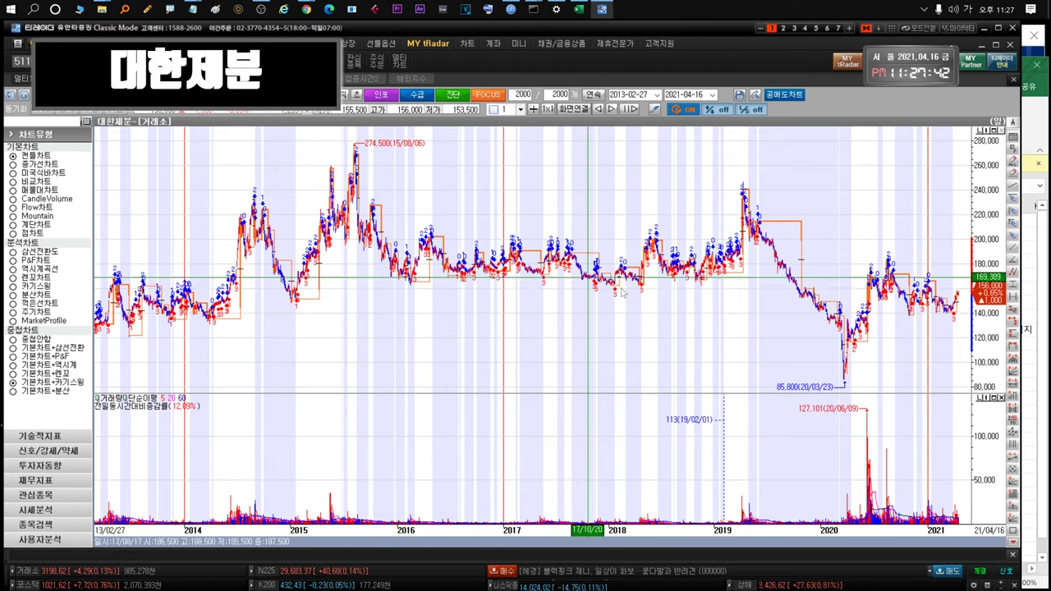
{"action": "left_click_drag", "start_coordinate": [786, 334], "coordinate": [956, 246]}
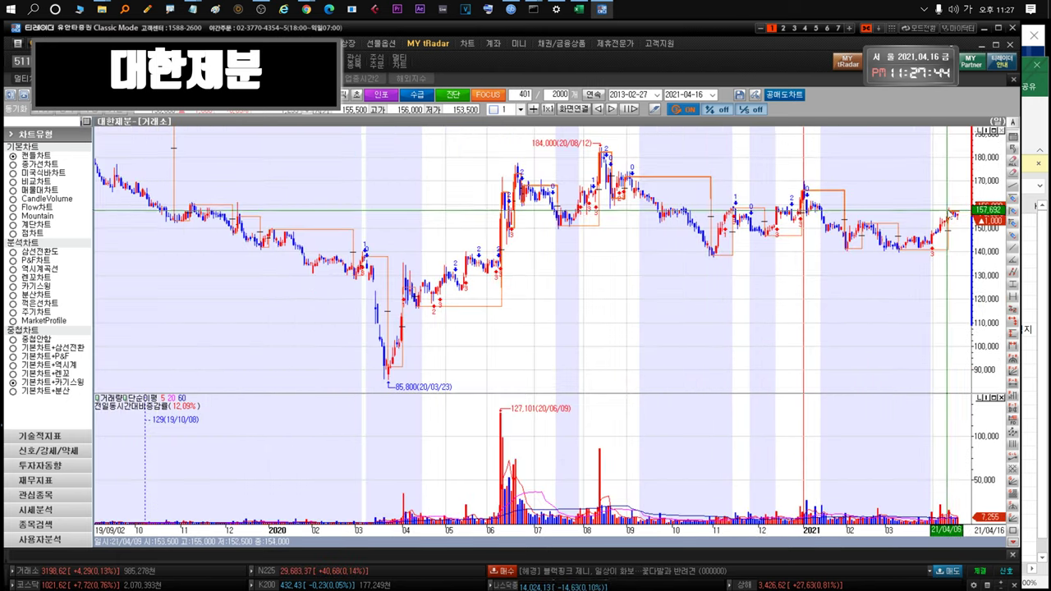
{"action": "mouse_move", "coordinate": [958, 217]}
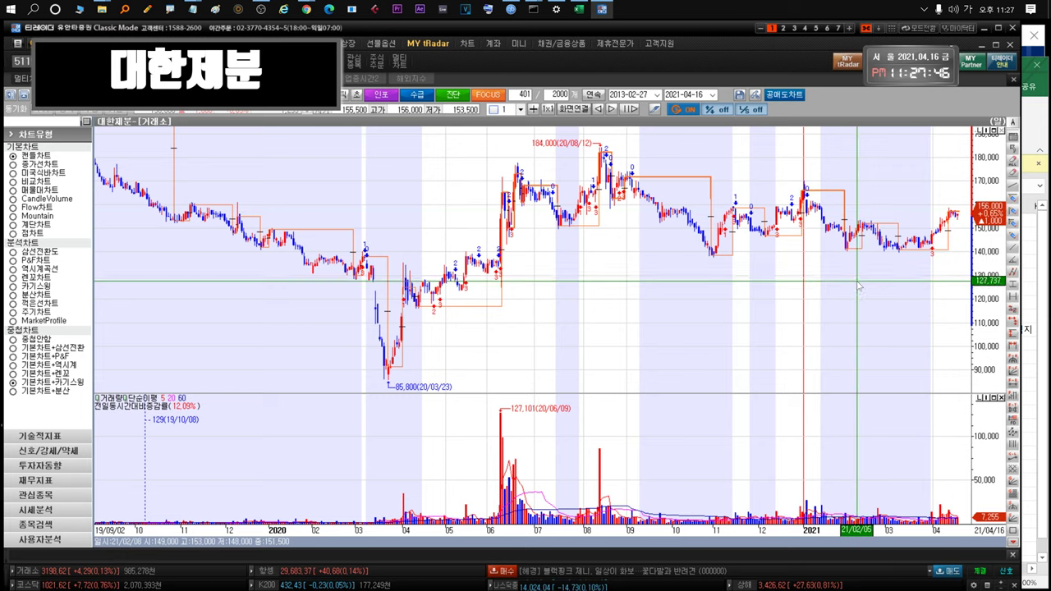
{"action": "scroll", "coordinate": [956, 216], "scroll_direction": "up", "scroll_amount": 5}
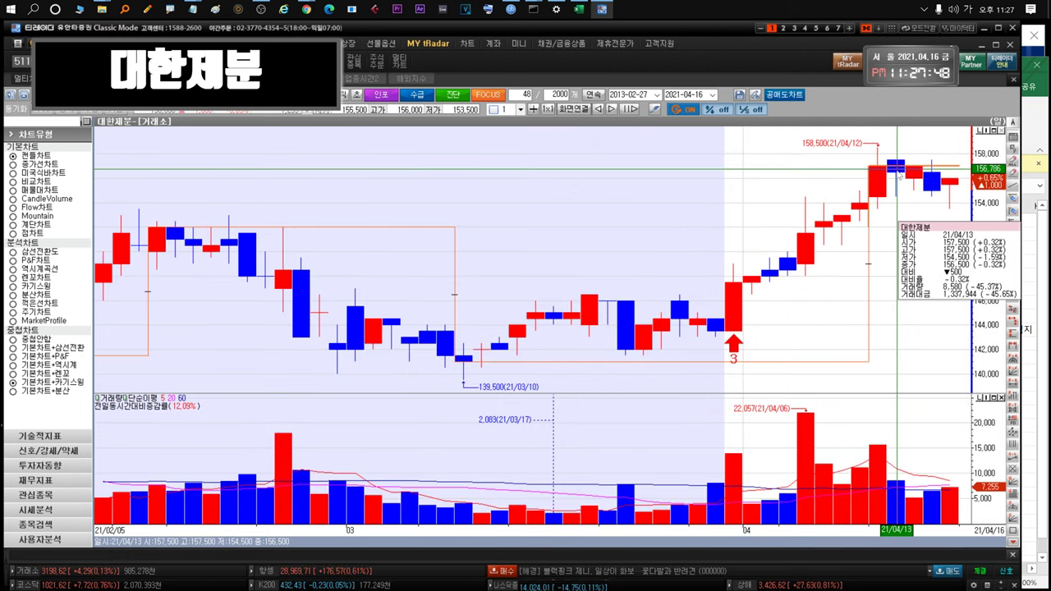
Examine the 대한제분 daily chart over longer ranges, comparing the March 2020 low and the 2019 peak with the latest candles
{"action": "left_click_drag", "start_coordinate": [934, 246], "coordinate": [886, 294]}
{"action": "left_click_drag", "start_coordinate": [802, 337], "coordinate": [1040, 332]}
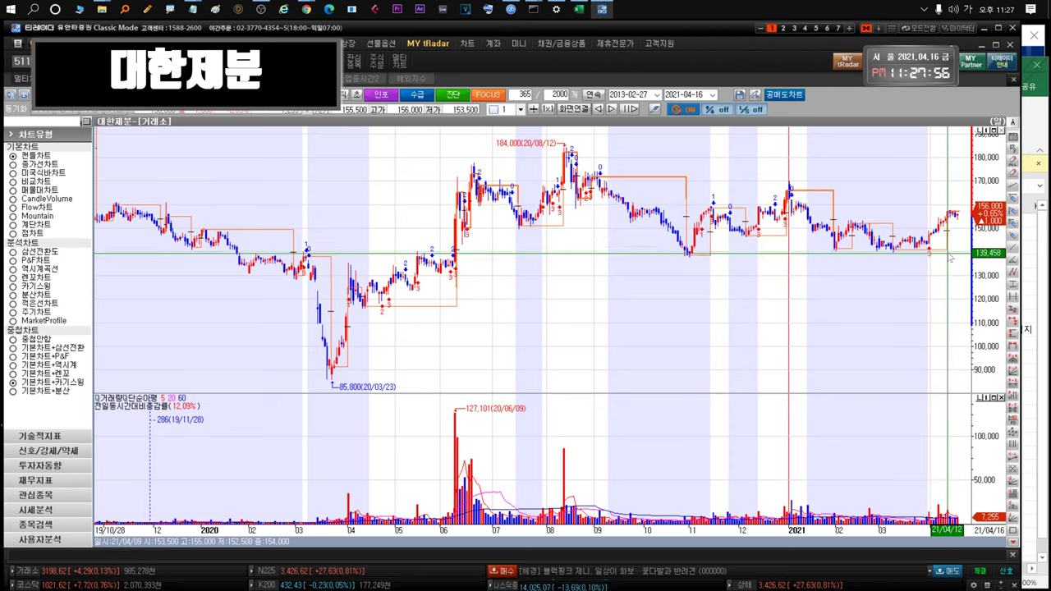
{"action": "mouse_move", "coordinate": [693, 258]}
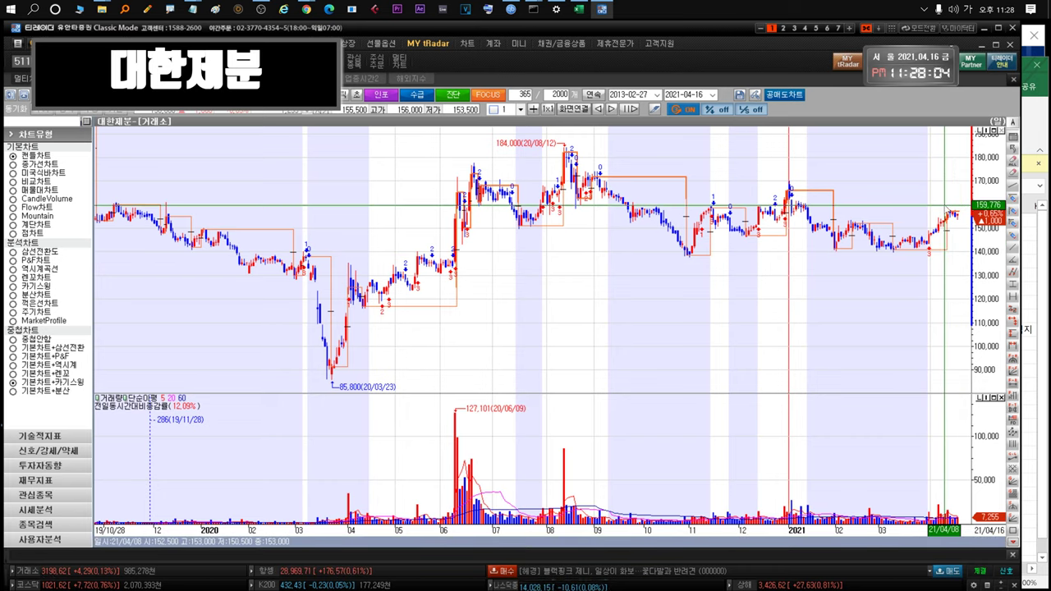
{"action": "left_click_drag", "start_coordinate": [808, 217], "coordinate": [755, 230]}
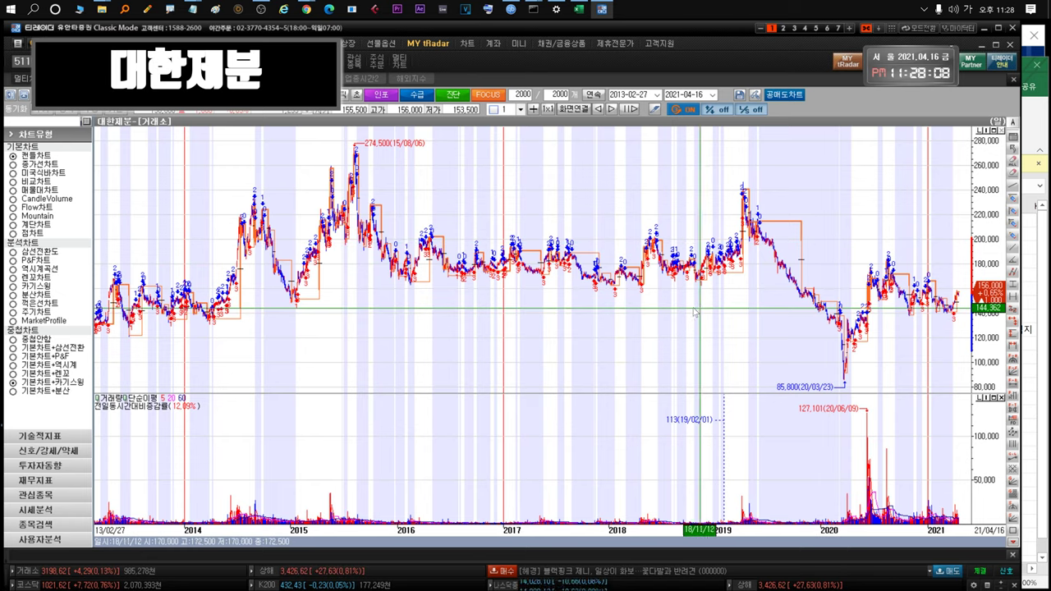
{"action": "left_click_drag", "start_coordinate": [694, 311], "coordinate": [961, 305]}
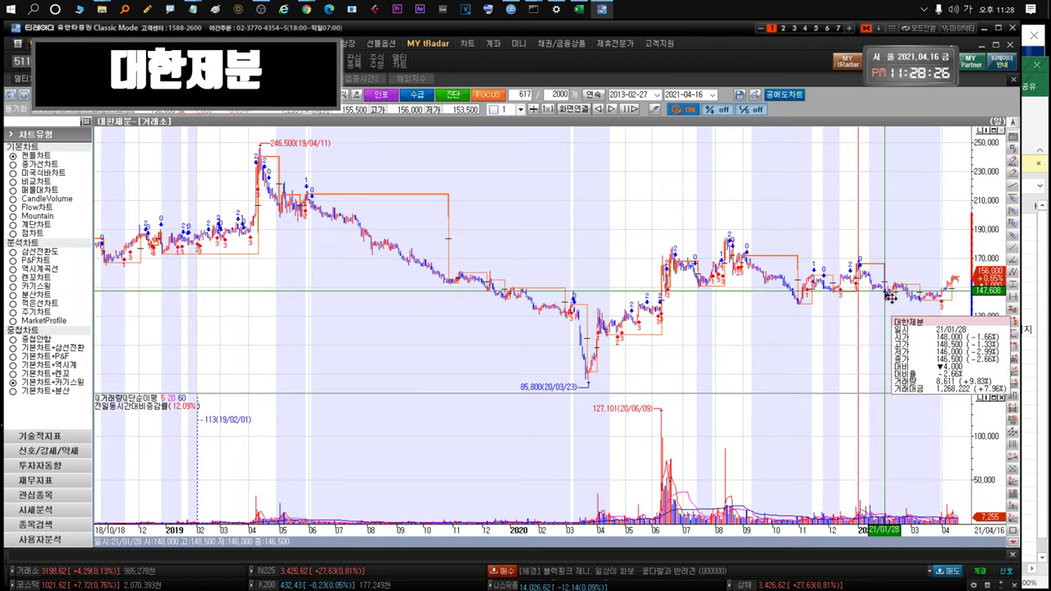
Return to the watchlist, open the 한진중공업 disclosure on 동부건설's share purchase agreement and read it, highlighting its text
{"action": "key", "text": "ctrl+Tab"}
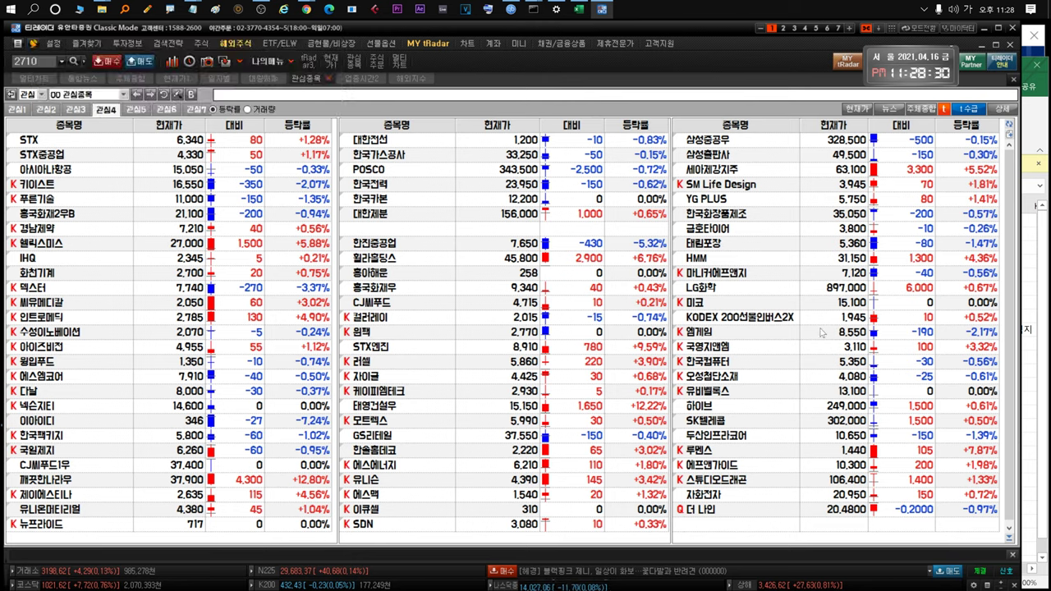
{"action": "left_click", "coordinate": [348, 243]}
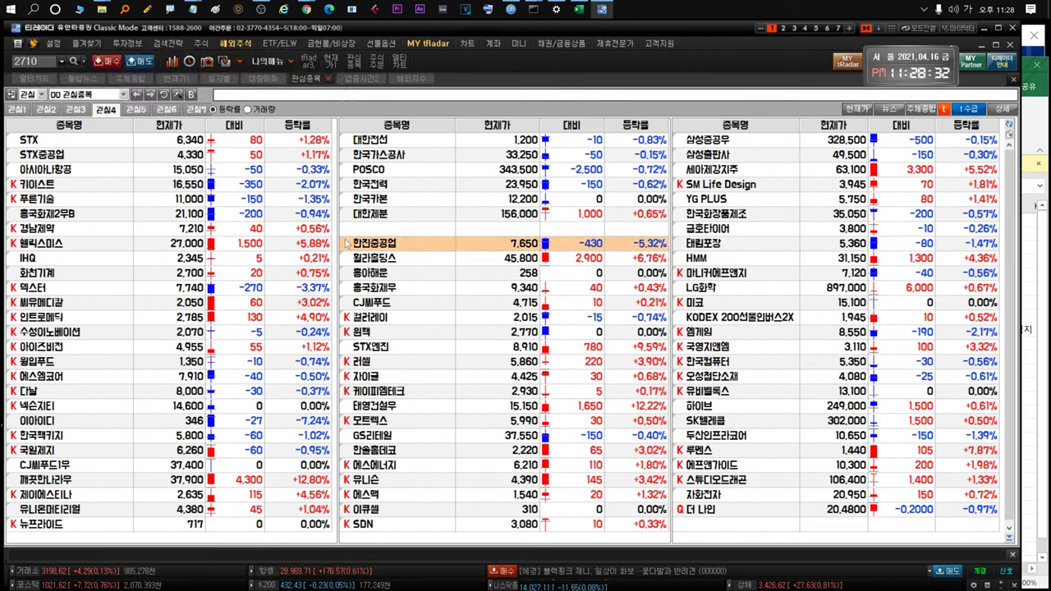
{"action": "mouse_move", "coordinate": [344, 244]}
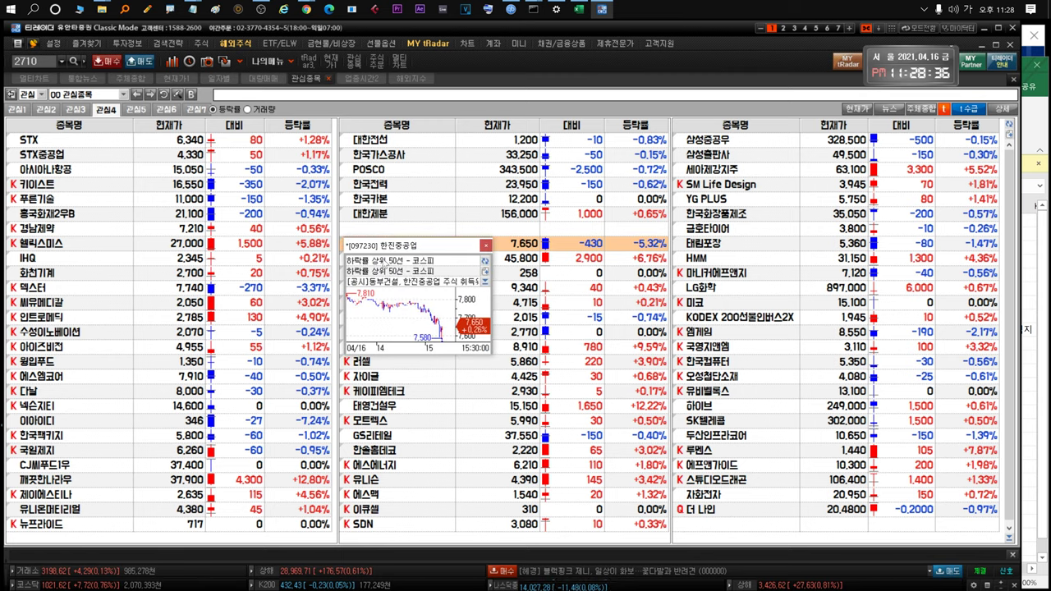
{"action": "left_click", "coordinate": [396, 281]}
{"action": "left_click_drag", "start_coordinate": [345, 170], "coordinate": [39, 143]}
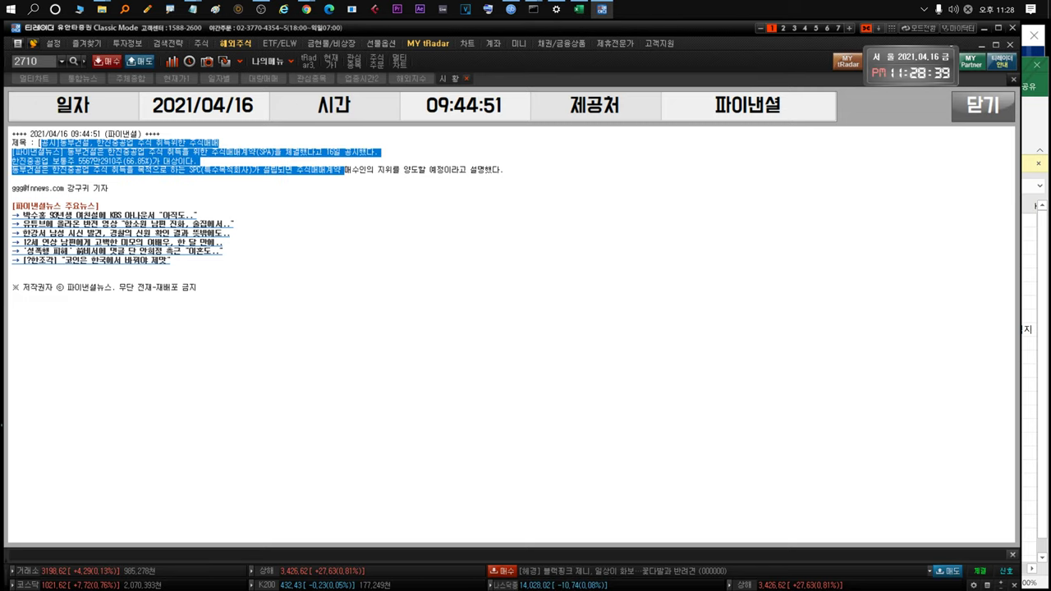
{"action": "left_click", "coordinate": [484, 183]}
{"action": "left_click_drag", "start_coordinate": [500, 170], "coordinate": [12, 170]}
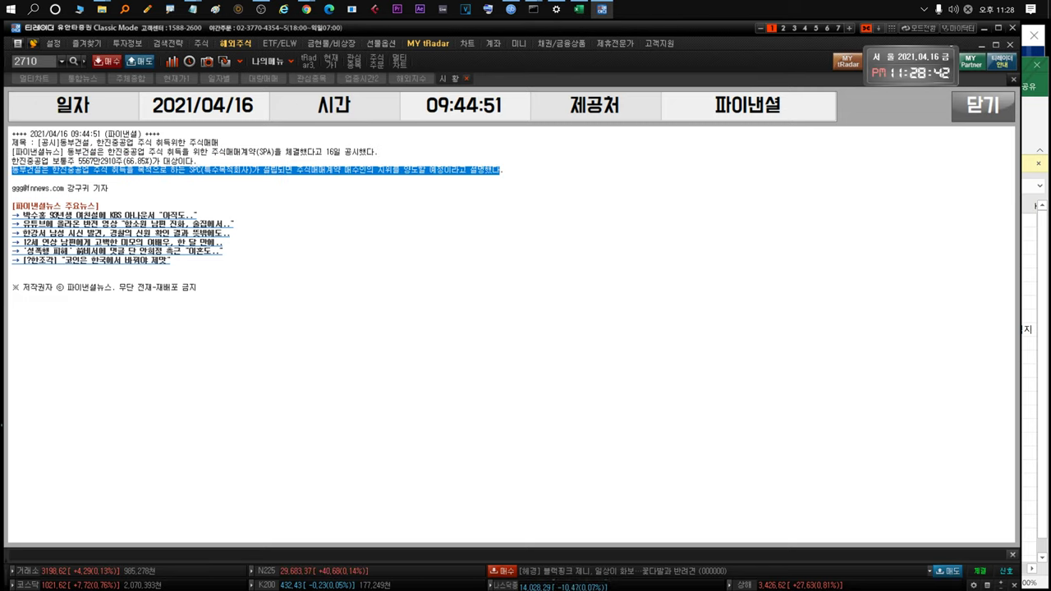
Close the news article, view the 한진중공업 daily chart and return to the watchlist
{"action": "left_click", "coordinate": [466, 78]}
{"action": "left_click", "coordinate": [388, 244]}
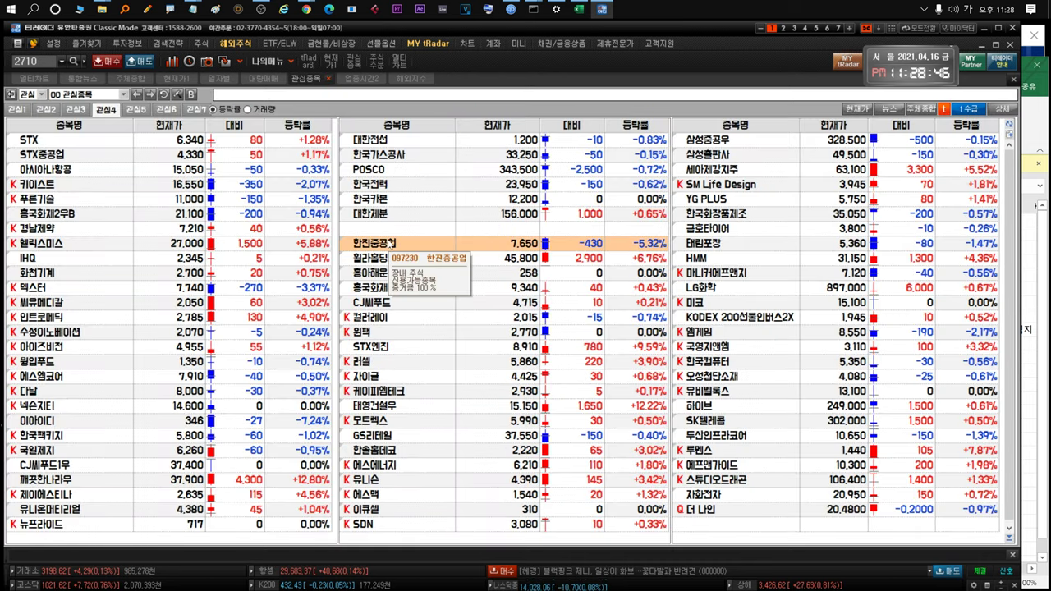
{"action": "double_click", "coordinate": [389, 244]}
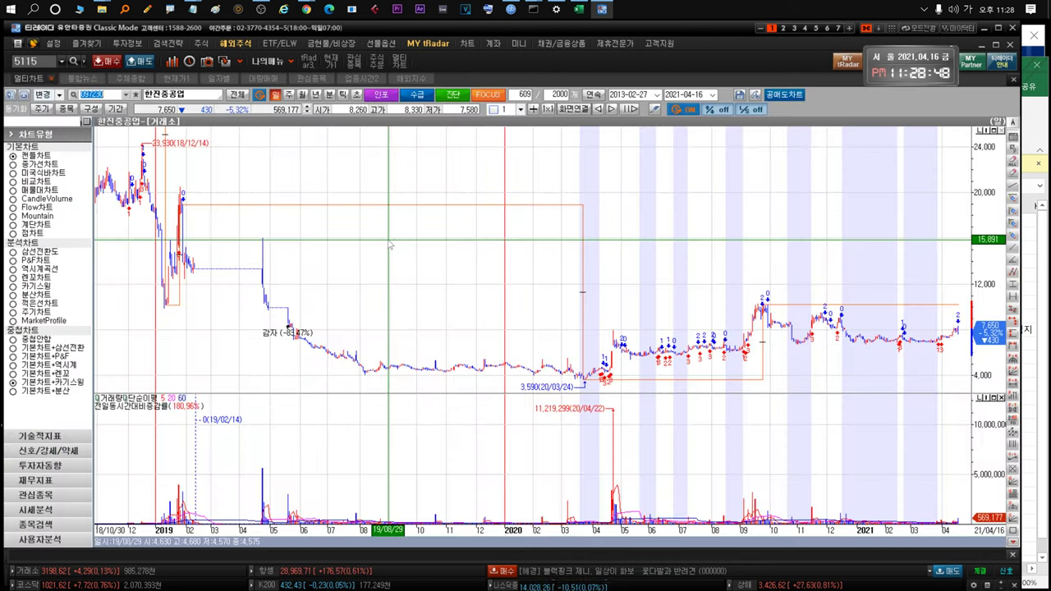
{"action": "key", "text": "Escape"}
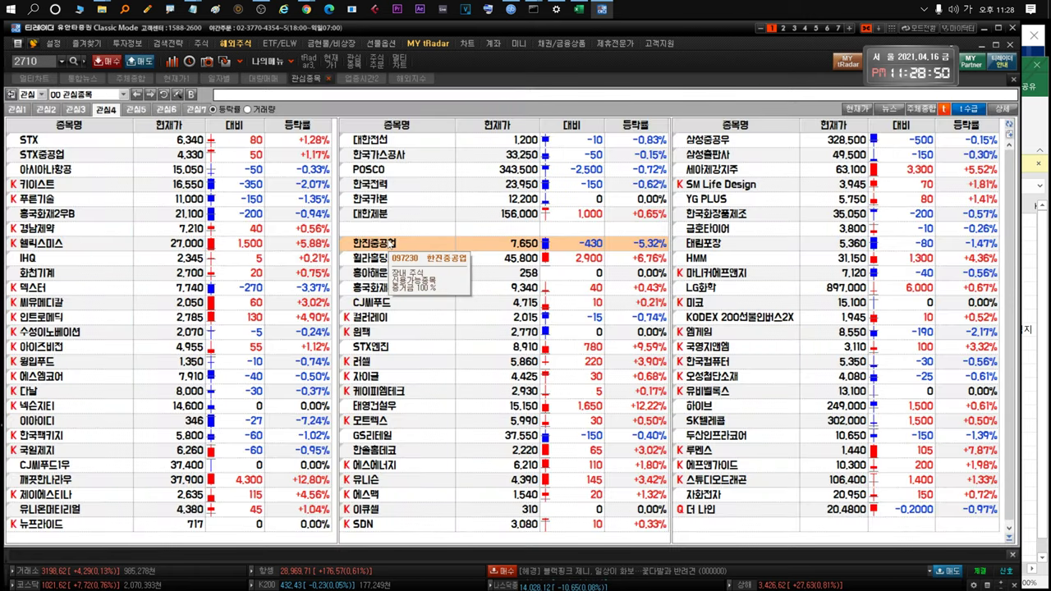
Switch to the stock workbook in Excel, check the 카본 sheet and go to the 유니슨 note in cell B171 of the etc sheet
{"action": "key", "text": "alt+Tab"}
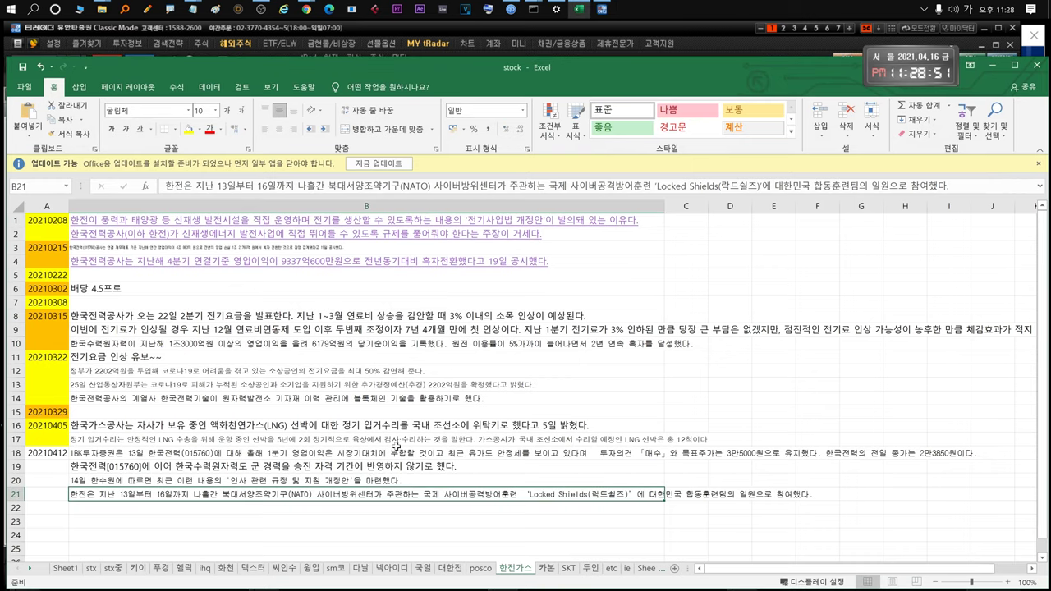
{"action": "left_click", "coordinate": [547, 568]}
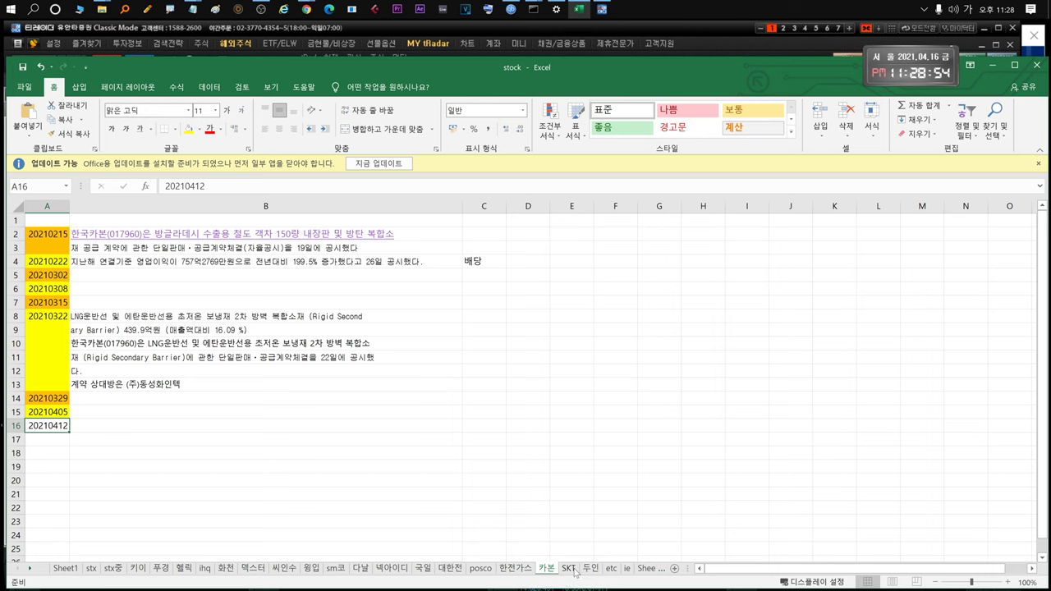
{"action": "double_click", "coordinate": [204, 358]}
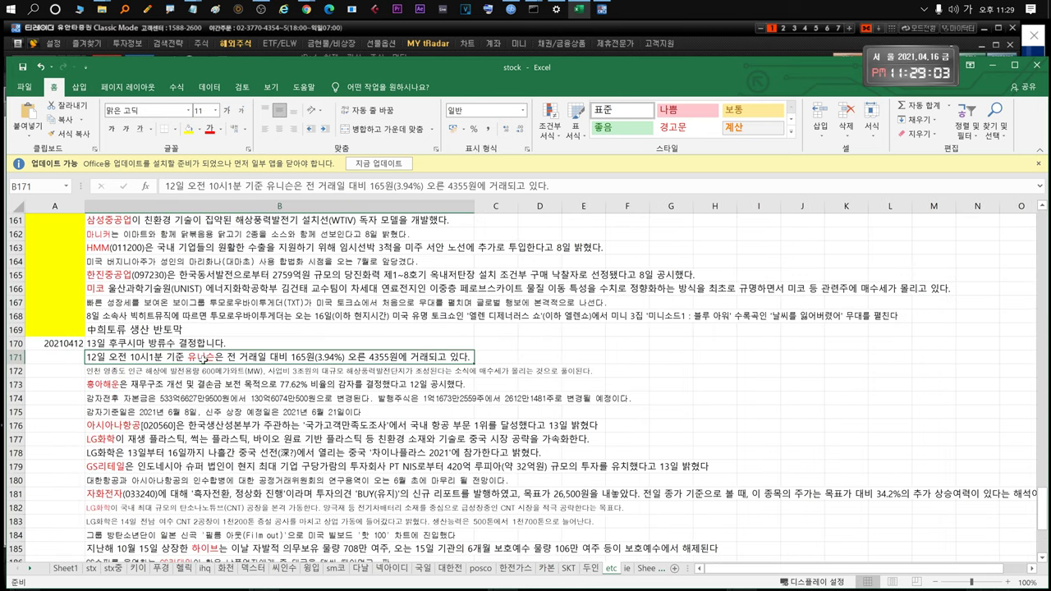
Read the 유니슨 note in B171 and the 인천 영종도 note in B172, highlighting the words about the offshore wind farm
{"action": "left_click", "coordinate": [227, 358]}
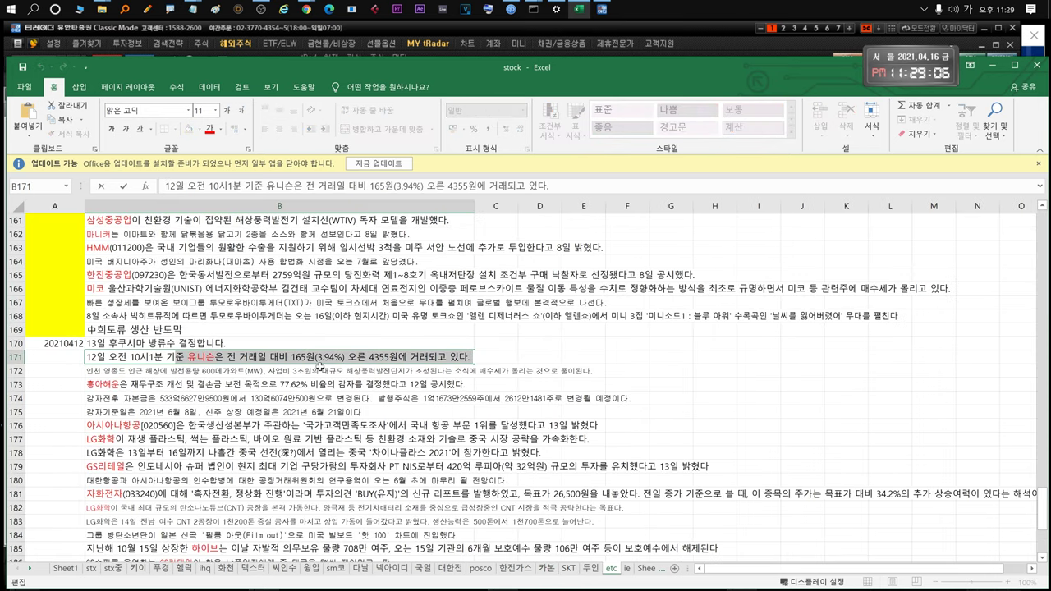
{"action": "key", "text": "Return"}
{"action": "double_click", "coordinate": [594, 371]}
{"action": "double_click", "coordinate": [93, 371]}
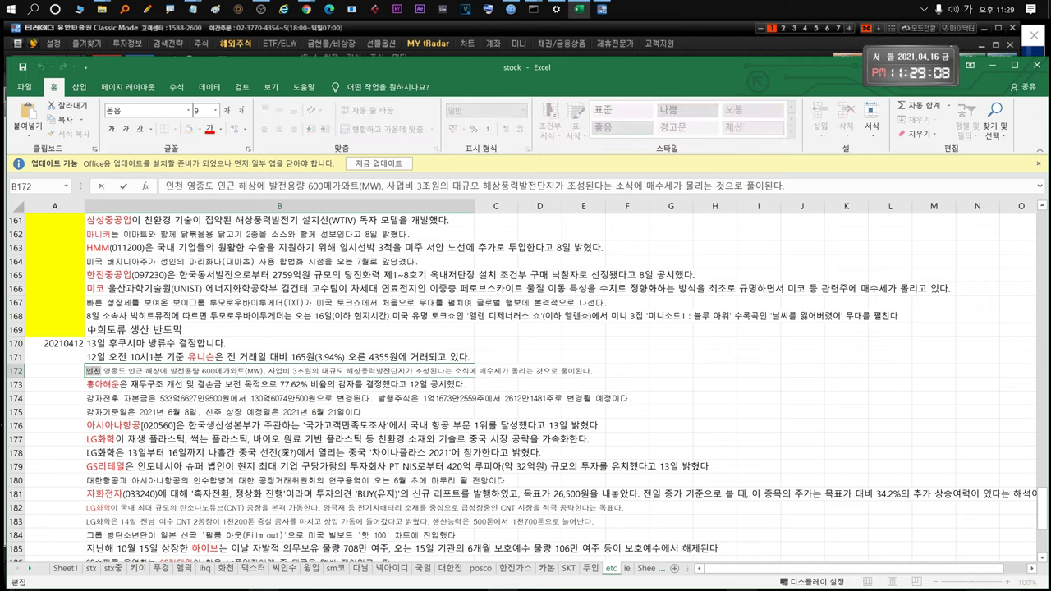
{"action": "left_click_drag", "start_coordinate": [345, 371], "coordinate": [454, 371]}
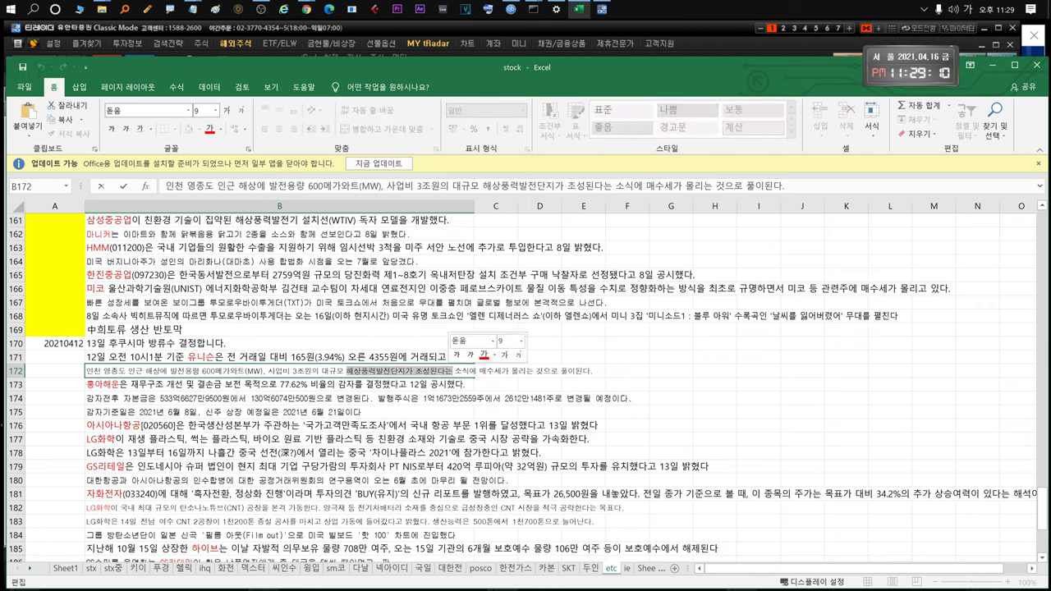
Read the 흥아해운 capital reduction notes and select cells B173:B175
{"action": "left_click", "coordinate": [135, 383]}
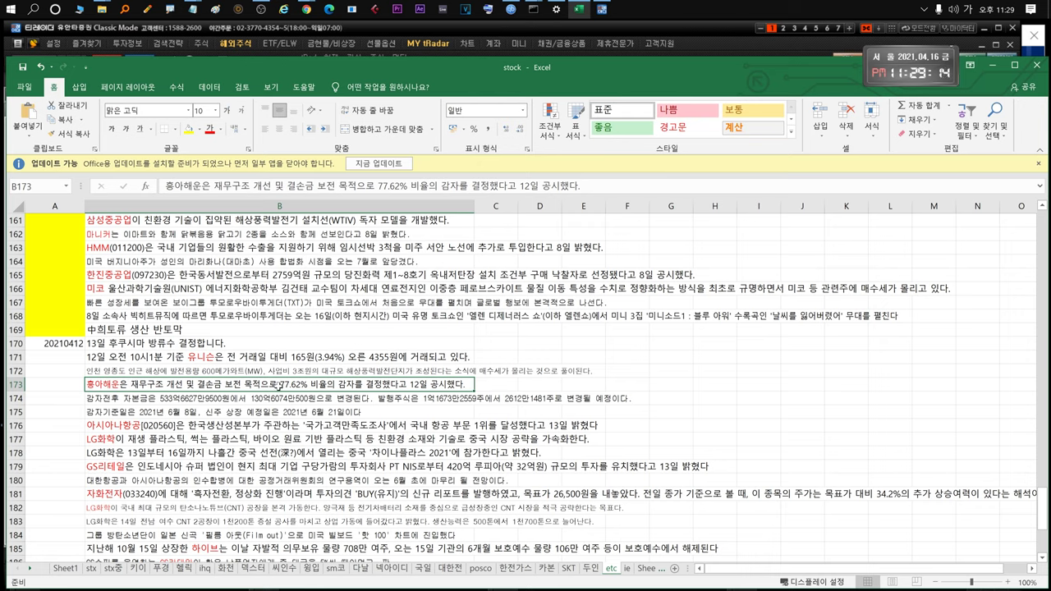
{"action": "left_click", "coordinate": [194, 411]}
{"action": "left_click", "coordinate": [322, 399]}
{"action": "left_click", "coordinate": [268, 412]}
{"action": "left_click_drag", "start_coordinate": [268, 385], "coordinate": [271, 409]}
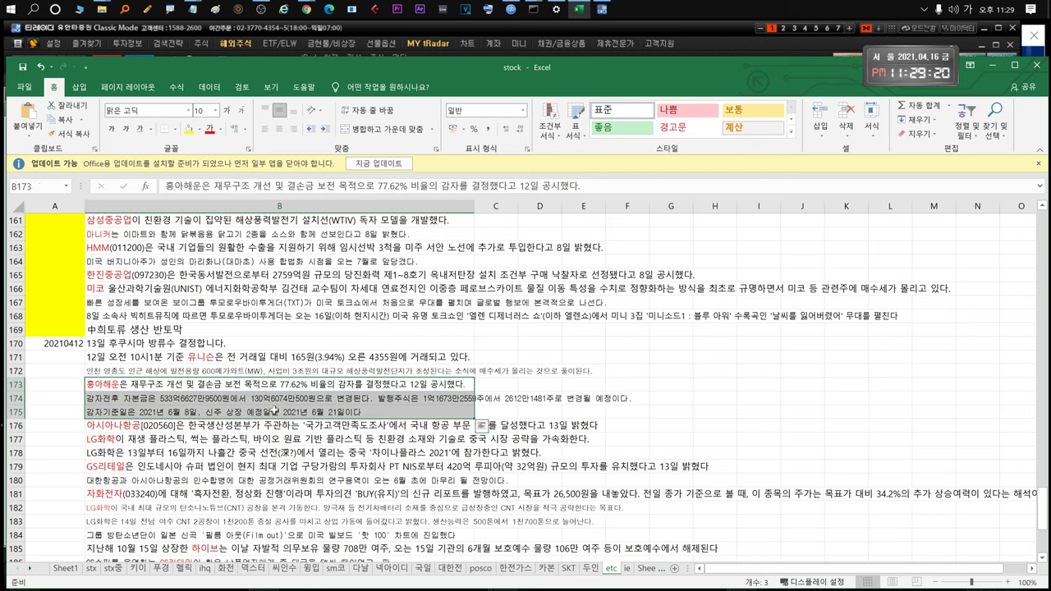
Read the 아시아나항공 note in B176 and the LG화학 notes in B177 and B178, highlighting the eco-friendly plastics and 차이나플라스 2021 text
{"action": "left_click", "coordinate": [226, 429]}
{"action": "left_click", "coordinate": [176, 438]}
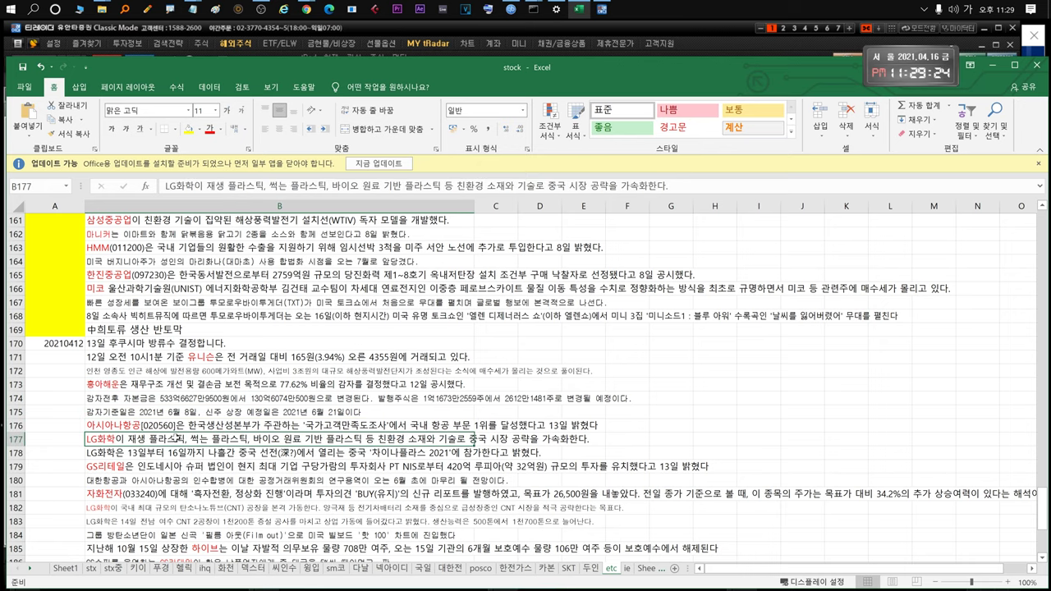
{"action": "double_click", "coordinate": [164, 440]}
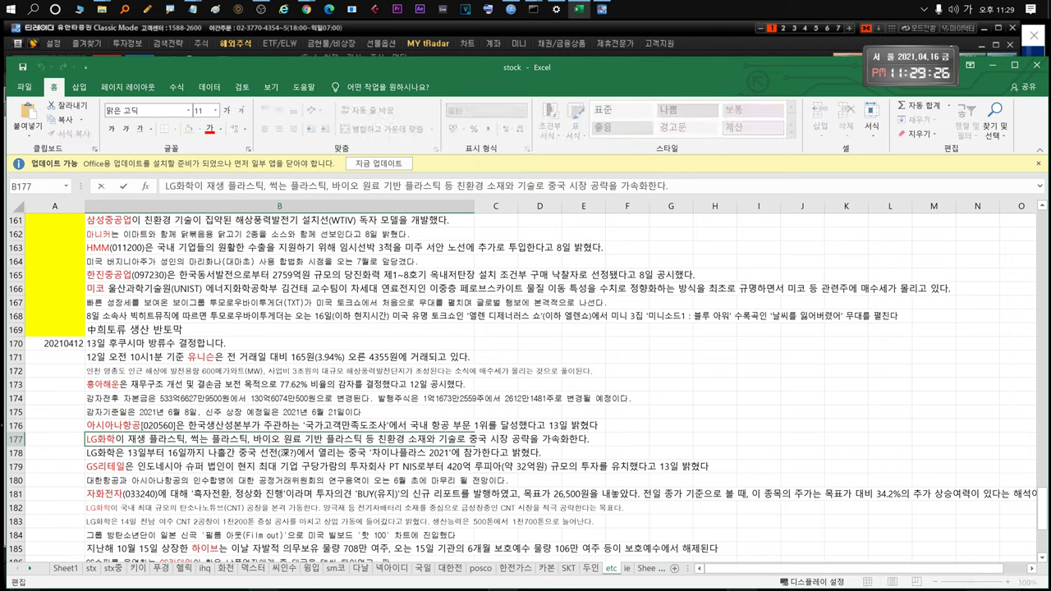
{"action": "left_click_drag", "start_coordinate": [86, 440], "coordinate": [488, 439]}
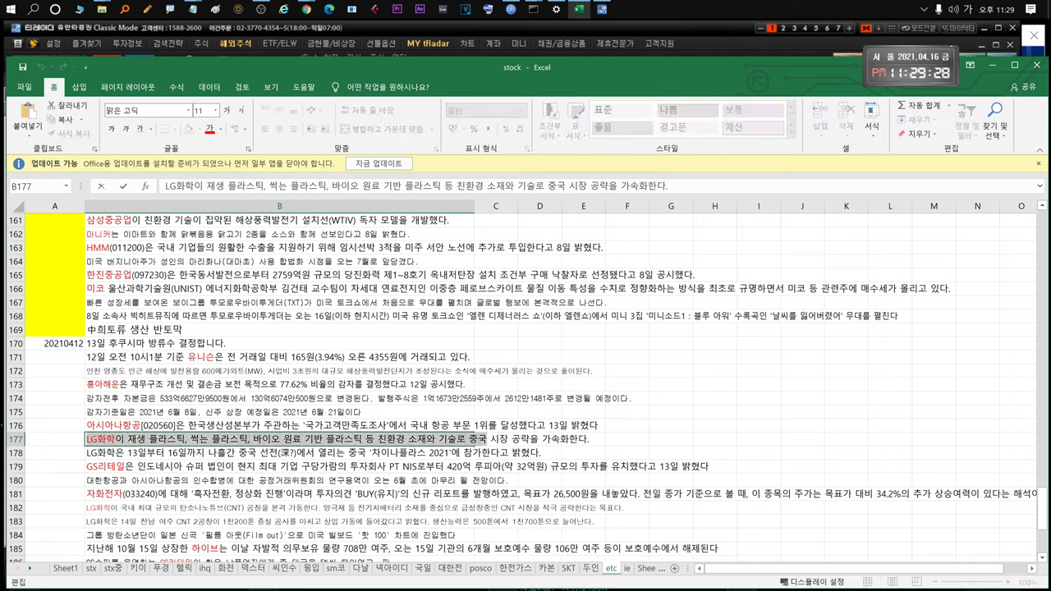
{"action": "left_click", "coordinate": [335, 452]}
{"action": "double_click", "coordinate": [367, 453]}
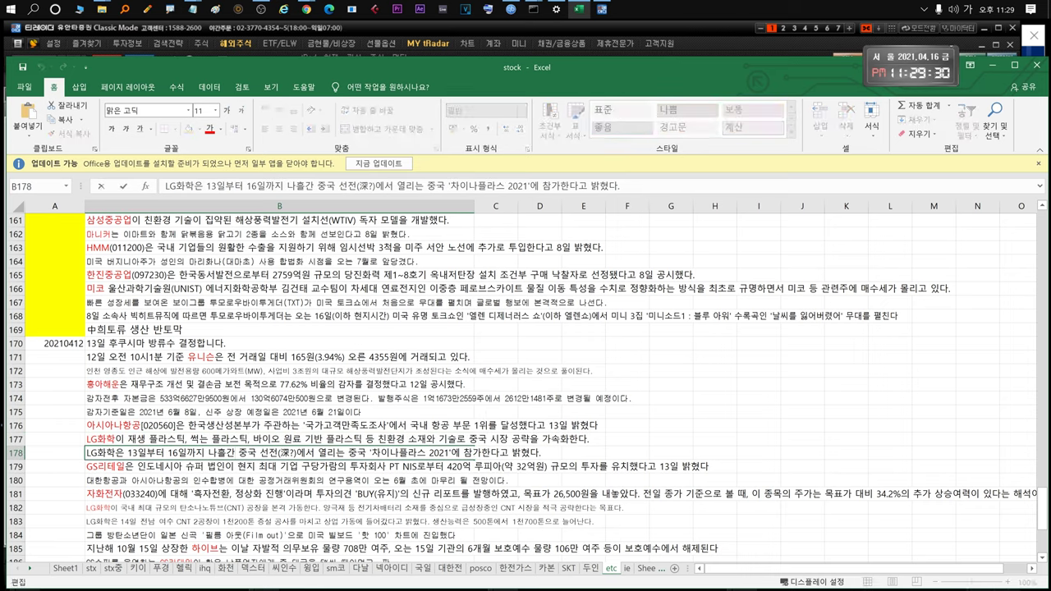
{"action": "left_click_drag", "start_coordinate": [367, 452], "coordinate": [499, 452]}
Read the GS리테일 notes in B179 and B186:B188, highlighting the 420억 루피아 investment and the supplier payment text
{"action": "left_click", "coordinate": [129, 466]}
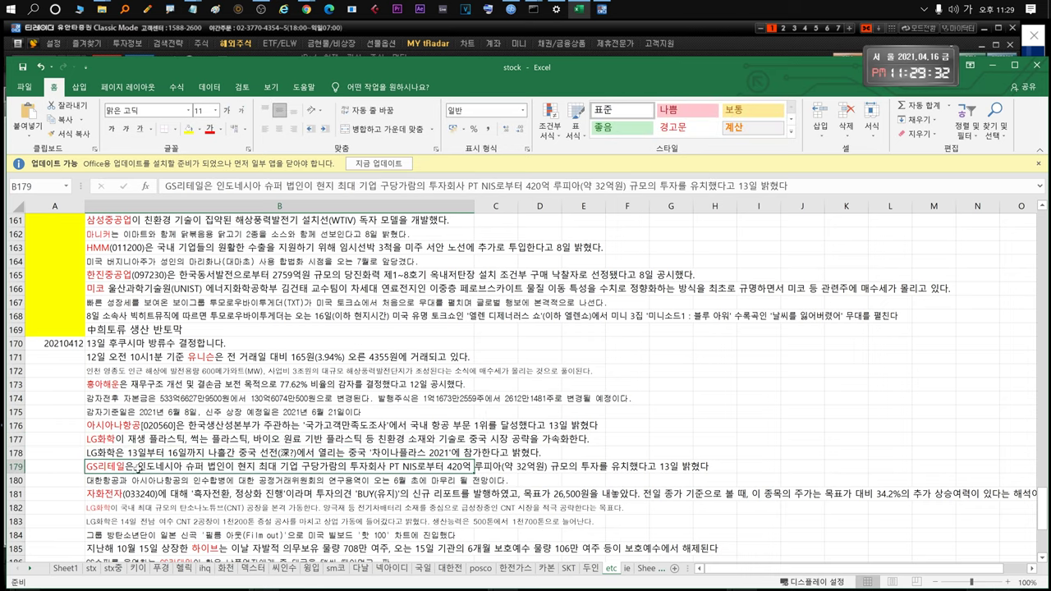
{"action": "double_click", "coordinate": [129, 466]}
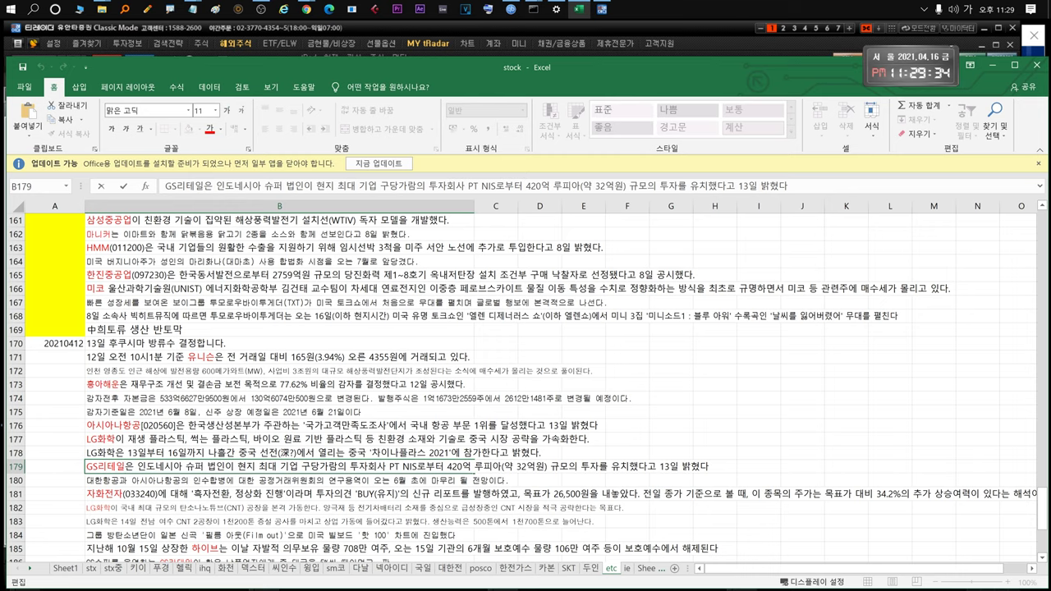
{"action": "left_click_drag", "start_coordinate": [447, 466], "coordinate": [639, 465]}
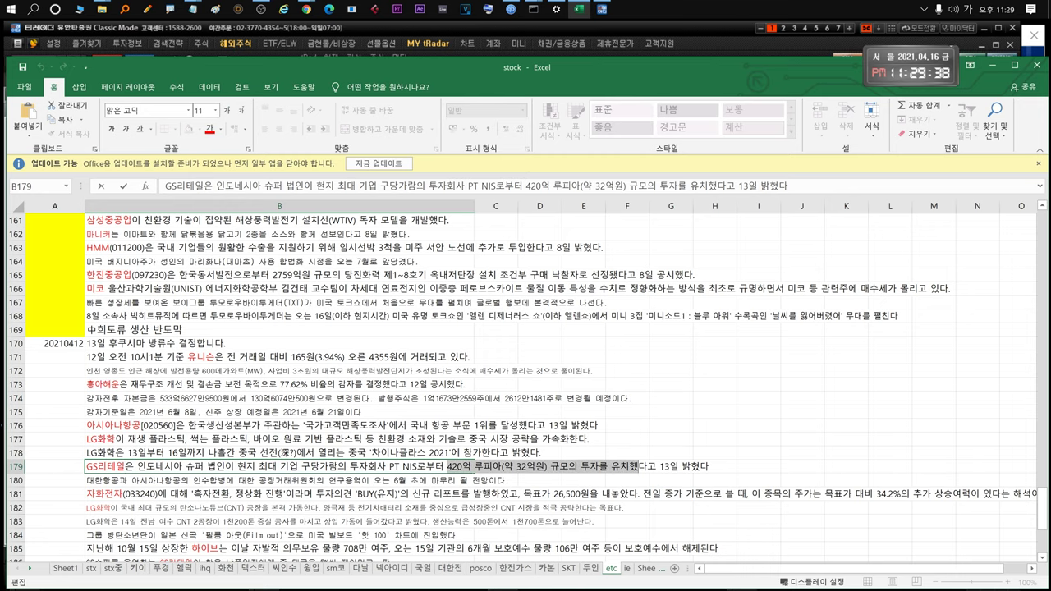
{"action": "scroll", "coordinate": [240, 491], "scroll_direction": "down", "scroll_amount": 1}
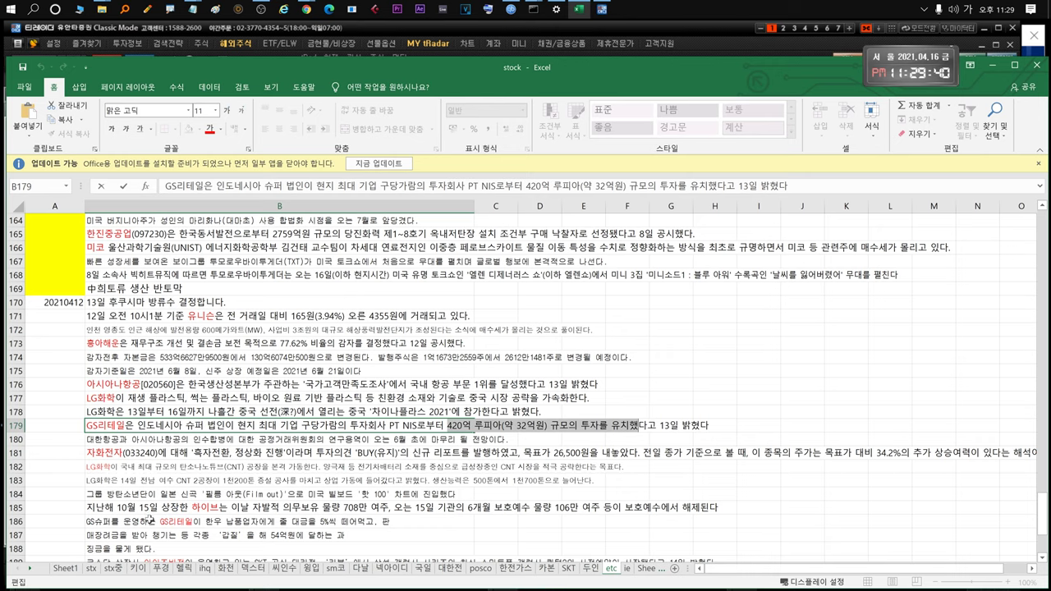
{"action": "double_click", "coordinate": [149, 517]}
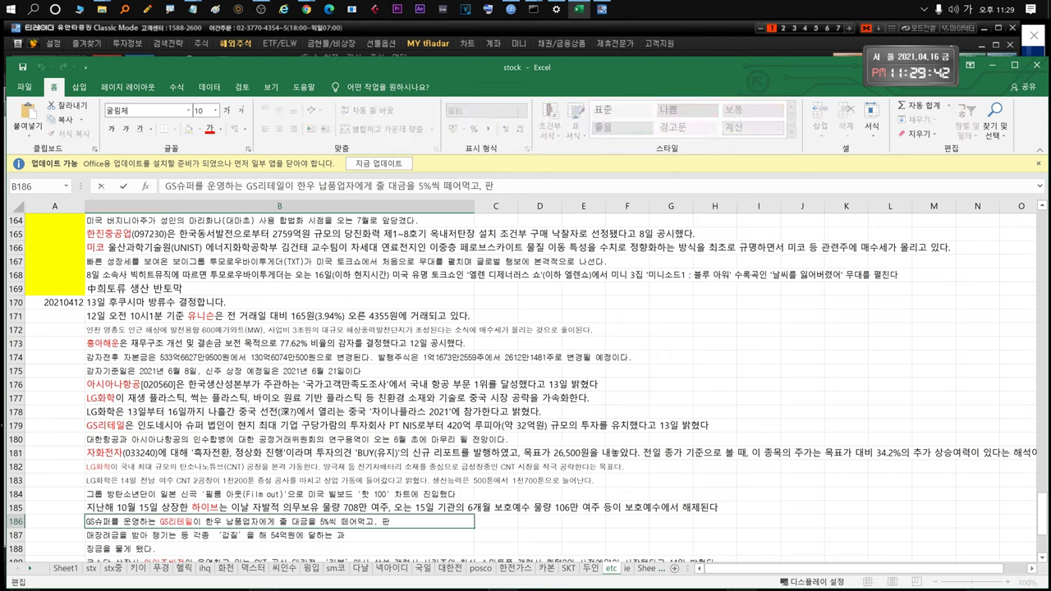
{"action": "left_click_drag", "start_coordinate": [390, 522], "coordinate": [222, 522]}
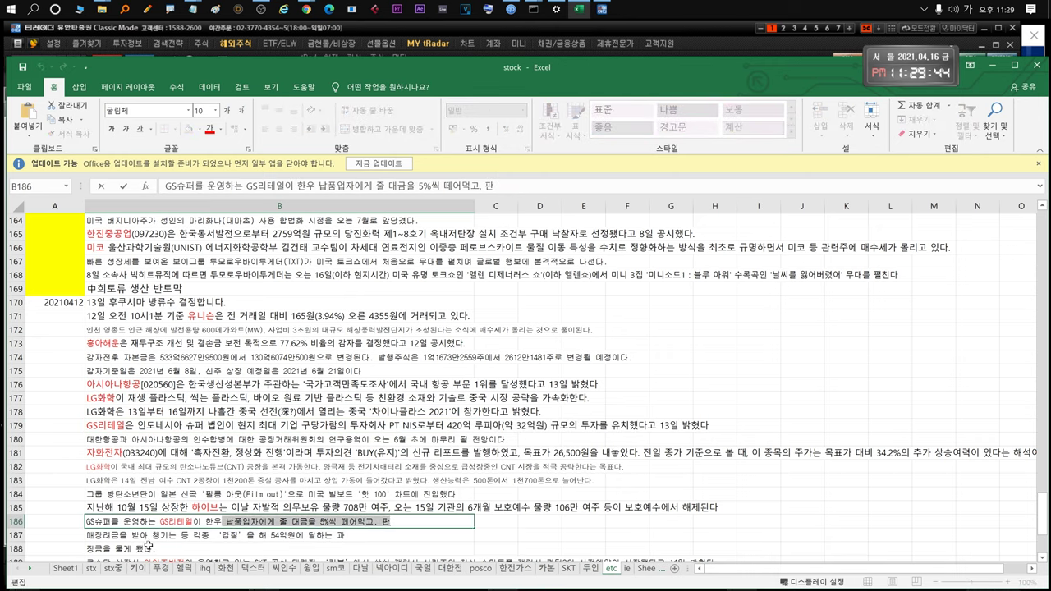
{"action": "left_click", "coordinate": [149, 547]}
{"action": "left_click", "coordinate": [147, 526]}
Read the 대한항공 and 아시아나항공 merger note in B180, highlighting the early-June completion timing
{"action": "left_click", "coordinate": [167, 441]}
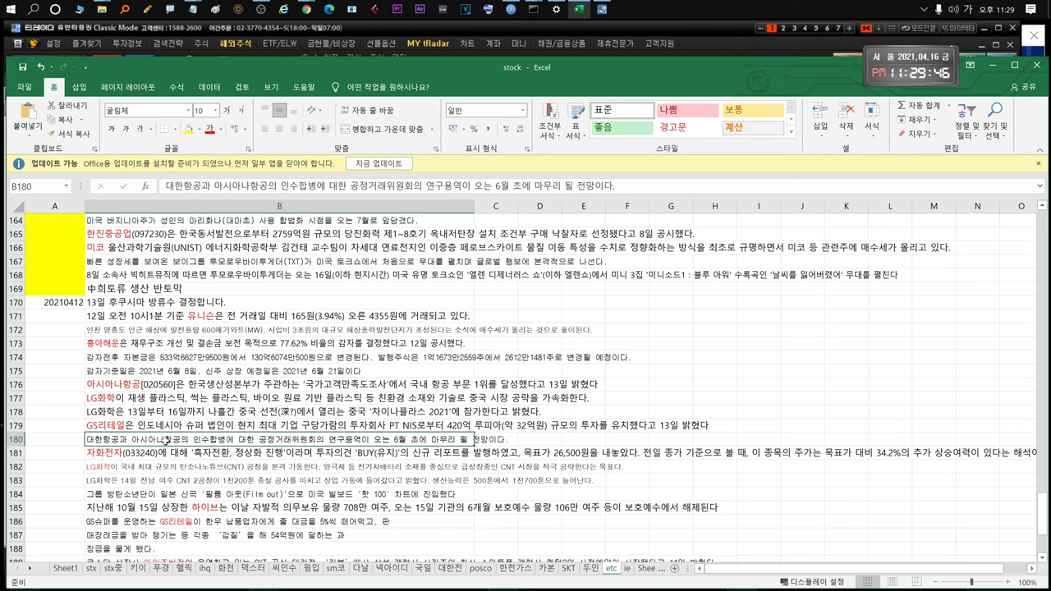
{"action": "double_click", "coordinate": [190, 440]}
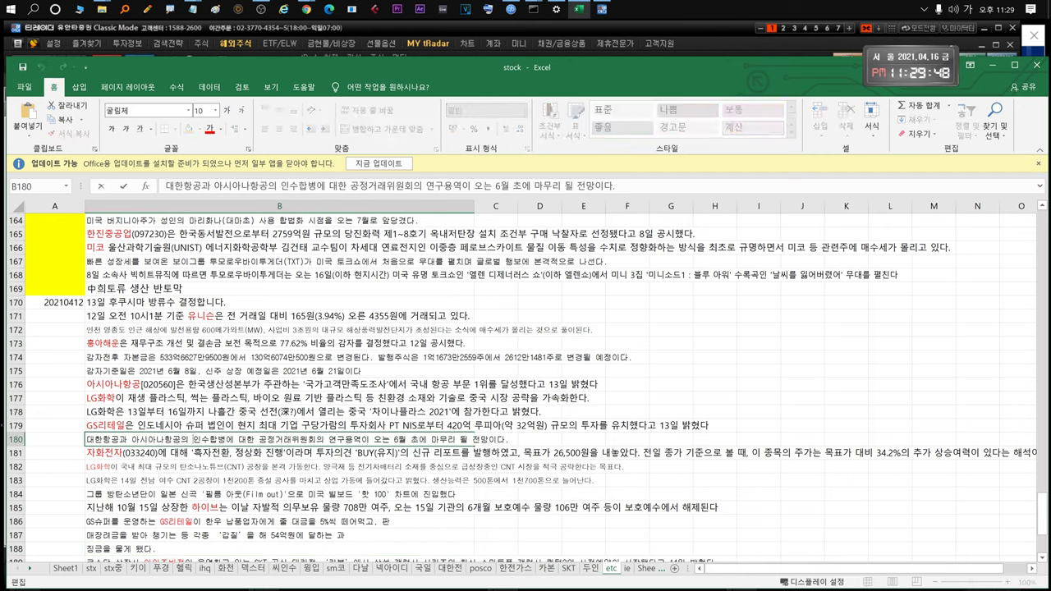
{"action": "left_click_drag", "start_coordinate": [94, 440], "coordinate": [489, 440]}
{"action": "left_click", "coordinate": [489, 440]}
{"action": "left_click_drag", "start_coordinate": [393, 440], "coordinate": [456, 440]}
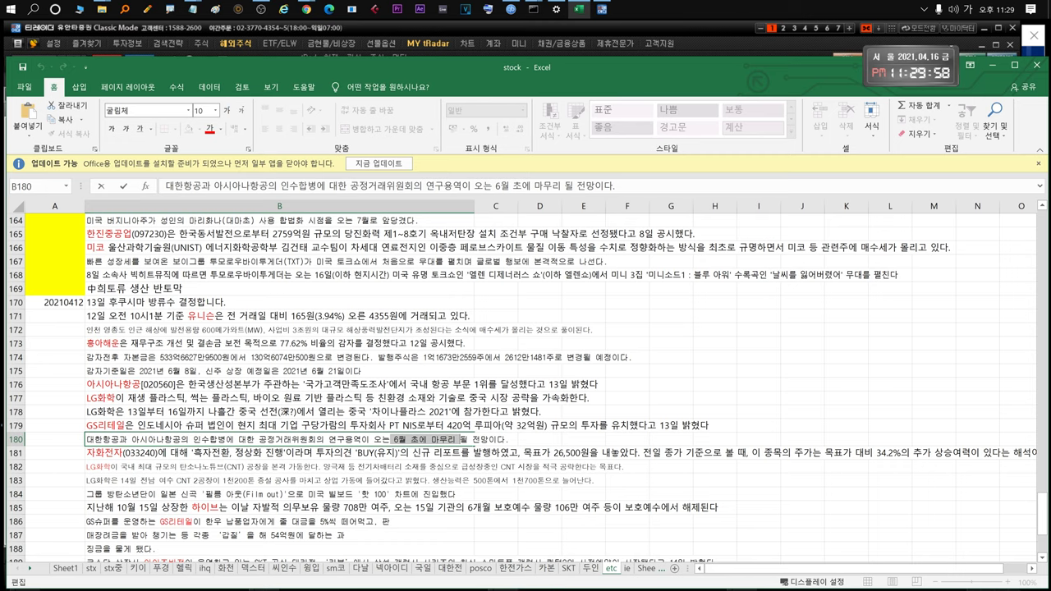
Read the 자화전자 note in B181, highlighting the turnaround comment and the BUY(유지) report text
{"action": "left_click", "coordinate": [184, 457]}
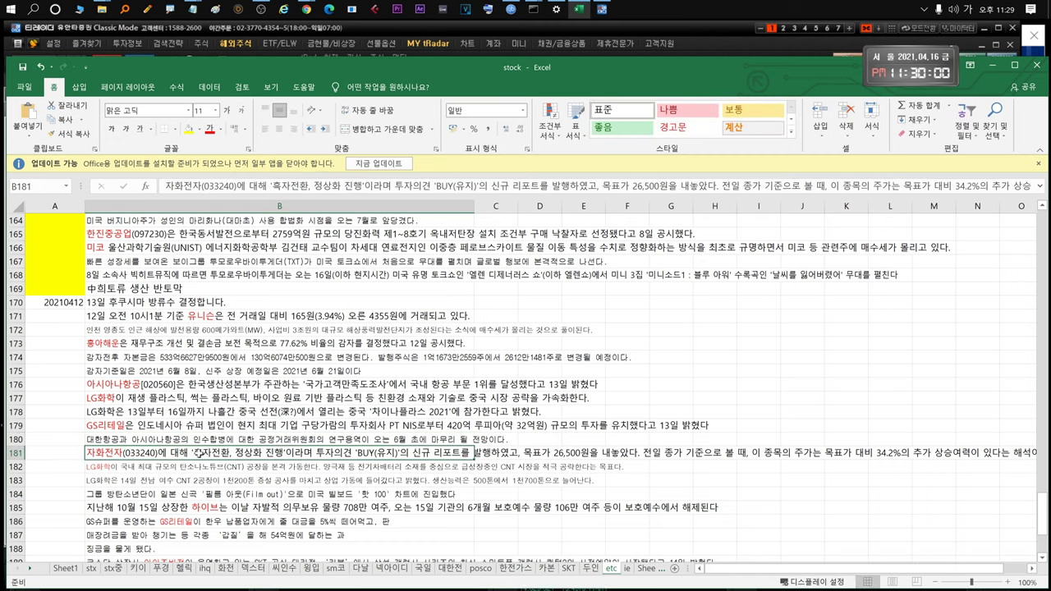
{"action": "double_click", "coordinate": [194, 453]}
{"action": "left_click_drag", "start_coordinate": [194, 453], "coordinate": [542, 453]}
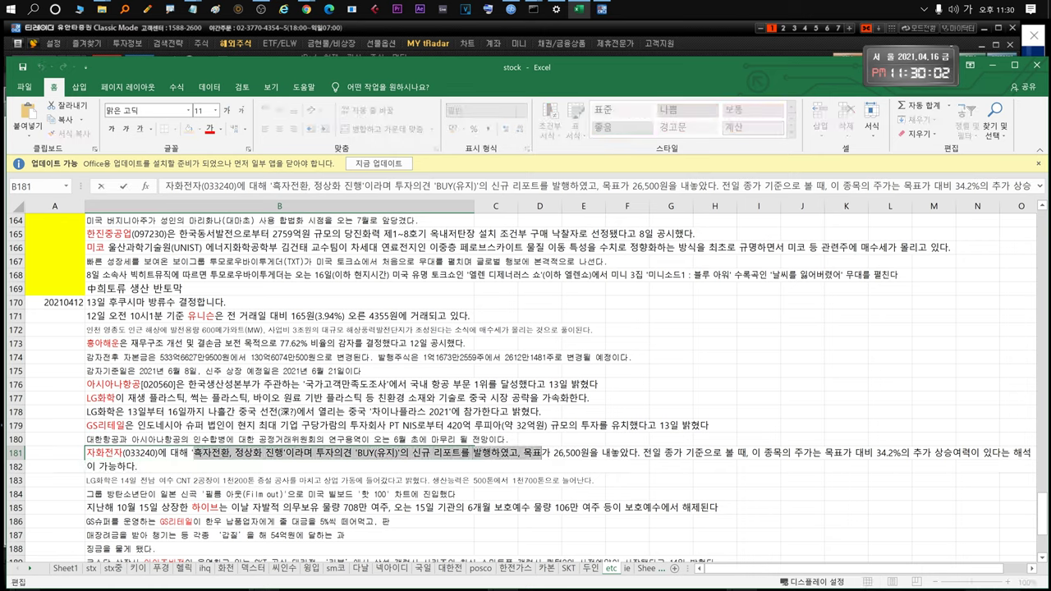
{"action": "left_click", "coordinate": [264, 483]}
{"action": "left_click", "coordinate": [240, 451]}
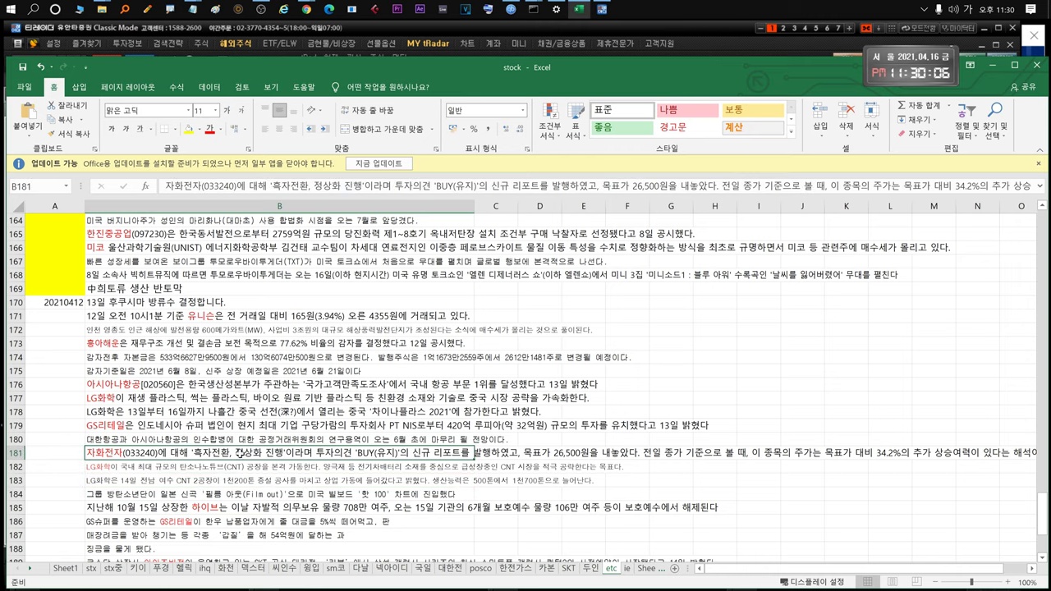
Review the LG화학 carbon nanotube plant notes in B182 and B183, highlighting the words about cathode and electric-vehicle battery materials
{"action": "left_click", "coordinate": [209, 465]}
{"action": "left_click", "coordinate": [230, 479]}
{"action": "left_click", "coordinate": [215, 467]}
{"action": "left_click", "coordinate": [223, 480]}
{"action": "left_click", "coordinate": [231, 467]}
{"action": "left_click", "coordinate": [234, 478]}
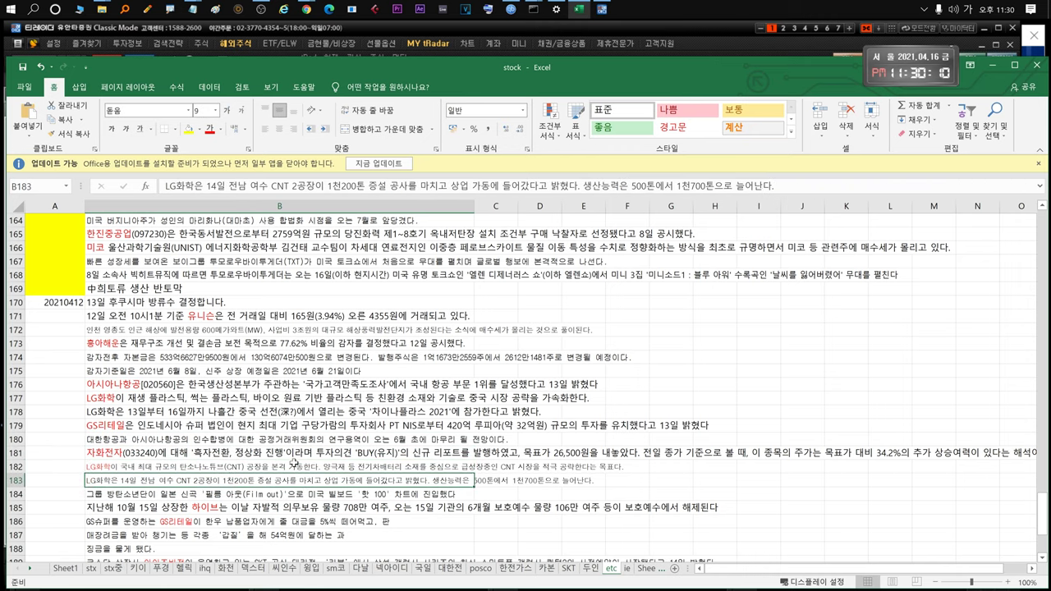
{"action": "double_click", "coordinate": [364, 465]}
{"action": "left_click_drag", "start_coordinate": [321, 467], "coordinate": [468, 466]}
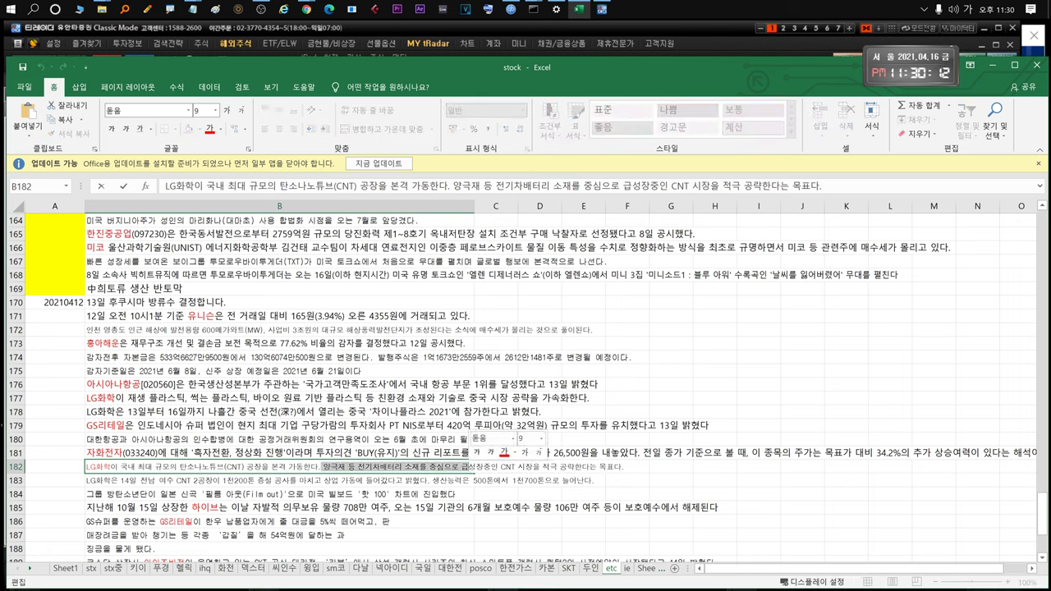
Read the 방탄소년단 Billboard note in B184 and the 하이브 lock-up release note in B185, highlighting their text
{"action": "left_click", "coordinate": [232, 493]}
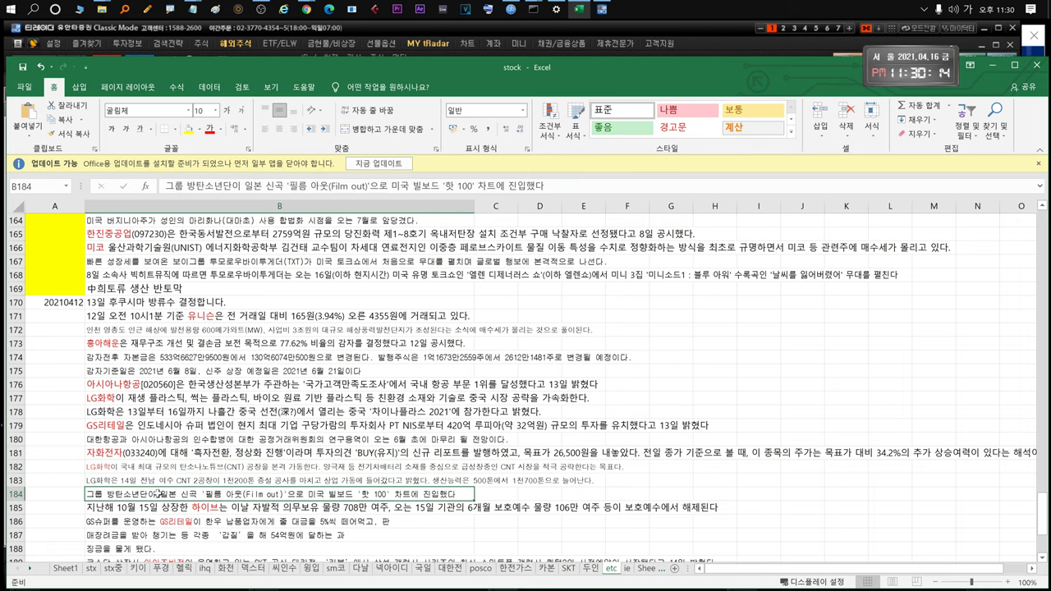
{"action": "double_click", "coordinate": [107, 493]}
{"action": "left_click_drag", "start_coordinate": [108, 494], "coordinate": [424, 493]}
{"action": "left_click", "coordinate": [251, 506]}
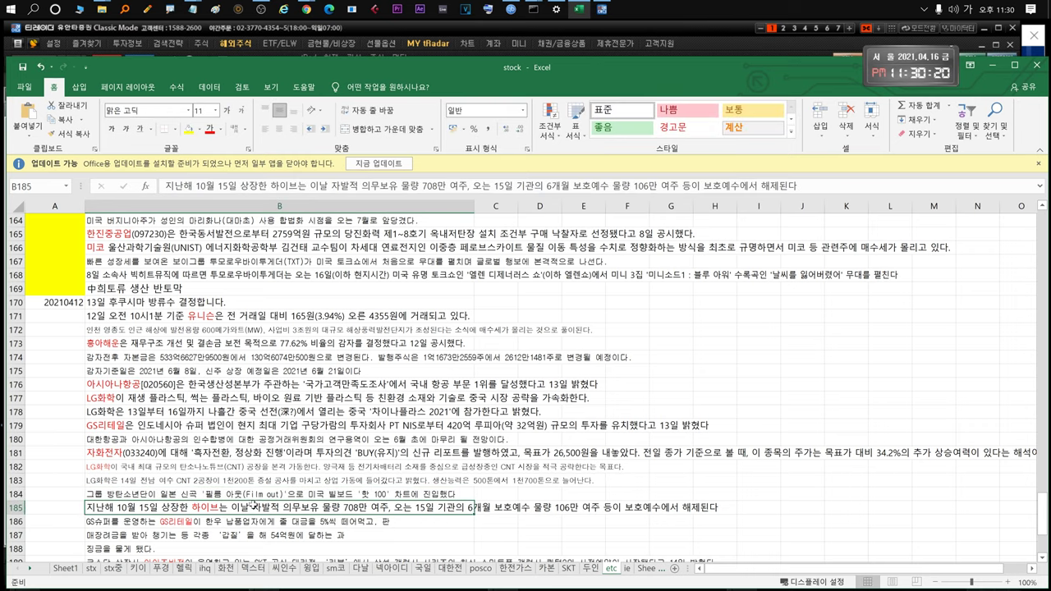
{"action": "scroll", "coordinate": [251, 506], "scroll_direction": "down", "scroll_amount": 1}
{"action": "double_click", "coordinate": [245, 466]}
{"action": "left_click_drag", "start_coordinate": [189, 467], "coordinate": [710, 466]}
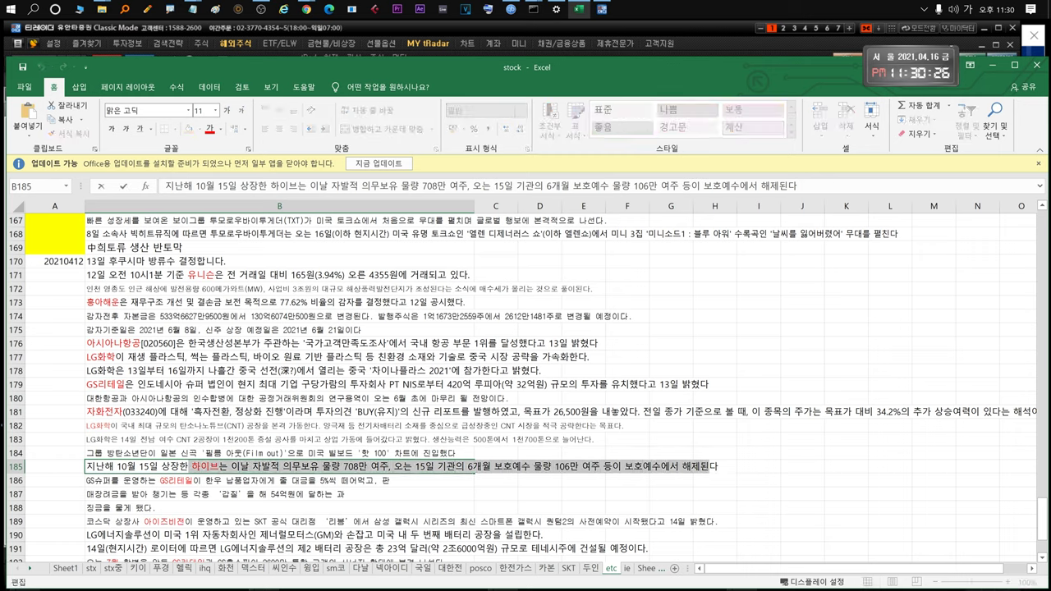
Go over the GS리테일 penalty notes in B186:B187 again and move on to the 아이즈비전 note in B189
{"action": "left_click", "coordinate": [303, 480]}
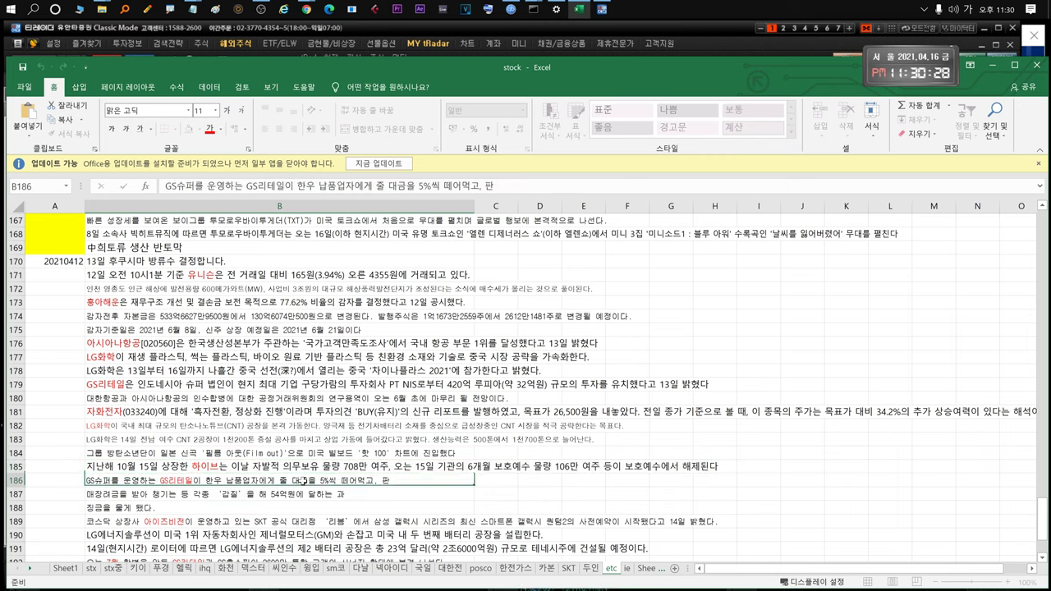
{"action": "left_click", "coordinate": [219, 471]}
{"action": "left_click", "coordinate": [209, 483]}
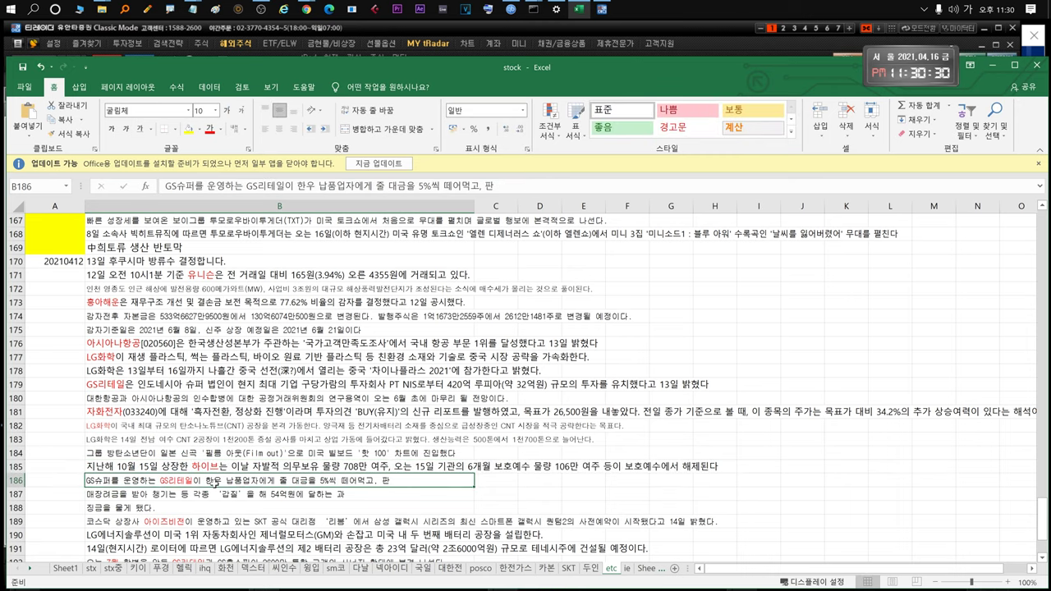
{"action": "left_click", "coordinate": [211, 493]}
{"action": "left_click", "coordinate": [220, 480]}
{"action": "left_click", "coordinate": [210, 520]}
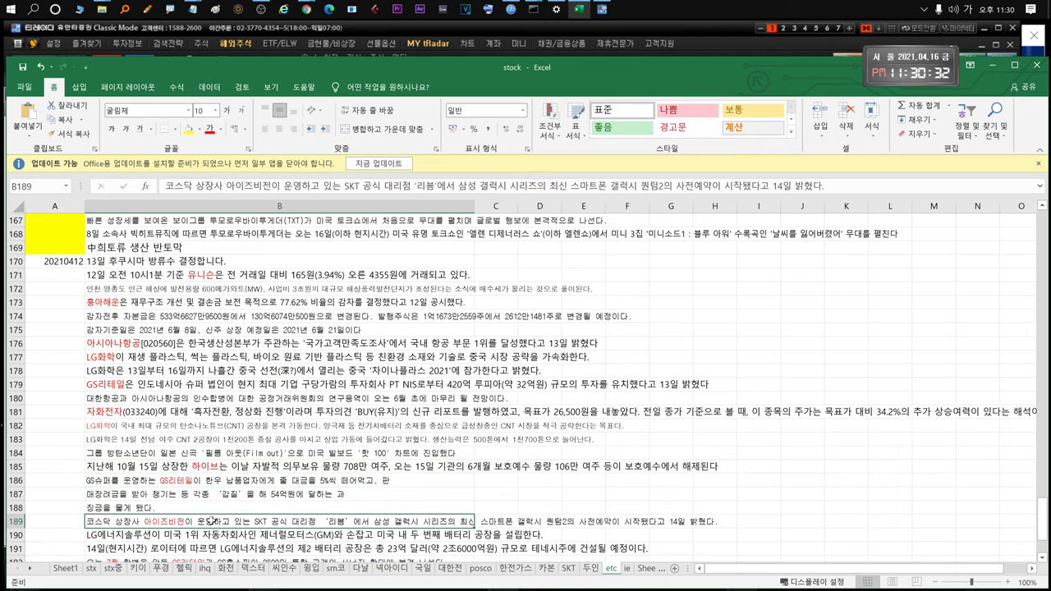
Read the LG에너지솔루션 note in B190, highlighting the words about the second US battery plant
{"action": "scroll", "coordinate": [257, 517], "scroll_direction": "down", "scroll_amount": 2}
{"action": "left_click", "coordinate": [179, 458]}
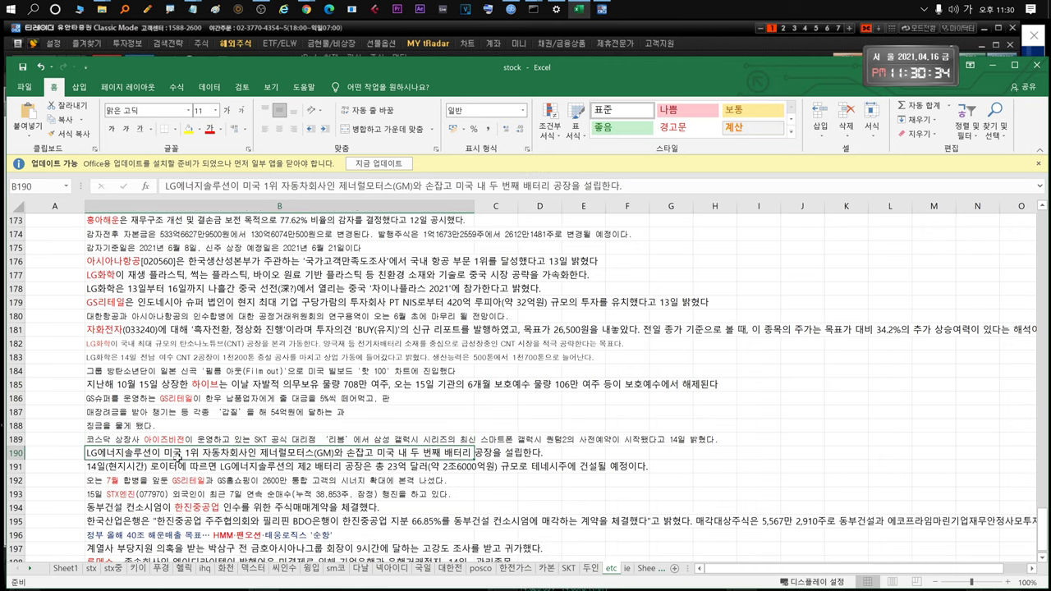
{"action": "double_click", "coordinate": [189, 454]}
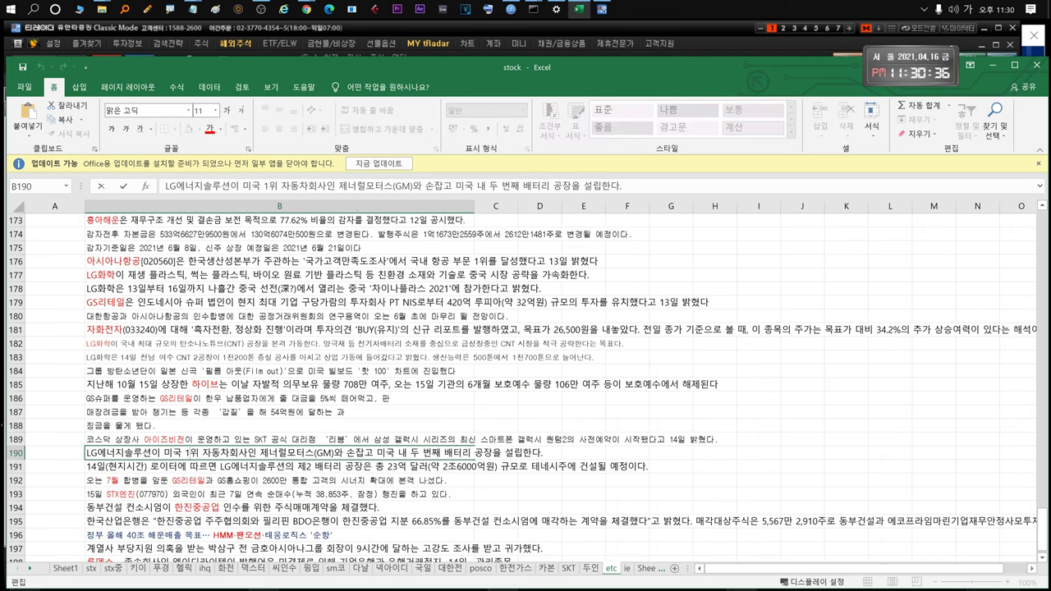
{"action": "left_click_drag", "start_coordinate": [375, 453], "coordinate": [544, 452]}
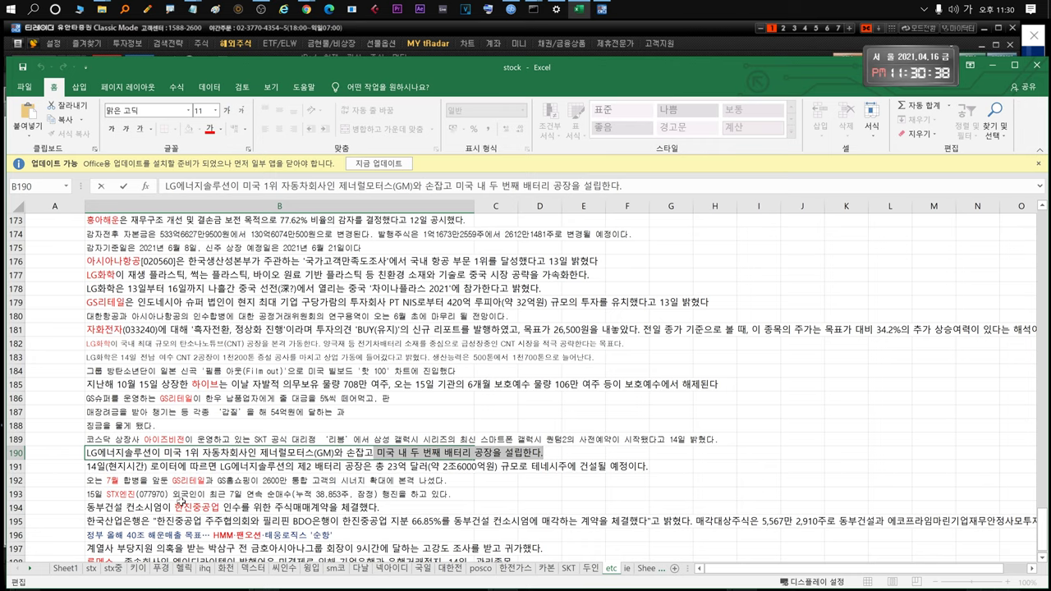
Read the GS리테일 and GS홈쇼핑 note in B192, highlighting the customer synergy and July merger text
{"action": "left_click", "coordinate": [150, 477]}
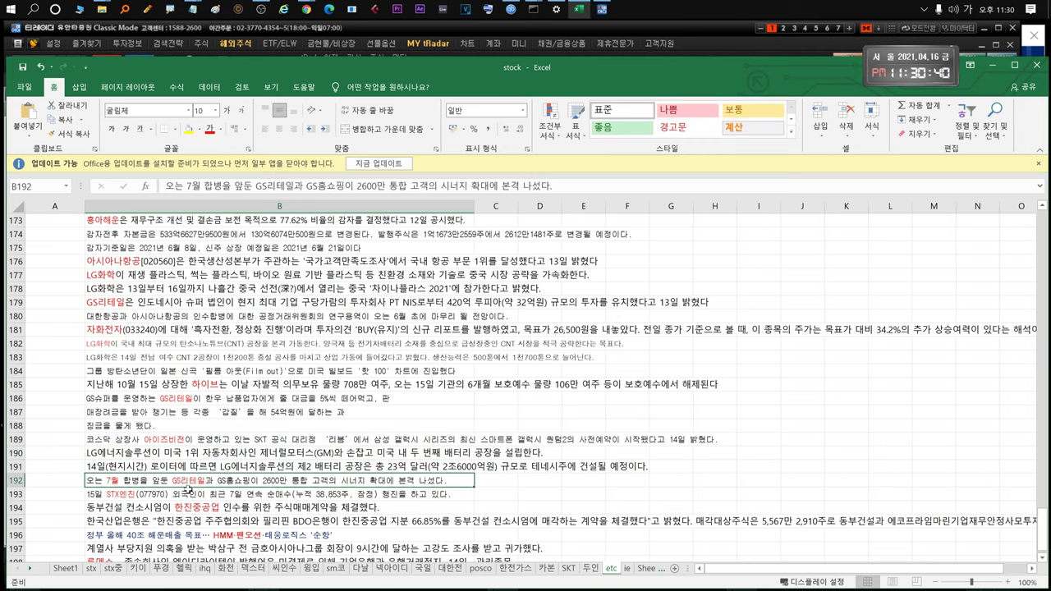
{"action": "double_click", "coordinate": [212, 480]}
{"action": "left_click_drag", "start_coordinate": [145, 480], "coordinate": [377, 481]}
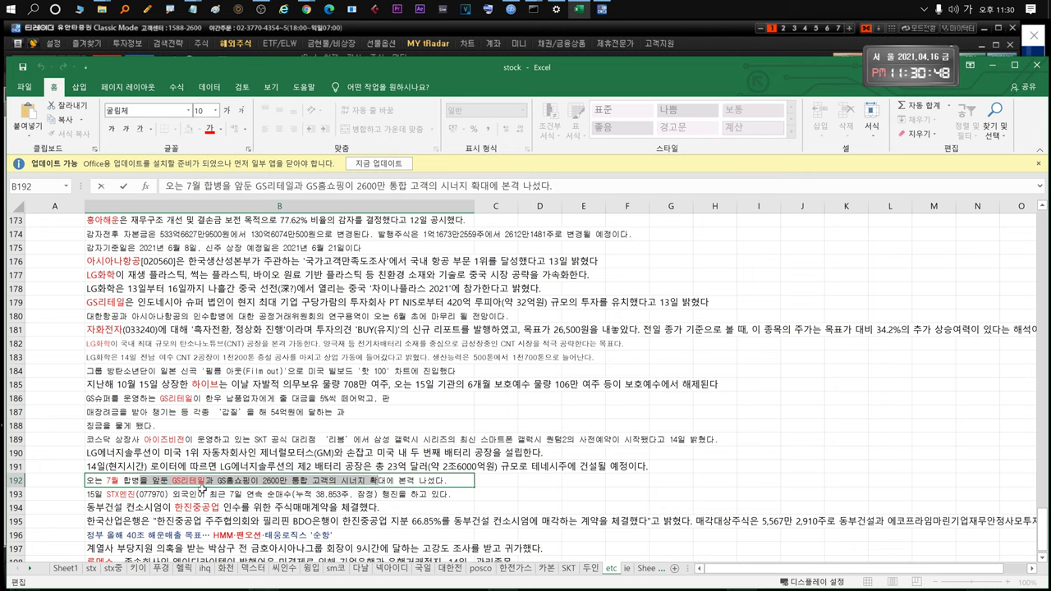
{"action": "left_click_drag", "start_coordinate": [105, 481], "coordinate": [264, 481]}
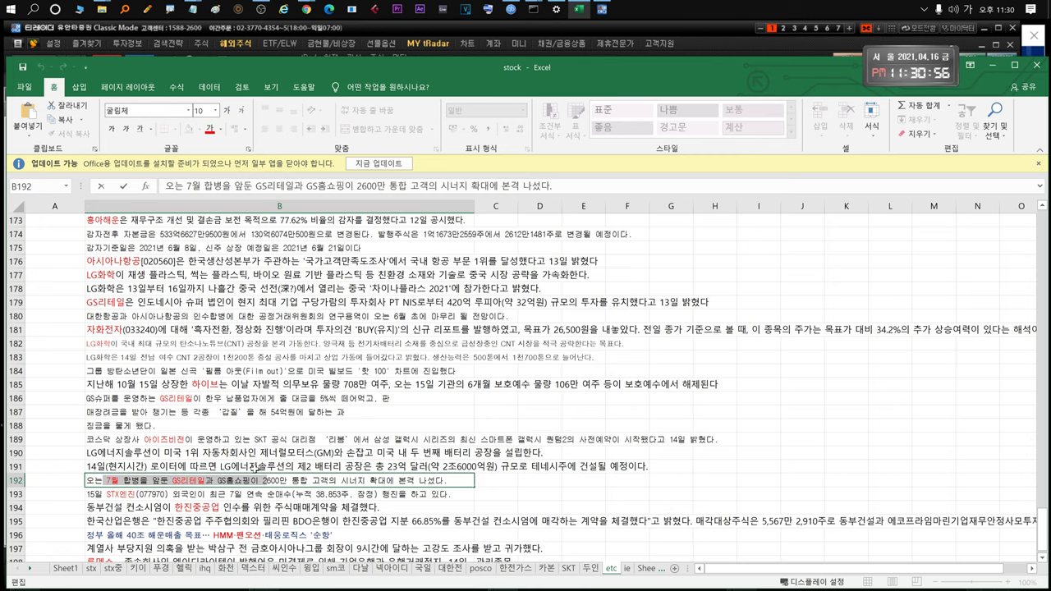
Read the STX엔진 foreign net-buying note in B193, highlighting its whole text
{"action": "left_click", "coordinate": [165, 495]}
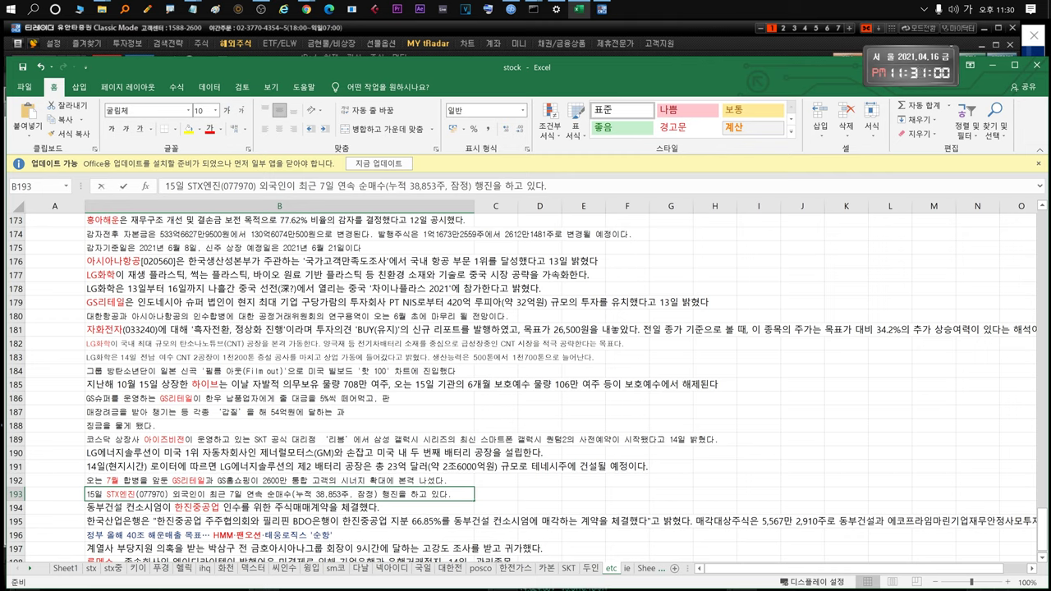
{"action": "double_click", "coordinate": [105, 494]}
{"action": "mouse_move", "coordinate": [105, 494]}
{"action": "left_mouse_down"}
{"action": "mouse_move", "coordinate": [452, 494]}
{"action": "mouse_move", "coordinate": [85, 494]}
{"action": "left_mouse_up"}
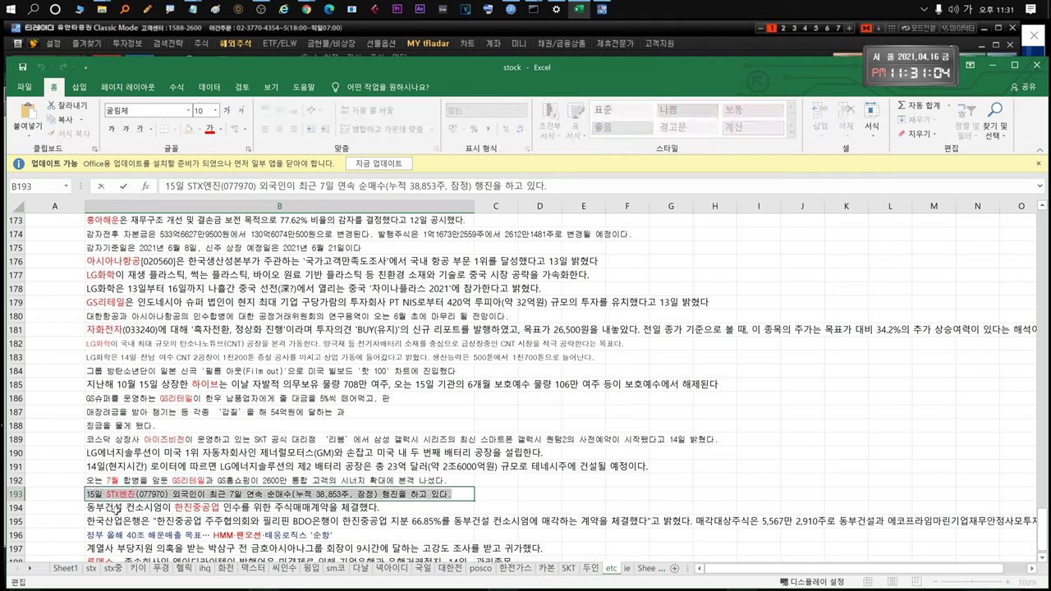
Read the 한진중공업 acquisition and stake-sale notes in B194:B195
{"action": "left_click", "coordinate": [118, 508]}
{"action": "scroll", "coordinate": [156, 509], "scroll_direction": "down", "scroll_amount": 2}
{"action": "left_click", "coordinate": [156, 481]}
{"action": "left_click", "coordinate": [162, 451]}
{"action": "key", "text": "Up"}
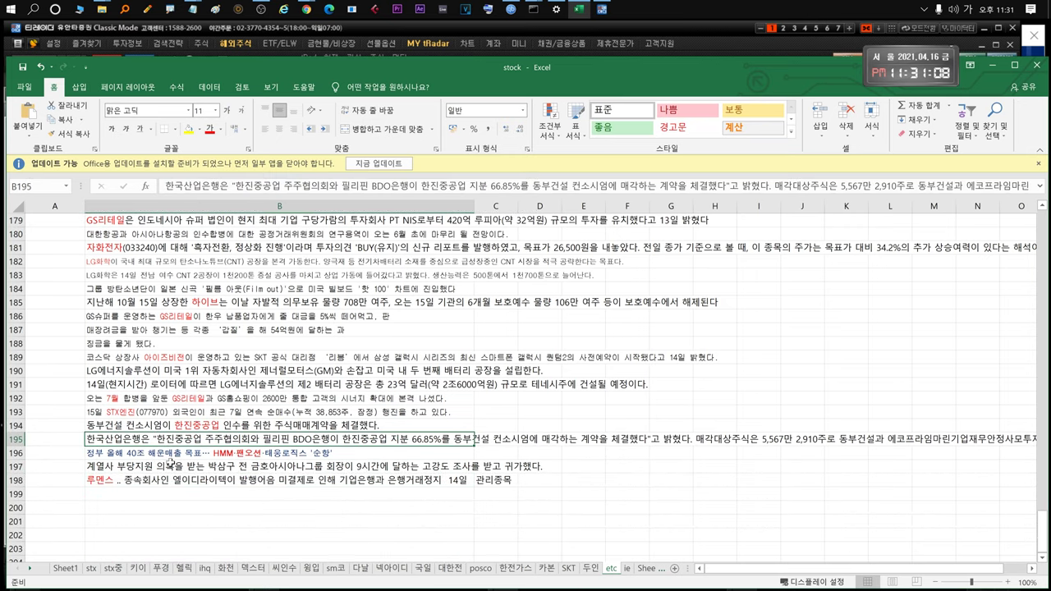
Read the shipping sales target note in B196, highlighting the name 팬오션
{"action": "left_click", "coordinate": [168, 453]}
{"action": "double_click", "coordinate": [168, 452]}
{"action": "left_click_drag", "start_coordinate": [114, 453], "coordinate": [245, 453]}
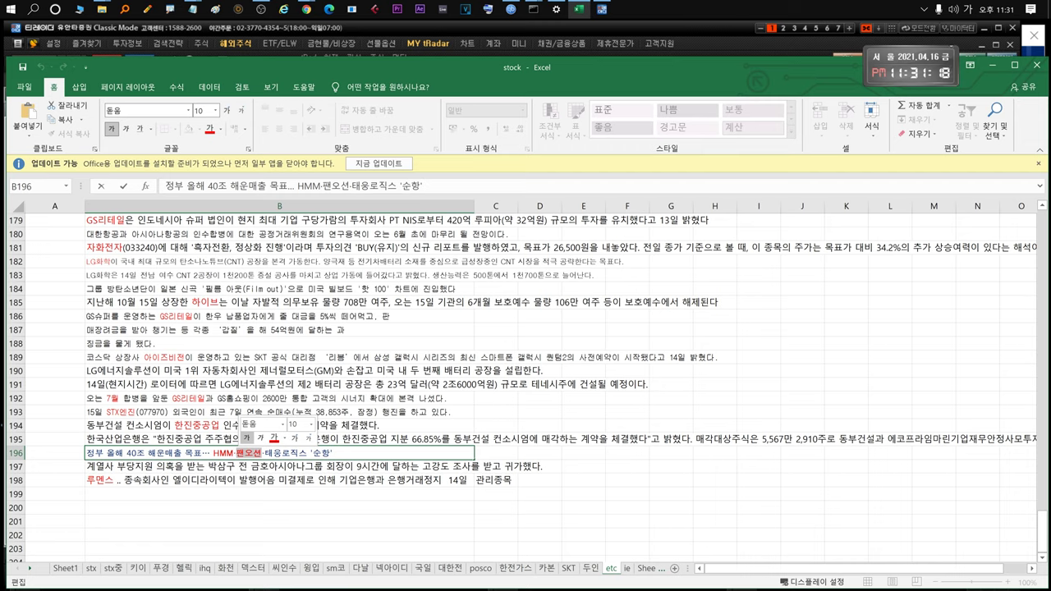
{"action": "left_click", "coordinate": [261, 452]}
{"action": "left_click_drag", "start_coordinate": [261, 452], "coordinate": [245, 452]}
{"action": "key", "text": "shift+Left"}
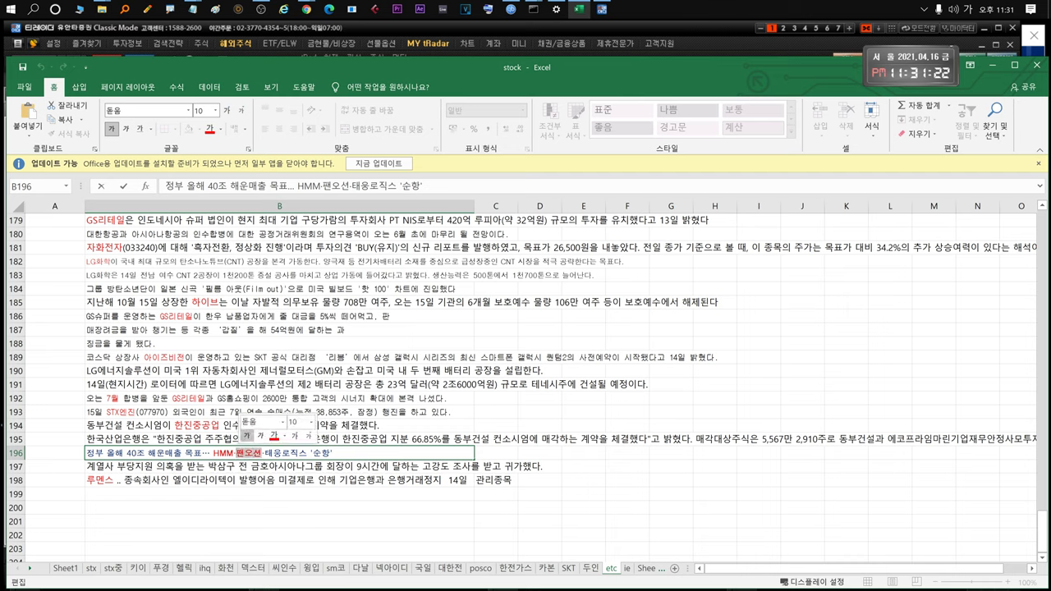
{"action": "key", "text": "Return"}
{"action": "key", "text": "Up"}
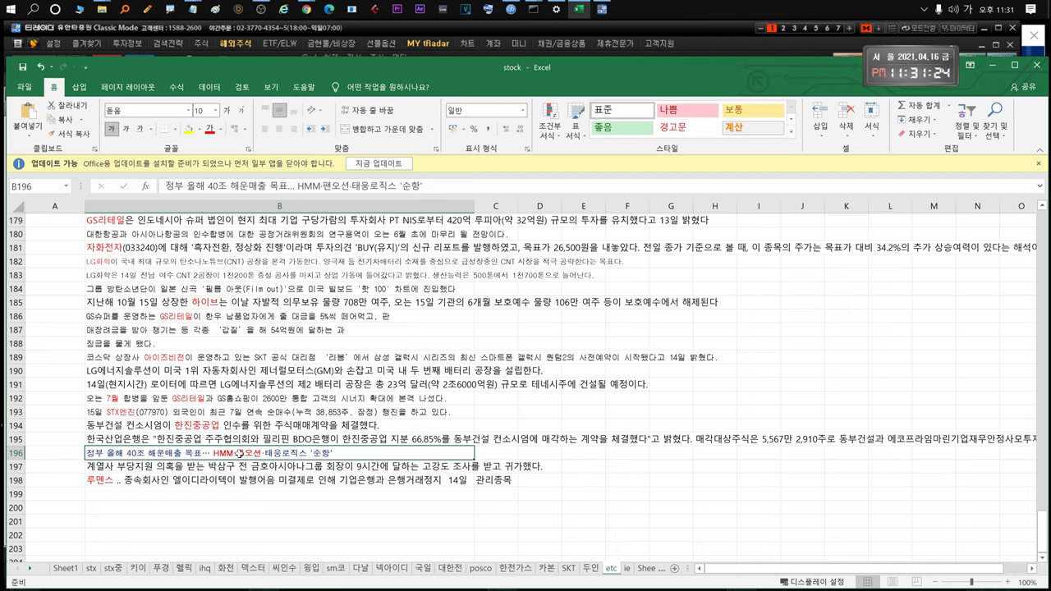
{"action": "key", "text": "F2"}
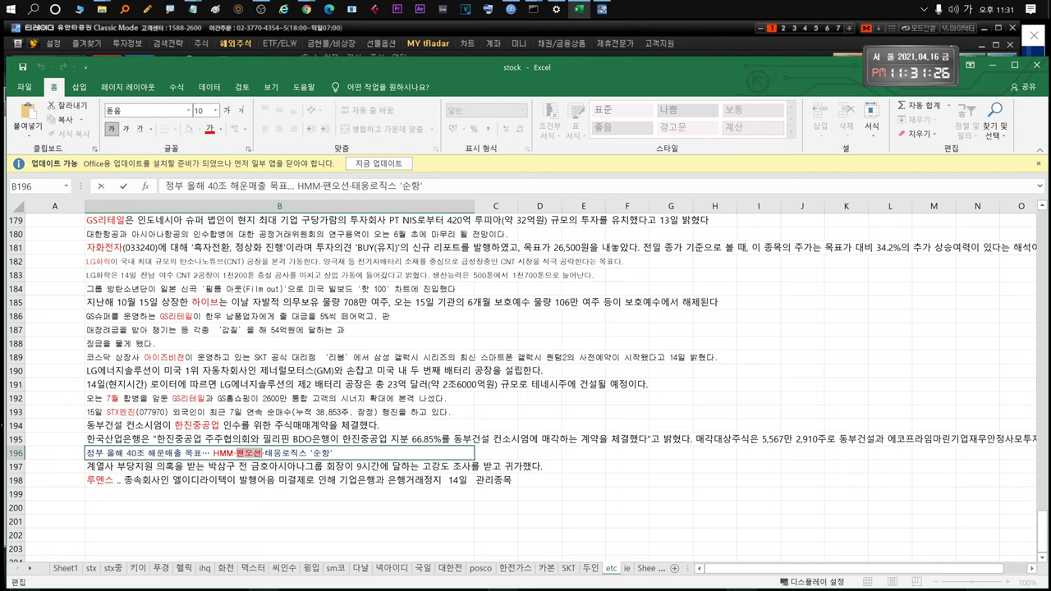
Read the note in B197 about the former 금호아시아나그룹 chairman, highlighting the nine-hour questioning text
{"action": "left_click", "coordinate": [234, 467]}
{"action": "left_click", "coordinate": [162, 479]}
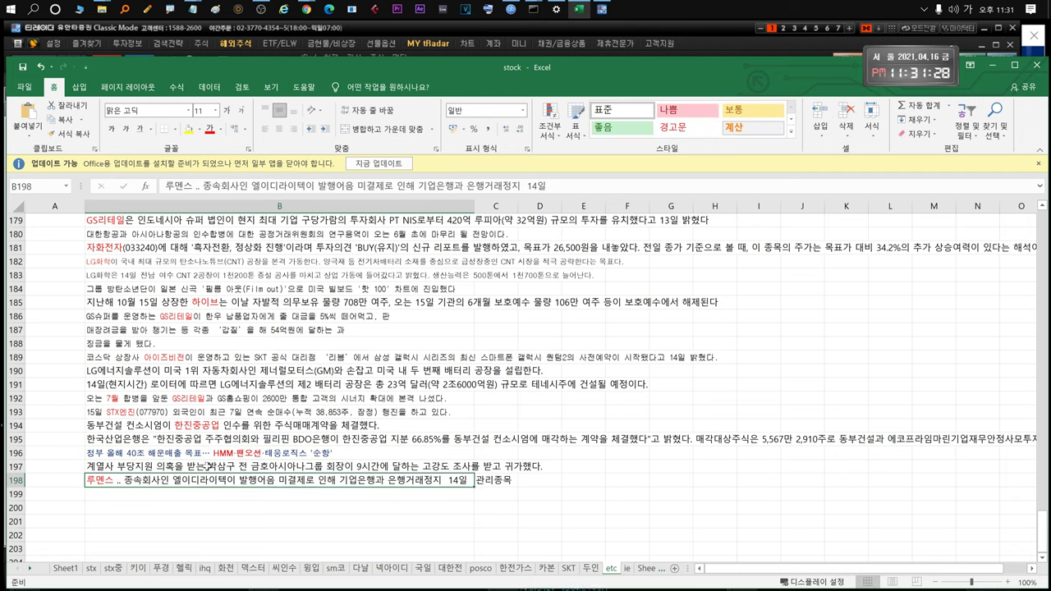
{"action": "double_click", "coordinate": [280, 469]}
{"action": "left_click_drag", "start_coordinate": [240, 466], "coordinate": [501, 466]}
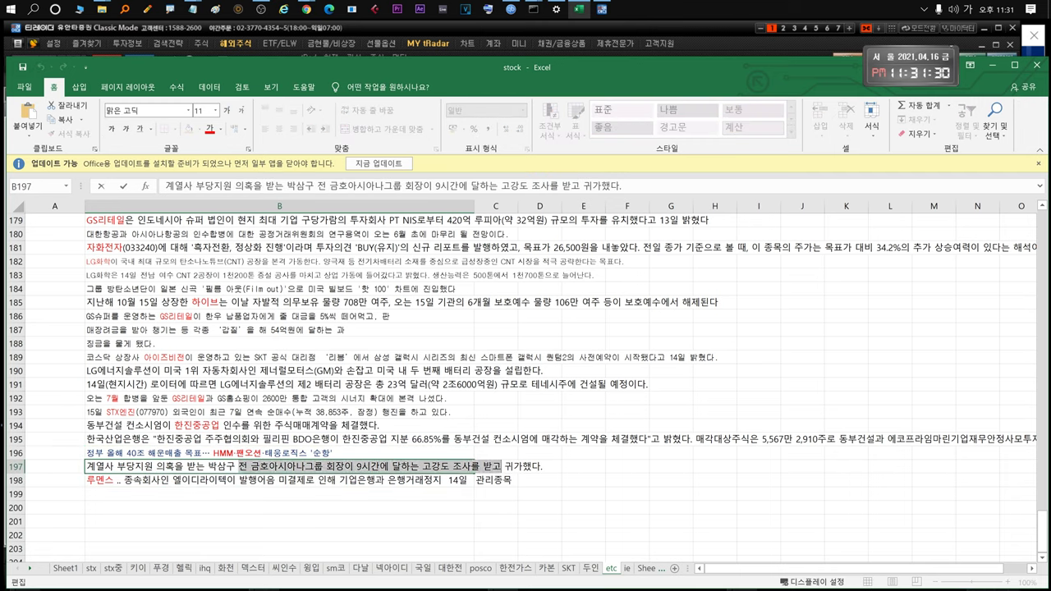
Read the 루멘스 note in B198, highlighting the company name and the bank transaction suspension text
{"action": "left_click", "coordinate": [176, 482]}
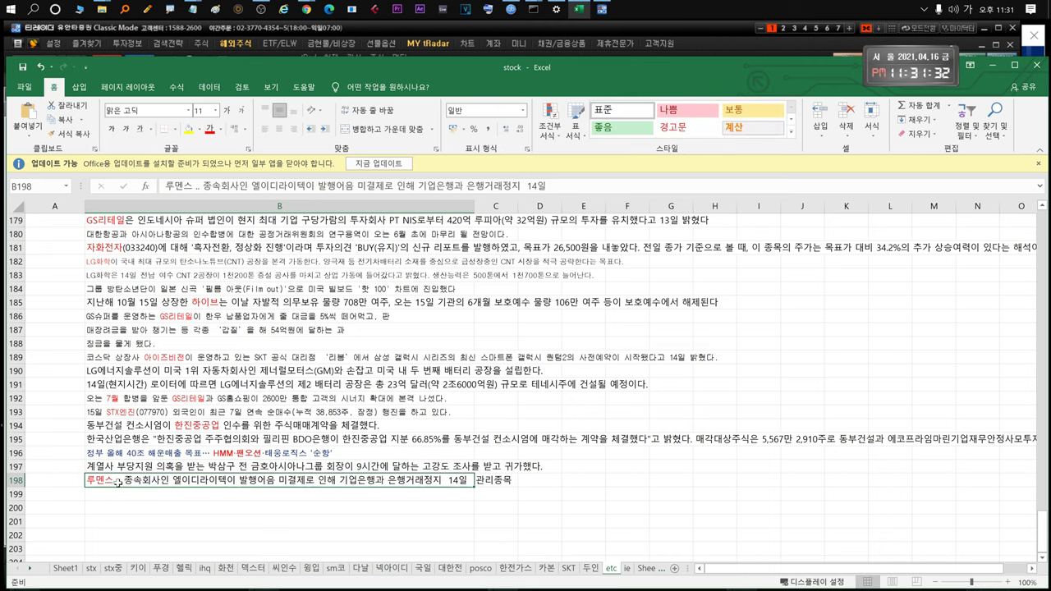
{"action": "left_click_drag", "start_coordinate": [114, 480], "coordinate": [86, 480]}
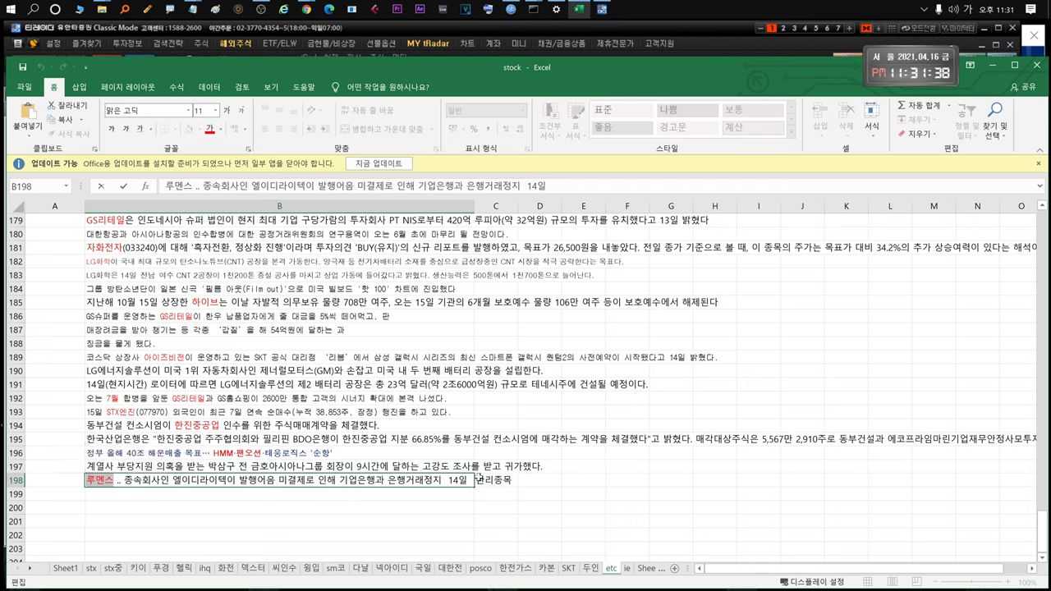
{"action": "left_click", "coordinate": [490, 476]}
{"action": "double_click", "coordinate": [327, 481]}
{"action": "left_click_drag", "start_coordinate": [335, 481], "coordinate": [470, 480]}
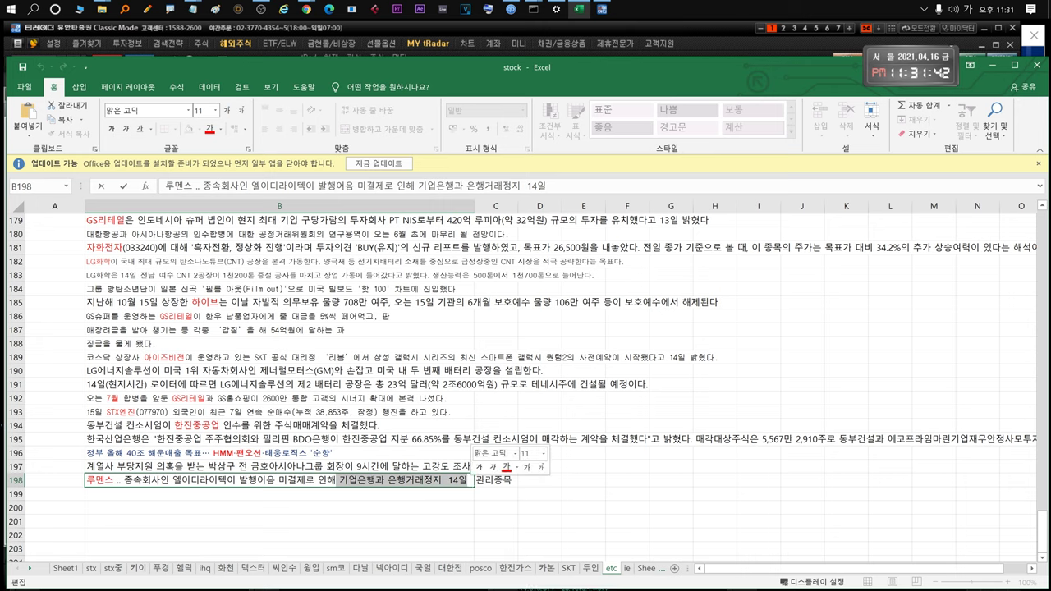
{"action": "key", "text": "Escape"}
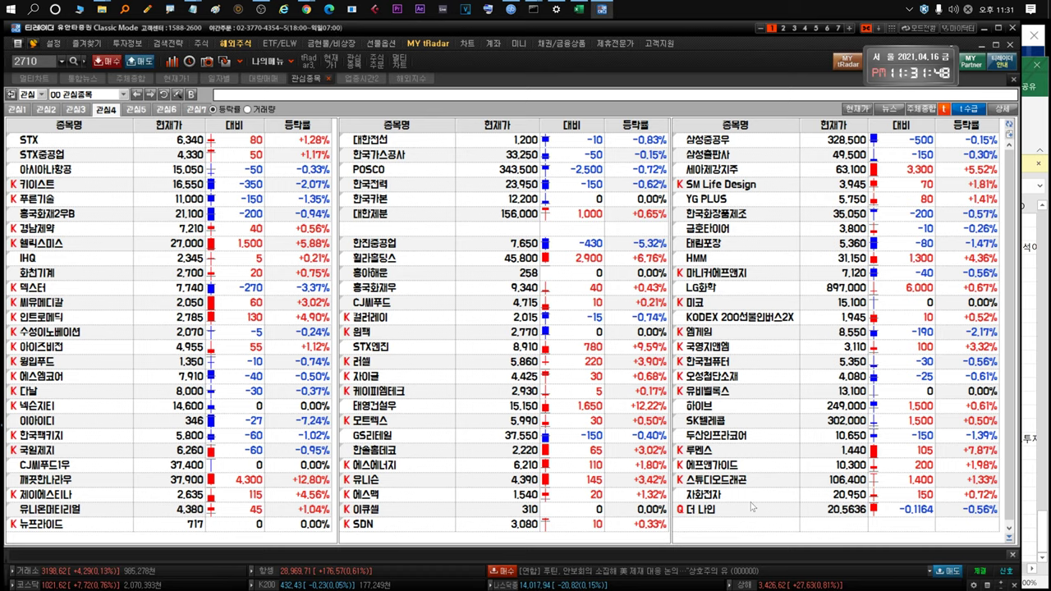
Switch to 티레이더 and check the 루멘스, 한진중공업 and 휠라홀딩스 rows in the 관심4 watchlist
{"action": "left_click", "coordinate": [829, 449]}
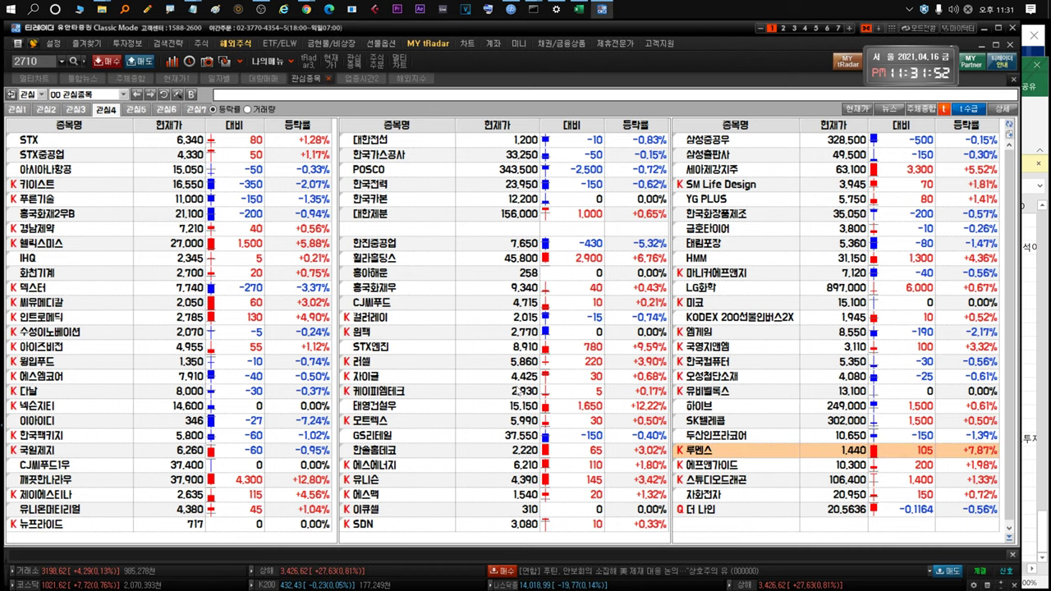
{"action": "left_click", "coordinate": [393, 244]}
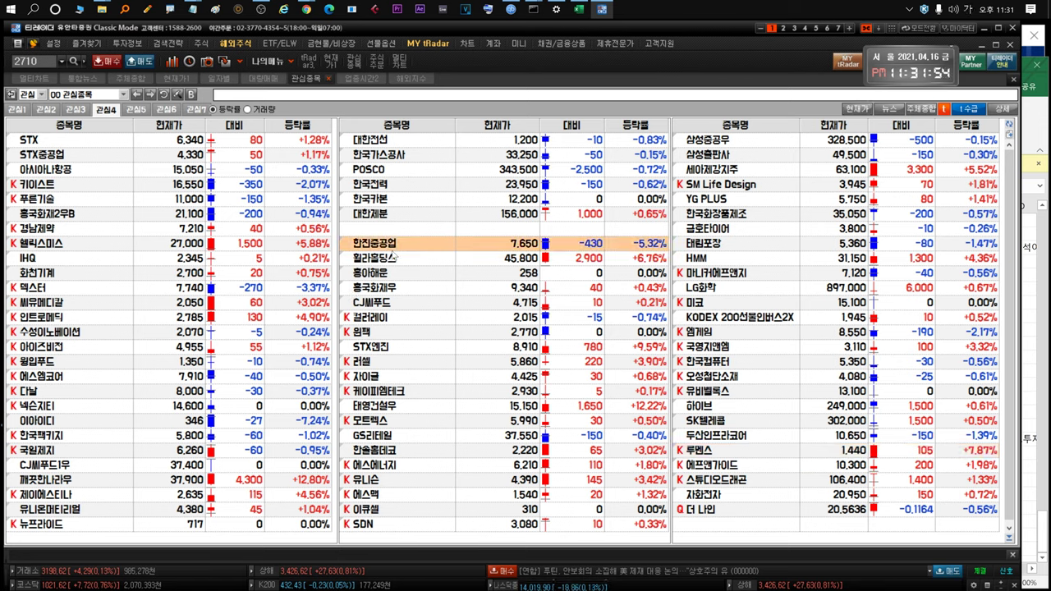
{"action": "left_click", "coordinate": [372, 259]}
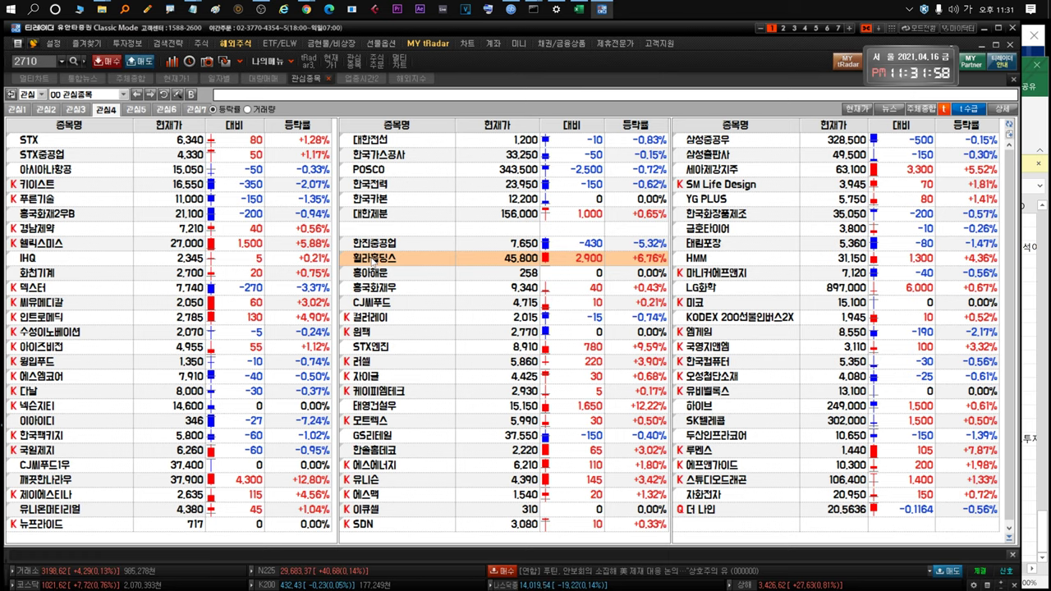
Examine the 휠라홀딩스 daily chart, comparing the full history since 2013 with the recent months
{"action": "scroll", "coordinate": [764, 217], "scroll_direction": "up", "scroll_amount": 3}
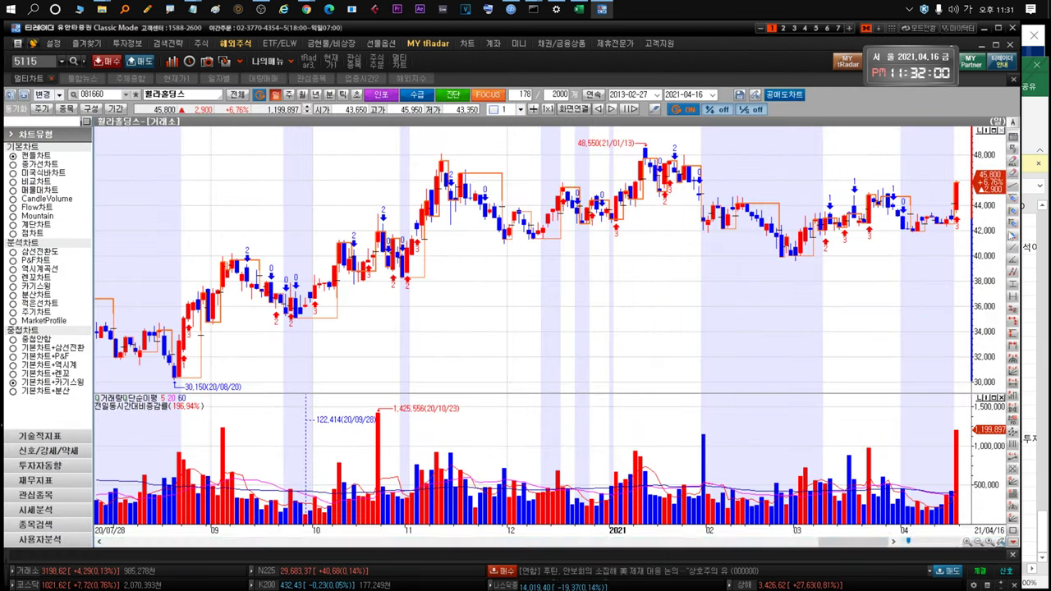
{"action": "left_click_drag", "start_coordinate": [943, 222], "coordinate": [648, 288]}
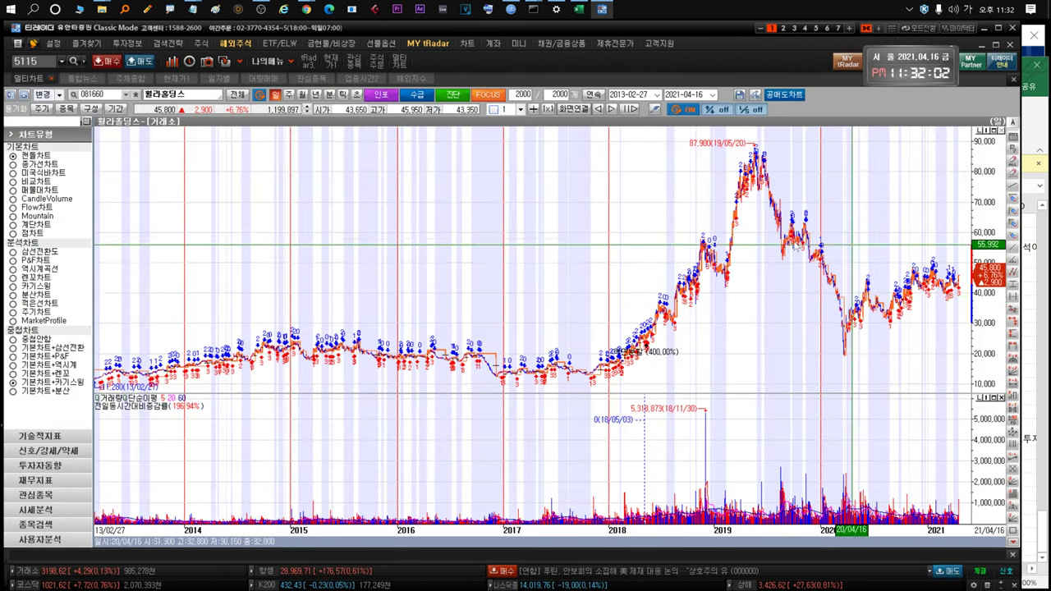
{"action": "left_click_drag", "start_coordinate": [738, 302], "coordinate": [1031, 271]}
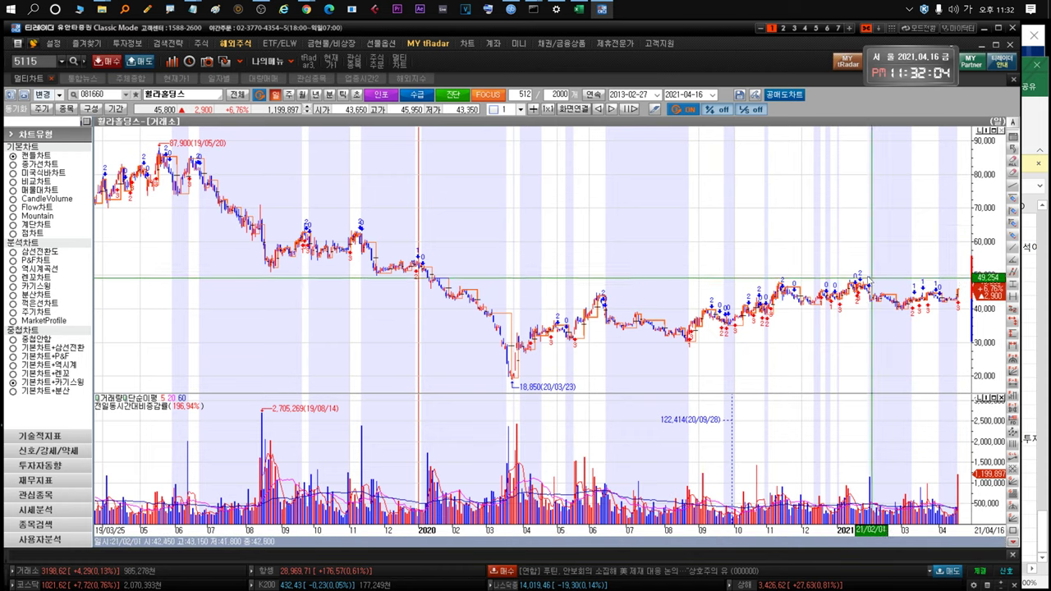
{"action": "left_click_drag", "start_coordinate": [777, 281], "coordinate": [979, 258]}
{"action": "mouse_move", "coordinate": [954, 263]}
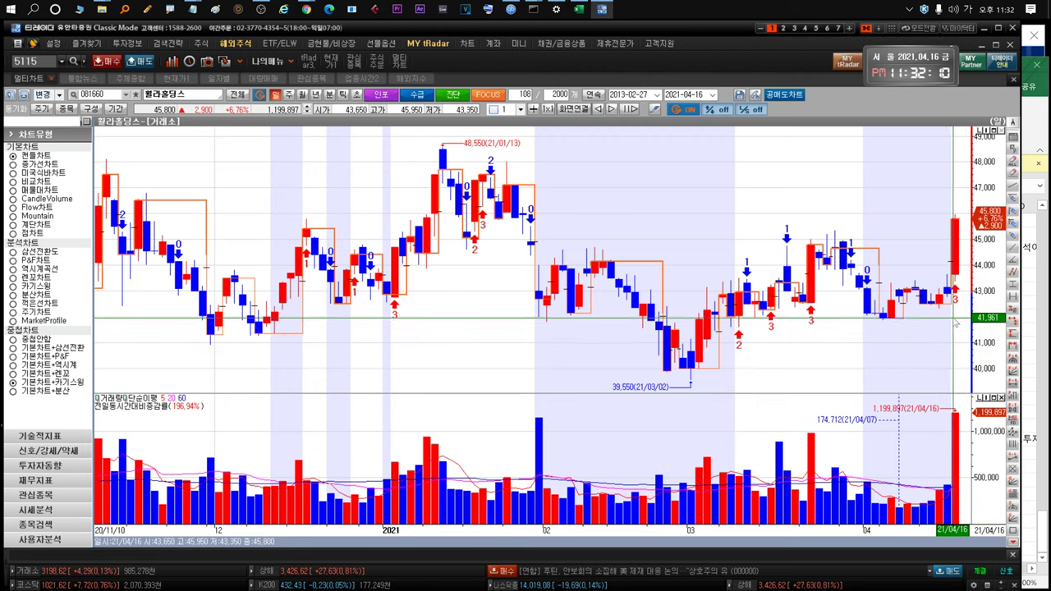
{"action": "left_click_drag", "start_coordinate": [952, 326], "coordinate": [809, 345]}
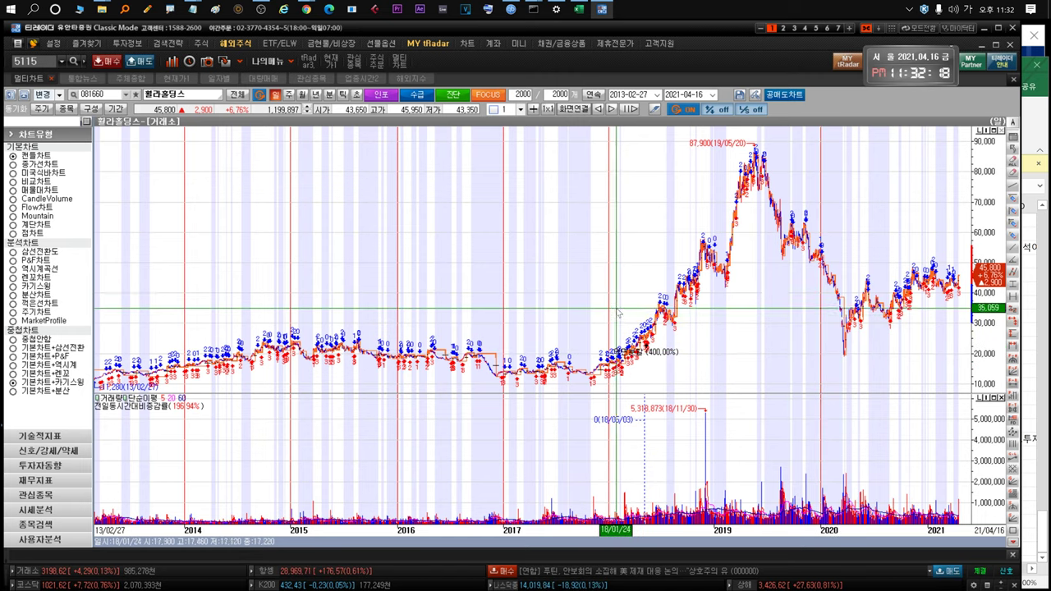
{"action": "scroll", "coordinate": [701, 337], "scroll_direction": "up", "scroll_amount": 4}
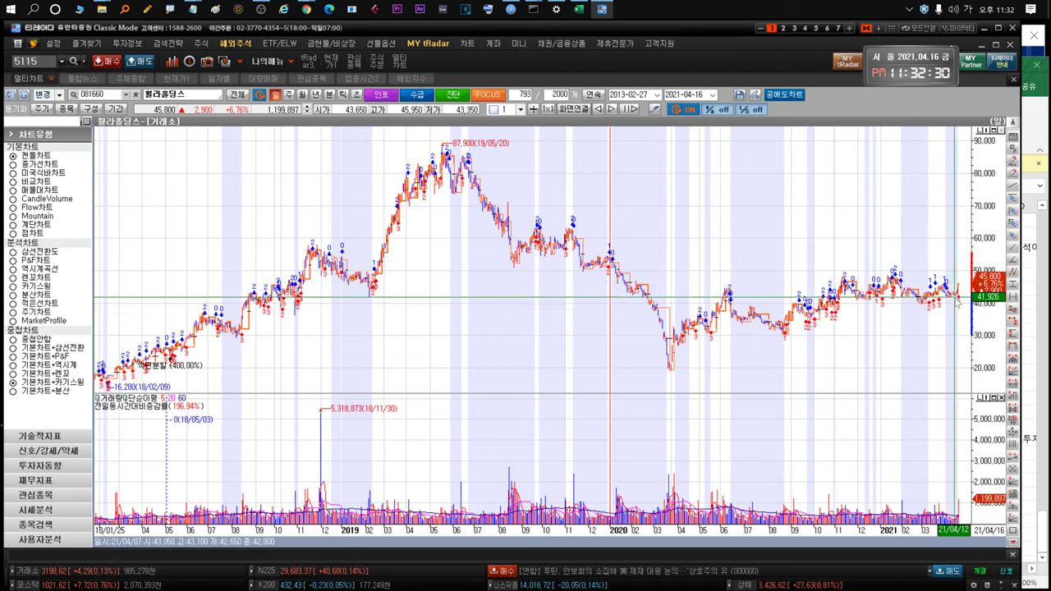
Open the 흥아해운 news about its short-term loan from 장금상선, highlight the loan details and close the article
{"action": "key", "text": "ctrl+Tab"}
{"action": "left_click", "coordinate": [382, 273]}
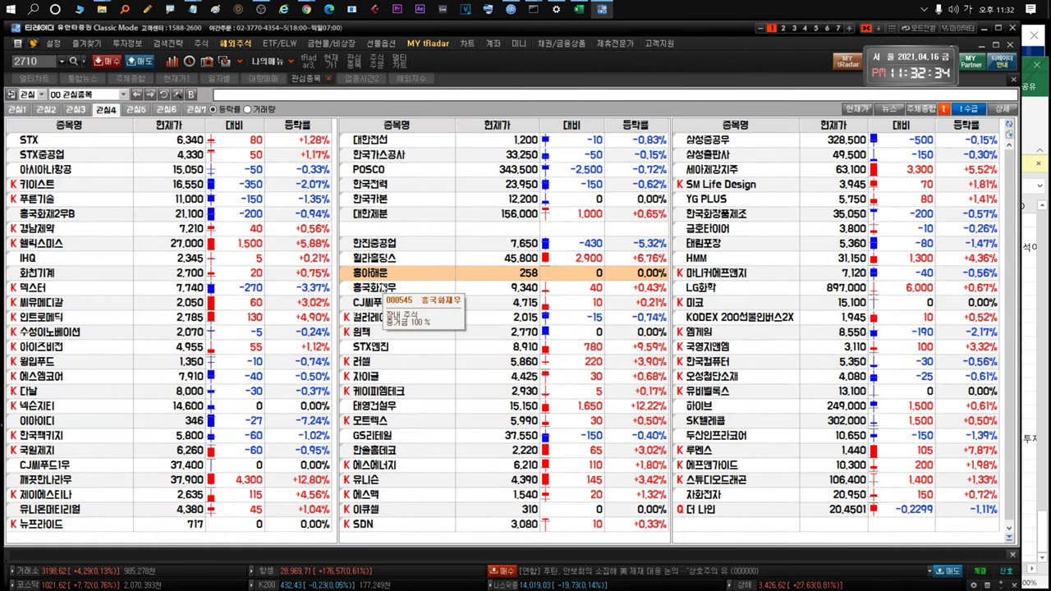
{"action": "mouse_move", "coordinate": [340, 268]}
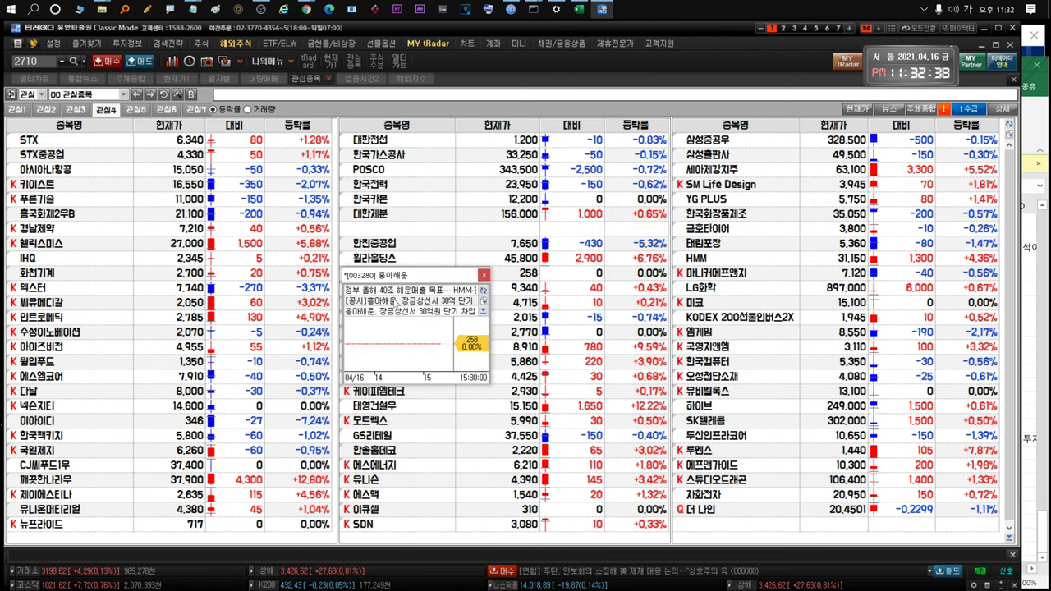
{"action": "left_click", "coordinate": [435, 301]}
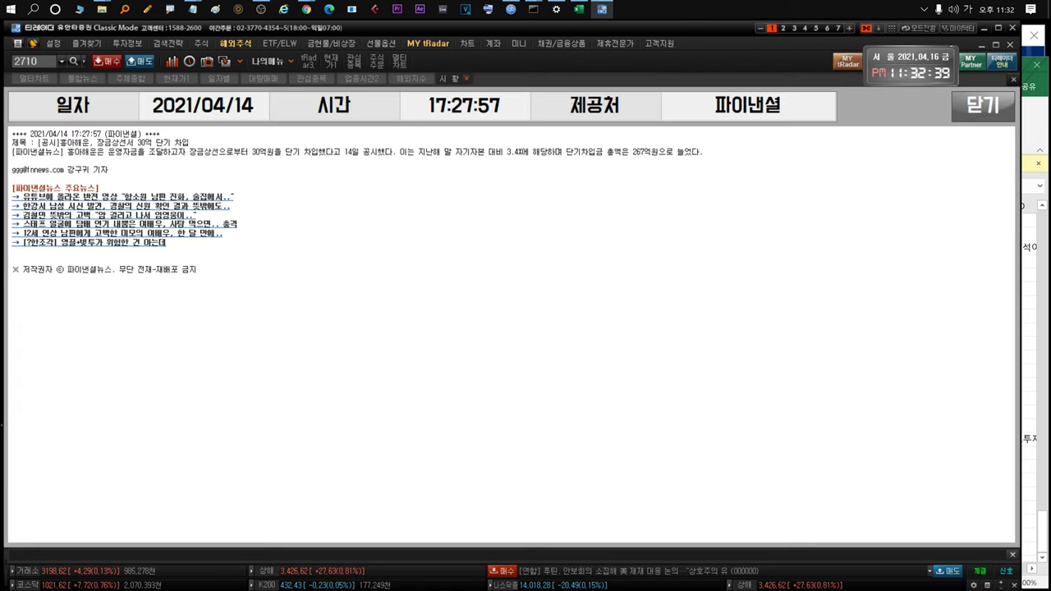
{"action": "left_click_drag", "start_coordinate": [189, 152], "coordinate": [606, 152]}
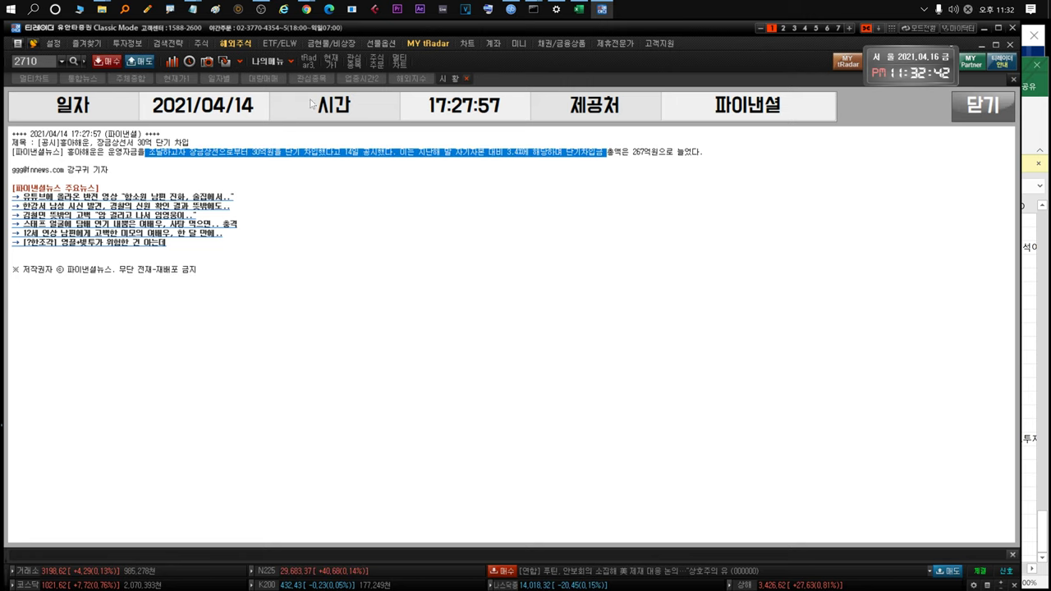
{"action": "left_click", "coordinate": [466, 79]}
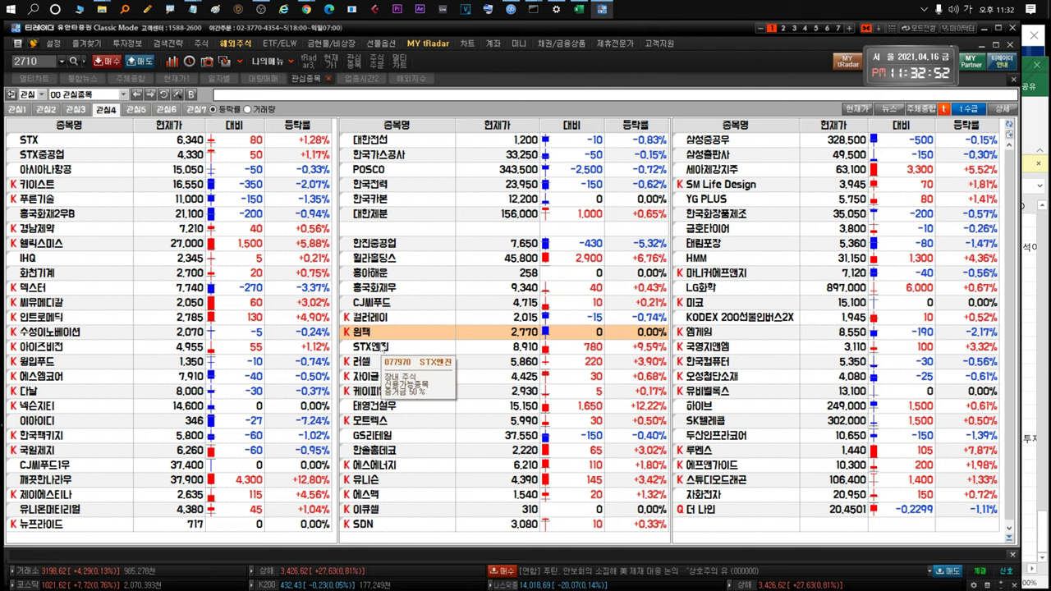
View the daily price charts of 윈팩 and STX엔진 from the watchlist
{"action": "double_click", "coordinate": [378, 336]}
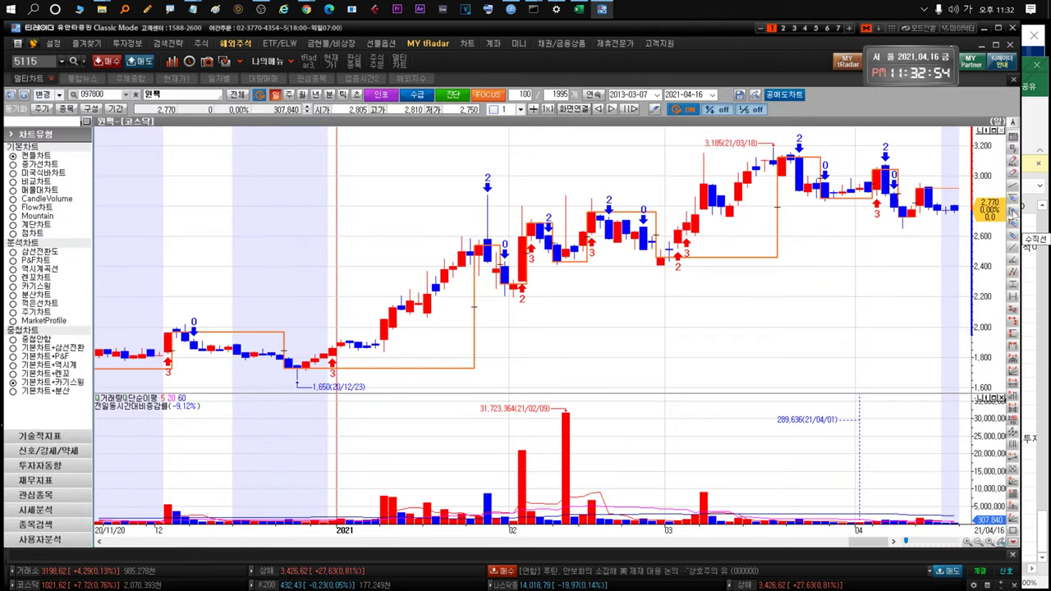
{"action": "key", "text": "ctrl+Tab"}
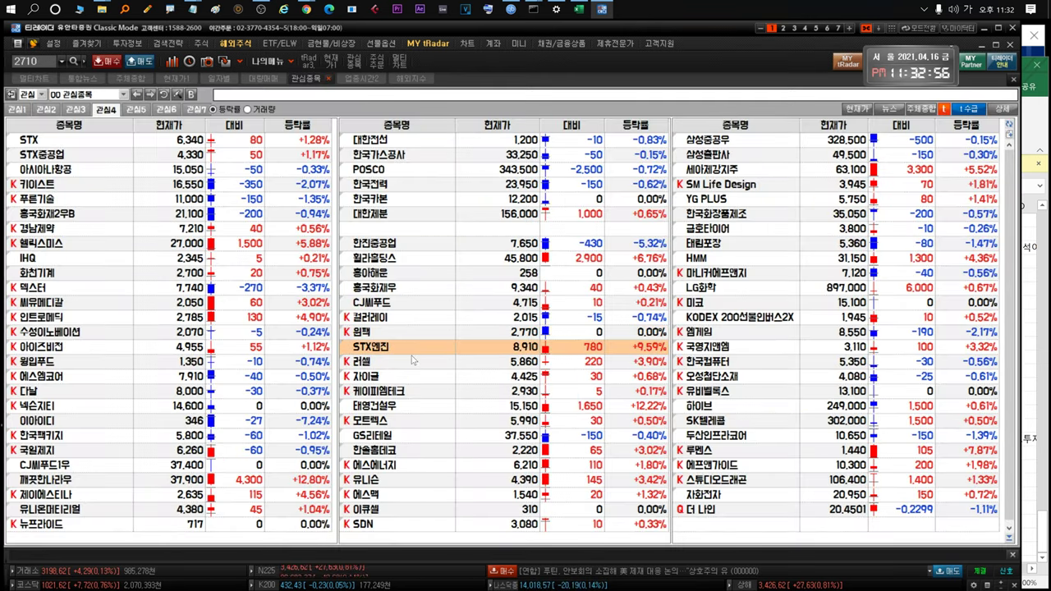
{"action": "double_click", "coordinate": [409, 353]}
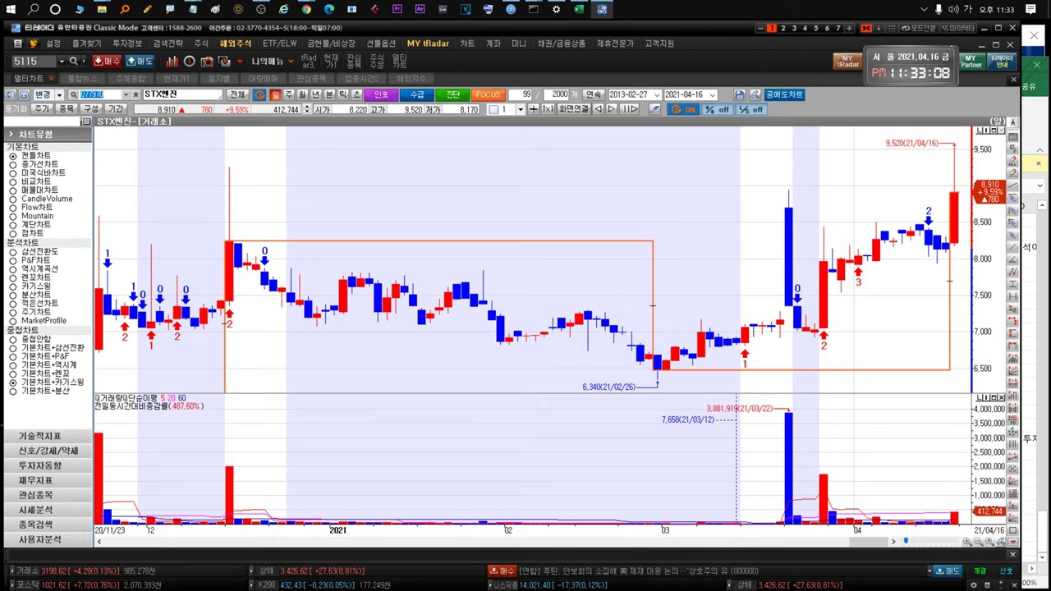
Enter the note "한국수력원자력공사 .. 10억이상 손실 - 2년간 입찰금지 stx엔진" in B199 of the Excel etc sheet and return to the STX엔진 chart
{"action": "key", "text": "alt+Tab"}
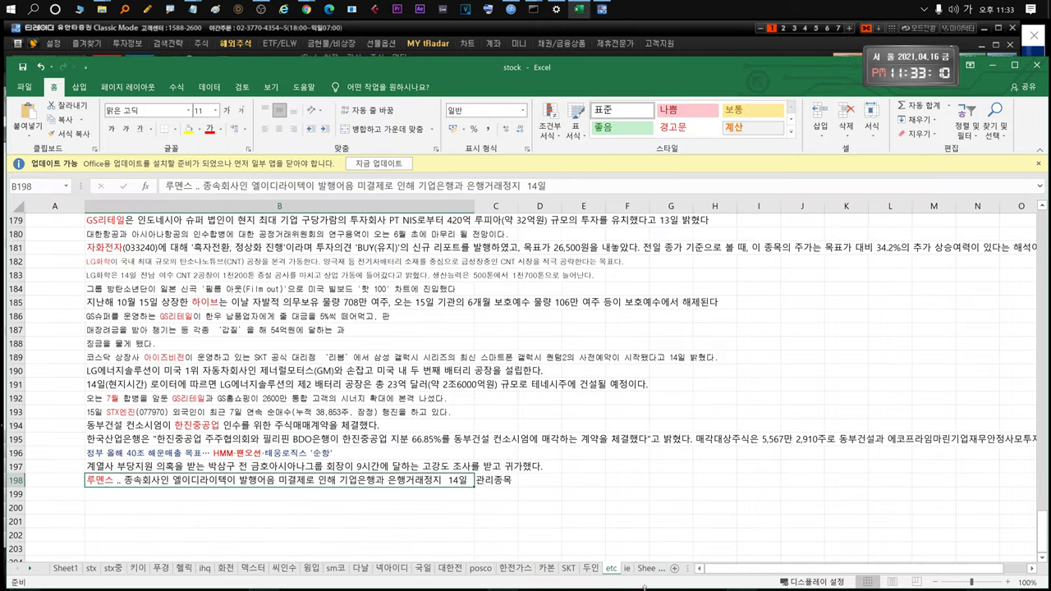
{"action": "double_click", "coordinate": [124, 495]}
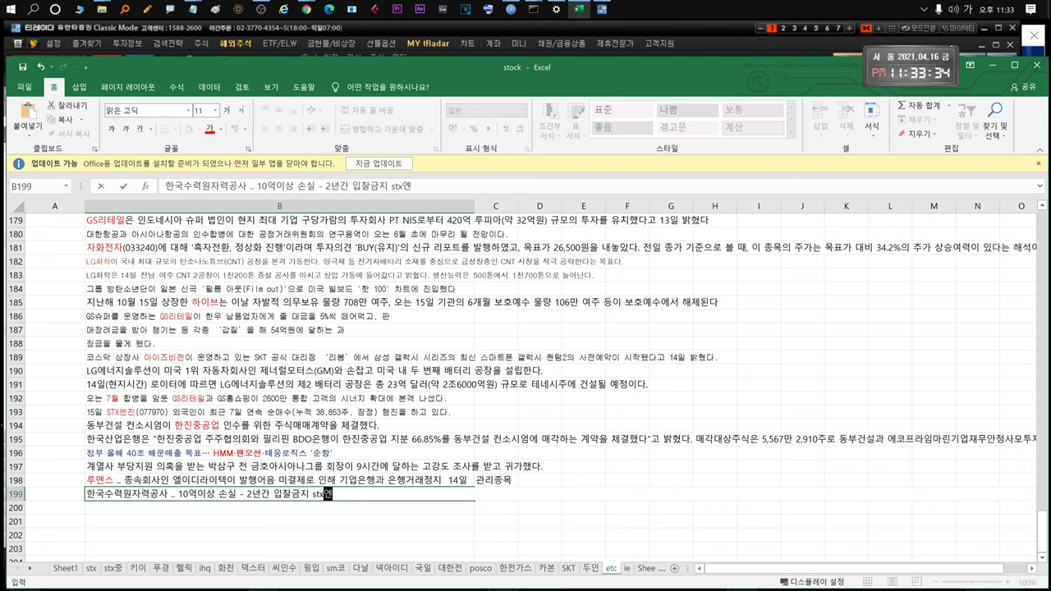
{"action": "left_click", "coordinate": [131, 505]}
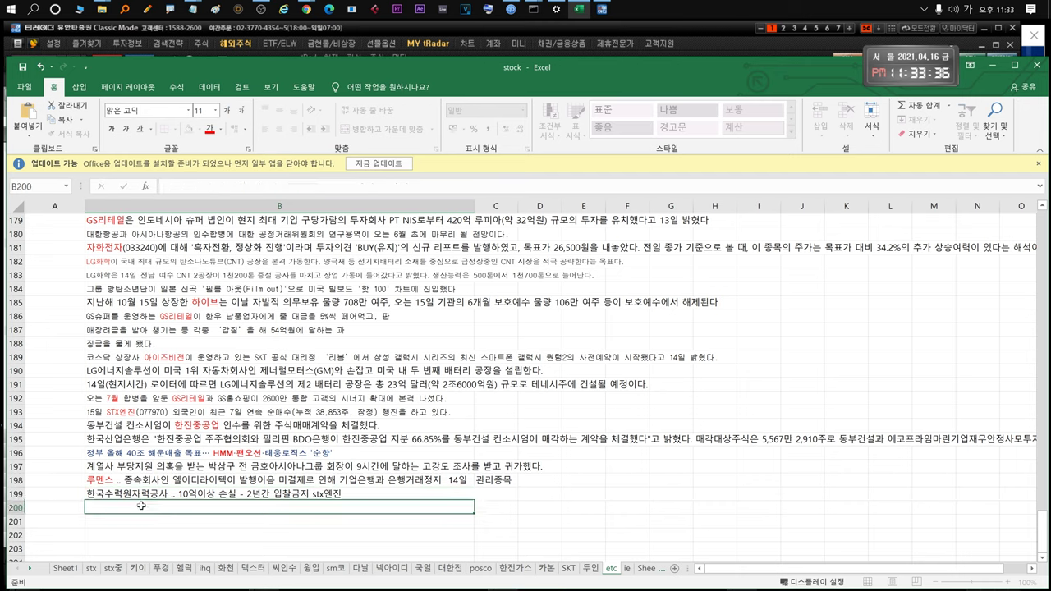
{"action": "left_click", "coordinate": [153, 496]}
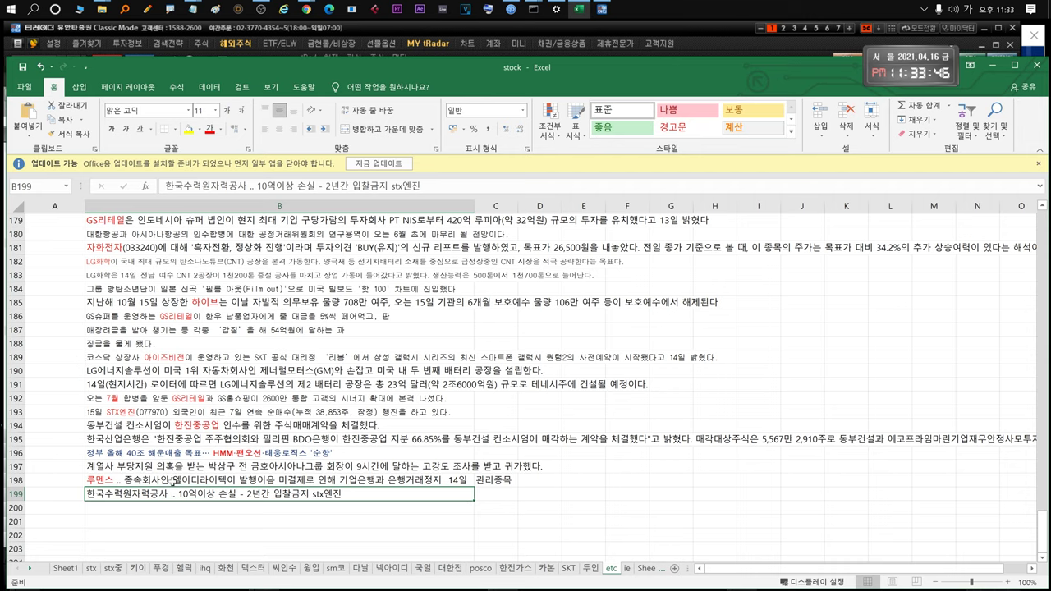
{"action": "left_click", "coordinate": [426, 28]}
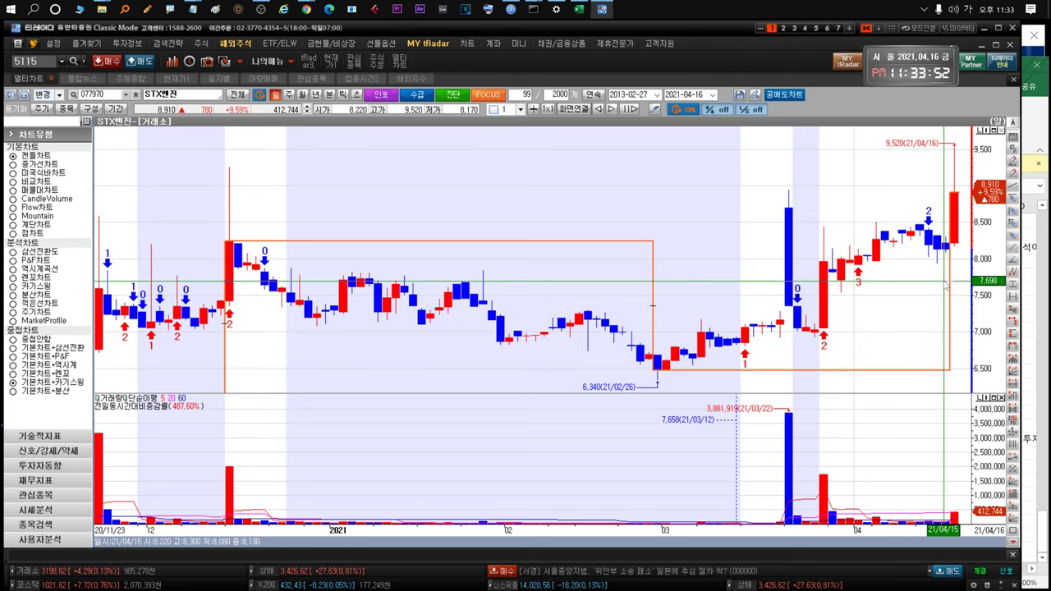
Widen the STX엔진 daily chart to cover the period since December 2018, then return to the watchlist
{"action": "left_click_drag", "start_coordinate": [952, 280], "coordinate": [829, 322]}
{"action": "scroll", "coordinate": [841, 313], "scroll_direction": "up", "scroll_amount": 3}
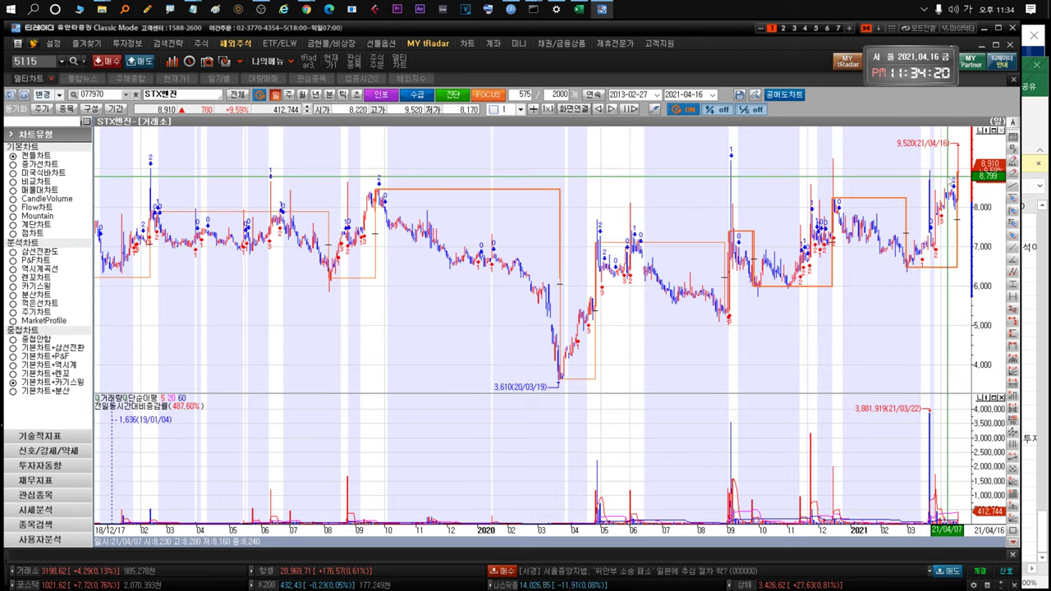
{"action": "key", "text": "F7"}
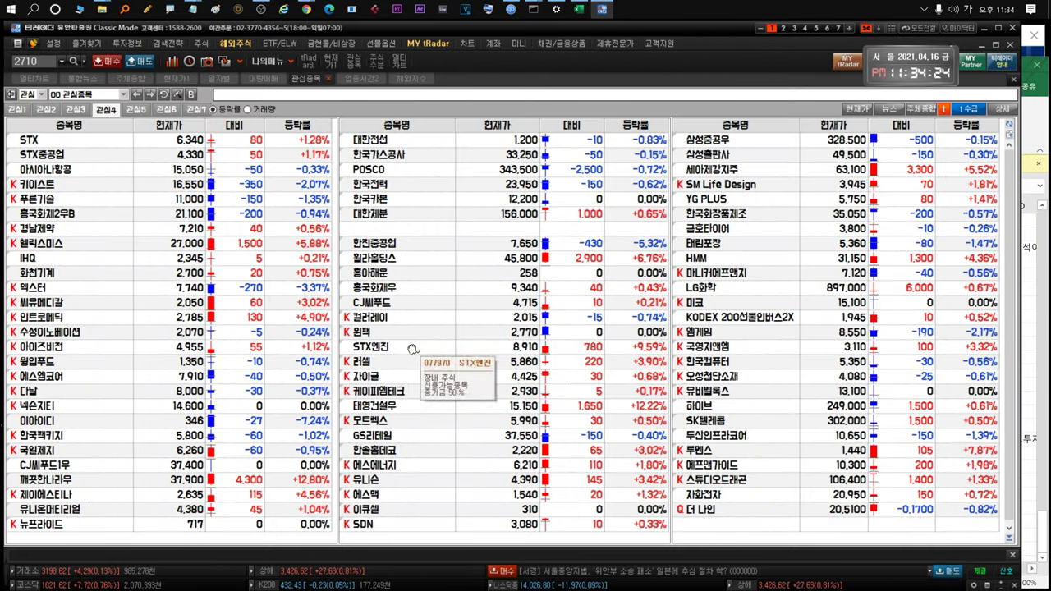
View the daily price charts of 러셀 and 자이글 from the watchlist
{"action": "left_click", "coordinate": [416, 351]}
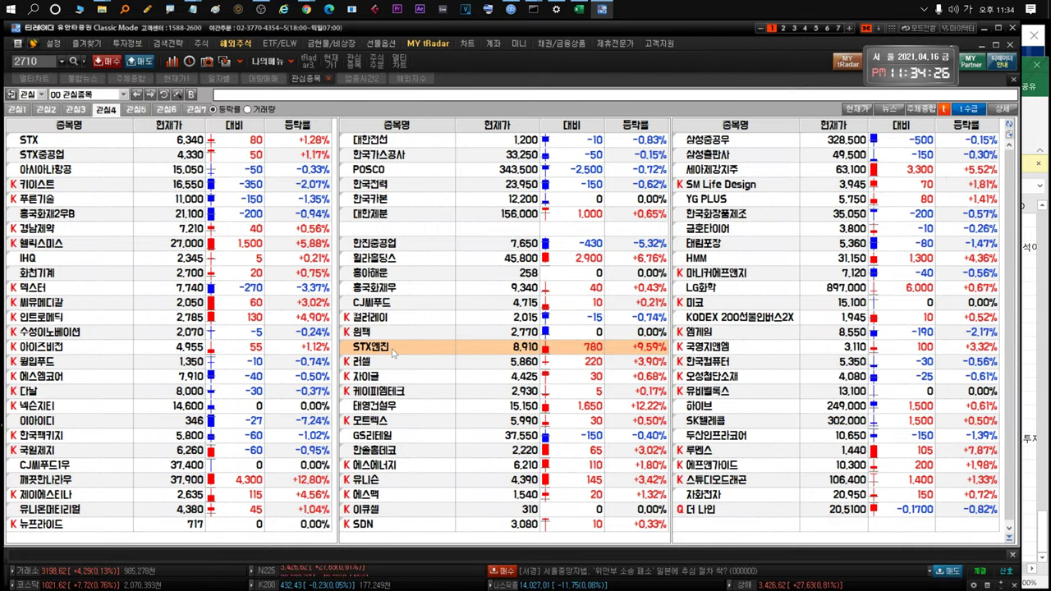
{"action": "left_click", "coordinate": [402, 367]}
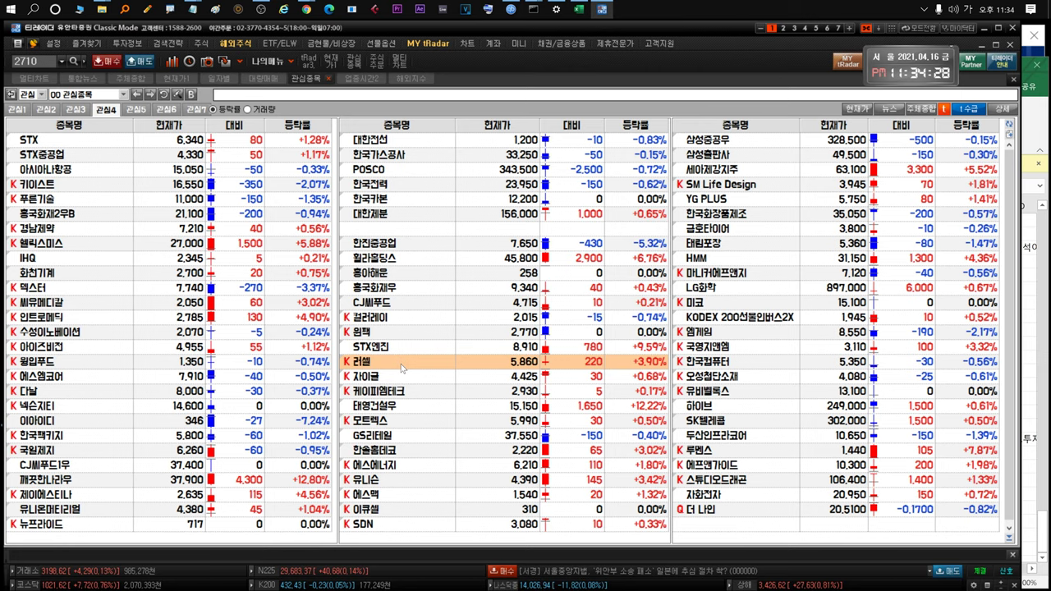
{"action": "double_click", "coordinate": [402, 368]}
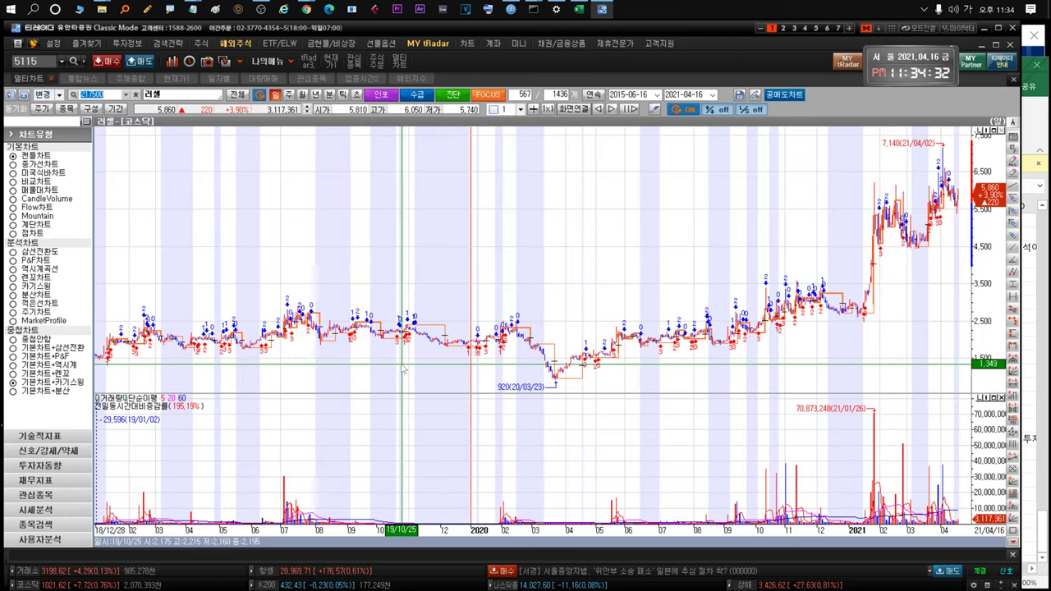
{"action": "key", "text": "Escape"}
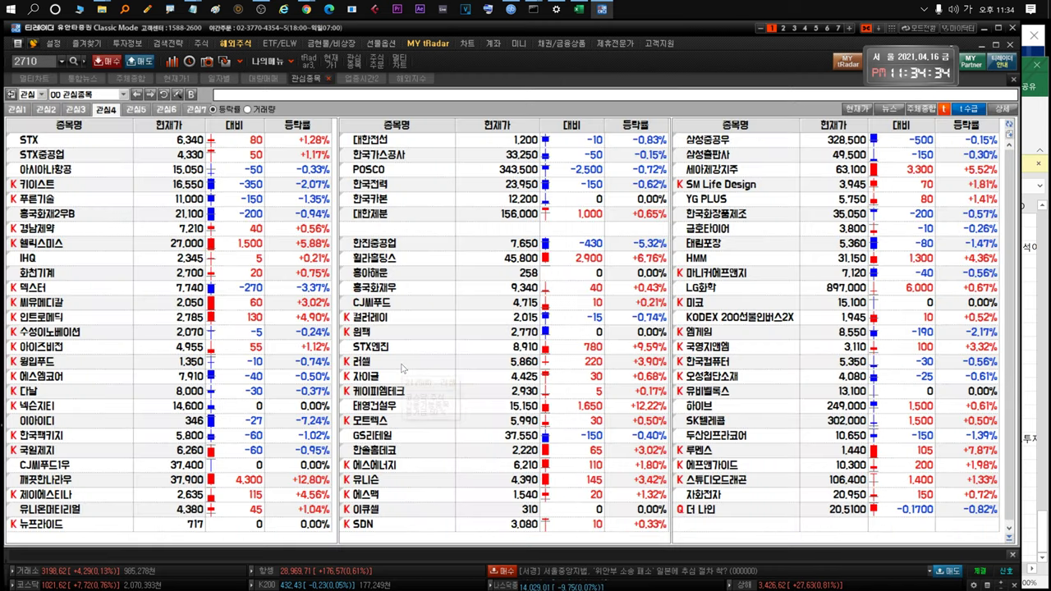
{"action": "left_click", "coordinate": [409, 375]}
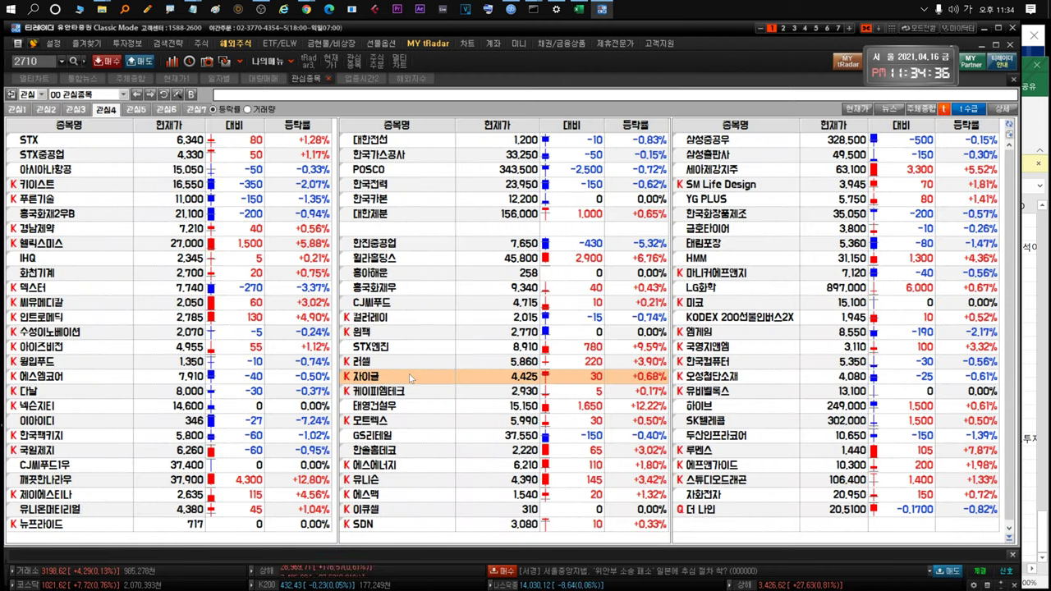
{"action": "key", "text": "ctrl+Tab"}
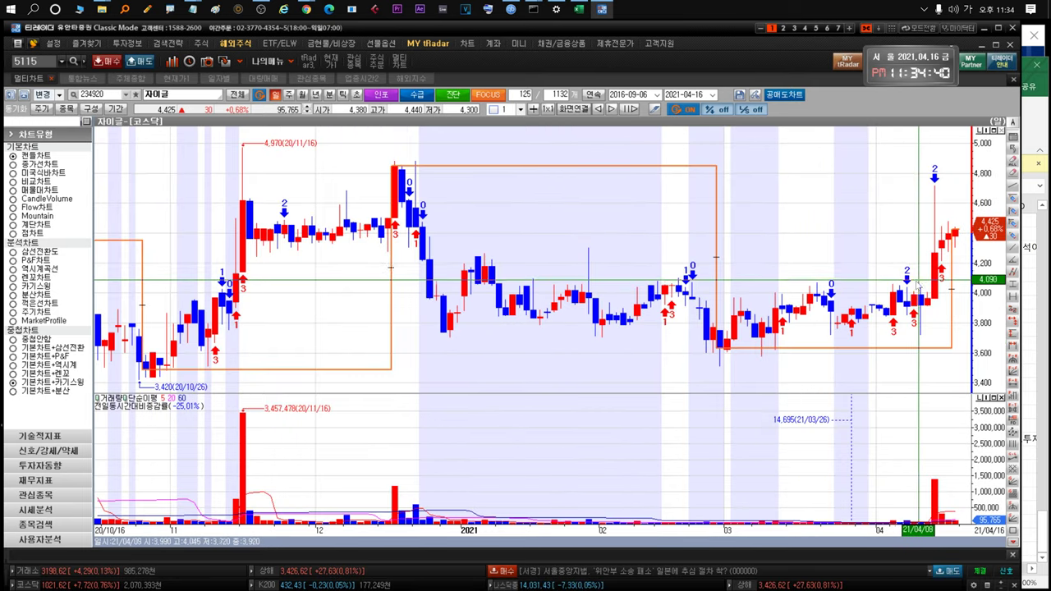
{"action": "key", "text": "ctrl+Tab"}
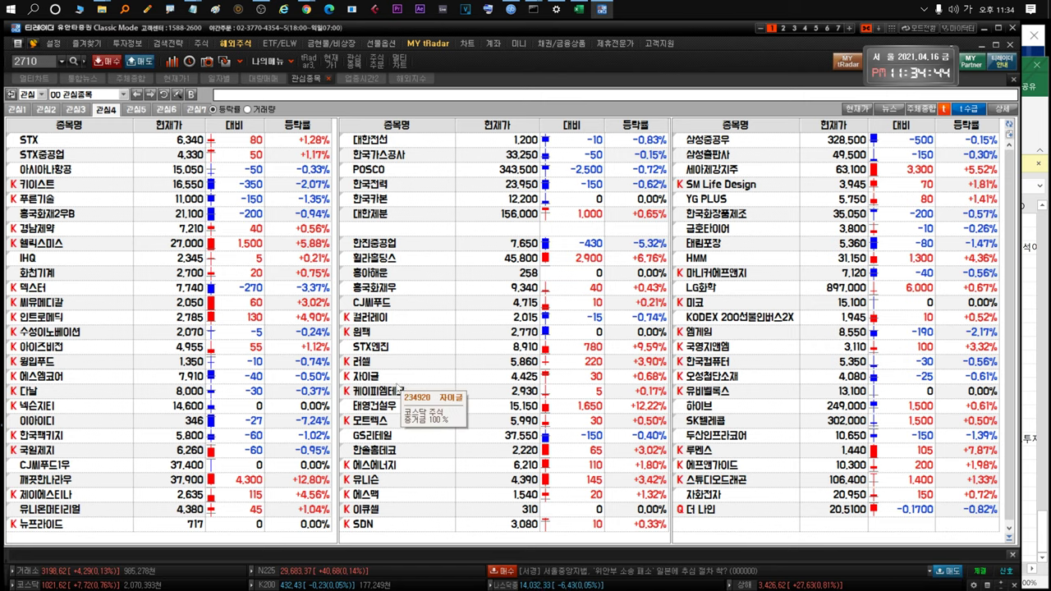
Examine the 태영건설우 daily chart, comparing the recent months with the full history since 2013
{"action": "left_click", "coordinate": [407, 406]}
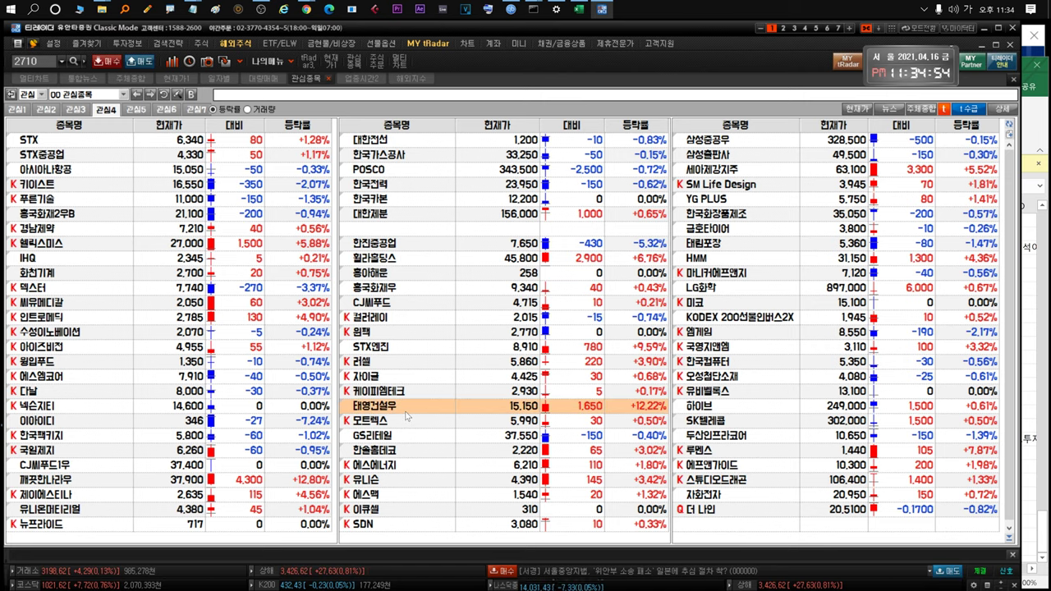
{"action": "double_click", "coordinate": [407, 406]}
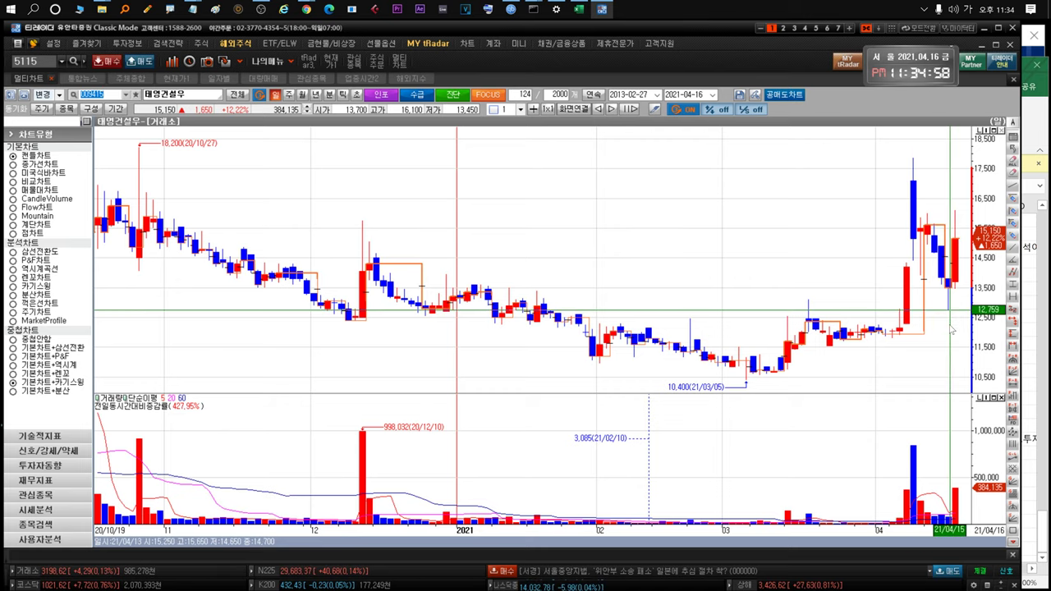
{"action": "left_click_drag", "start_coordinate": [953, 344], "coordinate": [853, 350]}
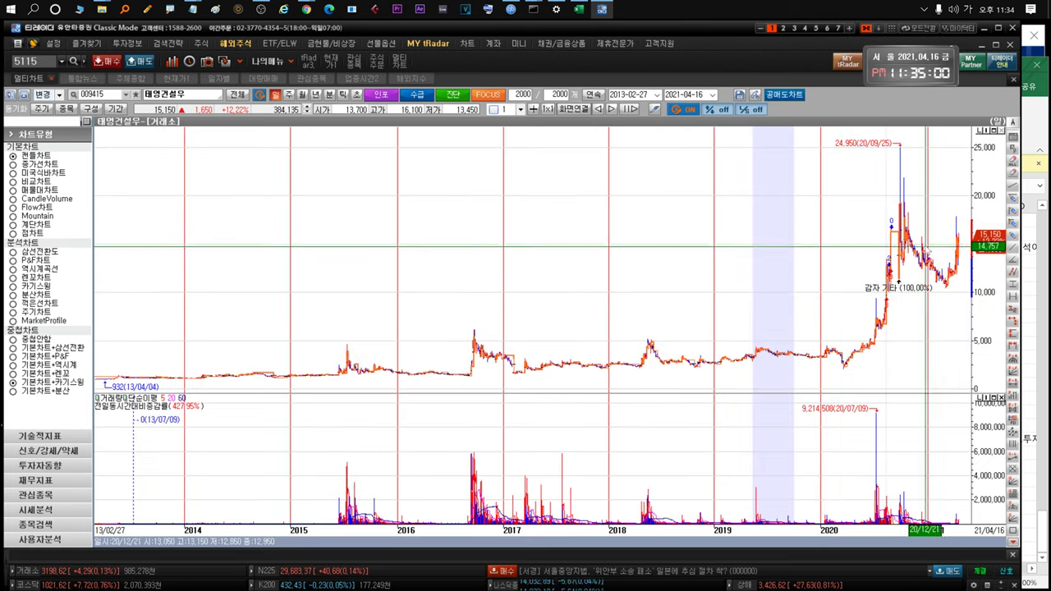
{"action": "key", "text": "Escape"}
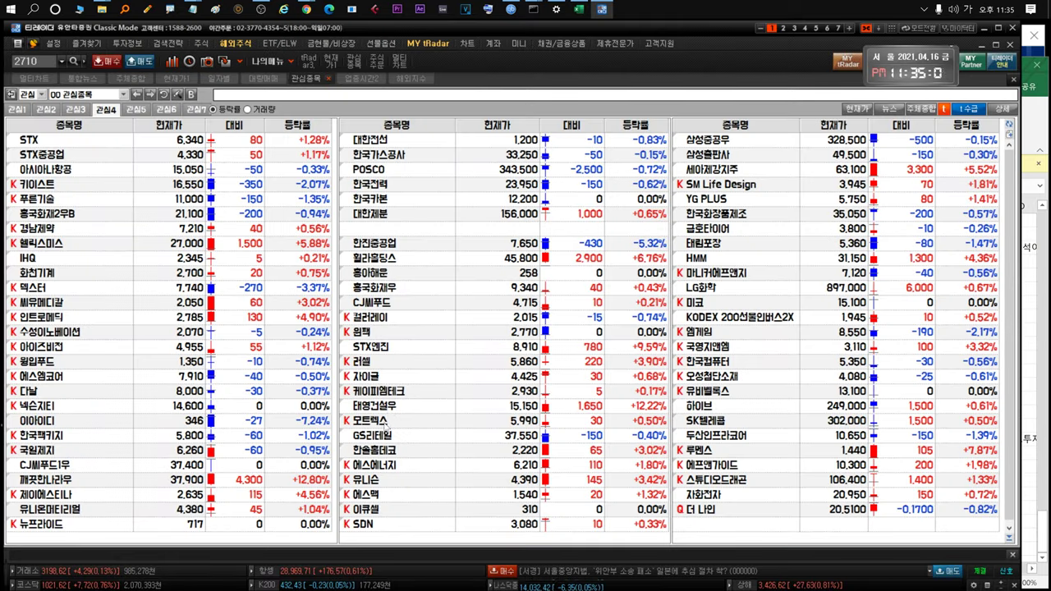
View the long-term daily charts of GS리테일 and 한솔홈데코, narrowing the latter to the period since December 2019
{"action": "left_click", "coordinate": [406, 437]}
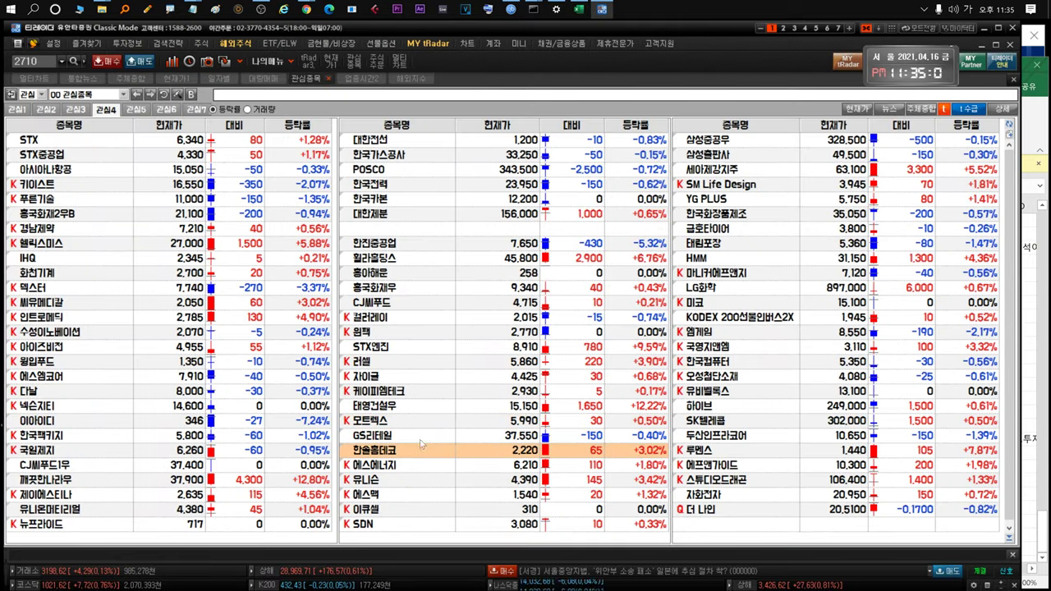
{"action": "double_click", "coordinate": [423, 437]}
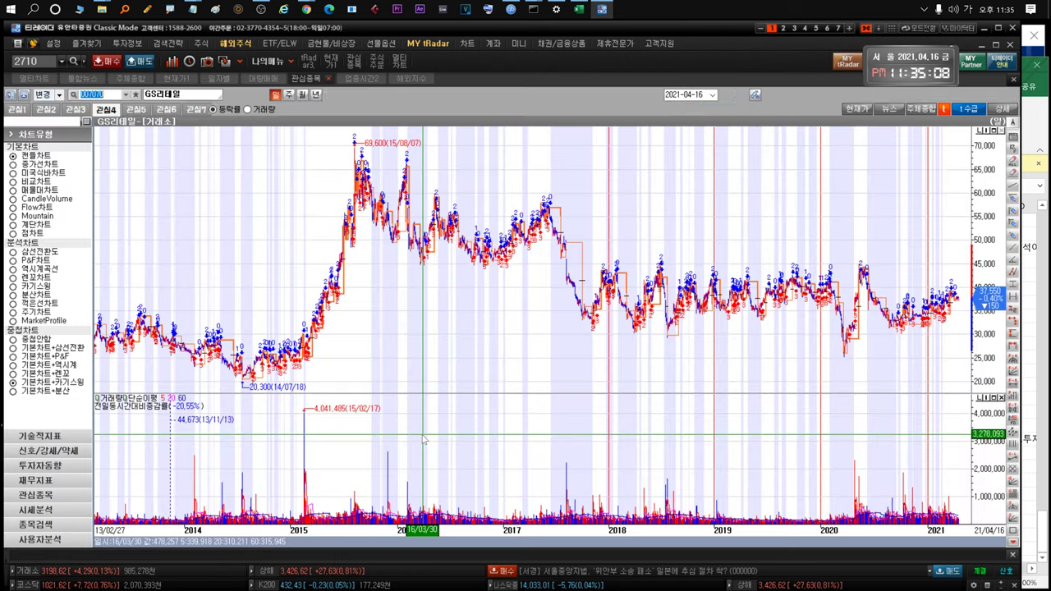
{"action": "double_click", "coordinate": [423, 436]}
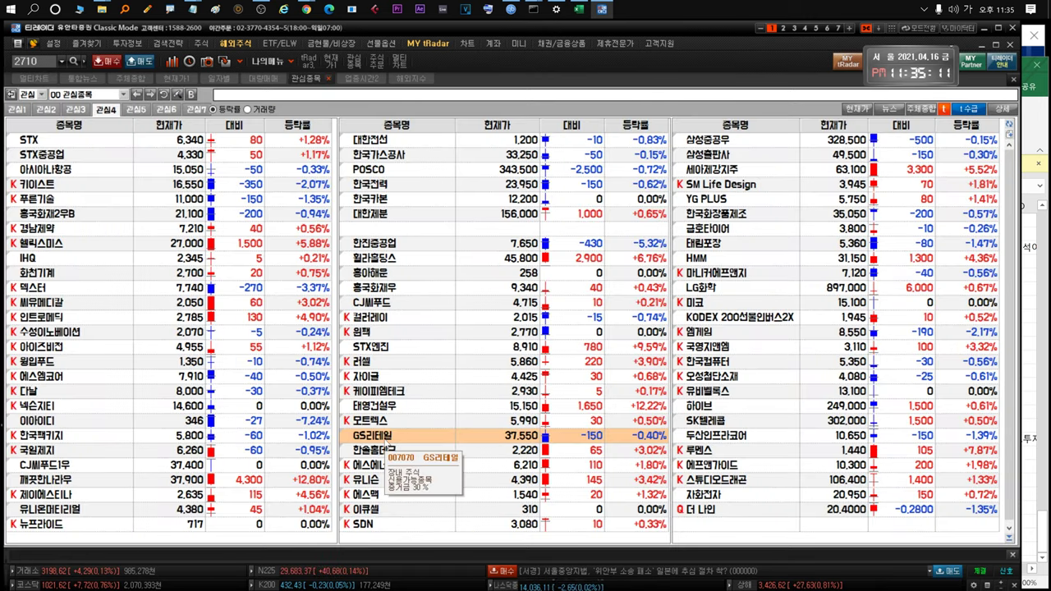
{"action": "left_click", "coordinate": [392, 450]}
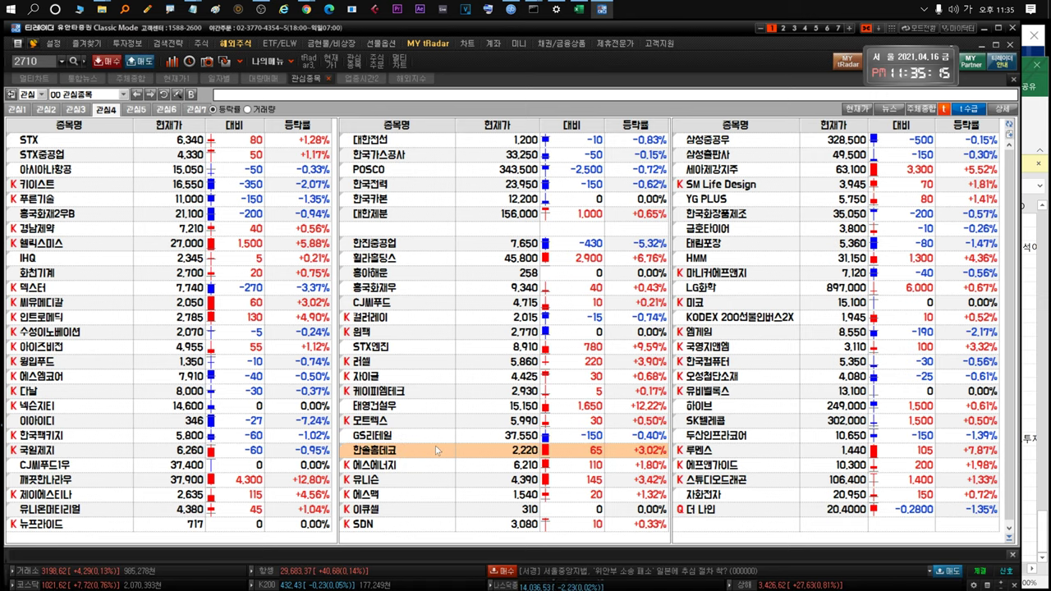
{"action": "double_click", "coordinate": [435, 446]}
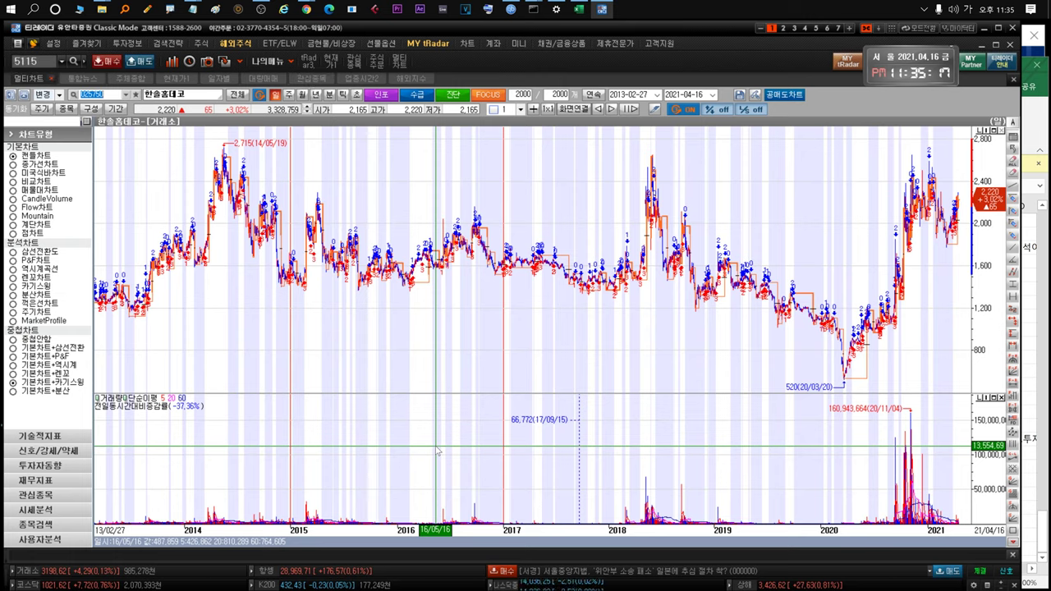
{"action": "left_click_drag", "start_coordinate": [1038, 197], "coordinate": [1037, 197]}
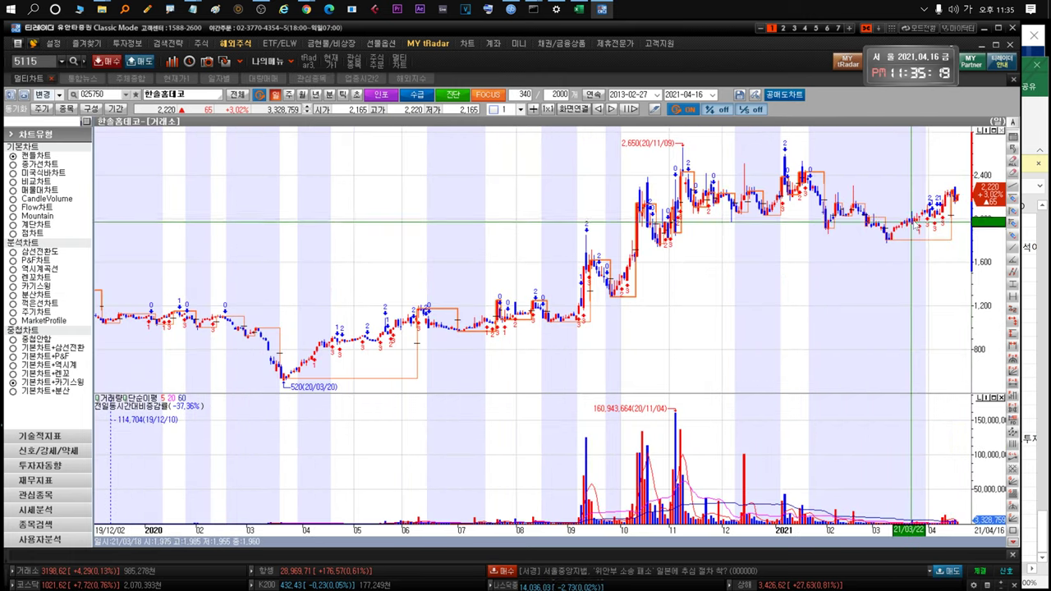
{"action": "double_click", "coordinate": [907, 222]}
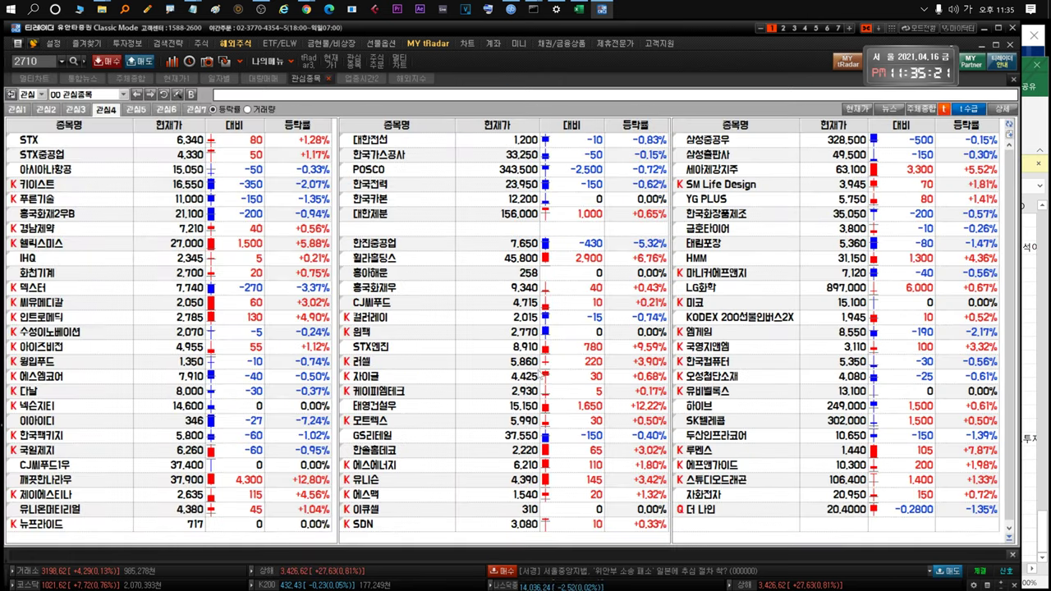
View the daily price charts of 유니슨 and 에스맥 from the watchlist
{"action": "double_click", "coordinate": [394, 479]}
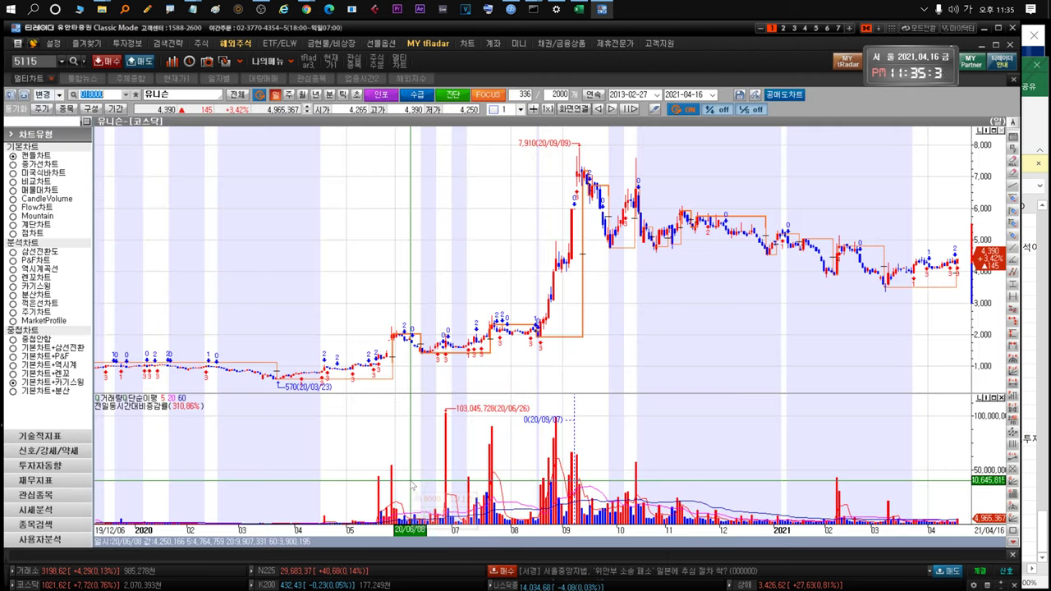
{"action": "mouse_move", "coordinate": [847, 251]}
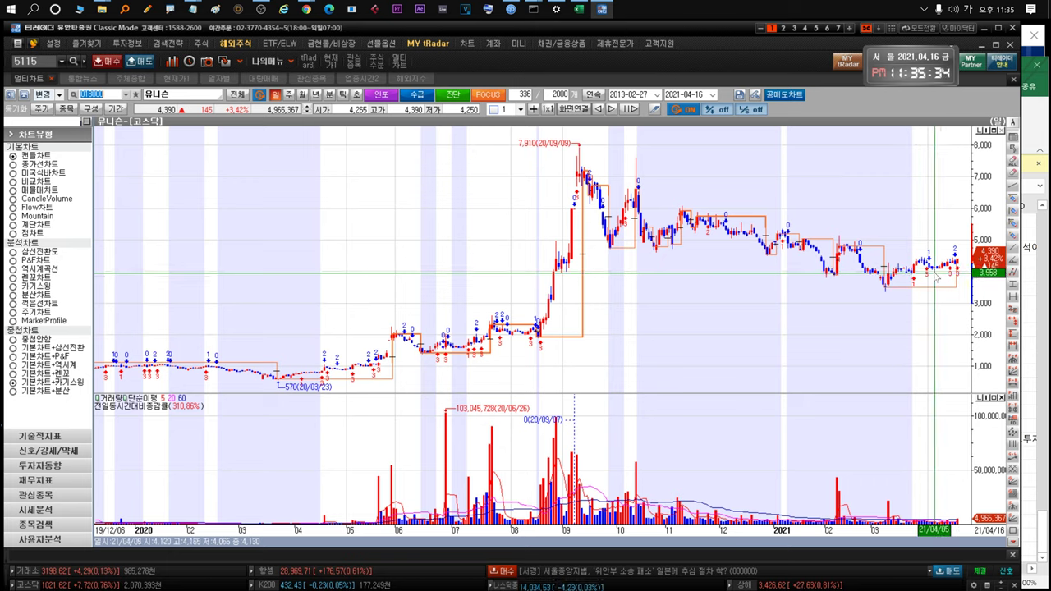
{"action": "key", "text": "Escape"}
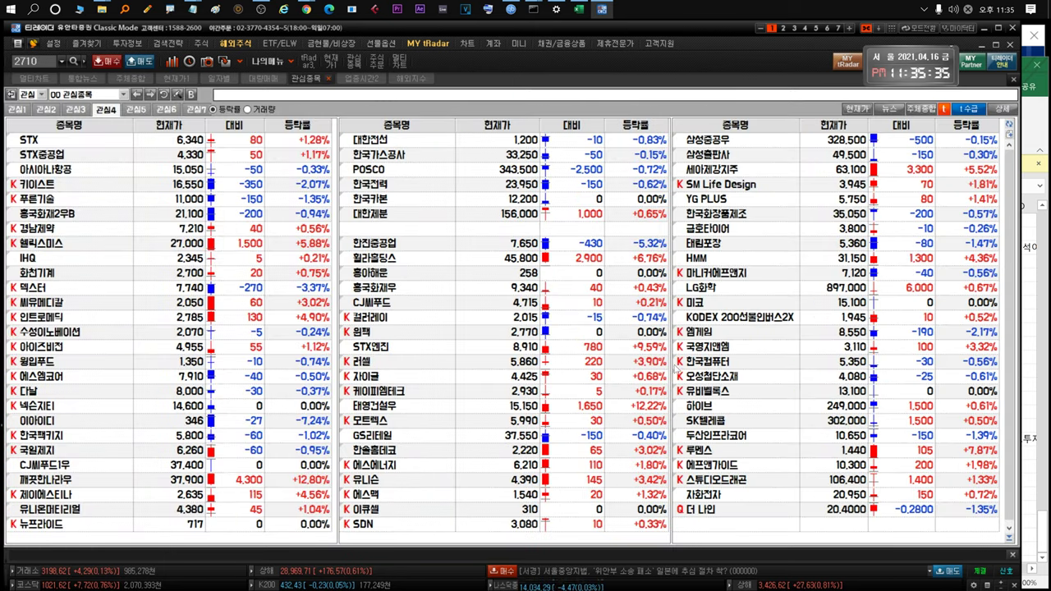
{"action": "left_click", "coordinate": [380, 494]}
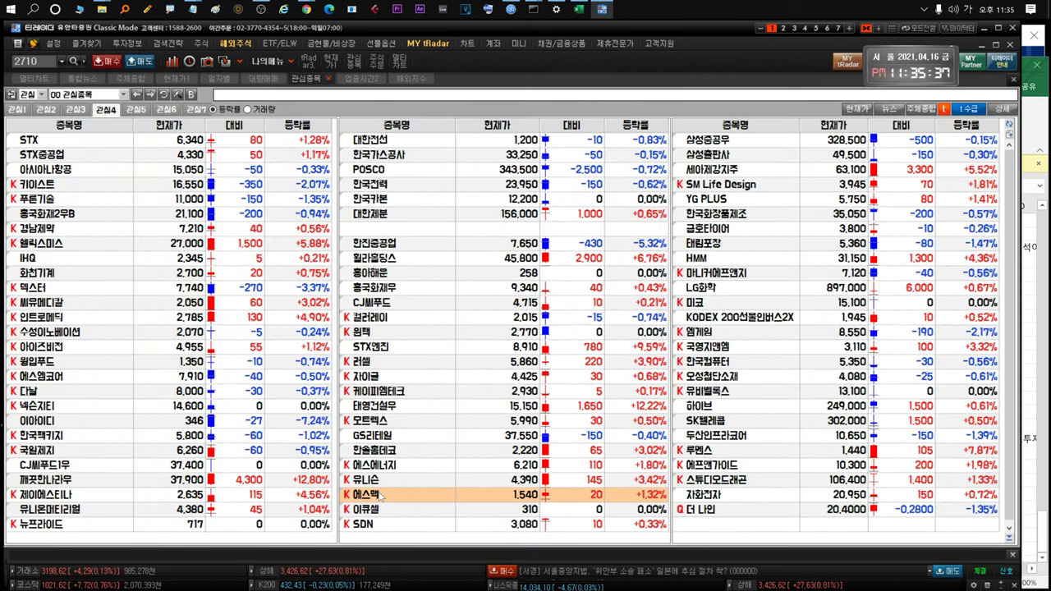
{"action": "double_click", "coordinate": [380, 494]}
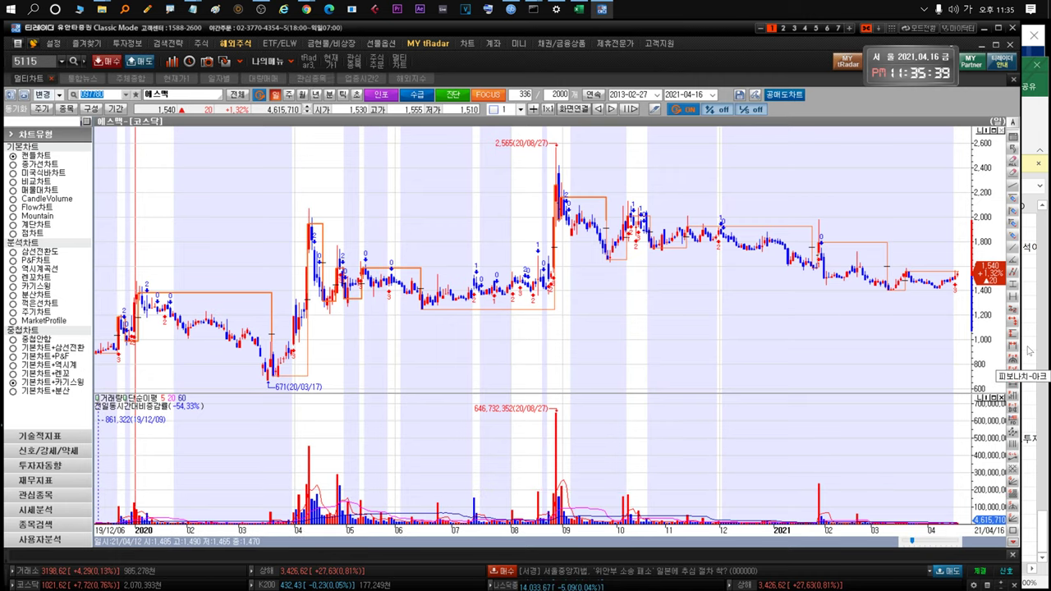
{"action": "key", "text": "Escape"}
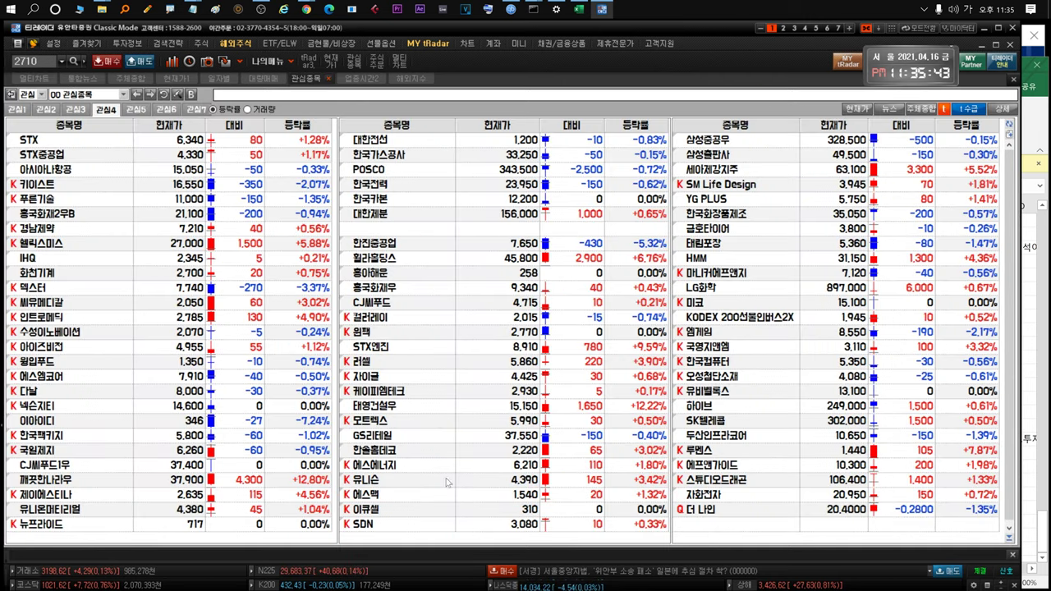
Open the SDN daily chart from the watchlist for a brief look and return to the list
{"action": "left_click", "coordinate": [355, 525]}
{"action": "mouse_move", "coordinate": [342, 525]}
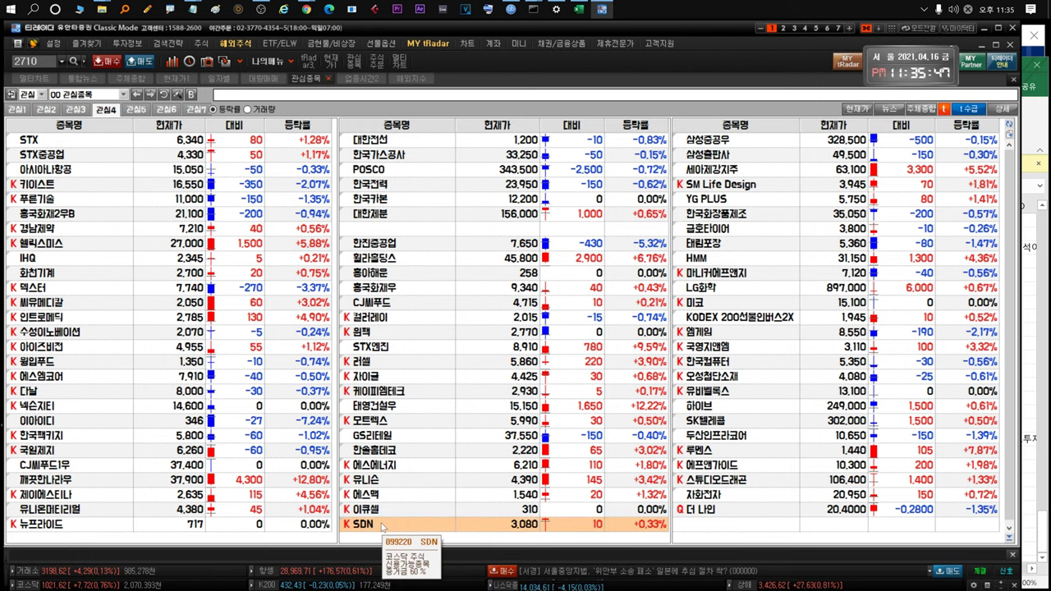
{"action": "double_click", "coordinate": [381, 527]}
{"action": "key", "text": "Escape"}
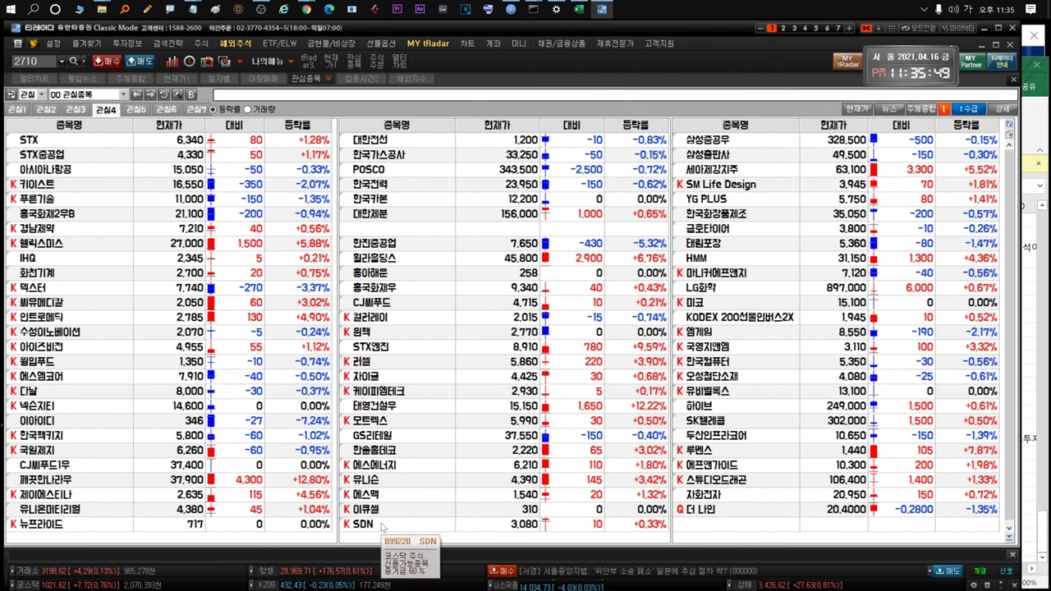
Examine the 삼성출판사 daily chart, comparing the months since January 2021 with the full history since 2013
{"action": "left_click", "coordinate": [719, 140]}
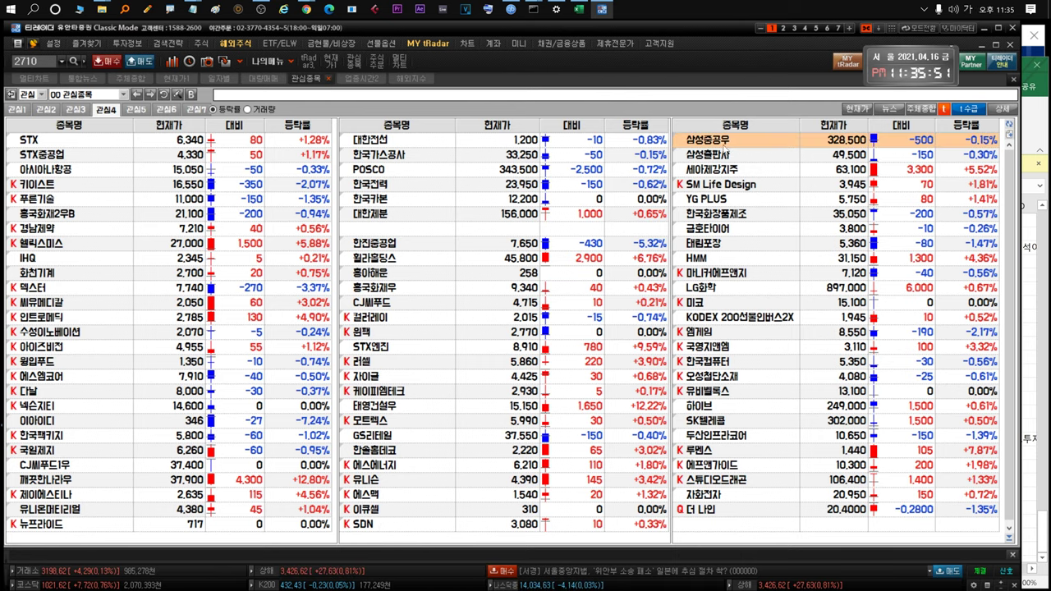
{"action": "left_click", "coordinate": [724, 154]}
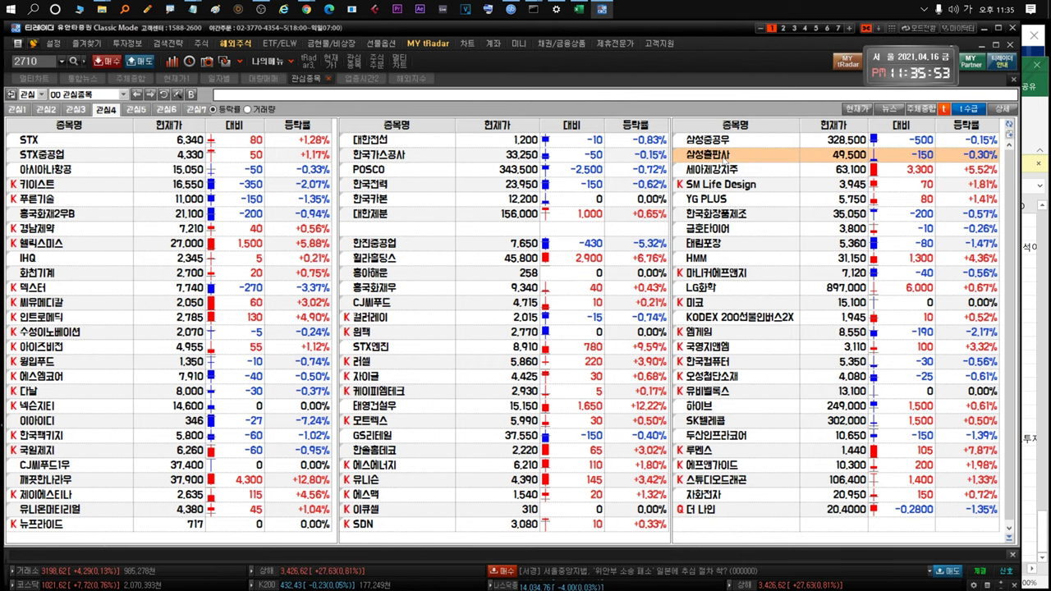
{"action": "double_click", "coordinate": [724, 155]}
{"action": "left_click_drag", "start_coordinate": [778, 186], "coordinate": [957, 194]}
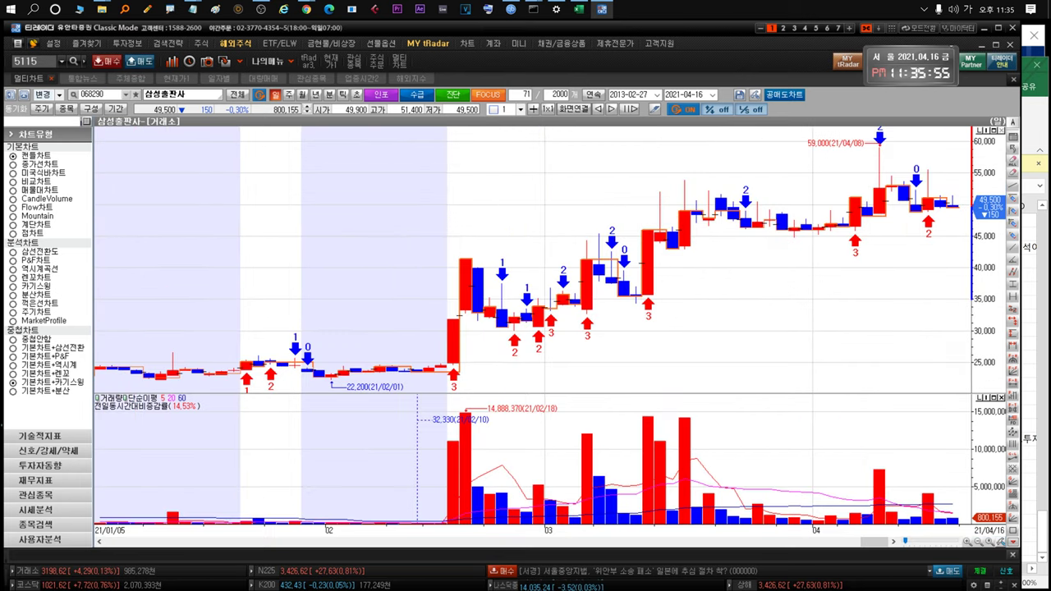
{"action": "scroll", "coordinate": [889, 284], "scroll_direction": "down", "scroll_amount": 10}
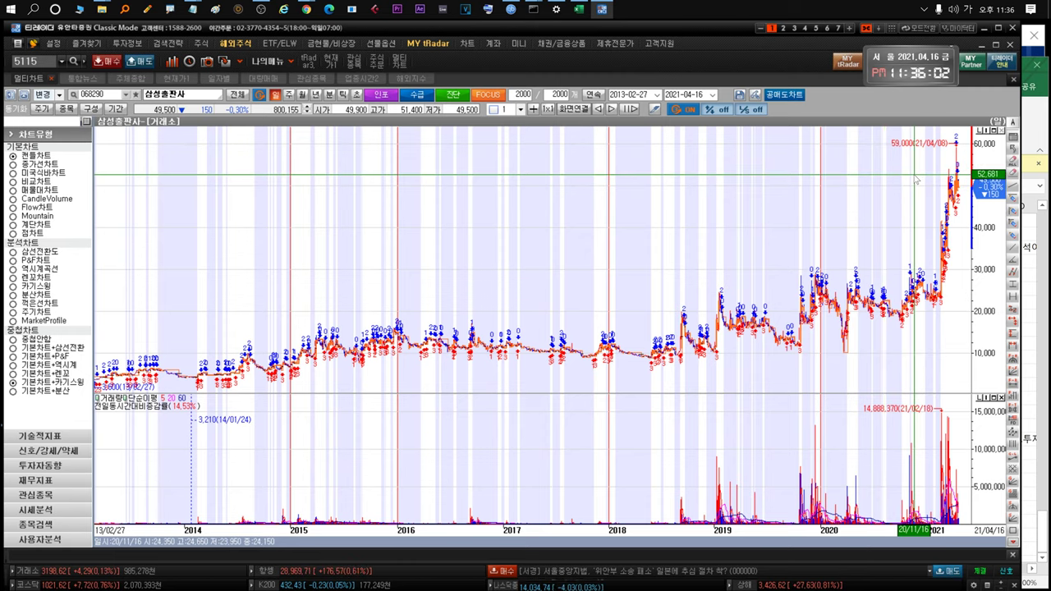
{"action": "key", "text": "ctrl+Tab"}
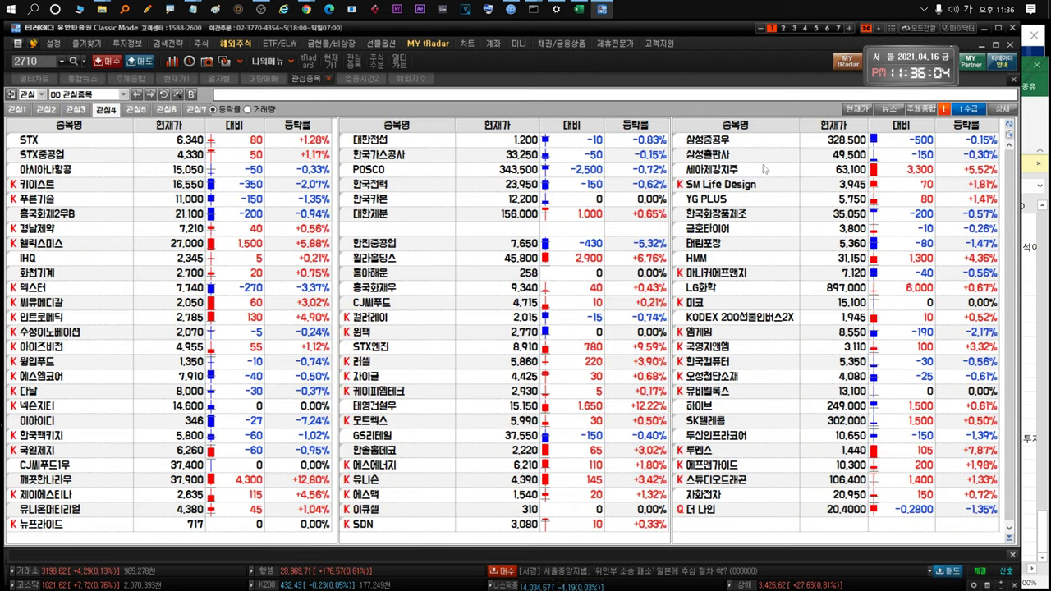
Open the 세아제강지주 daily chart from the watchlist and examine the period since April 2019
{"action": "left_click", "coordinate": [733, 169]}
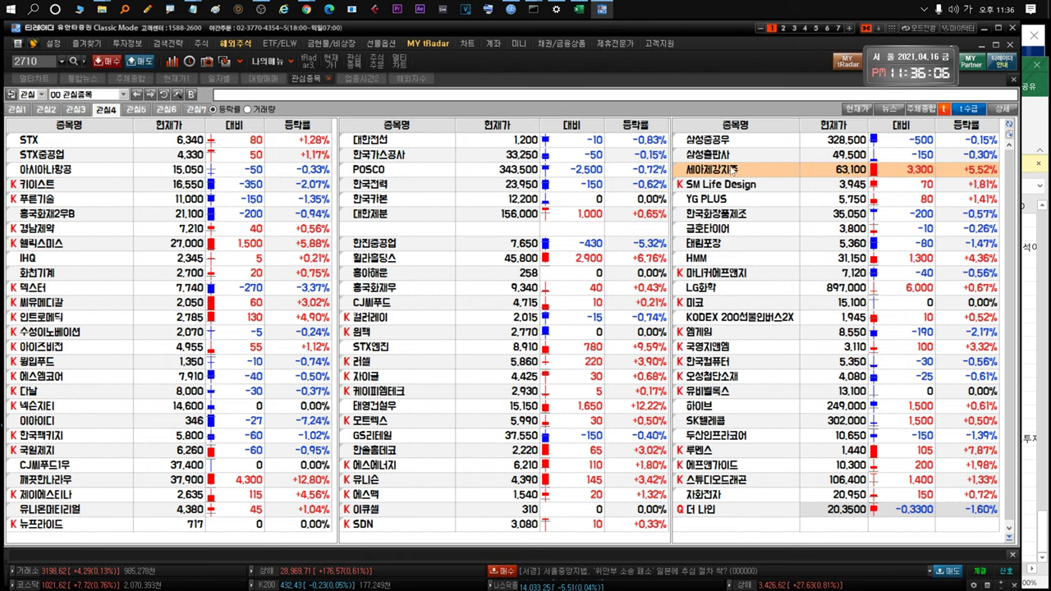
{"action": "double_click", "coordinate": [733, 169]}
{"action": "left_click_drag", "start_coordinate": [743, 182], "coordinate": [977, 182]}
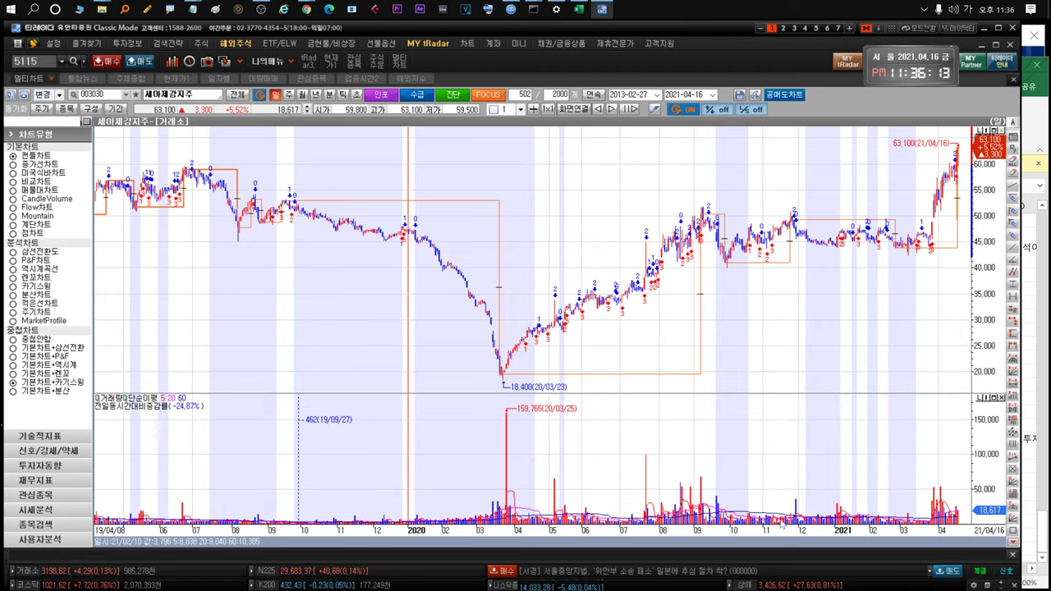
Check the full 세아제강지주 price history since 2013 and return to the watchlist
{"action": "left_click_drag", "start_coordinate": [947, 170], "coordinate": [345, 165]}
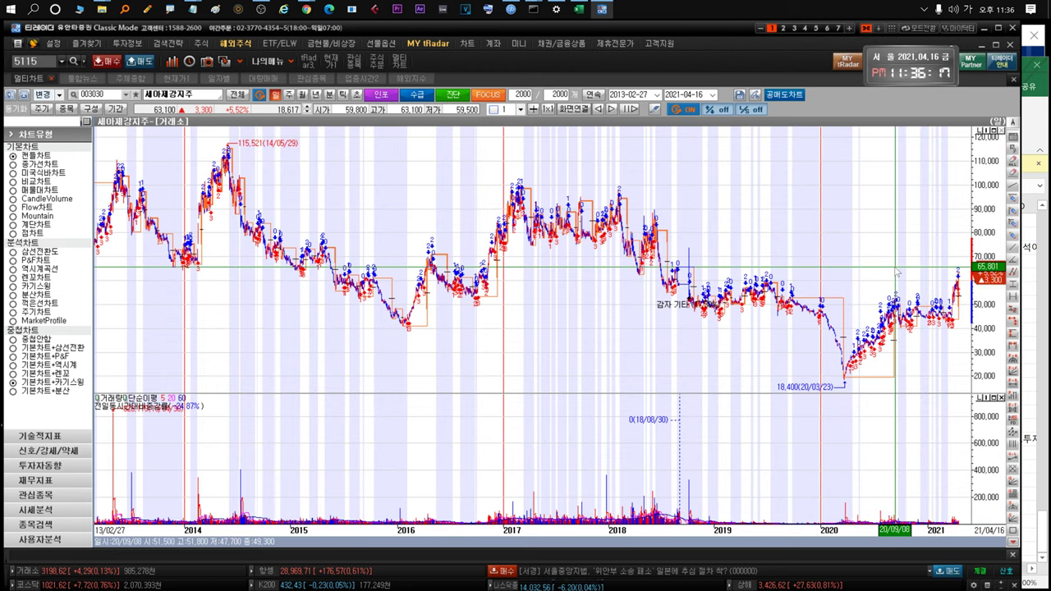
{"action": "key", "text": "Escape"}
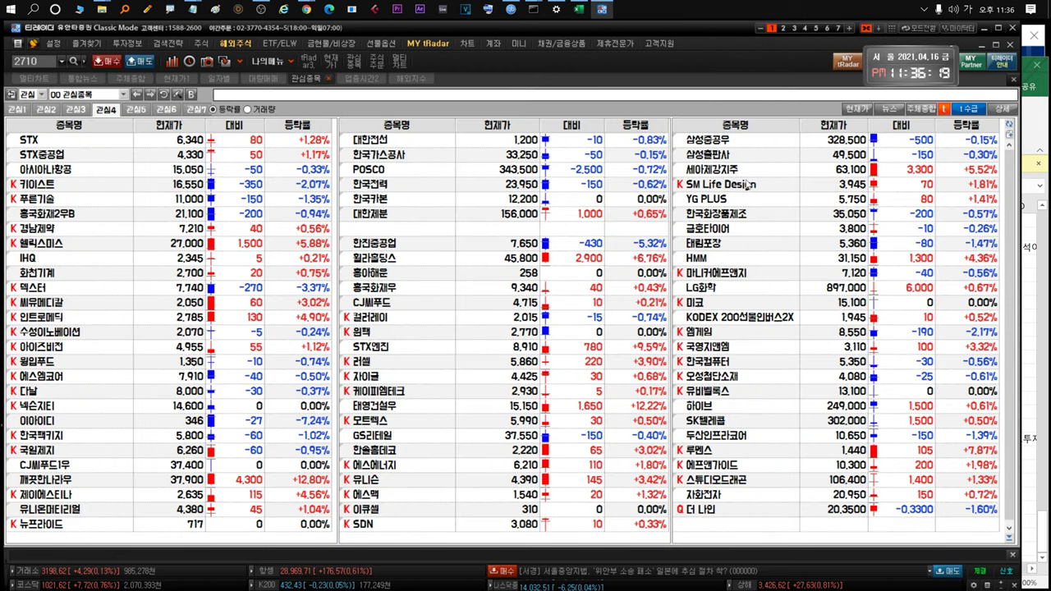
Open the SM Life Design daily chart from the watchlist, comparing the history since 2013 with the period since February 2020
{"action": "left_click", "coordinate": [746, 184]}
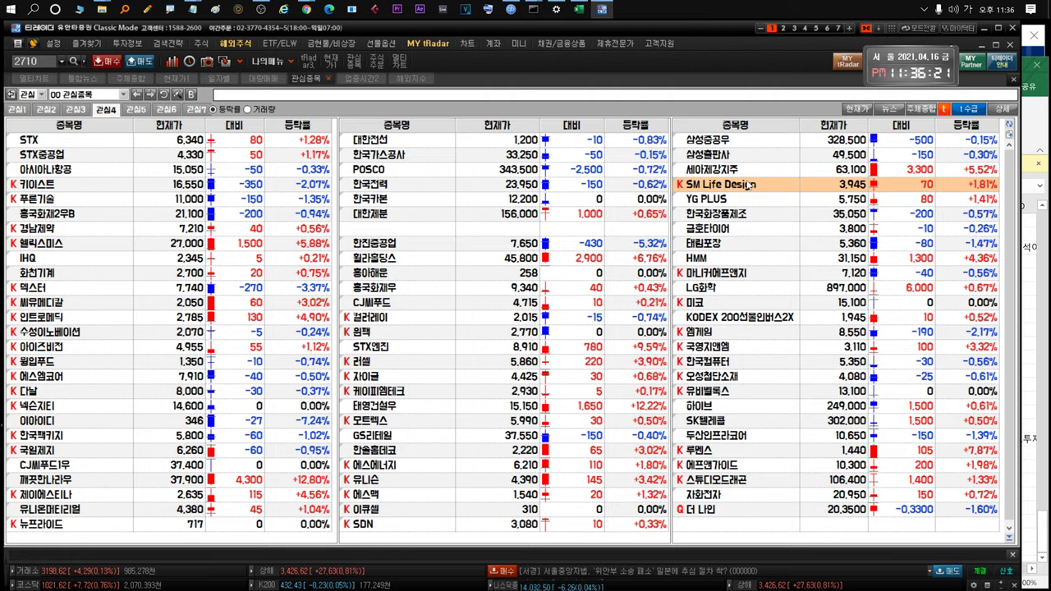
{"action": "key", "text": "ctrl+Tab"}
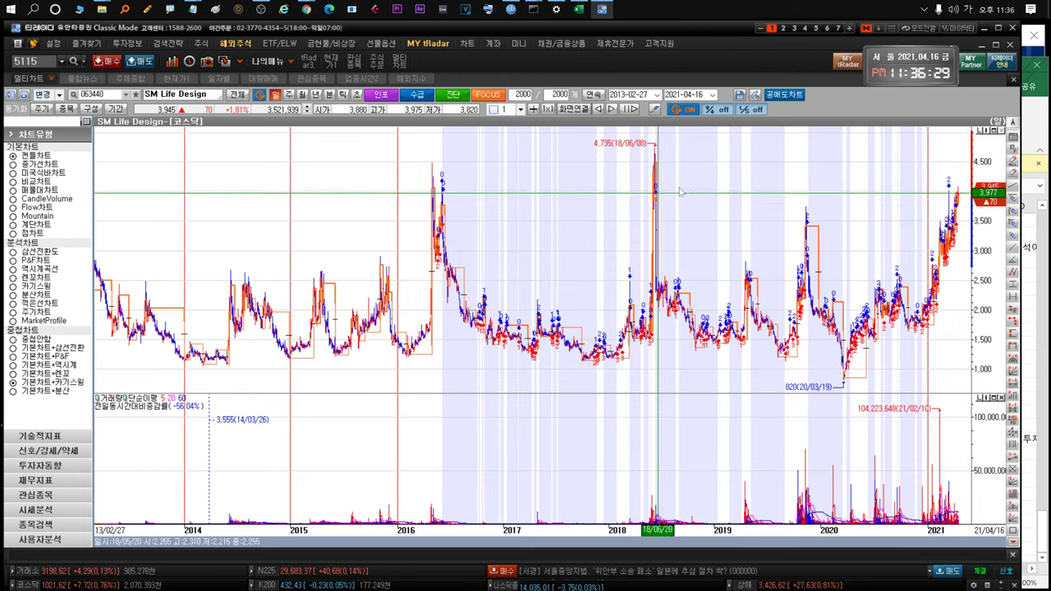
{"action": "left_click_drag", "start_coordinate": [834, 169], "coordinate": [991, 183]}
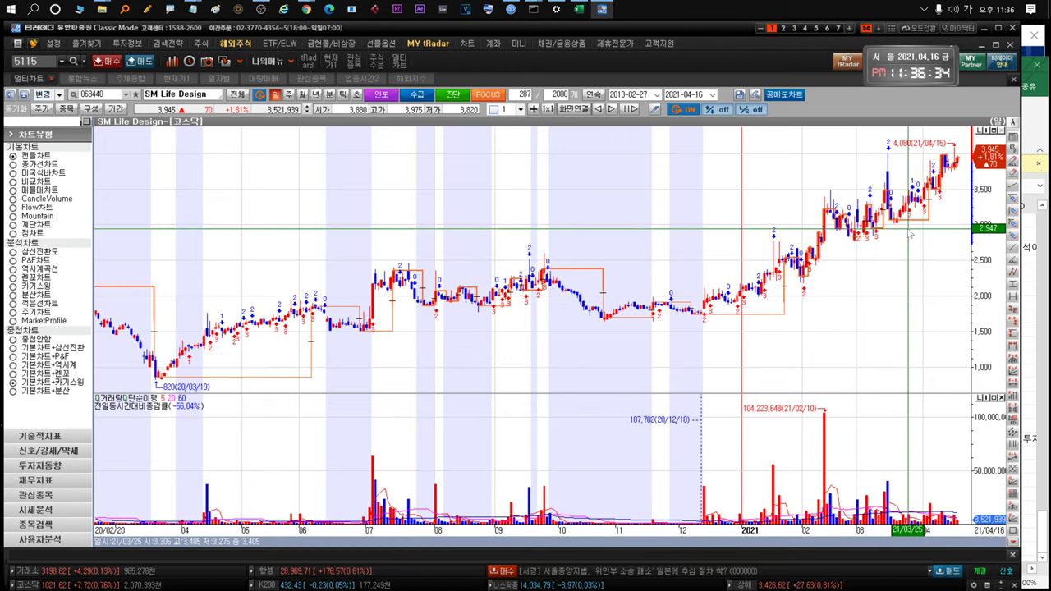
{"action": "key", "text": "Escape"}
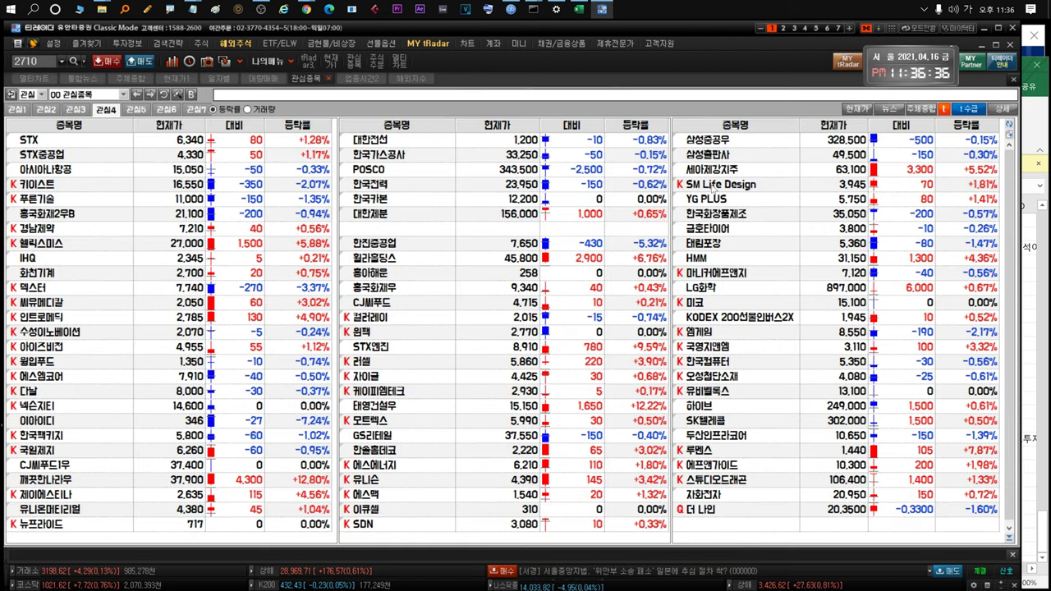
Examine the YG PLUS daily chart, comparing its full history since 2013 with the period since April 2020
{"action": "left_click", "coordinate": [702, 200]}
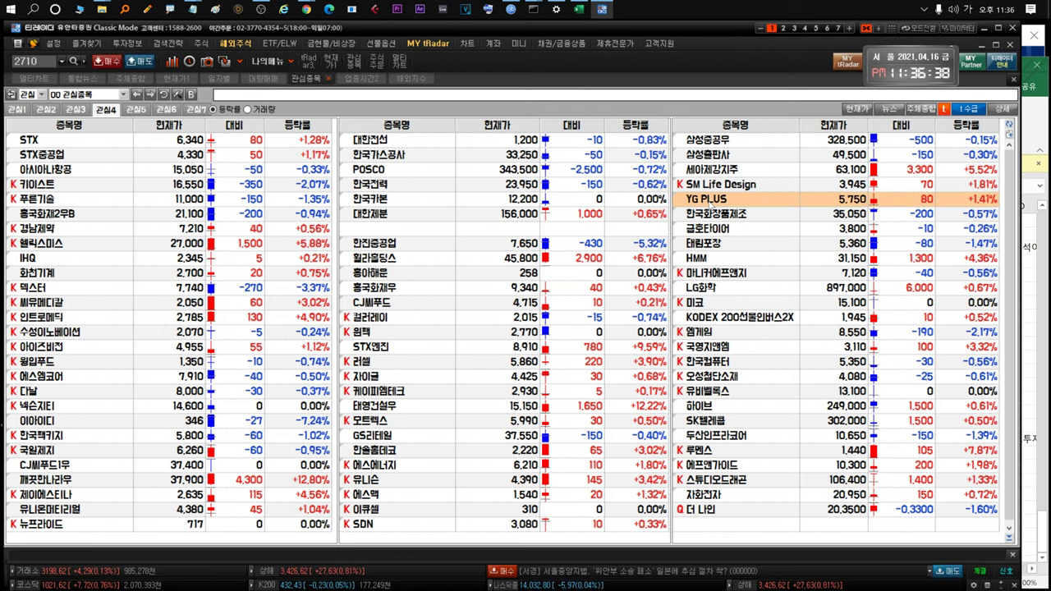
{"action": "double_click", "coordinate": [701, 200]}
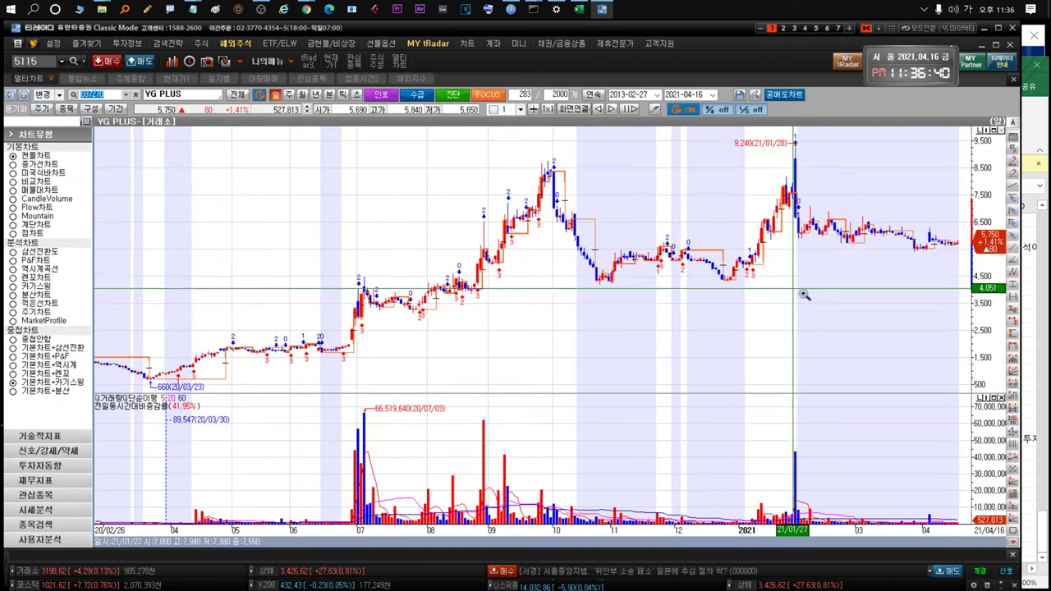
{"action": "left_click_drag", "start_coordinate": [793, 288], "coordinate": [958, 288]}
{"action": "left_click_drag", "start_coordinate": [951, 189], "coordinate": [861, 238]}
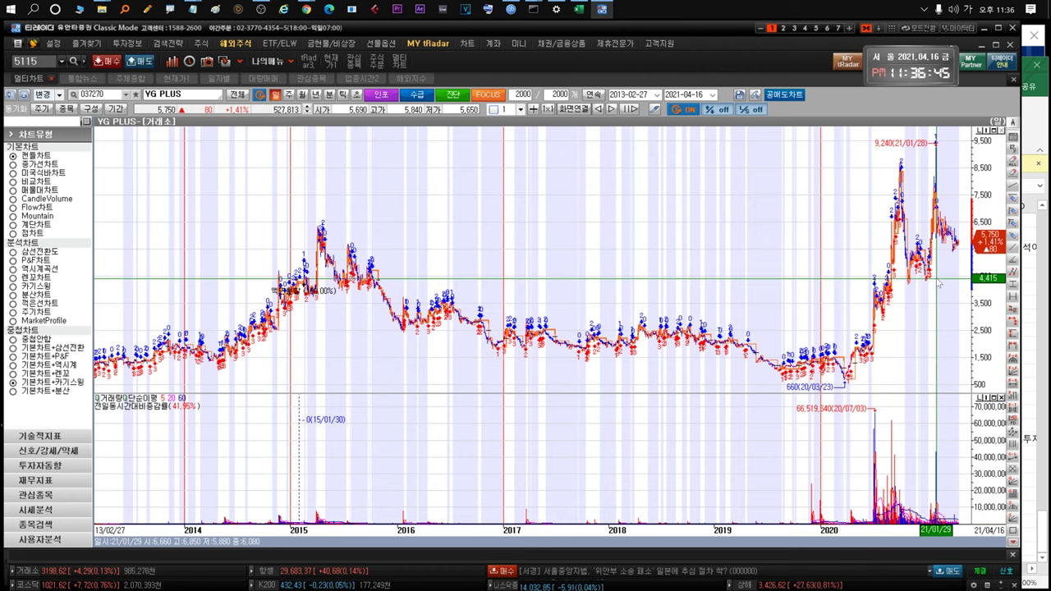
{"action": "left_click_drag", "start_coordinate": [893, 299], "coordinate": [959, 246]}
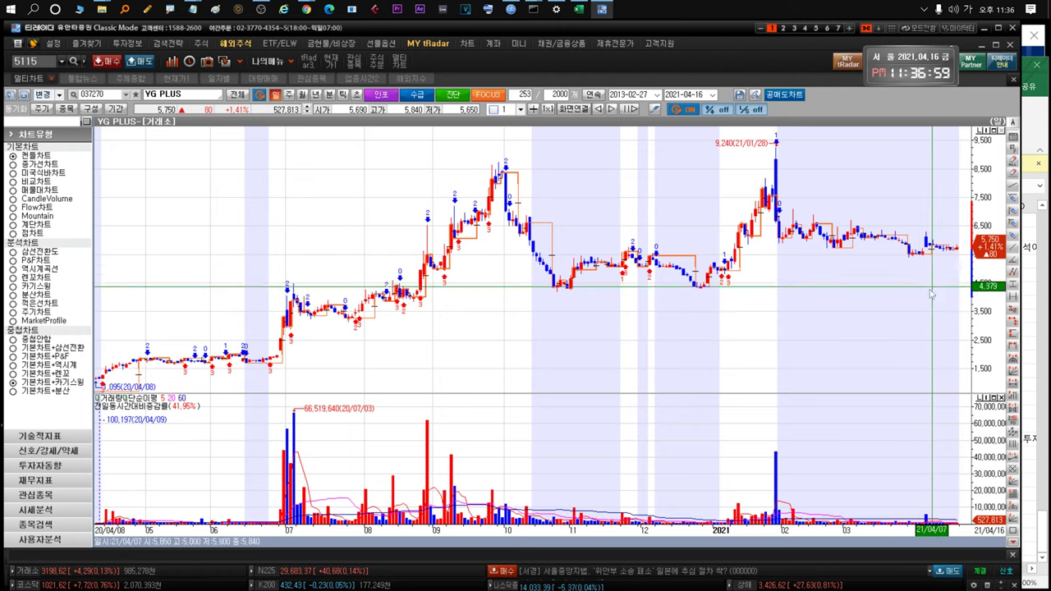
{"action": "key", "text": "ctrl+Tab"}
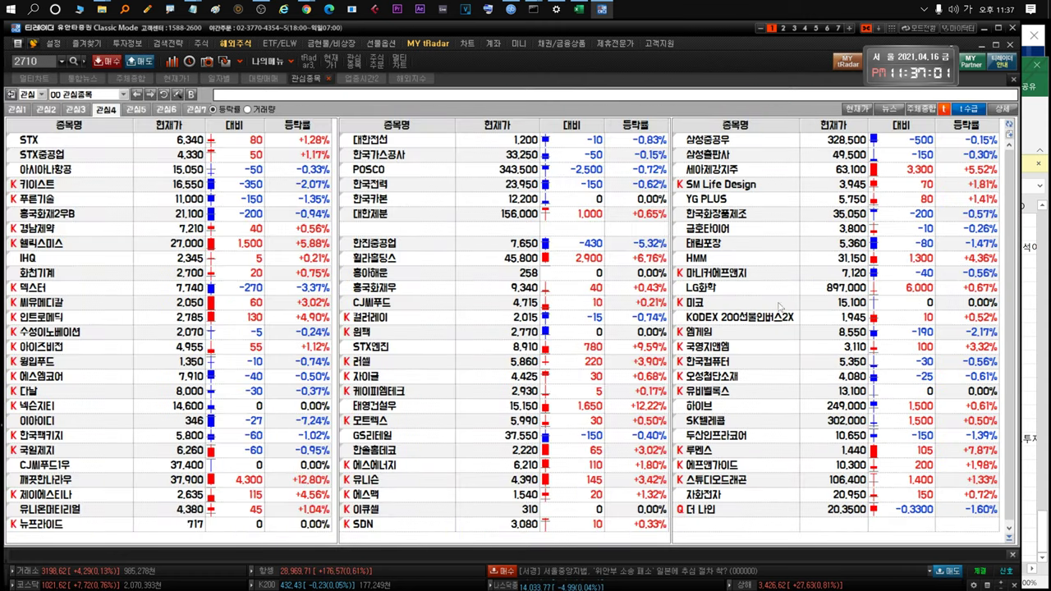
Point out 한국화장품제조, 태림포장 and 국일제지 in the watchlist
{"action": "left_click", "coordinate": [723, 212]}
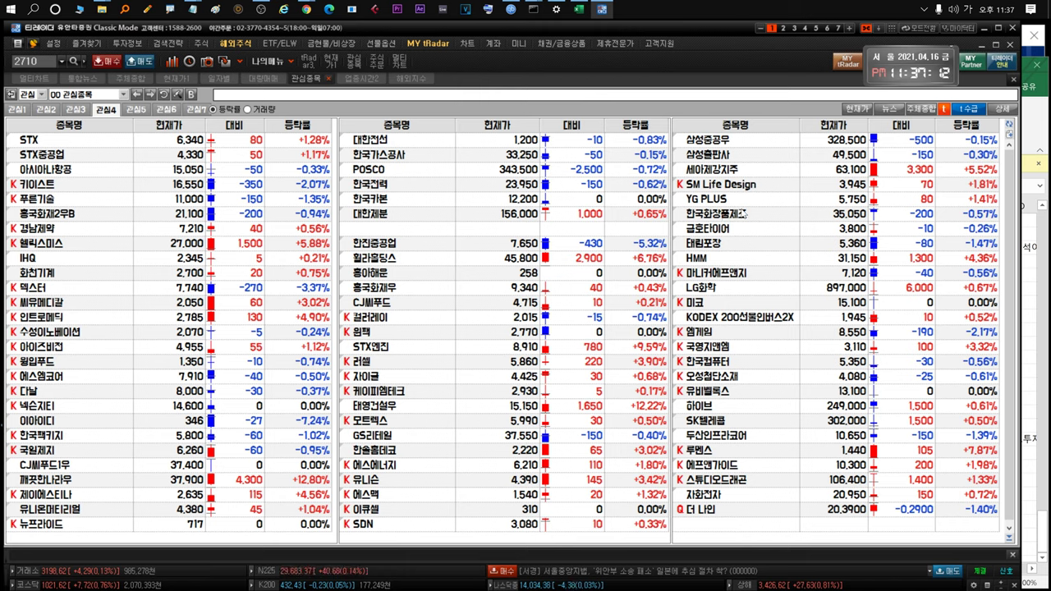
{"action": "left_click", "coordinate": [750, 213]}
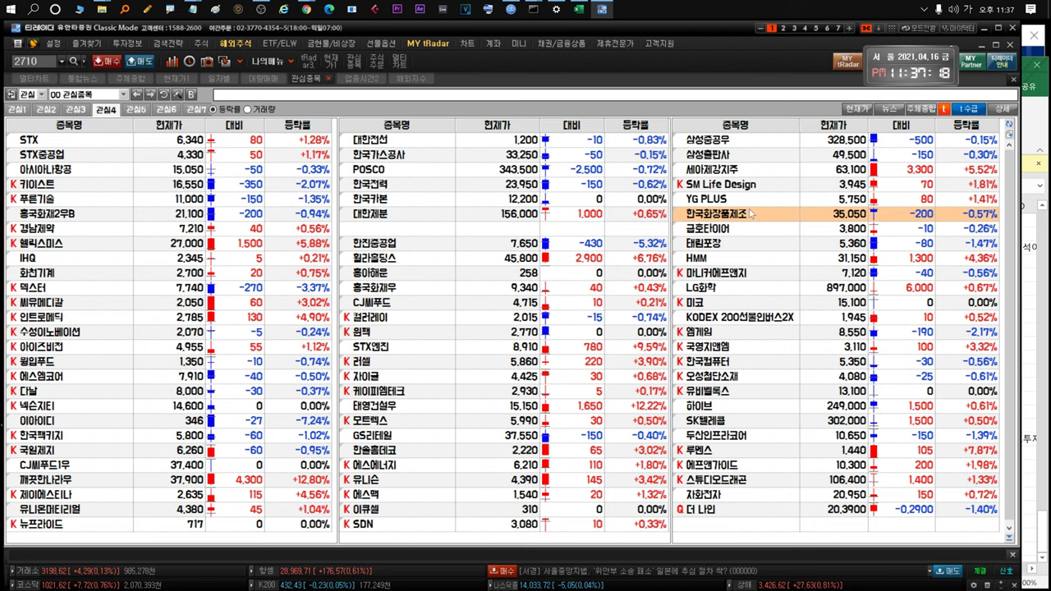
{"action": "left_click", "coordinate": [747, 215]}
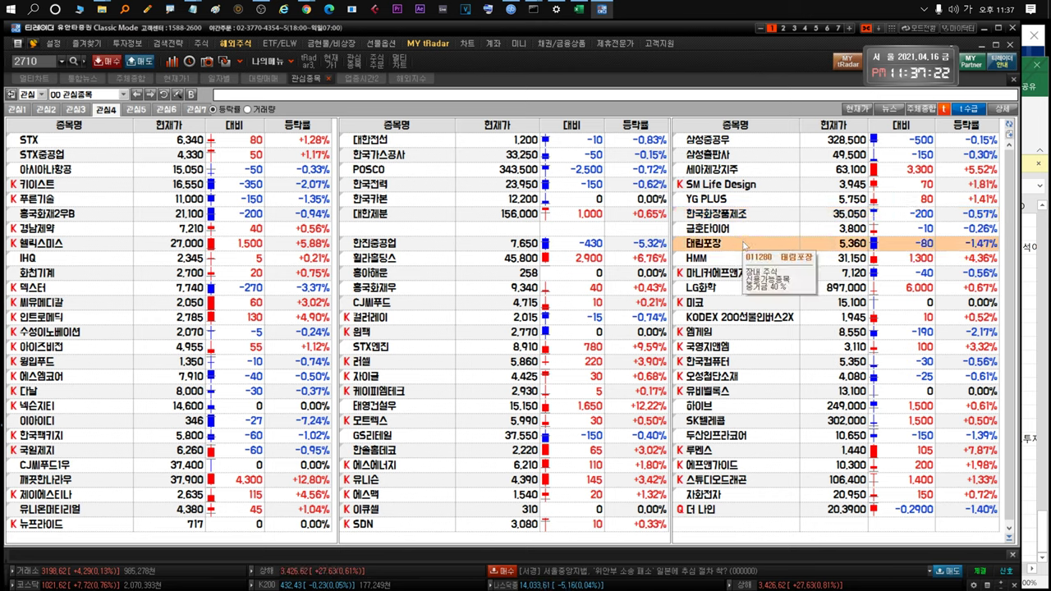
{"action": "left_click", "coordinate": [105, 450]}
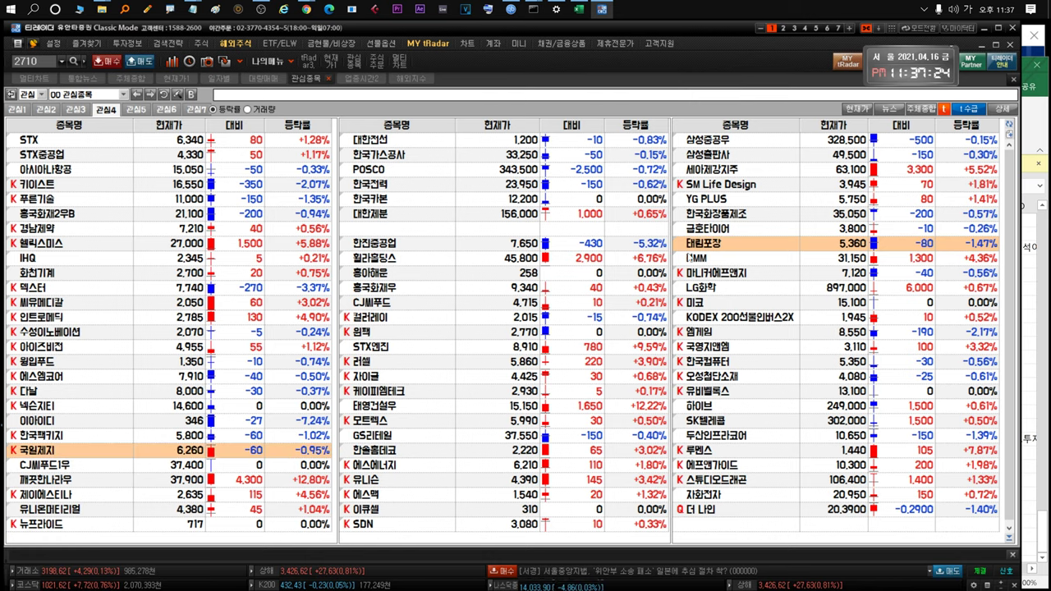
Open the HMM daily chart from the watchlist and compare the past year with the full history since 2013
{"action": "left_click", "coordinate": [719, 261]}
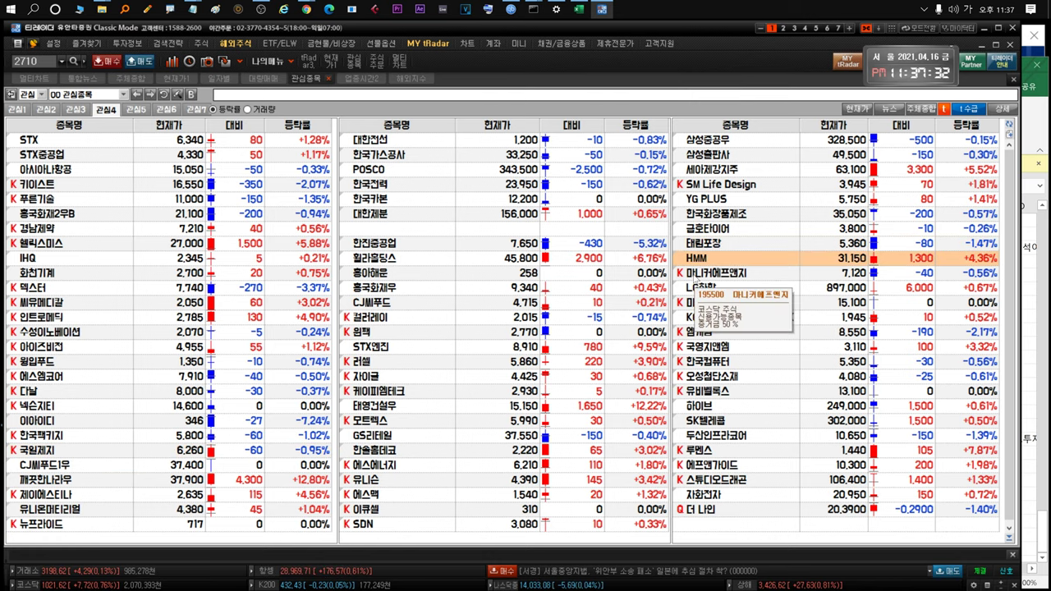
{"action": "double_click", "coordinate": [719, 259]}
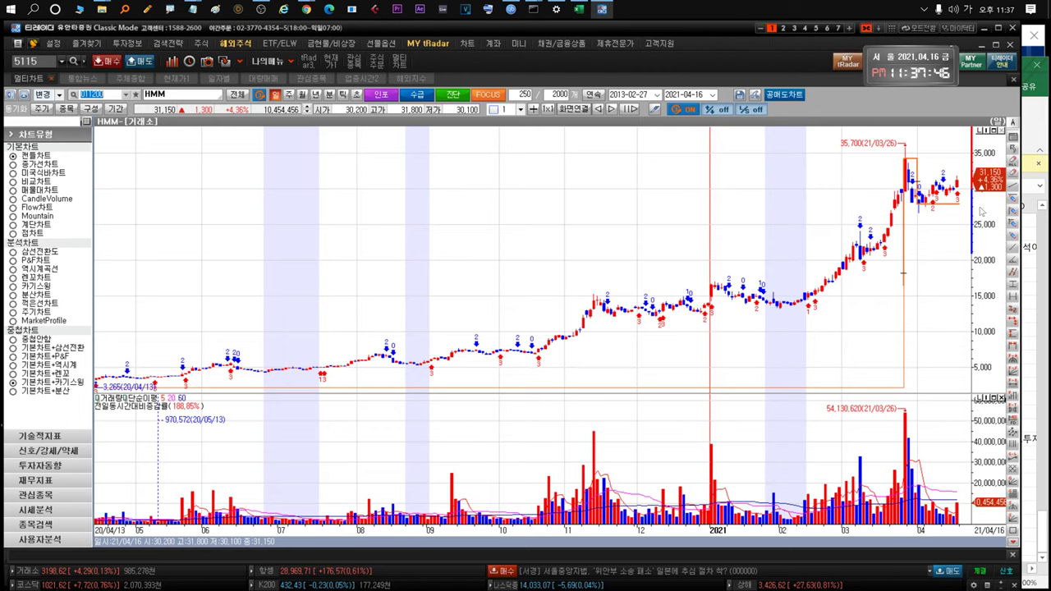
{"action": "left_click_drag", "start_coordinate": [903, 332], "coordinate": [776, 283]}
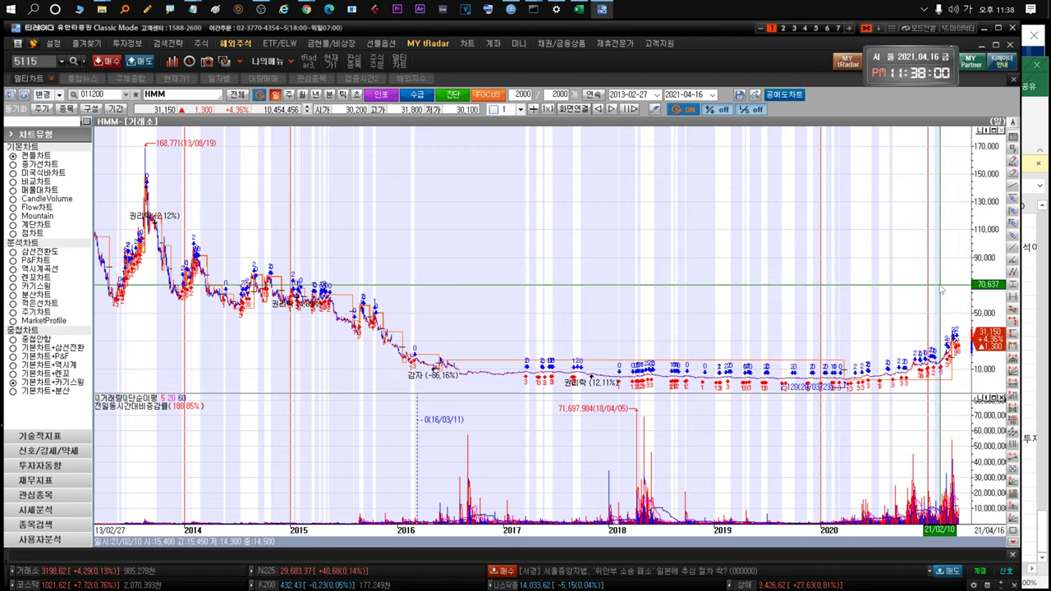
{"action": "key", "text": "ctrl+Tab"}
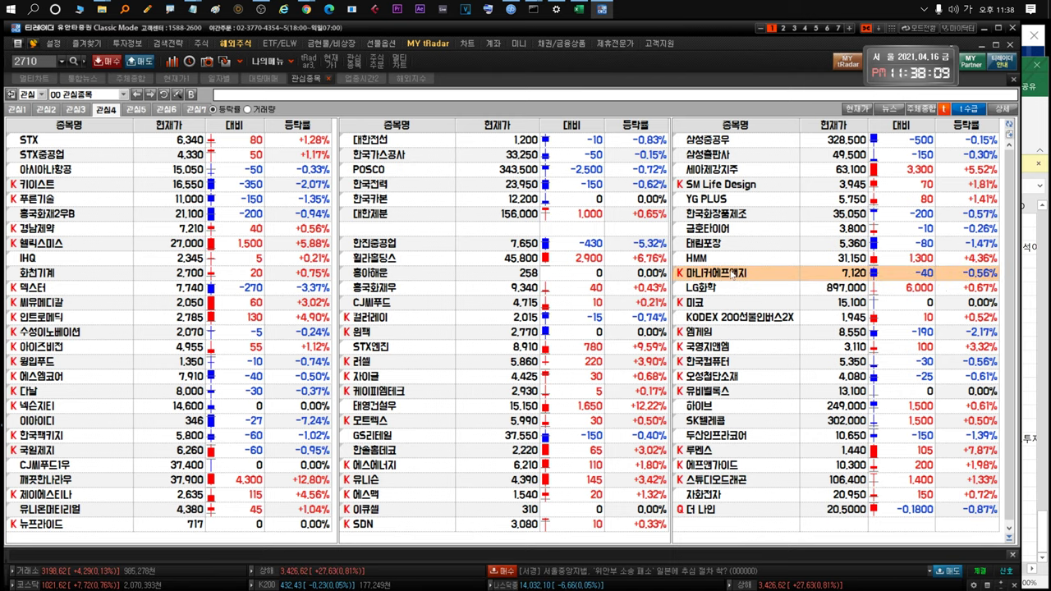
Examine the 마니커에프앤지 daily chart since November 2020 and over a longer period, and return to the watchlist
{"action": "double_click", "coordinate": [733, 274]}
{"action": "left_click_drag", "start_coordinate": [743, 267], "coordinate": [968, 411]}
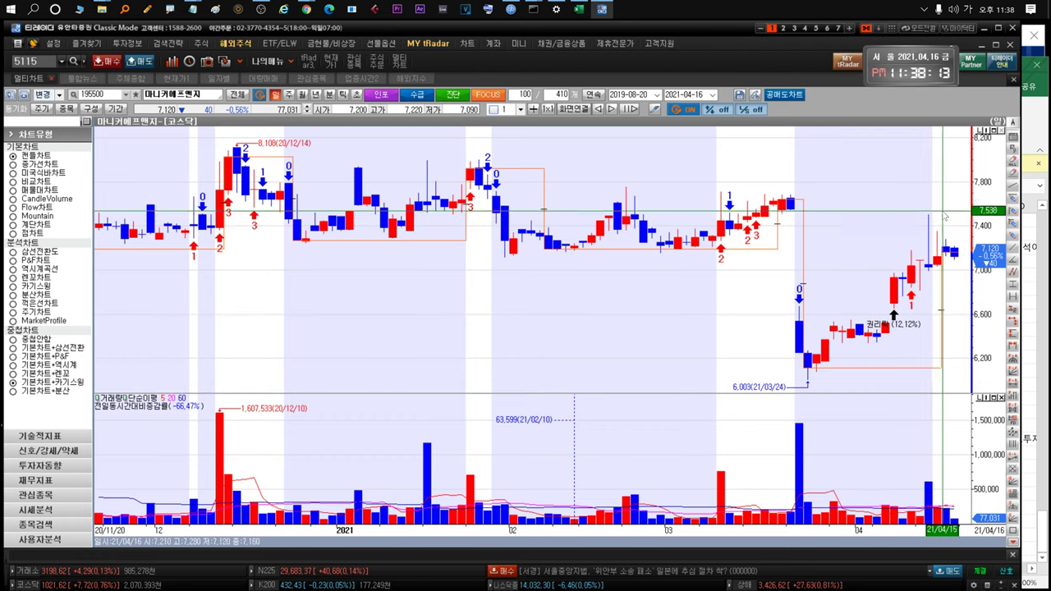
{"action": "scroll", "coordinate": [841, 218], "scroll_direction": "down", "scroll_amount": 5}
{"action": "double_click", "coordinate": [839, 215]}
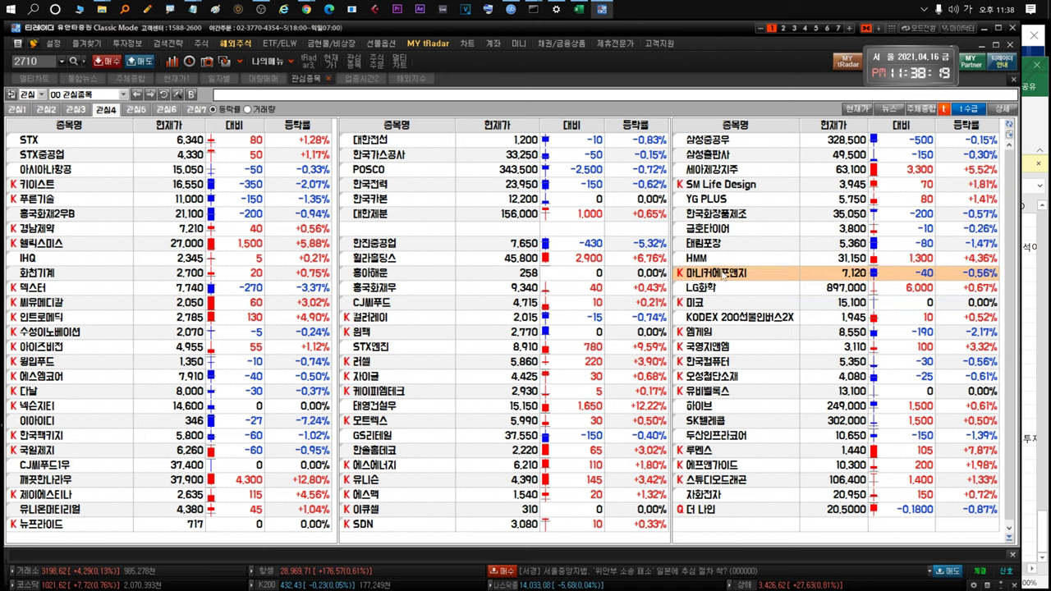
View the daily price charts of LG화학 and 미코 from the watchlist
{"action": "mouse_move", "coordinate": [678, 275]}
{"action": "double_click", "coordinate": [724, 291]}
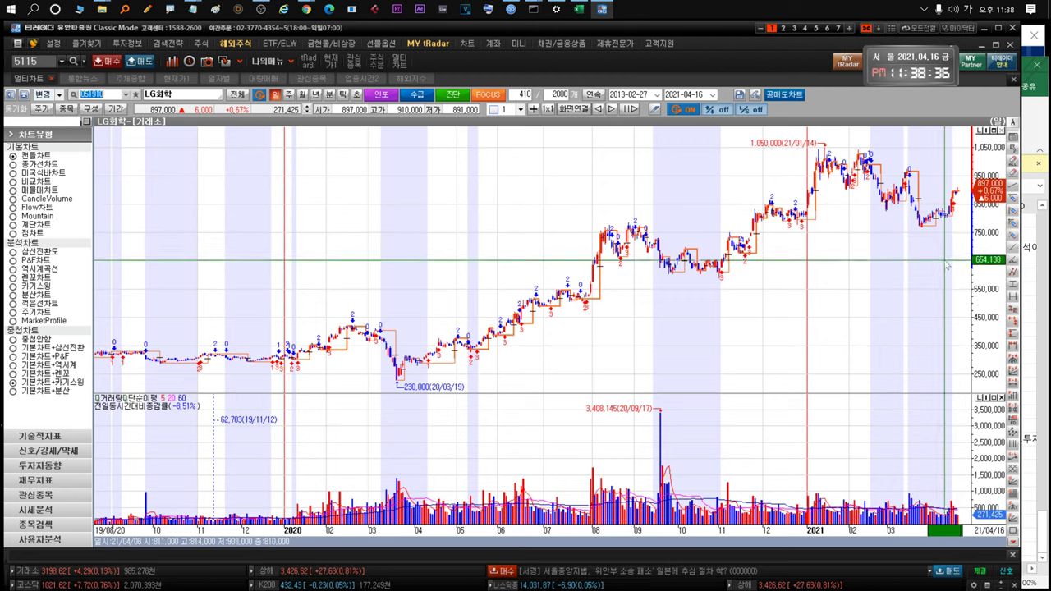
{"action": "key", "text": "ctrl+Tab"}
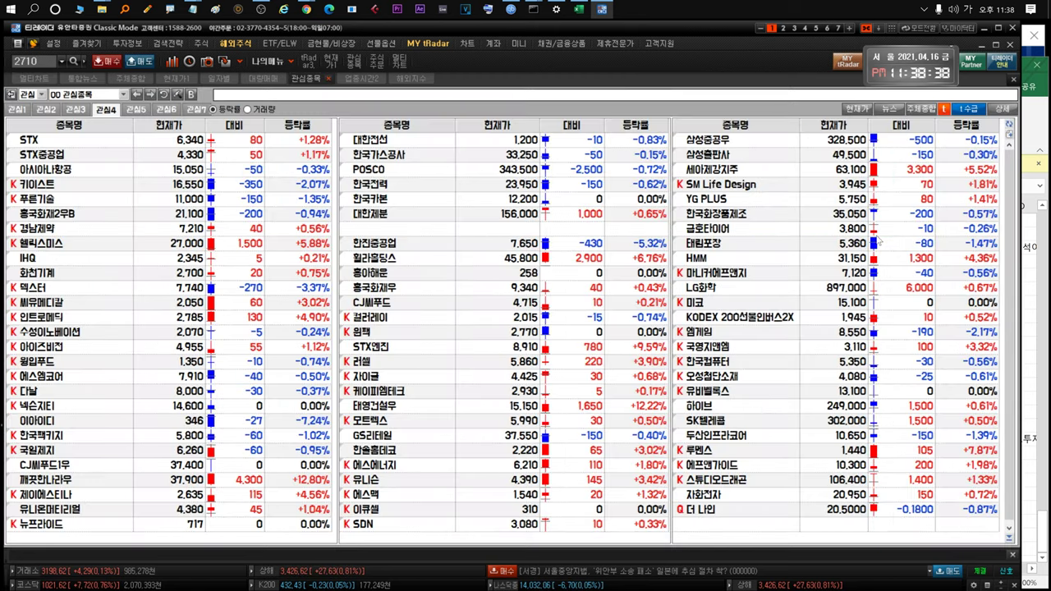
{"action": "left_click", "coordinate": [728, 303]}
{"action": "double_click", "coordinate": [728, 303]}
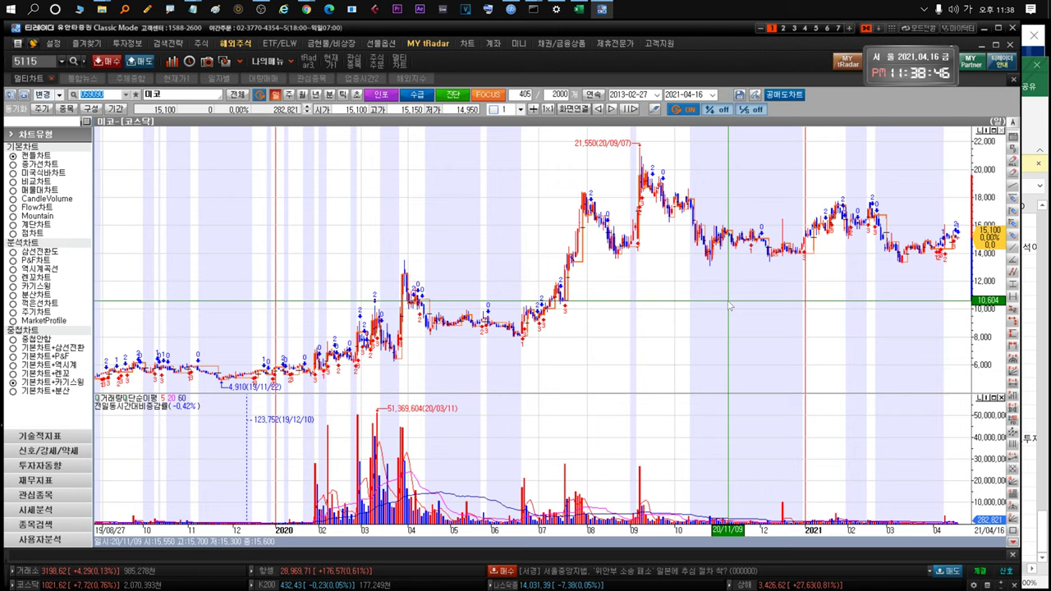
{"action": "double_click", "coordinate": [728, 305]}
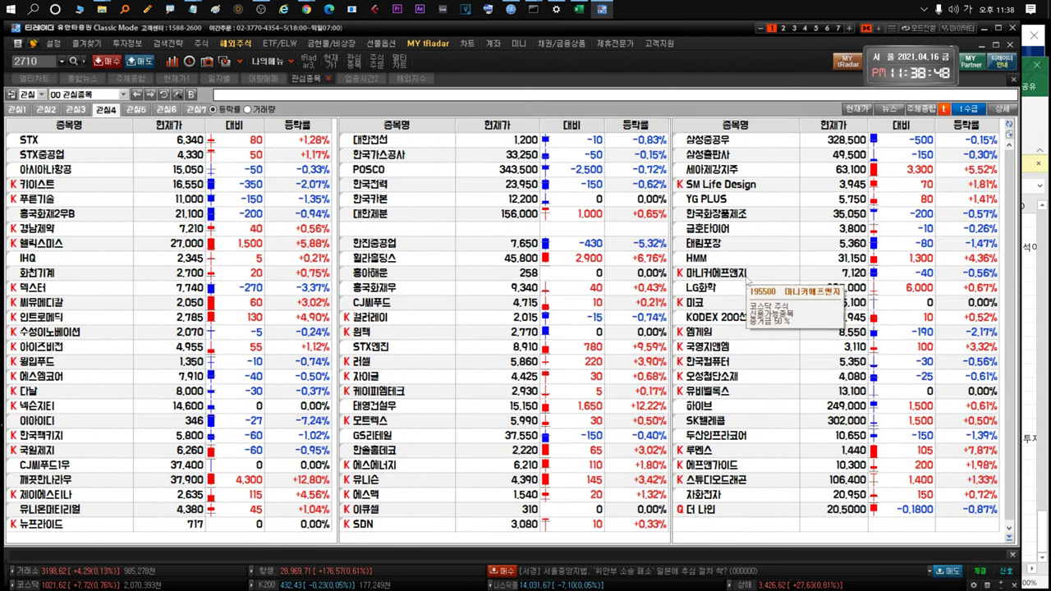
View the daily price charts of 엠게임 and 국영지앤엠 from the watchlist
{"action": "left_click", "coordinate": [733, 318]}
{"action": "left_click", "coordinate": [729, 332]}
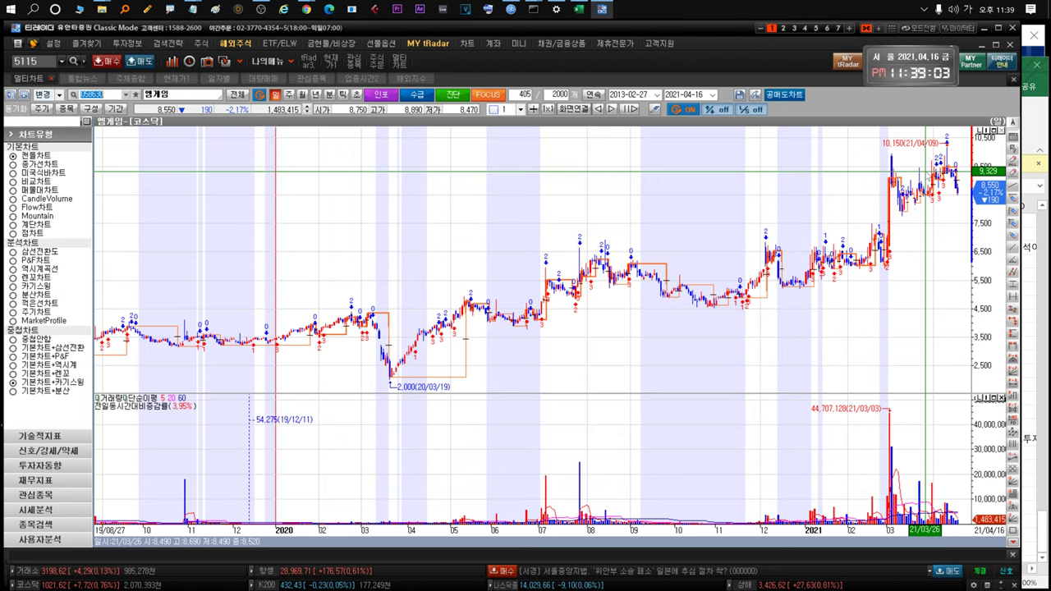
{"action": "key", "text": "F7"}
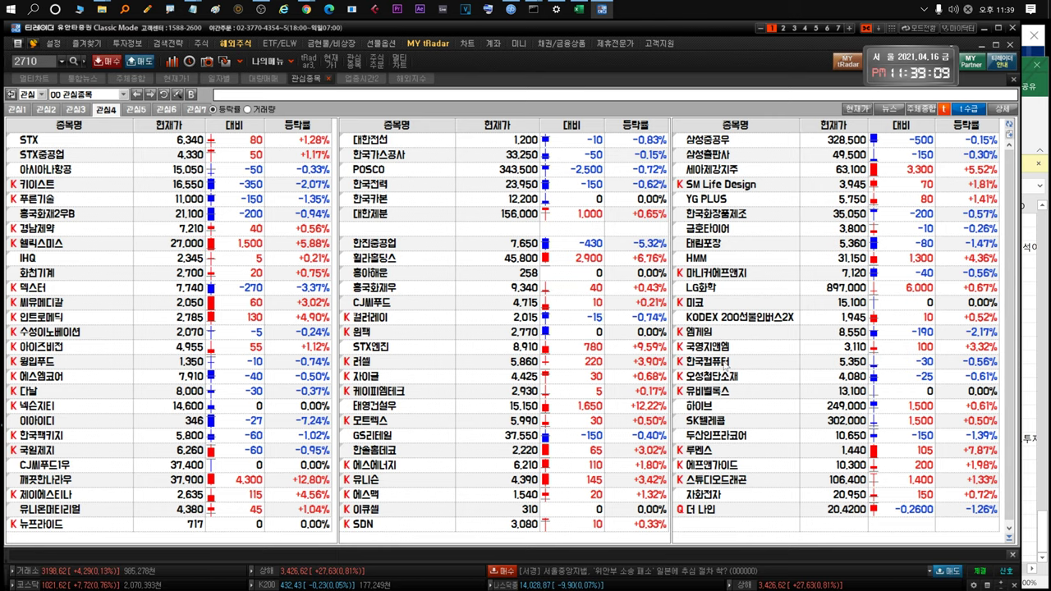
{"action": "left_click", "coordinate": [728, 349]}
{"action": "double_click", "coordinate": [726, 349]}
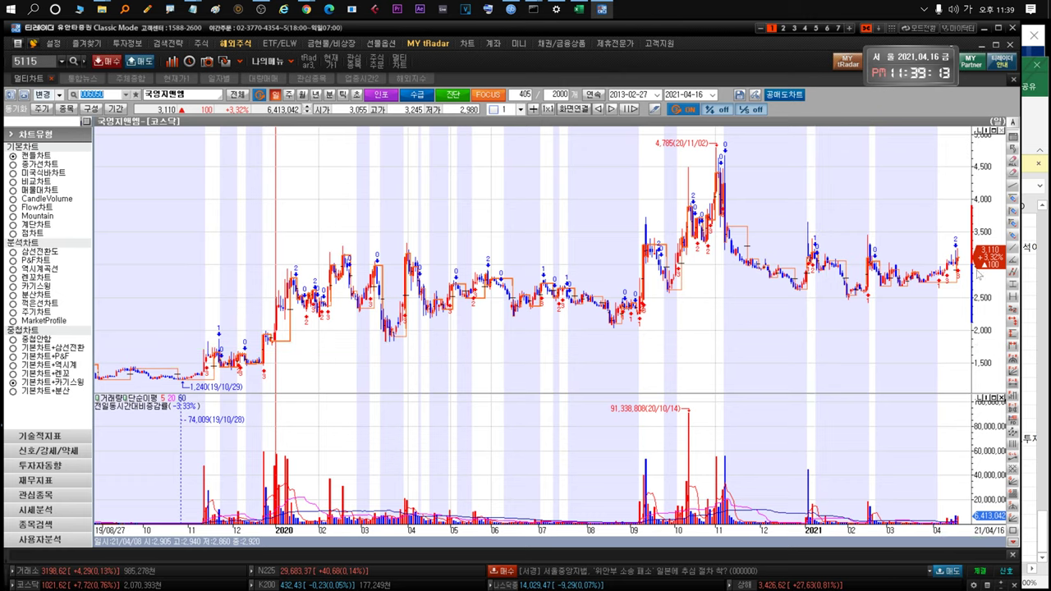
{"action": "key", "text": "ctrl+Tab"}
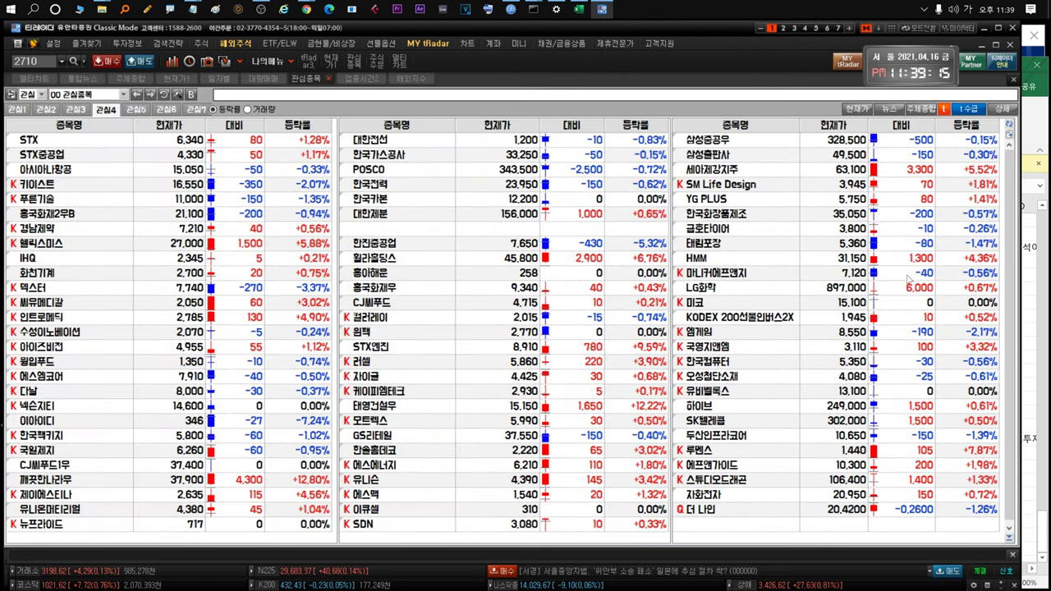
Open the 한국컴퓨터 daily chart, examine the months since the end of December 2020, and return to the watchlist
{"action": "left_click", "coordinate": [715, 362]}
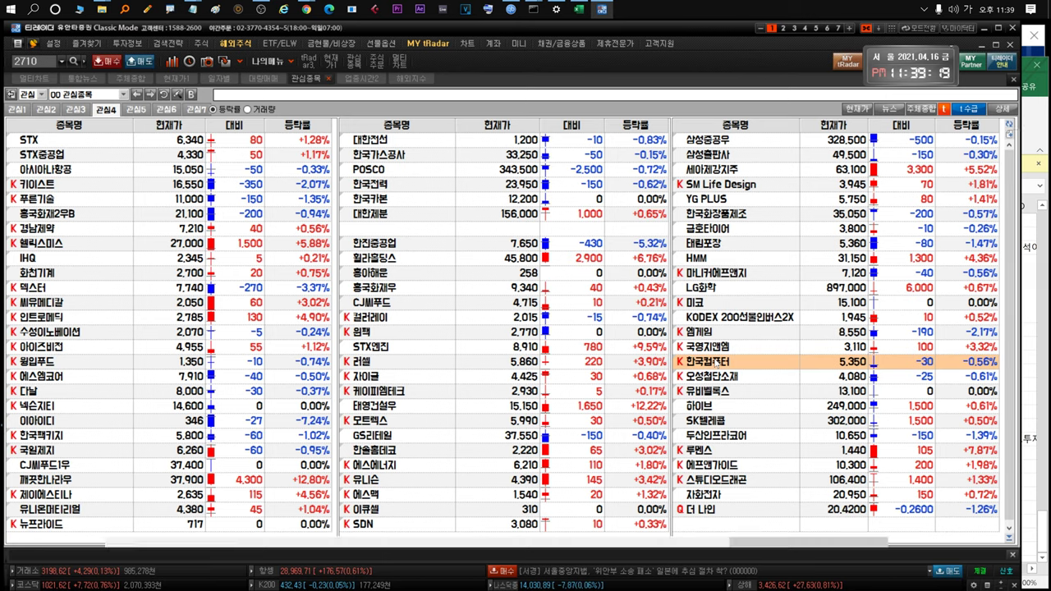
{"action": "key", "text": "ctrl+Tab"}
{"action": "scroll", "coordinate": [805, 224], "scroll_direction": "up", "scroll_amount": 5}
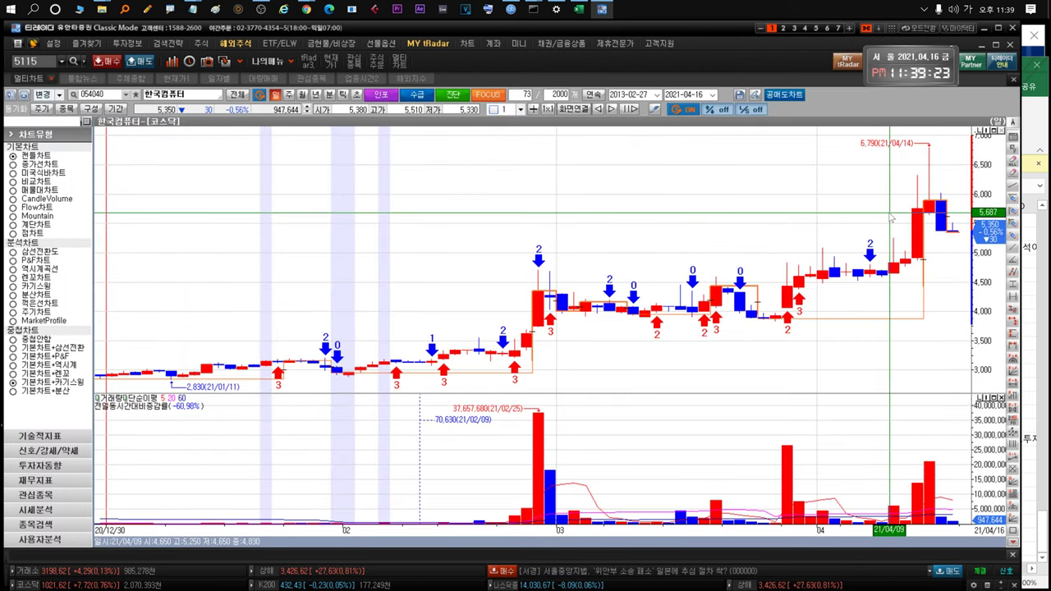
{"action": "key", "text": "ctrl+Tab"}
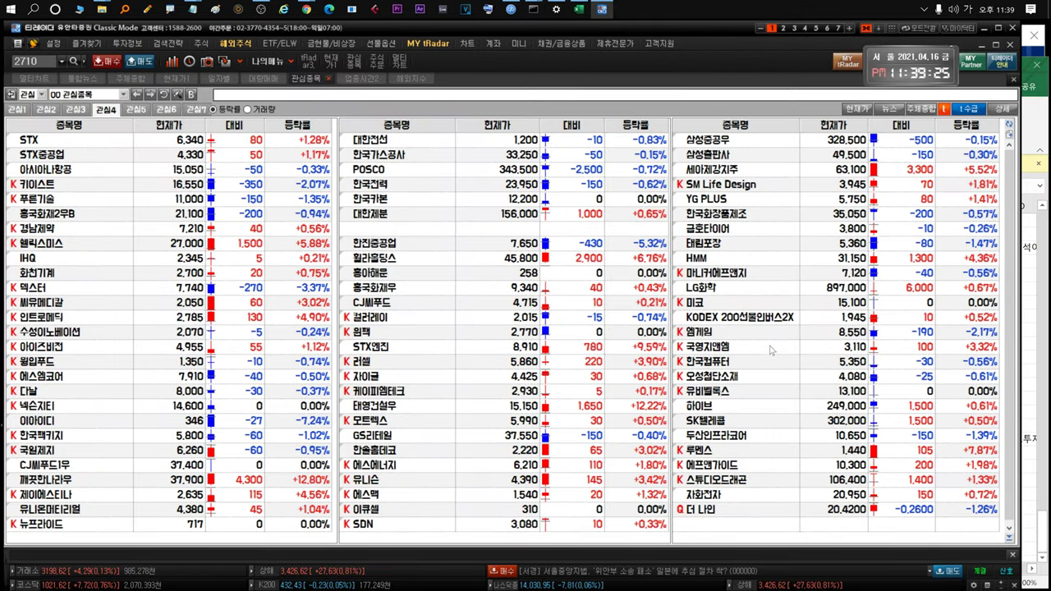
Pass over 오성첨단소재 and 유비벨록스 in the watchlist and view the 하이브 daily chart since January 2021
{"action": "left_click", "coordinate": [755, 361]}
{"action": "left_click", "coordinate": [741, 375]}
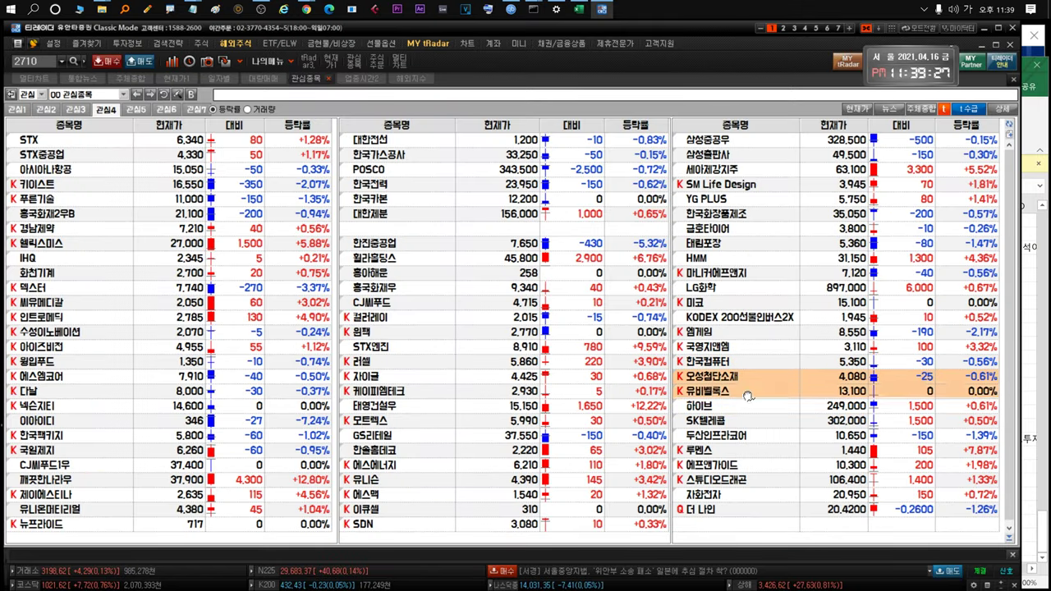
{"action": "left_click", "coordinate": [742, 393]}
{"action": "left_click", "coordinate": [742, 405]}
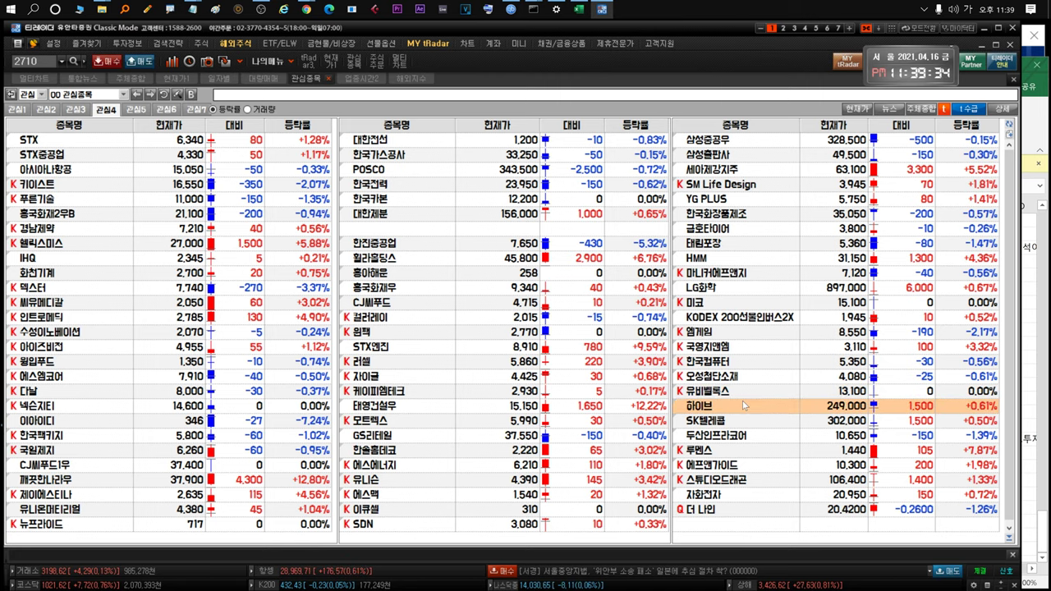
{"action": "double_click", "coordinate": [742, 402]}
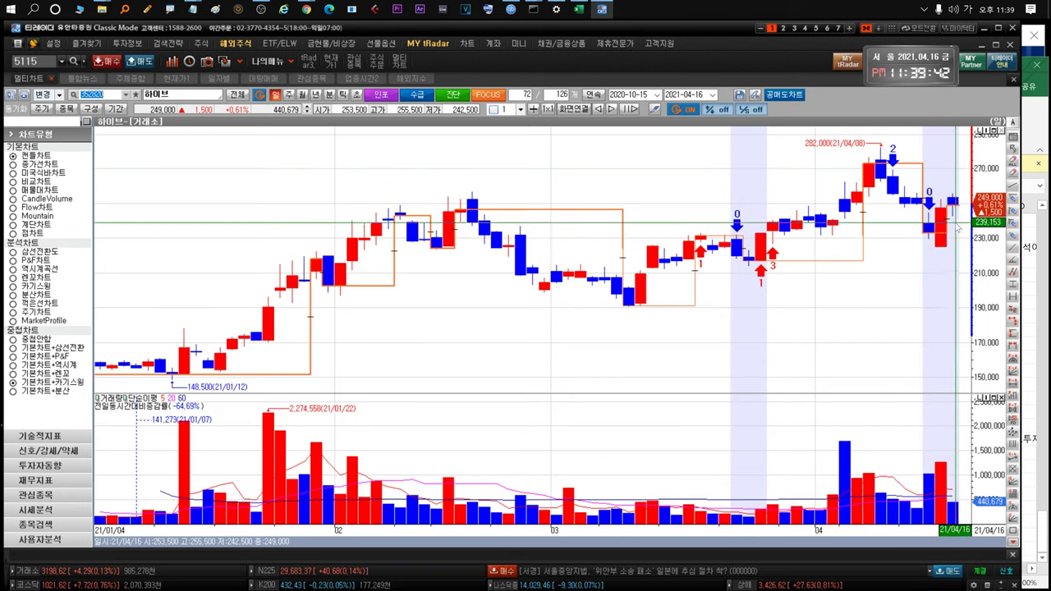
Examine the 하이브 daily chart back to October 2020, compare it with the recent months, and return to the watchlist
{"action": "mouse_move", "coordinate": [930, 236]}
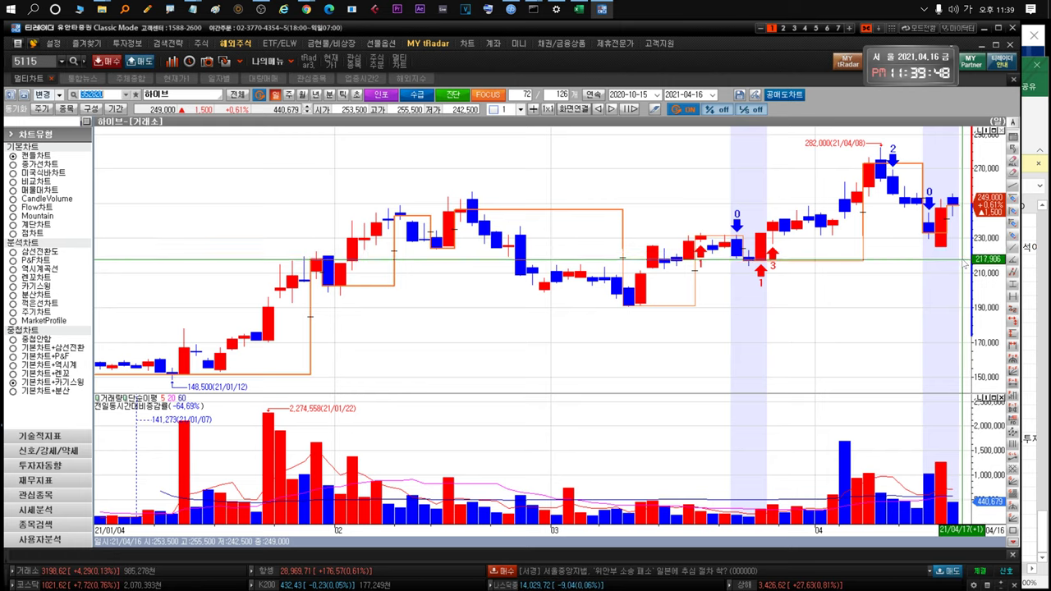
{"action": "left_click_drag", "start_coordinate": [961, 266], "coordinate": [268, 266]}
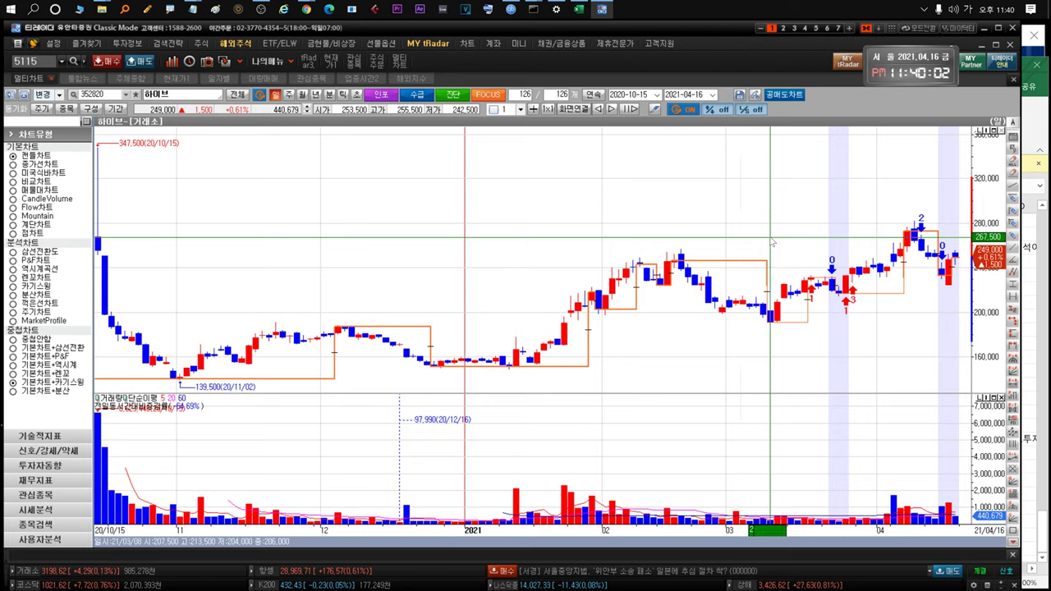
{"action": "scroll", "coordinate": [853, 146], "scroll_direction": "up", "scroll_amount": 3}
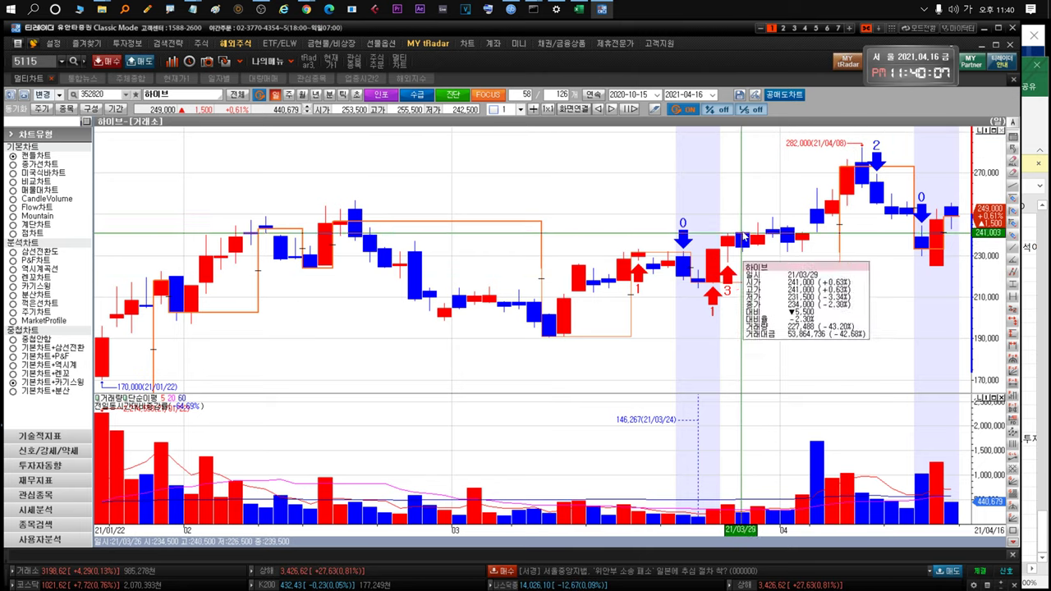
{"action": "scroll", "coordinate": [811, 323], "scroll_direction": "down", "scroll_amount": 3}
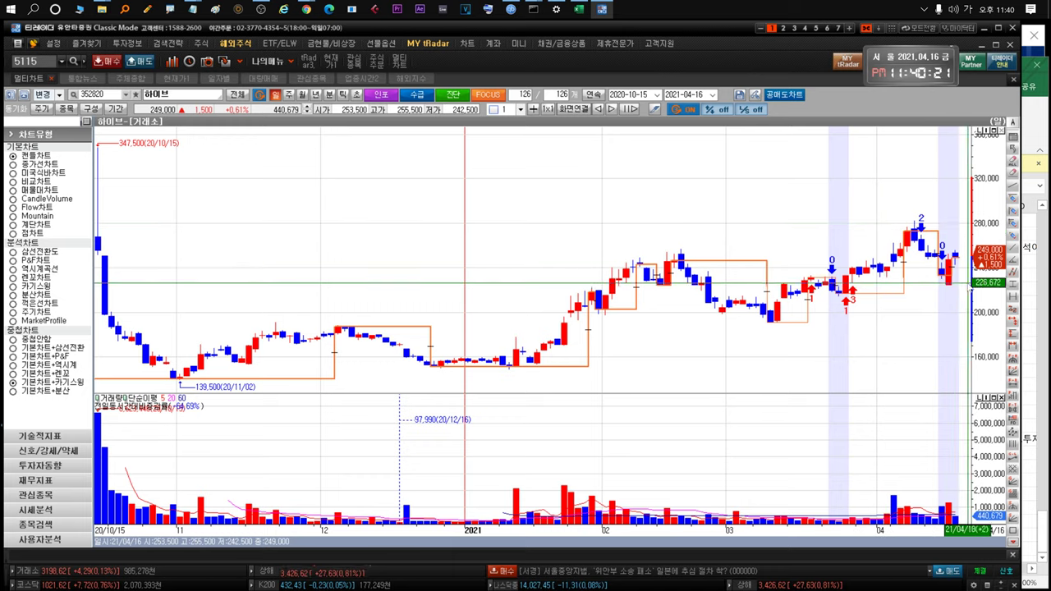
{"action": "mouse_move", "coordinate": [950, 266]}
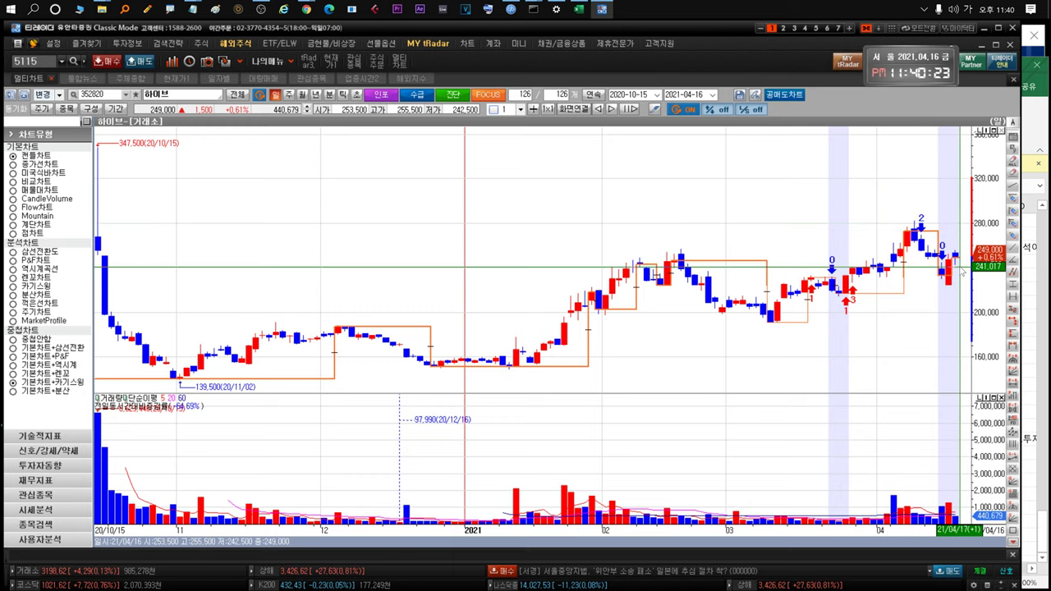
{"action": "mouse_move", "coordinate": [954, 287]}
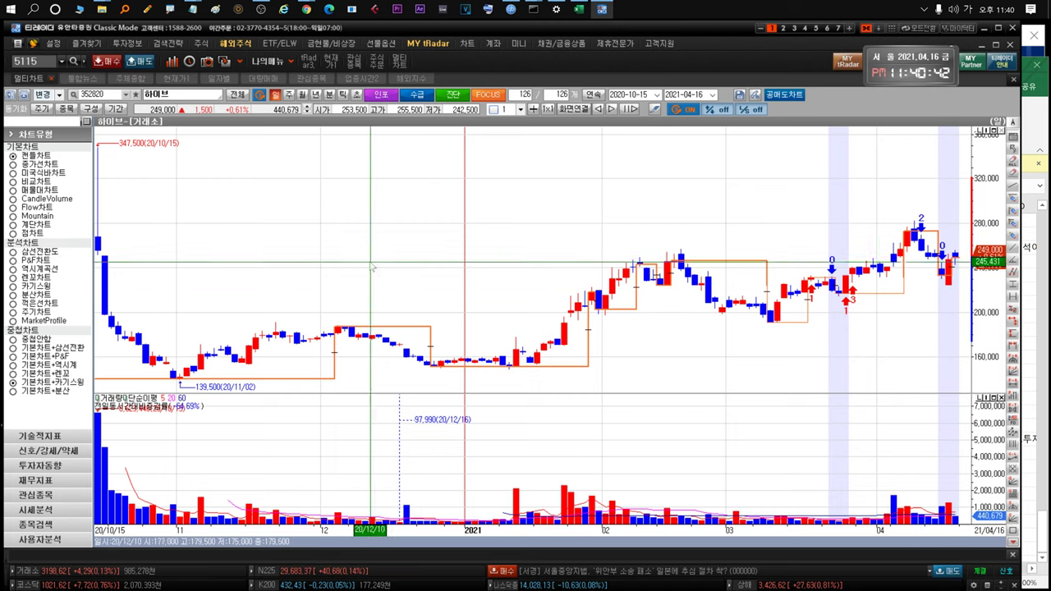
{"action": "key", "text": "ctrl+Tab"}
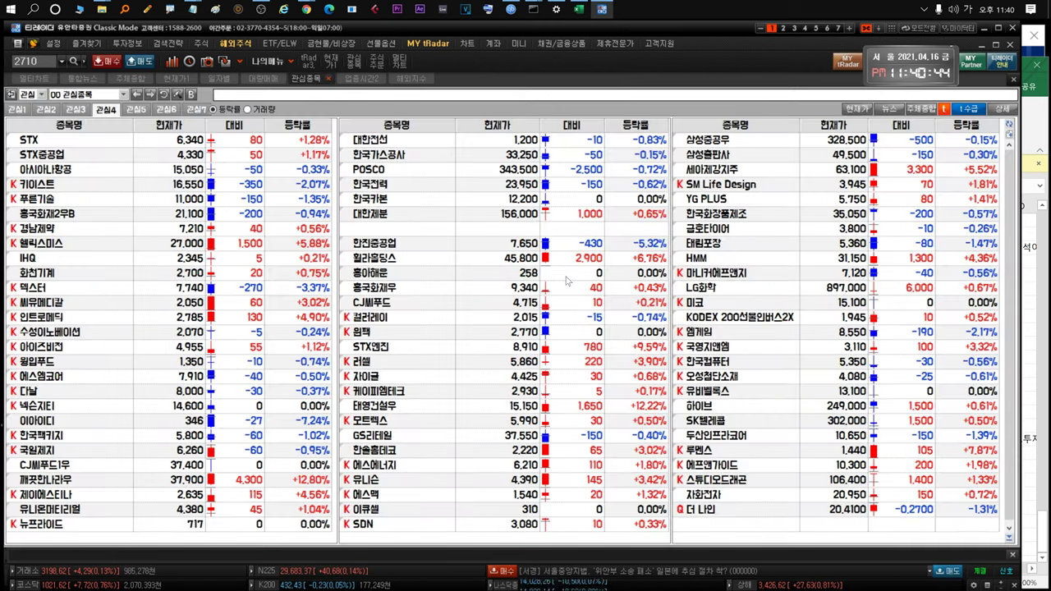
View the SK텔레콤 daily chart from the watchlist, then switch to the SKT sheet of the stock workbook in Excel
{"action": "double_click", "coordinate": [722, 420]}
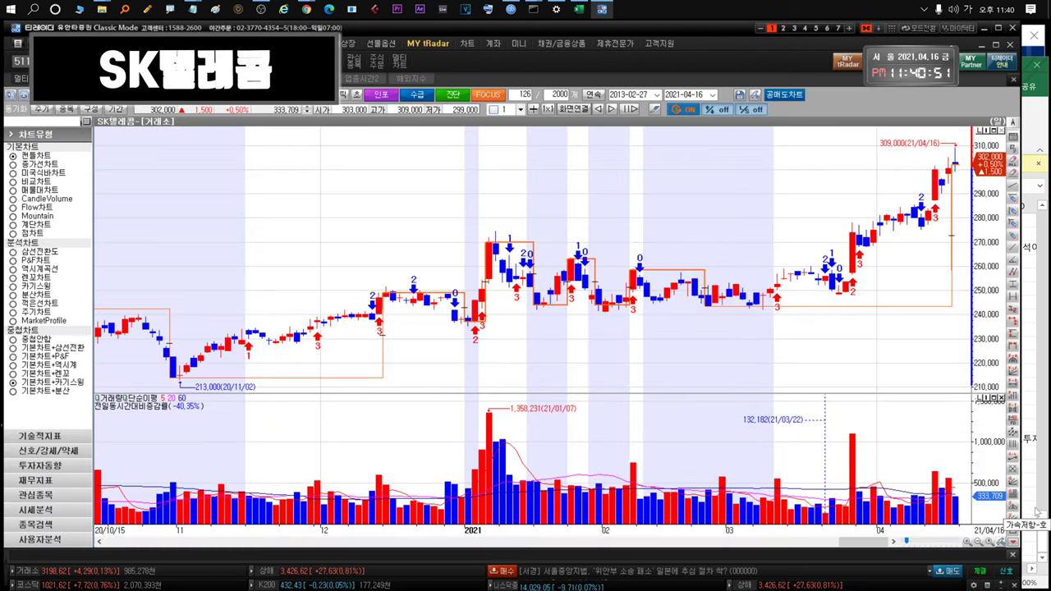
{"action": "key", "text": "alt+Tab"}
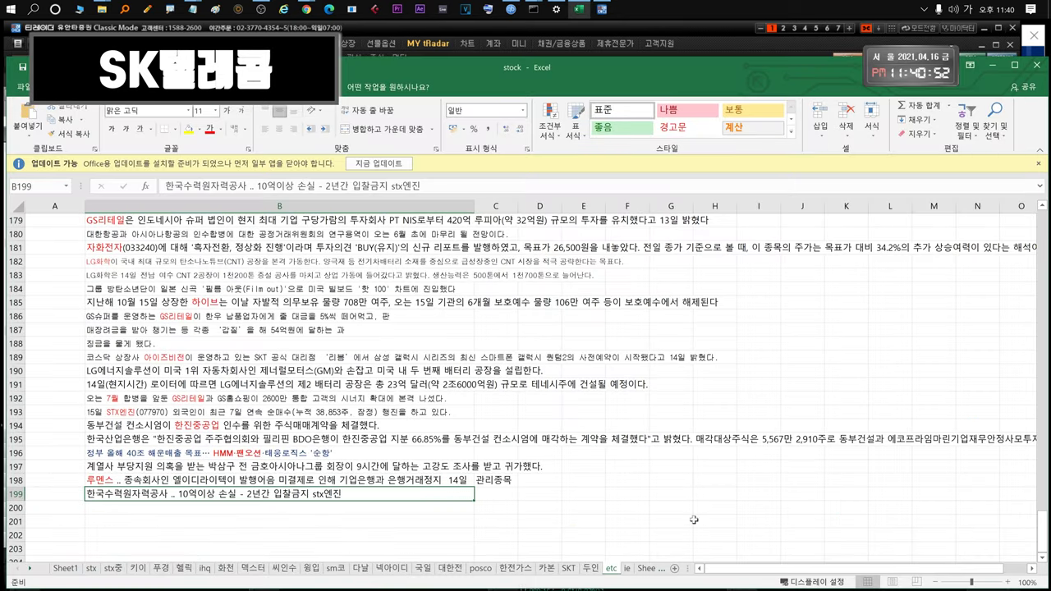
{"action": "left_click", "coordinate": [567, 569]}
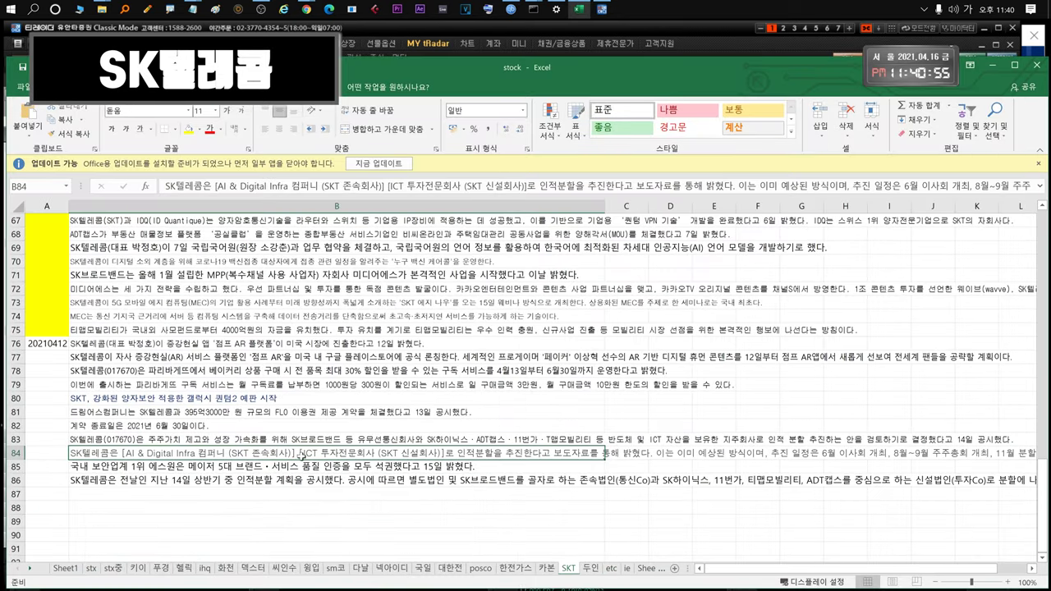
Read the SKT notes dated 20210412 in rows 76 and 77 about the 점프 AR platform's US launch
{"action": "left_click", "coordinate": [164, 353]}
{"action": "left_click", "coordinate": [203, 345]}
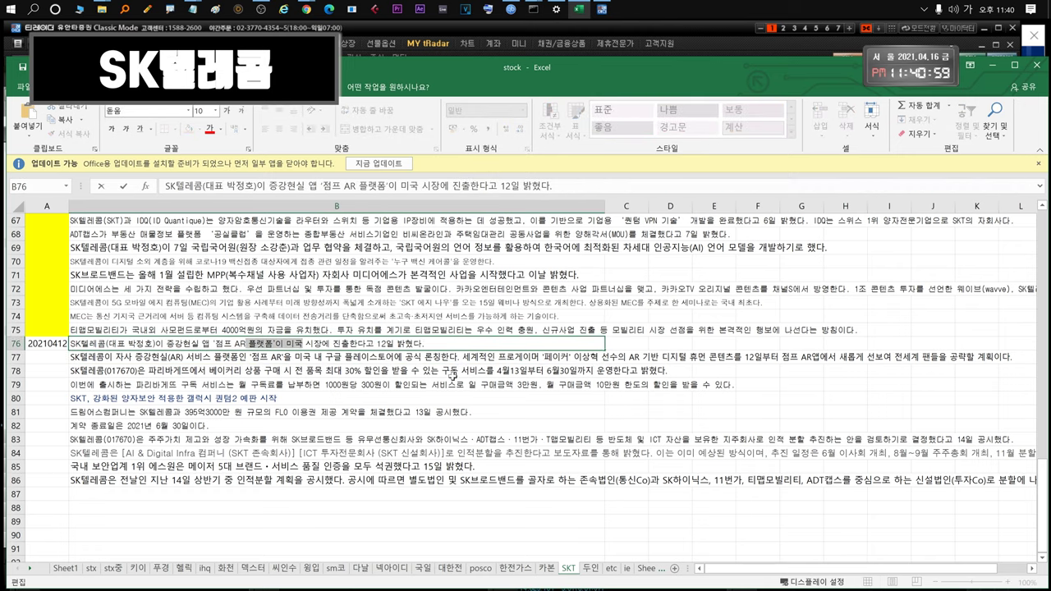
{"action": "left_click", "coordinate": [506, 356]}
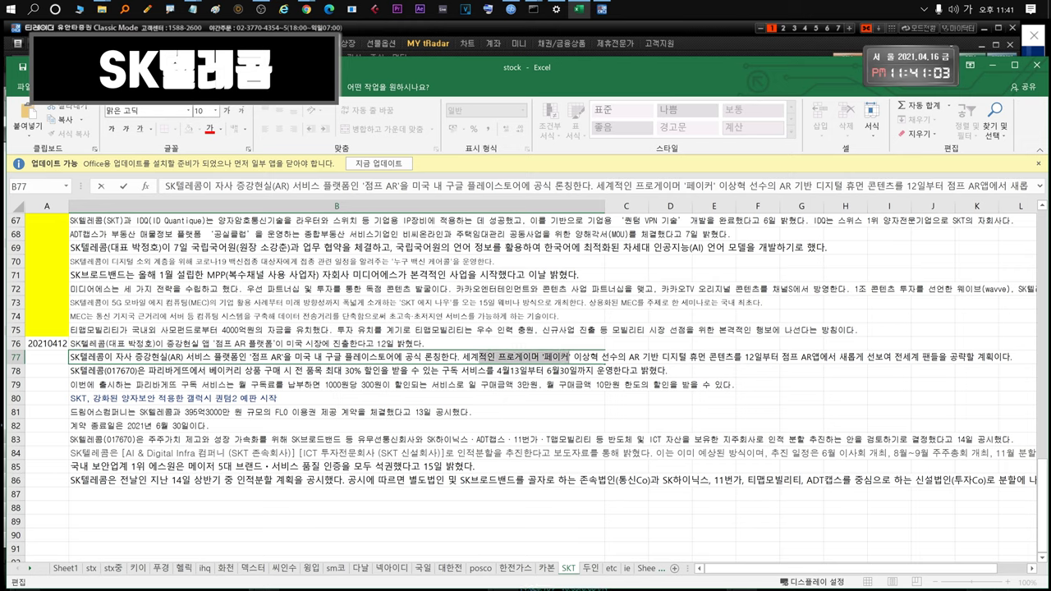
{"action": "left_click", "coordinate": [581, 356]}
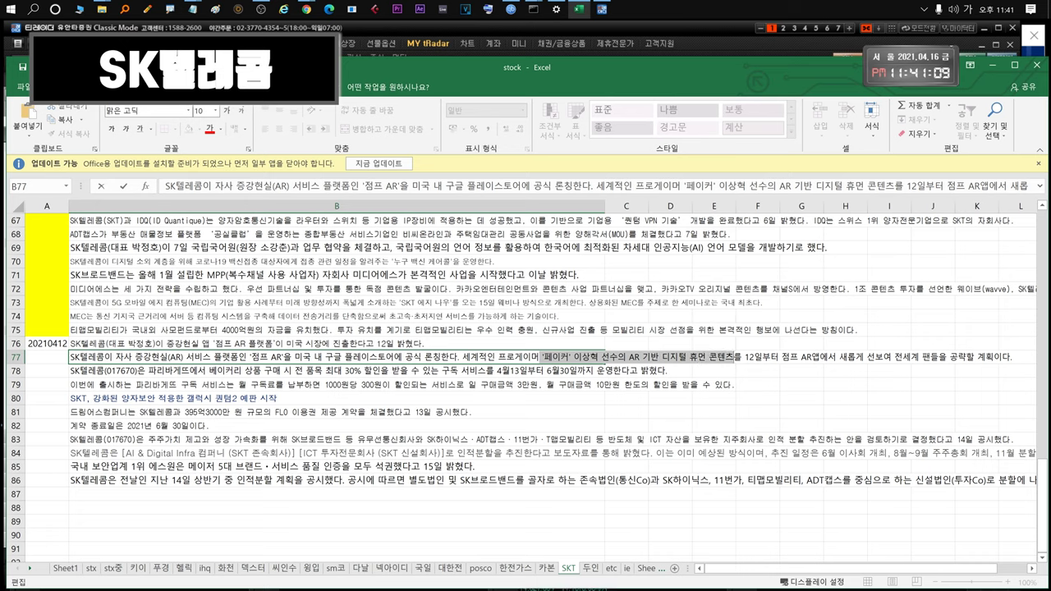
{"action": "left_click_drag", "start_coordinate": [733, 356], "coordinate": [522, 356]}
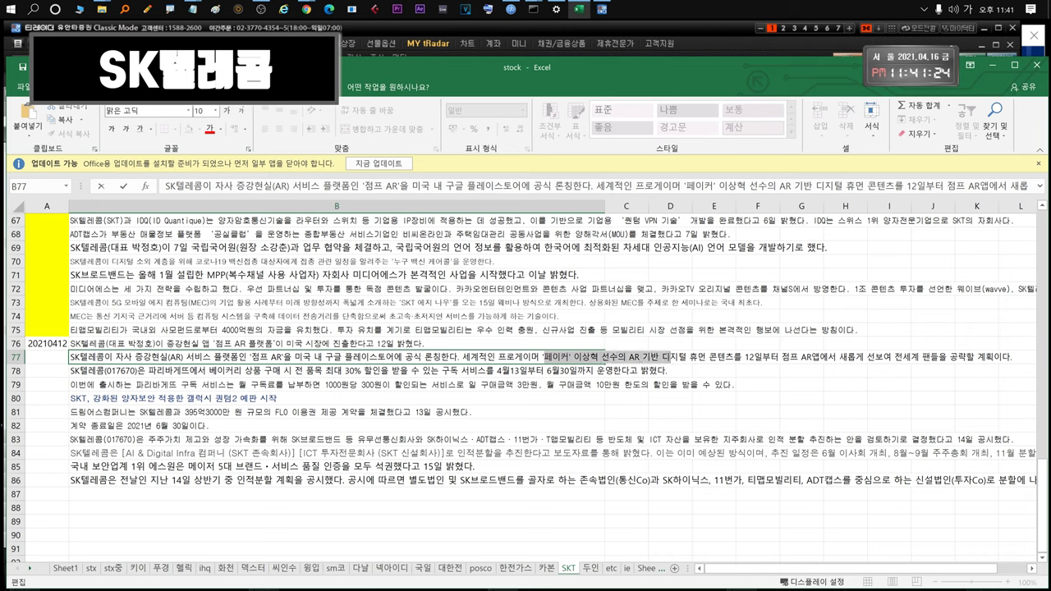
{"action": "left_click", "coordinate": [617, 356]}
Read the SKT notes in rows 78 to 82 on the 파리바게뜨 subscription, 갤럭시 퀀텀2 presale and FLO contract
{"action": "left_click", "coordinate": [211, 371]}
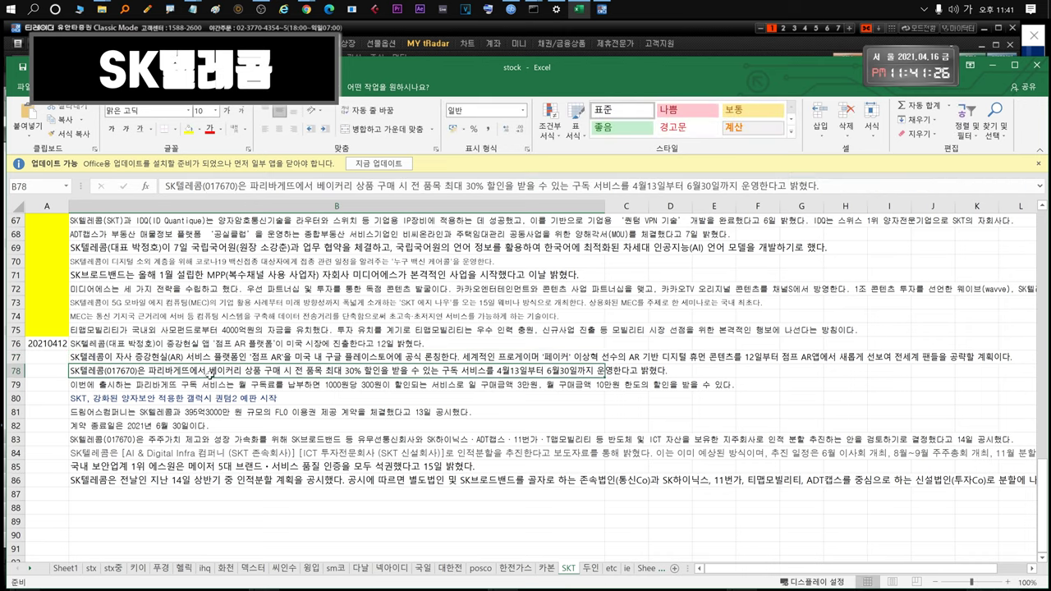
{"action": "double_click", "coordinate": [138, 366]}
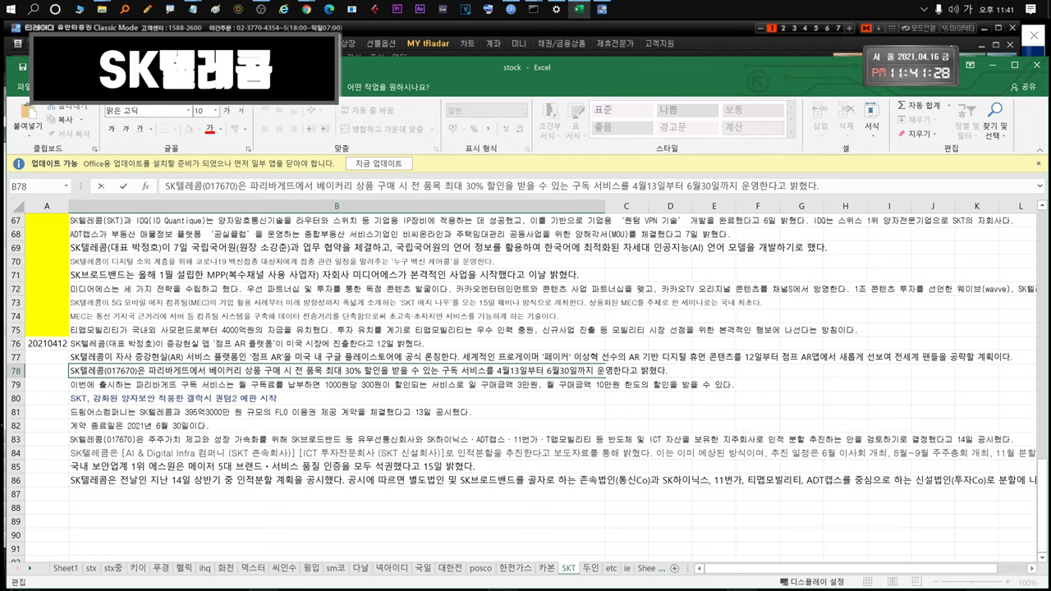
{"action": "left_click_drag", "start_coordinate": [106, 371], "coordinate": [529, 371]}
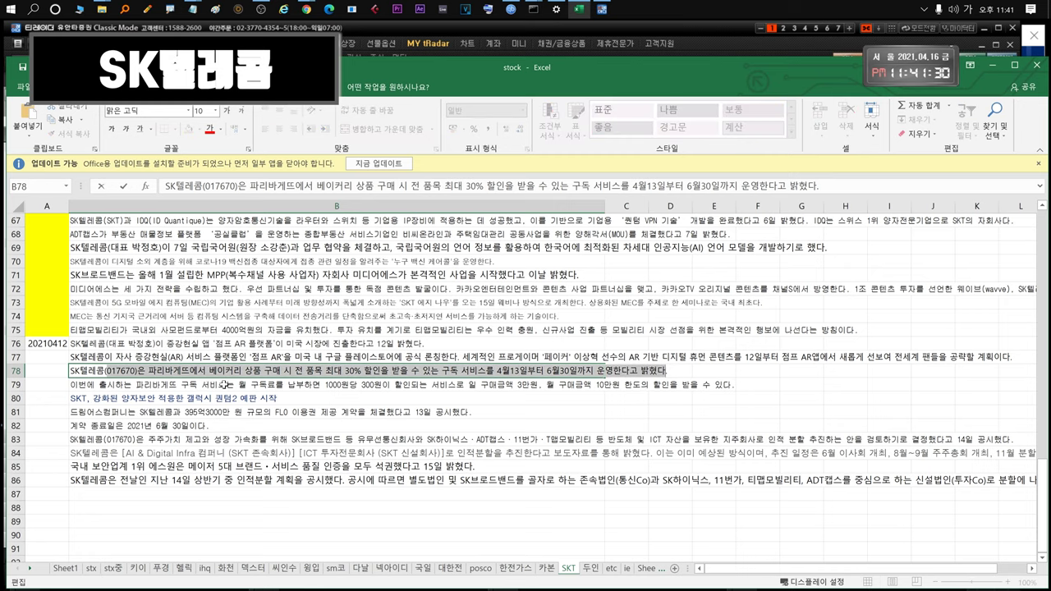
{"action": "left_click", "coordinate": [480, 386]}
{"action": "left_click", "coordinate": [140, 400]}
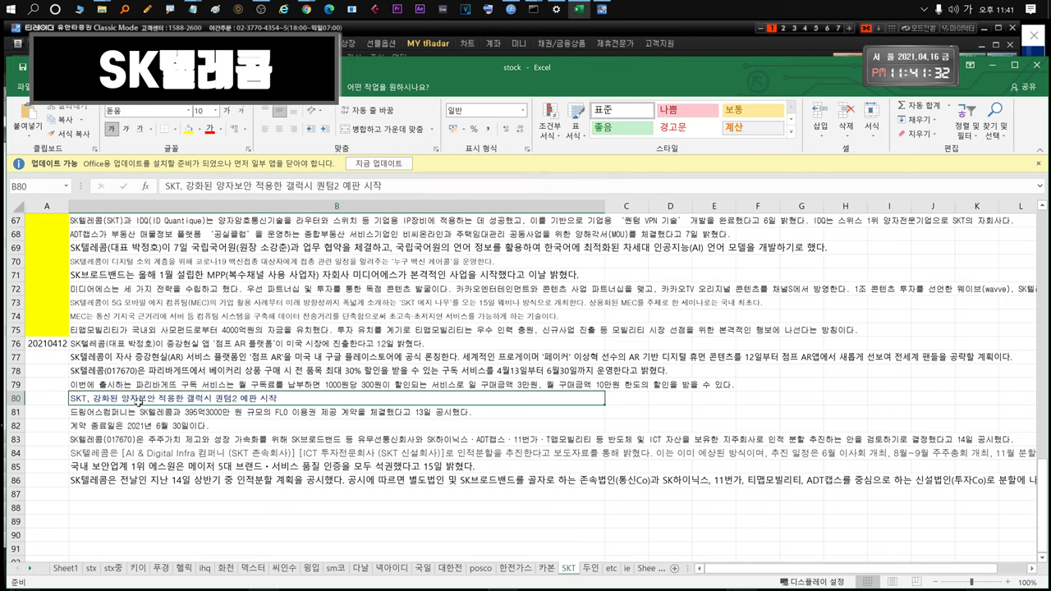
{"action": "double_click", "coordinate": [123, 399]}
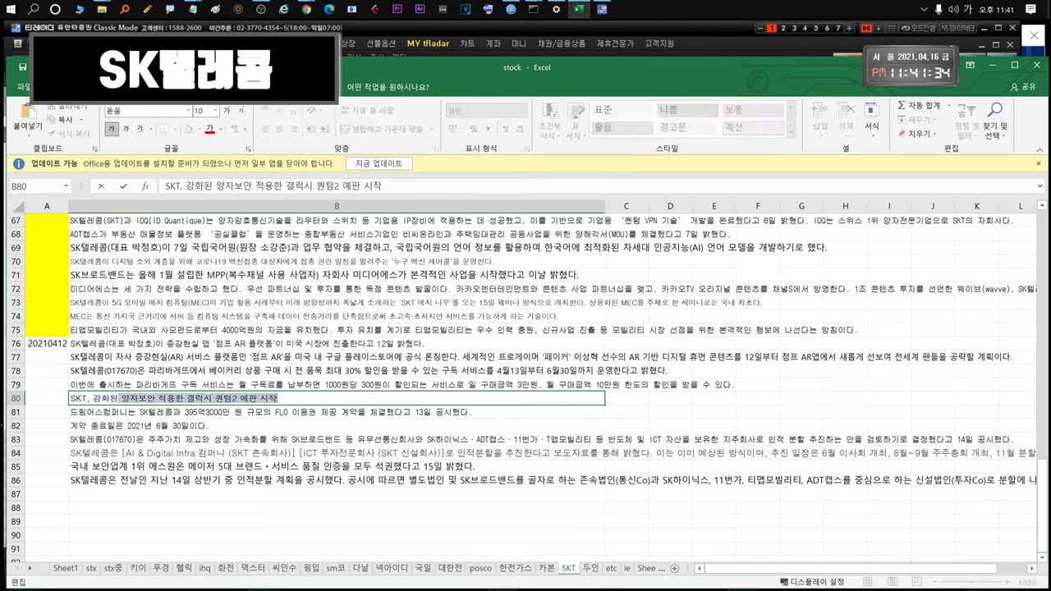
{"action": "left_click", "coordinate": [136, 413]}
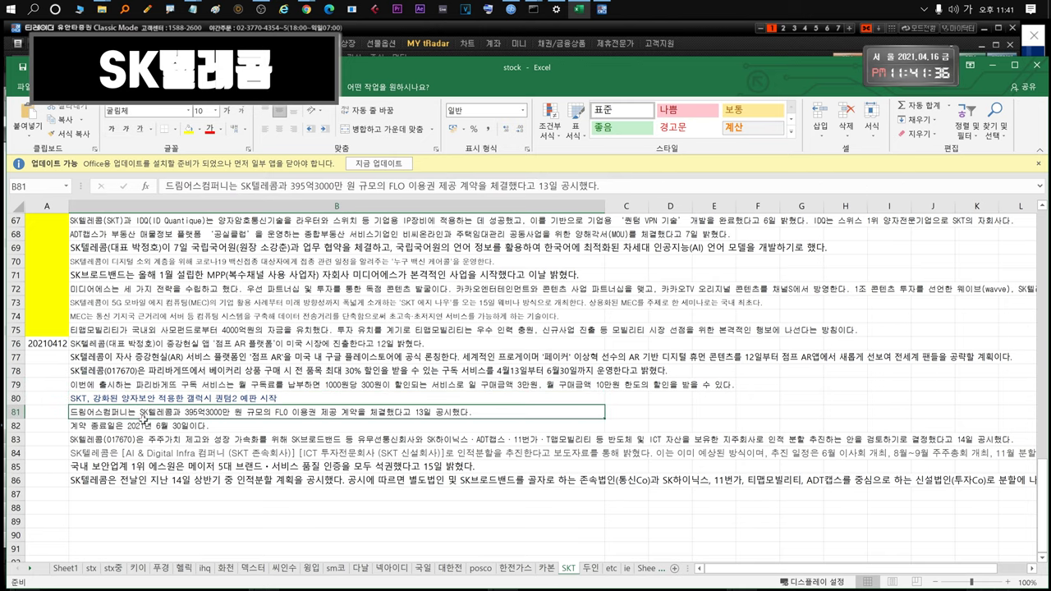
{"action": "left_click", "coordinate": [144, 422]}
{"action": "left_click", "coordinate": [191, 409]}
{"action": "double_click", "coordinate": [243, 411]}
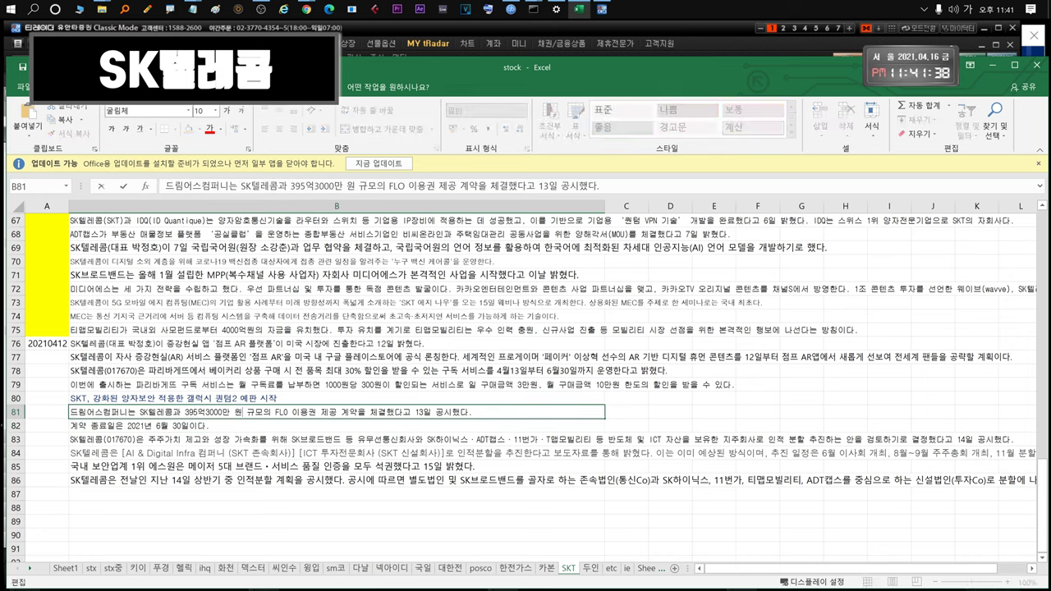
Read the row 83 note on SK텔레콤's proposed spin-off, highlighting the passage about SK하이닉스, ADT캡스, 11번가 and T맵모빌리티
{"action": "left_click", "coordinate": [355, 441]}
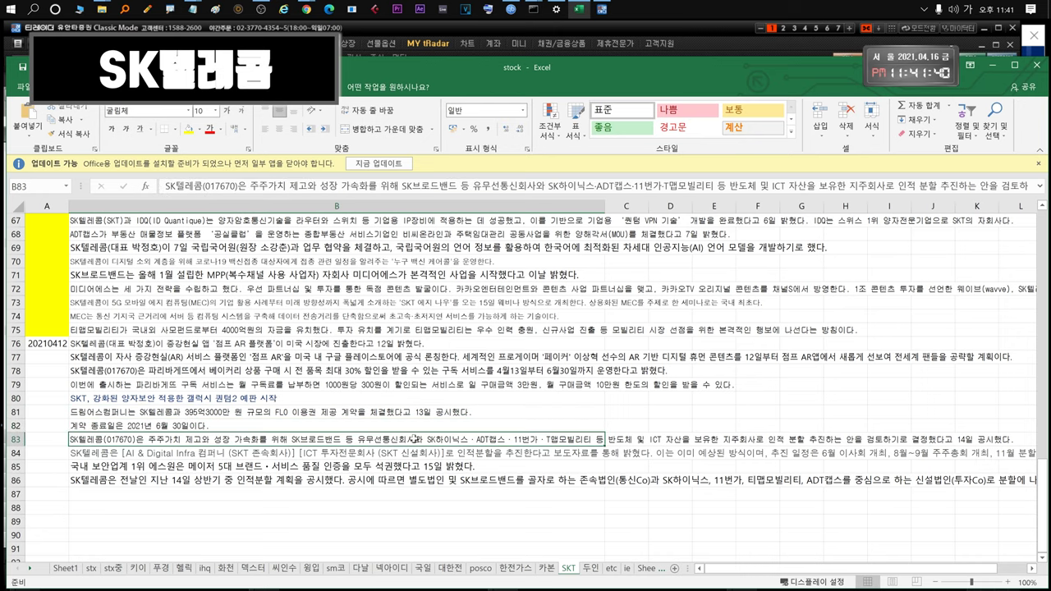
{"action": "key", "text": "F2"}
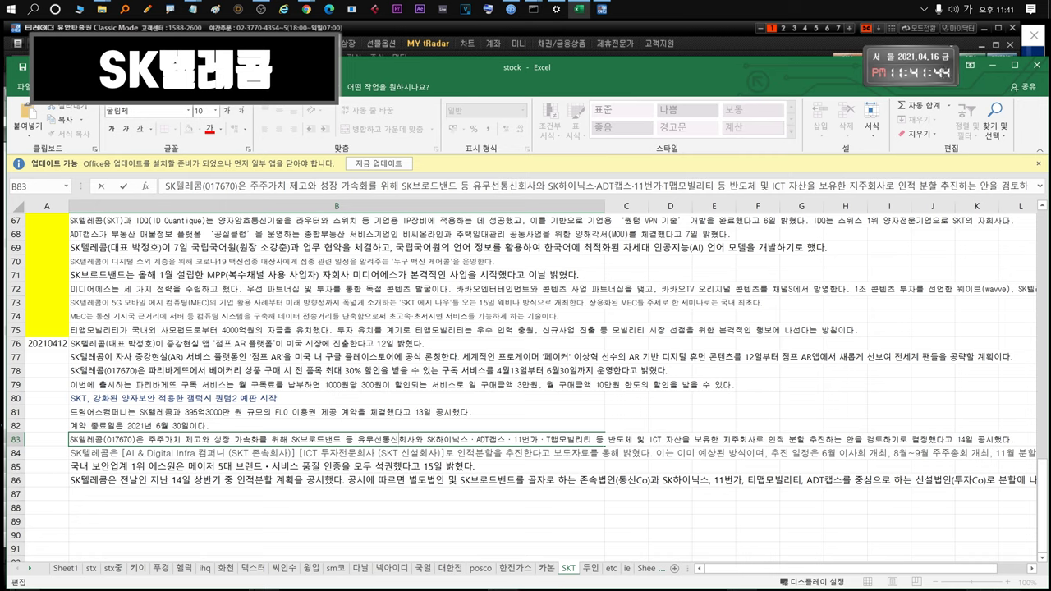
{"action": "left_click_drag", "start_coordinate": [156, 439], "coordinate": [695, 439]}
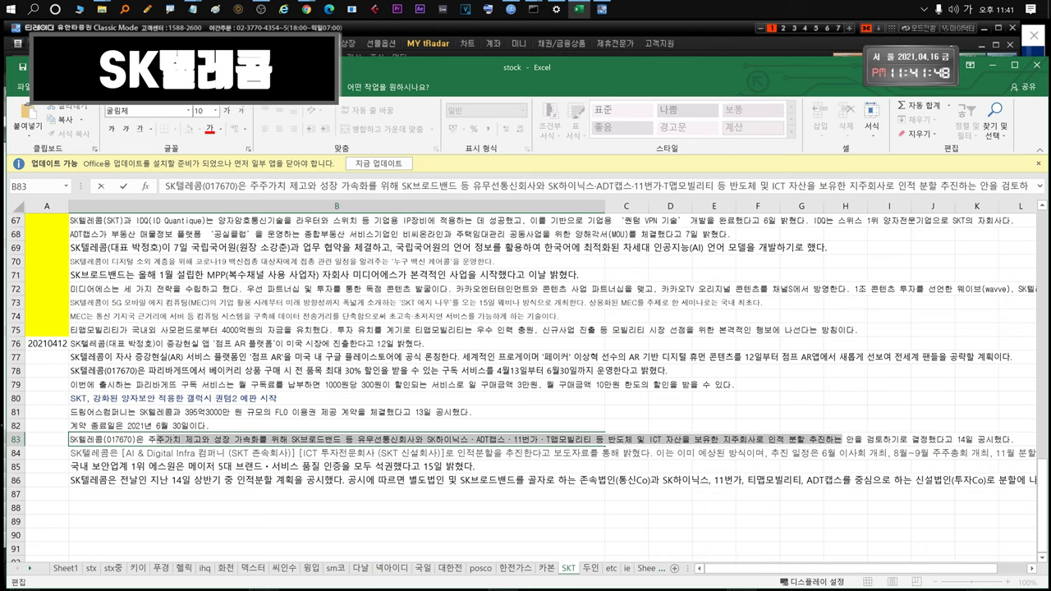
{"action": "left_click", "coordinate": [291, 450]}
{"action": "double_click", "coordinate": [435, 440]}
{"action": "left_click_drag", "start_coordinate": [427, 440], "coordinate": [883, 440]}
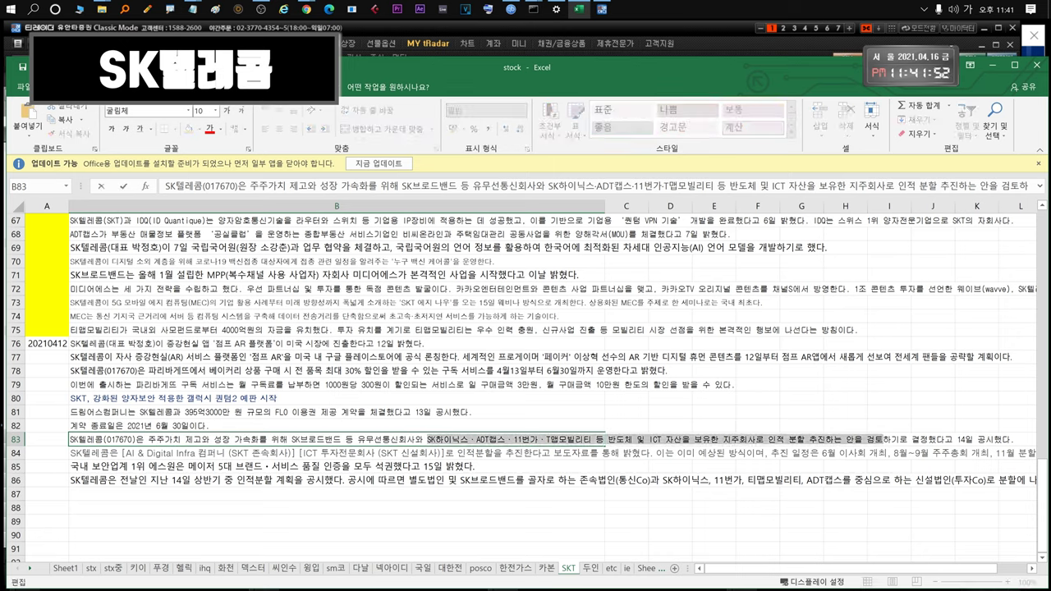
Read the remaining SKT notes in rows 84 to 86 about the spin-off plan and 에스원's quality certifications
{"action": "left_click", "coordinate": [369, 454]}
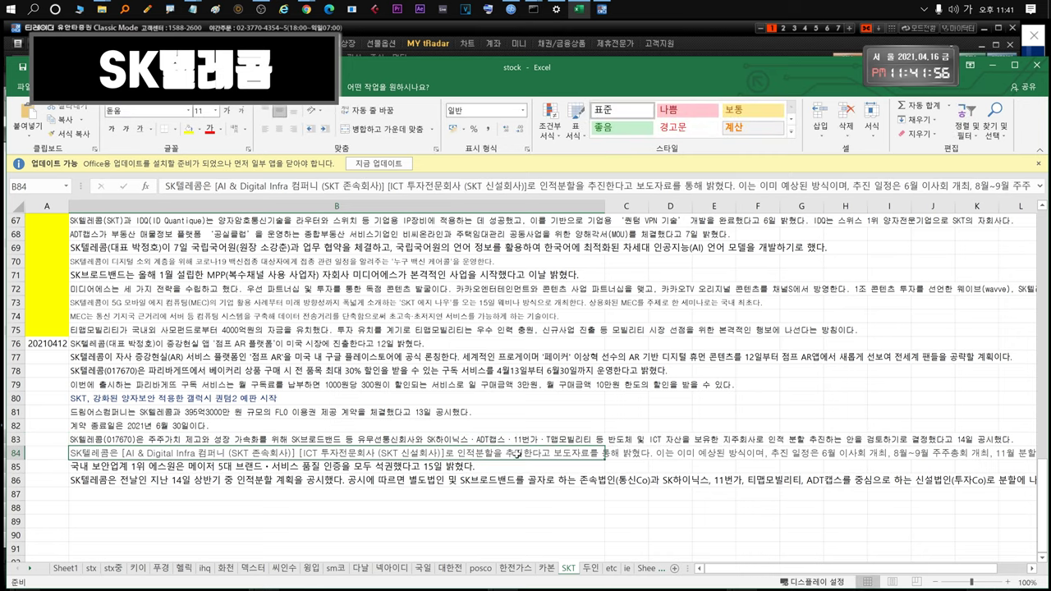
{"action": "left_click", "coordinate": [516, 439]}
{"action": "left_click", "coordinate": [511, 452]}
{"action": "left_click", "coordinate": [501, 439]}
{"action": "left_click", "coordinate": [453, 454]}
{"action": "left_click", "coordinate": [418, 468]}
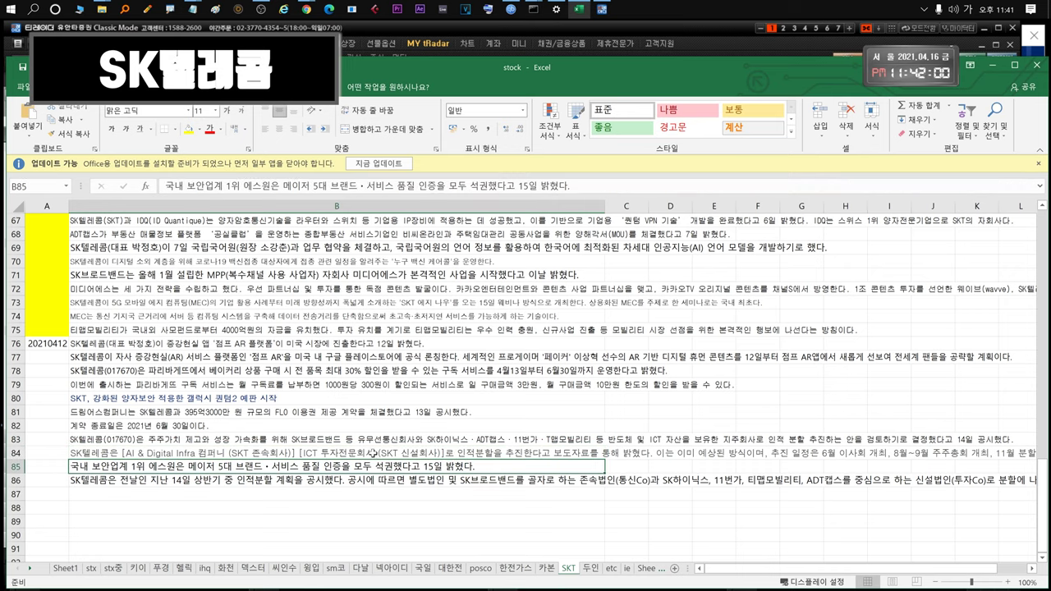
{"action": "left_click", "coordinate": [400, 483]}
{"action": "left_click", "coordinate": [680, 484]}
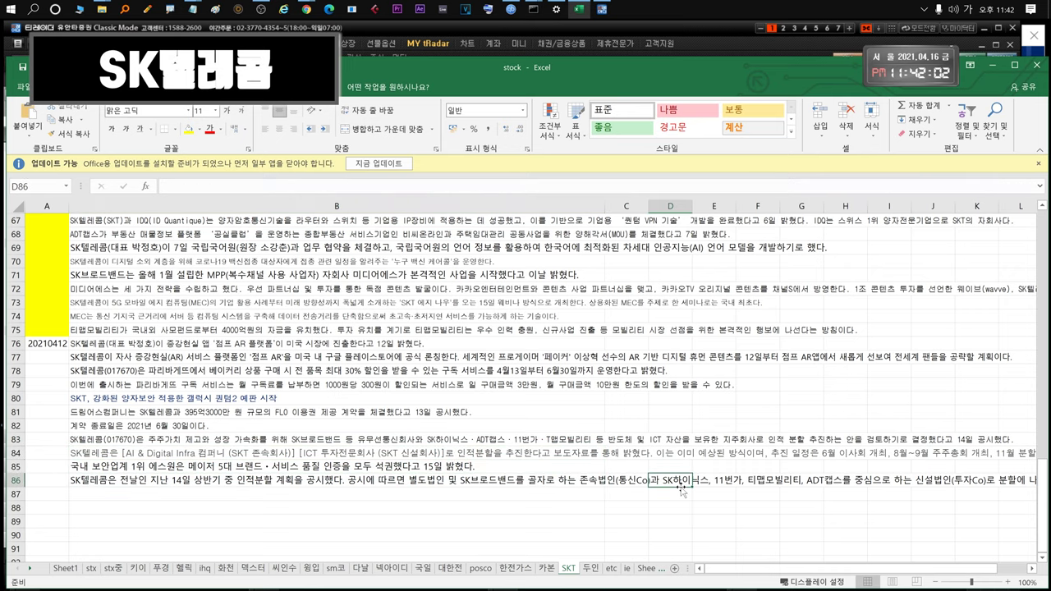
Switch back to 티레이더, view SK텔레콤's monthly chart and its daily chart since 2013, and return to the watchlist
{"action": "left_click", "coordinate": [656, 29]}
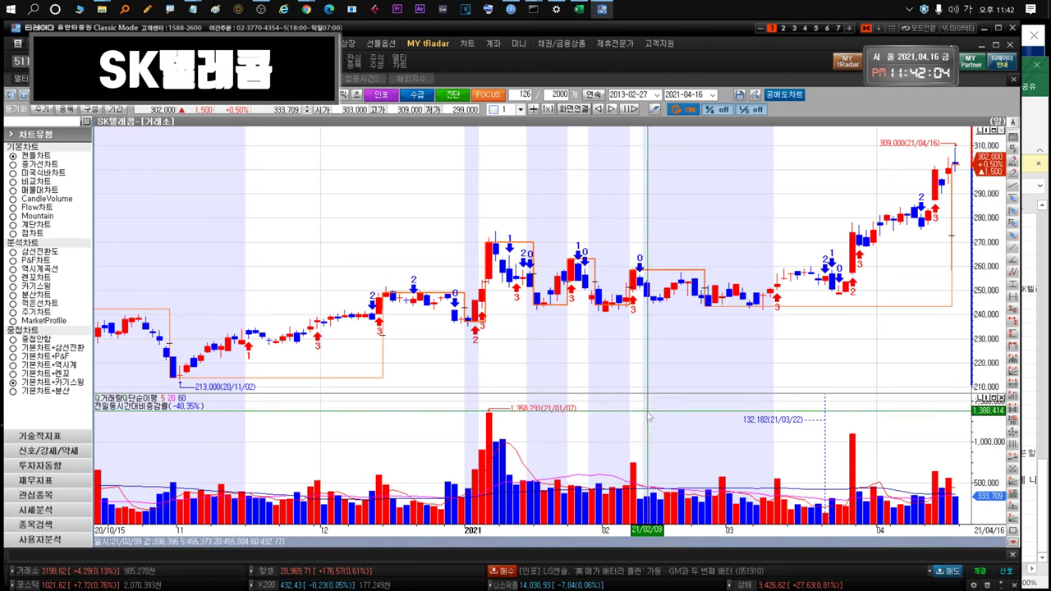
{"action": "left_click_drag", "start_coordinate": [949, 242], "coordinate": [323, 250]}
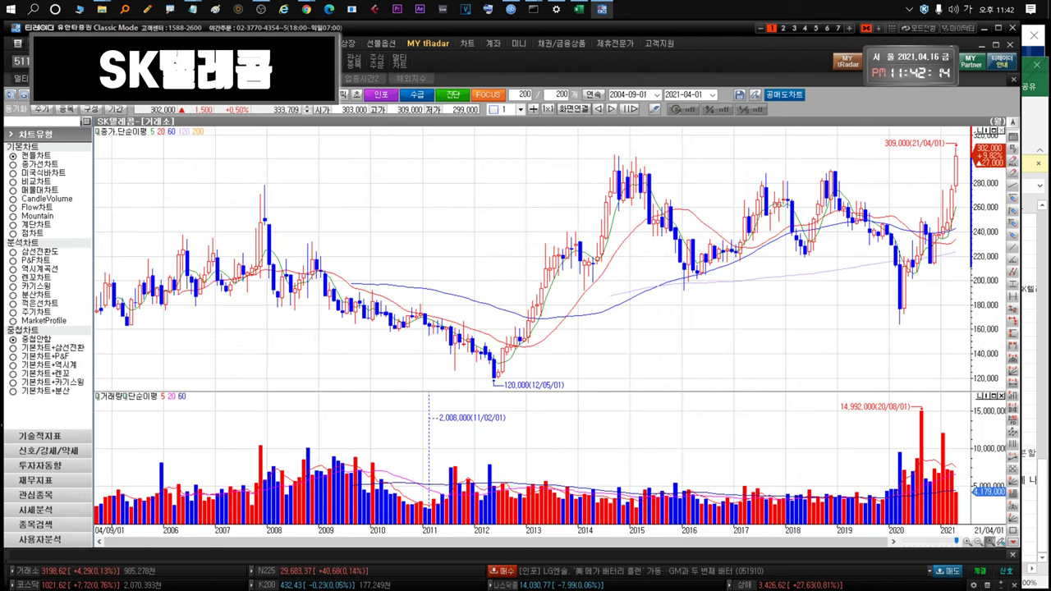
{"action": "left_click", "coordinate": [277, 95]}
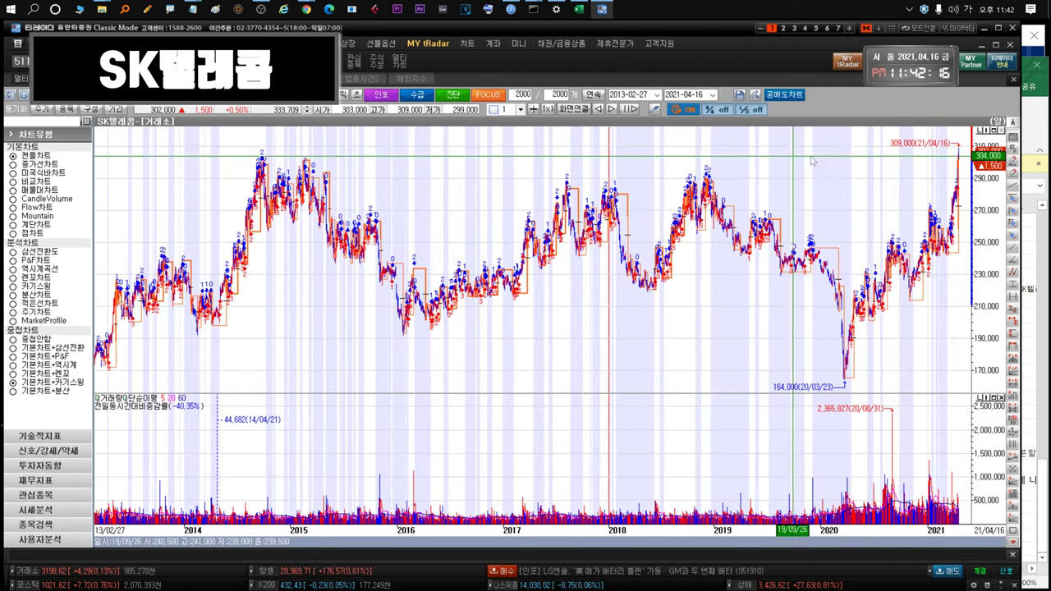
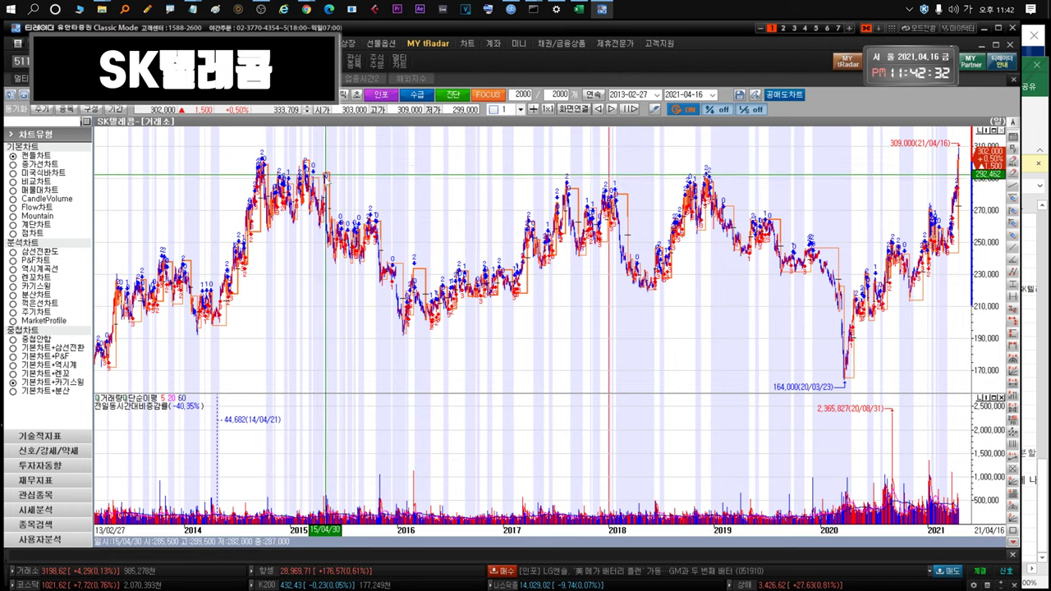
{"action": "key", "text": "Escape"}
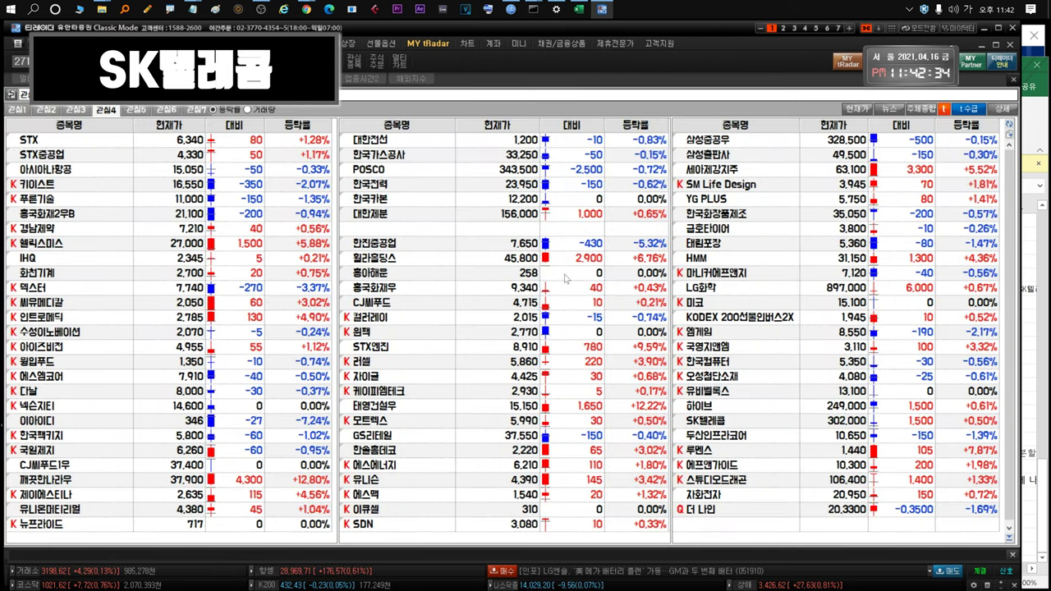
View the daily price chart of 두산인프라코어 from the watchlist
{"action": "left_click", "coordinate": [750, 437]}
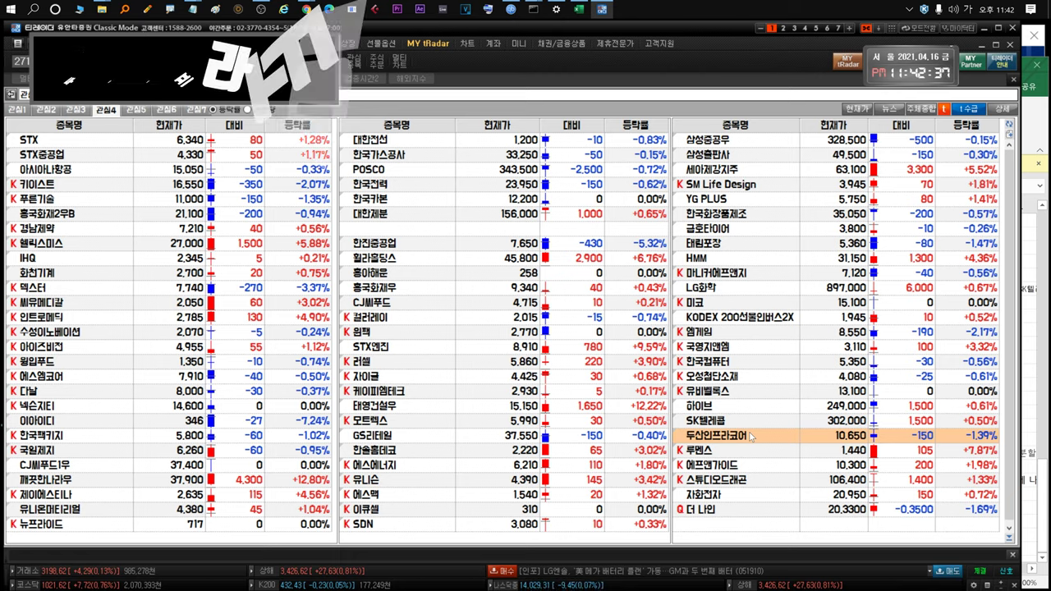
{"action": "key", "text": "ctrl+Tab"}
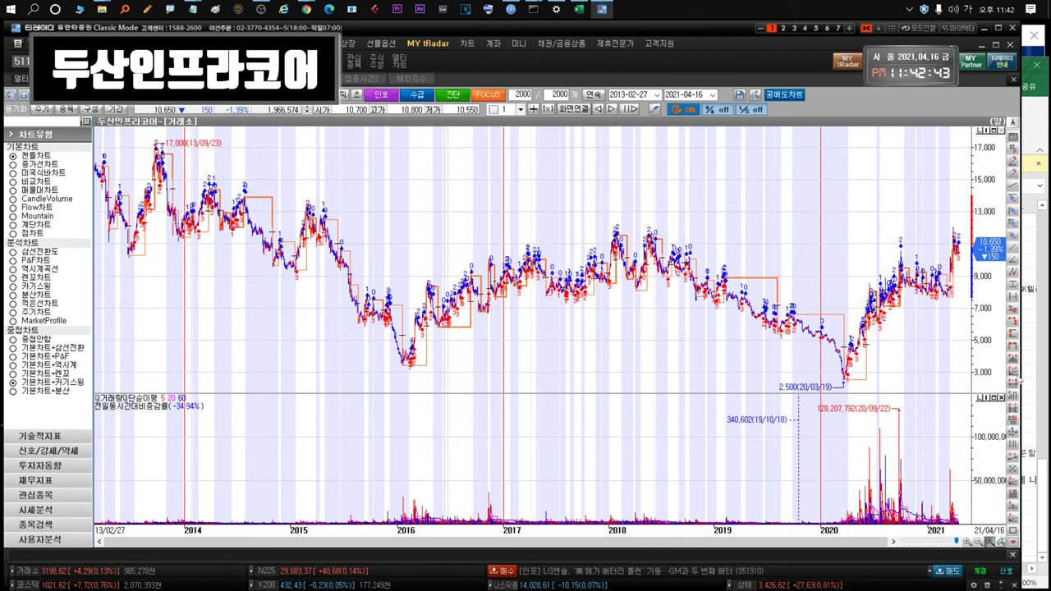
Switch to the Excel workbook and read the 두인 sheet's row 38 note, highlighting the passage about KF-21 fighter parts made by 3D printing
{"action": "left_click", "coordinate": [1043, 482]}
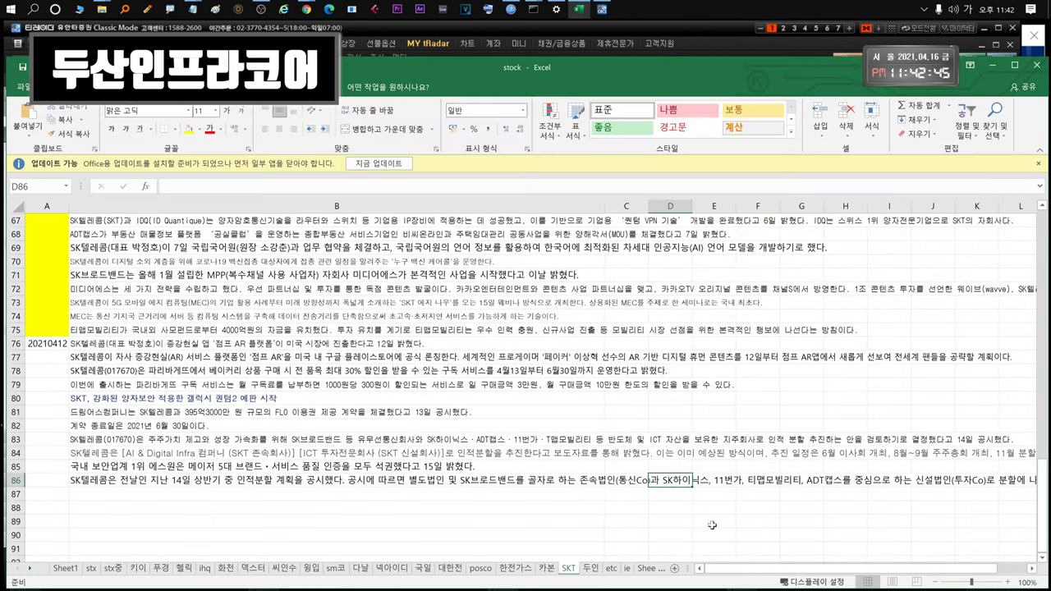
{"action": "left_click", "coordinate": [590, 568]}
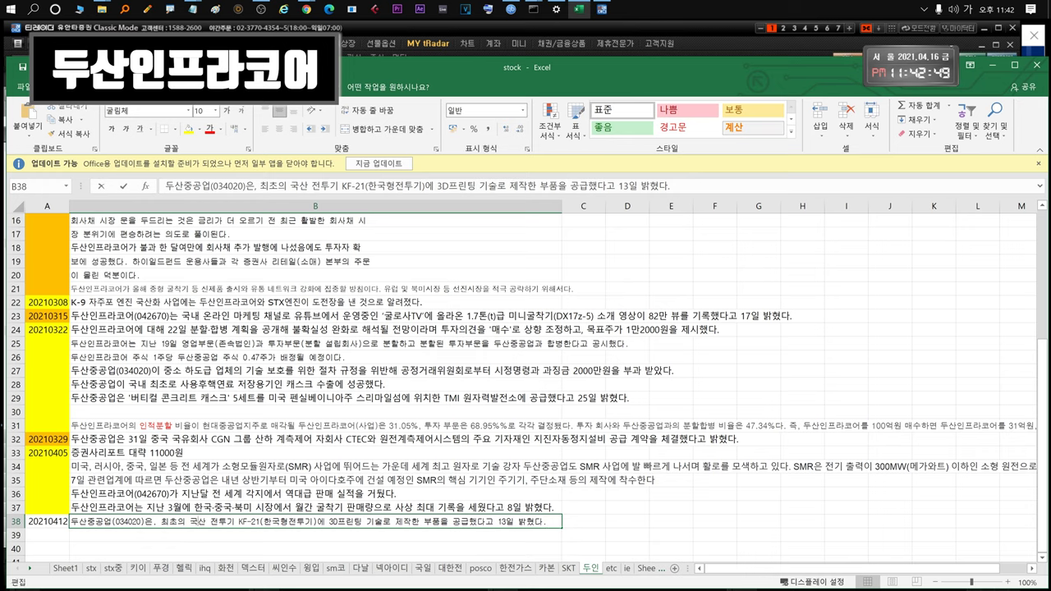
{"action": "left_click_drag", "start_coordinate": [217, 521], "coordinate": [433, 521]}
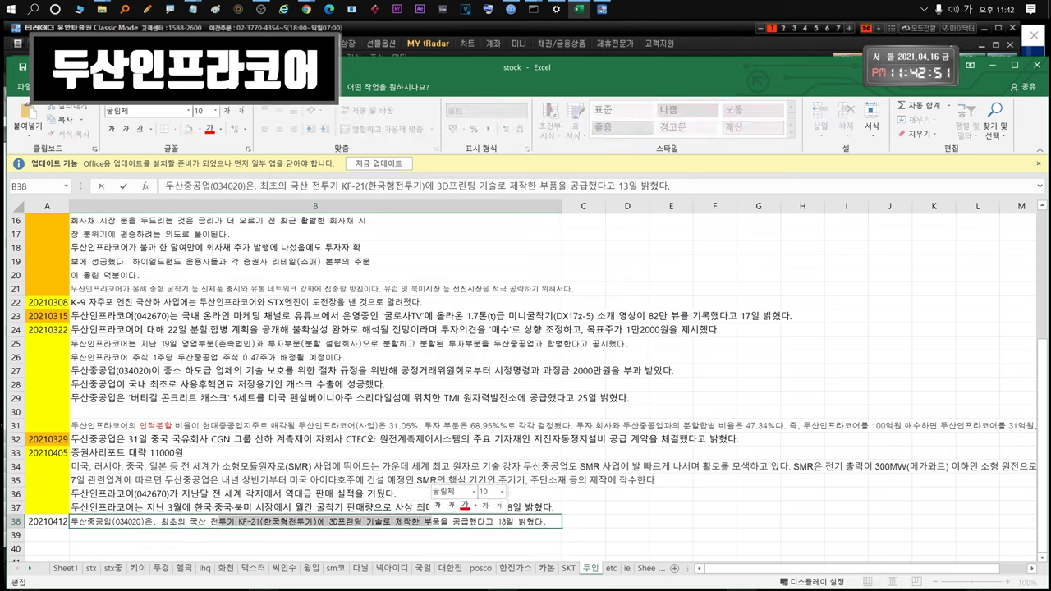
{"action": "left_click", "coordinate": [185, 522]}
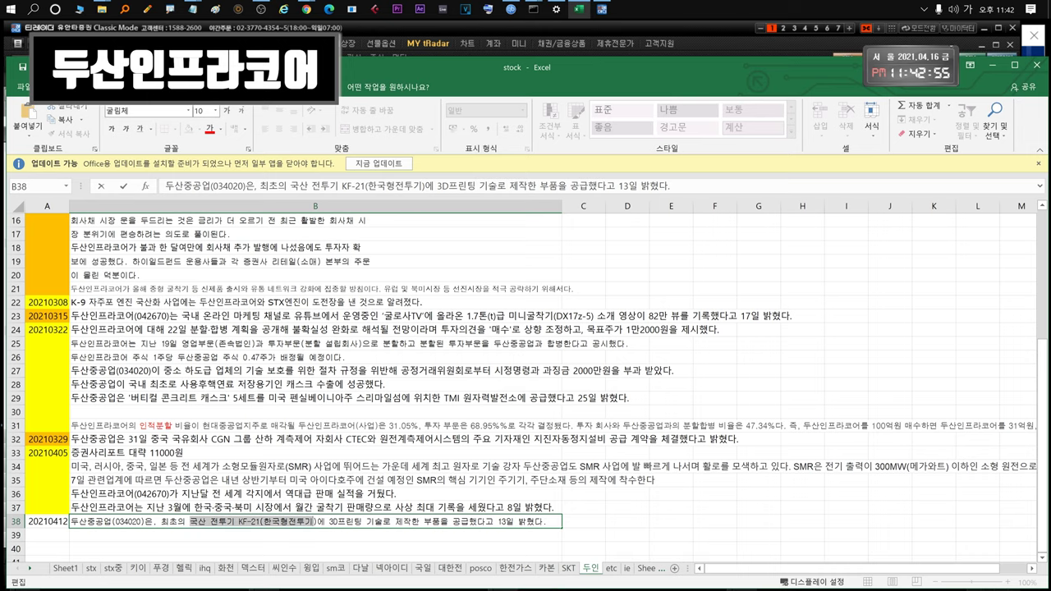
{"action": "left_click_drag", "start_coordinate": [312, 521], "coordinate": [478, 521]}
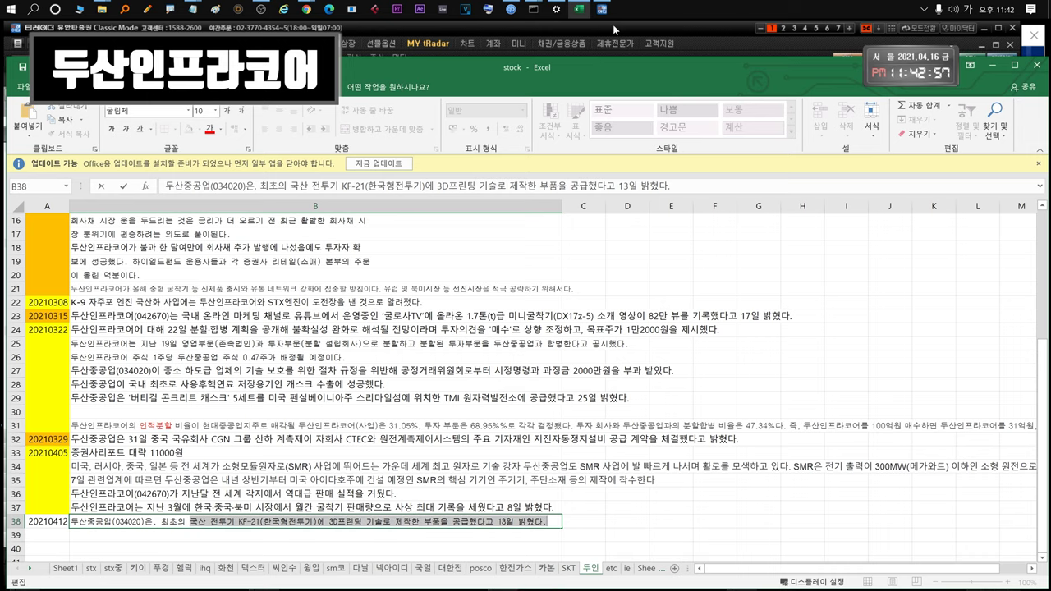
Switch back to 티레이더, leave the 두산인프라코어 chart and point out its row in the watchlist
{"action": "left_click", "coordinate": [612, 48]}
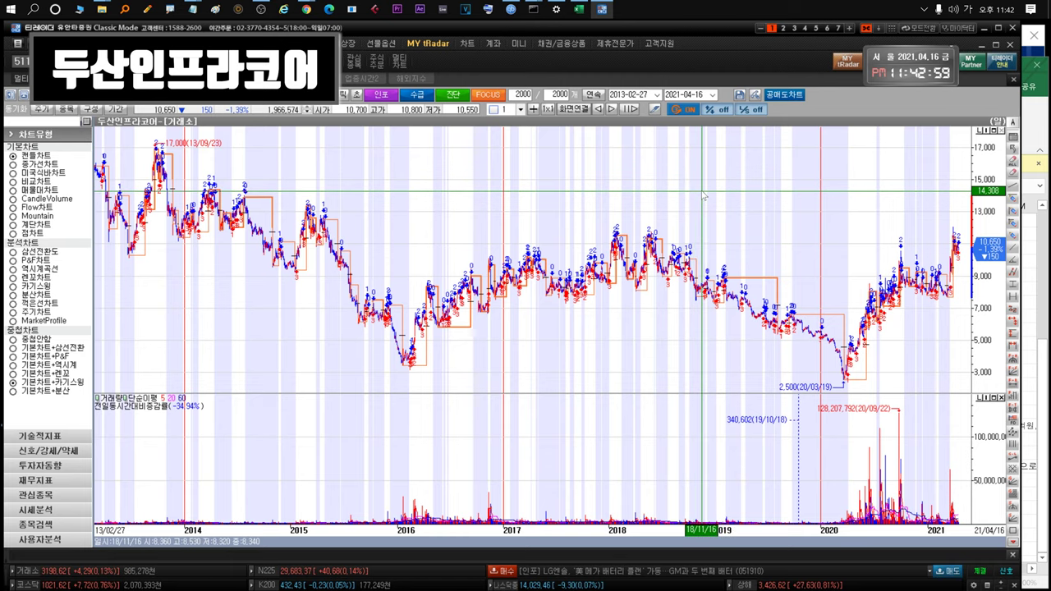
{"action": "key", "text": "Escape"}
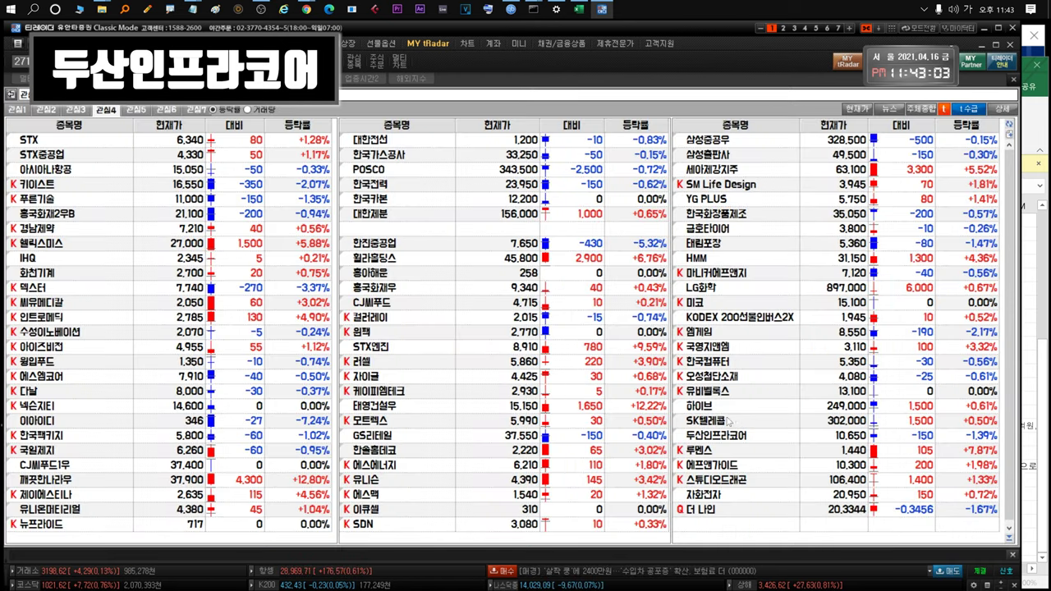
{"action": "left_click", "coordinate": [721, 436]}
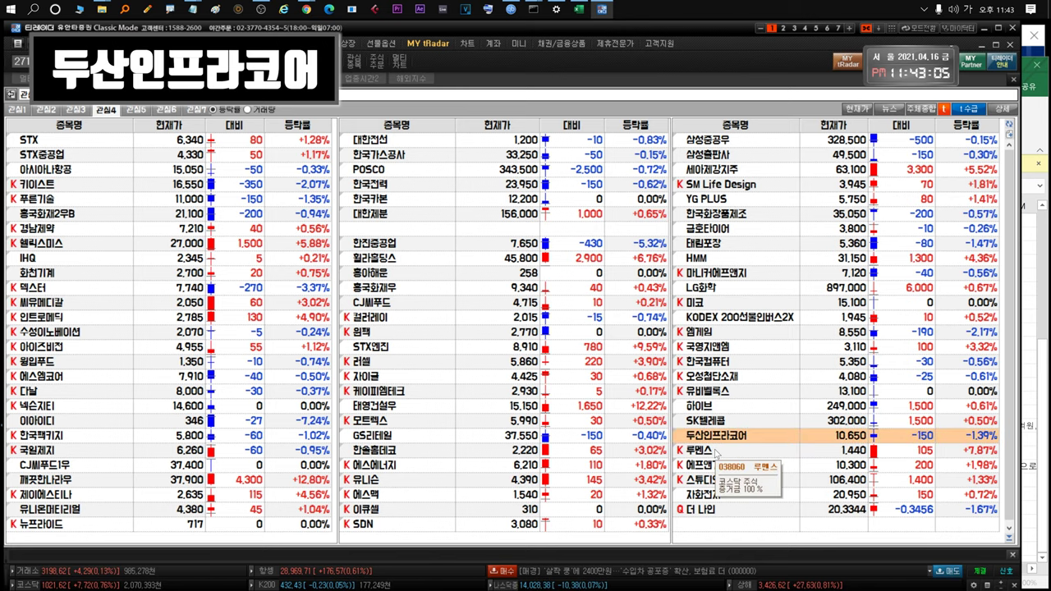
View the daily chart of 루멘스, narrow it to the period since March 2020, and return to the watchlist
{"action": "left_click", "coordinate": [716, 451]}
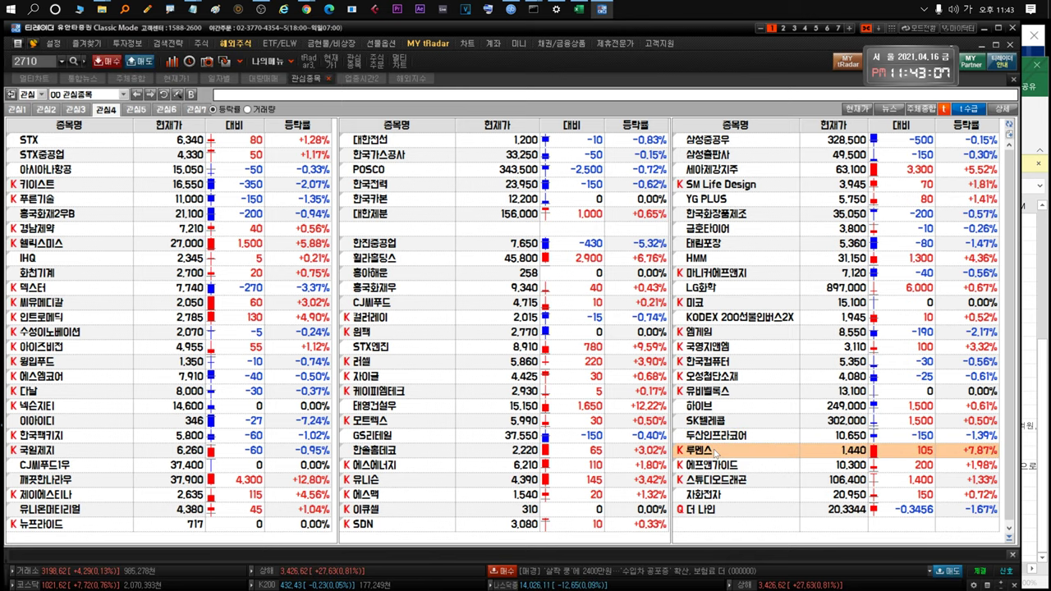
{"action": "double_click", "coordinate": [716, 451]}
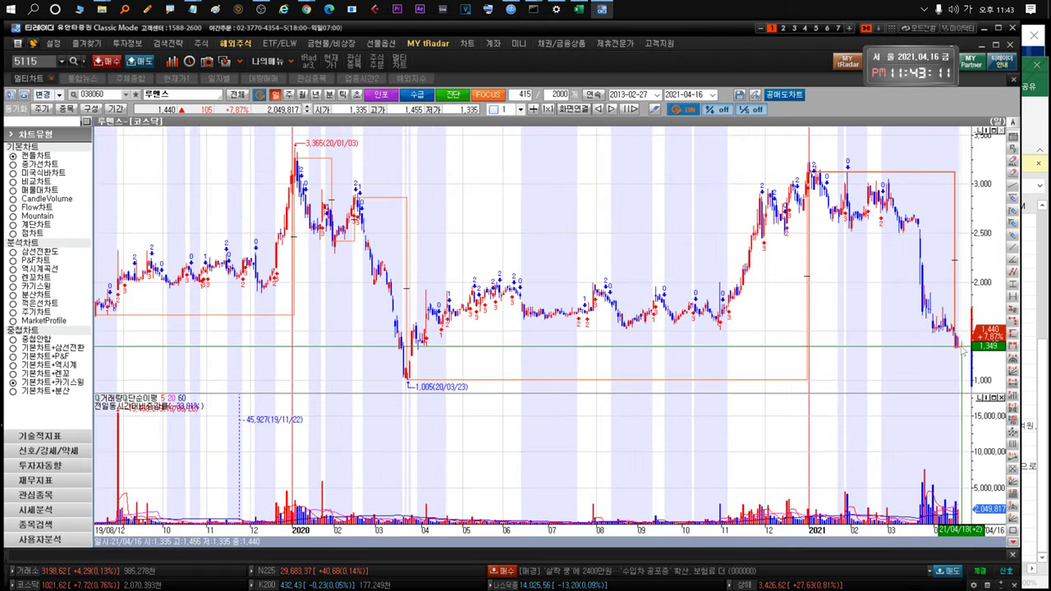
{"action": "mouse_move", "coordinate": [406, 353]}
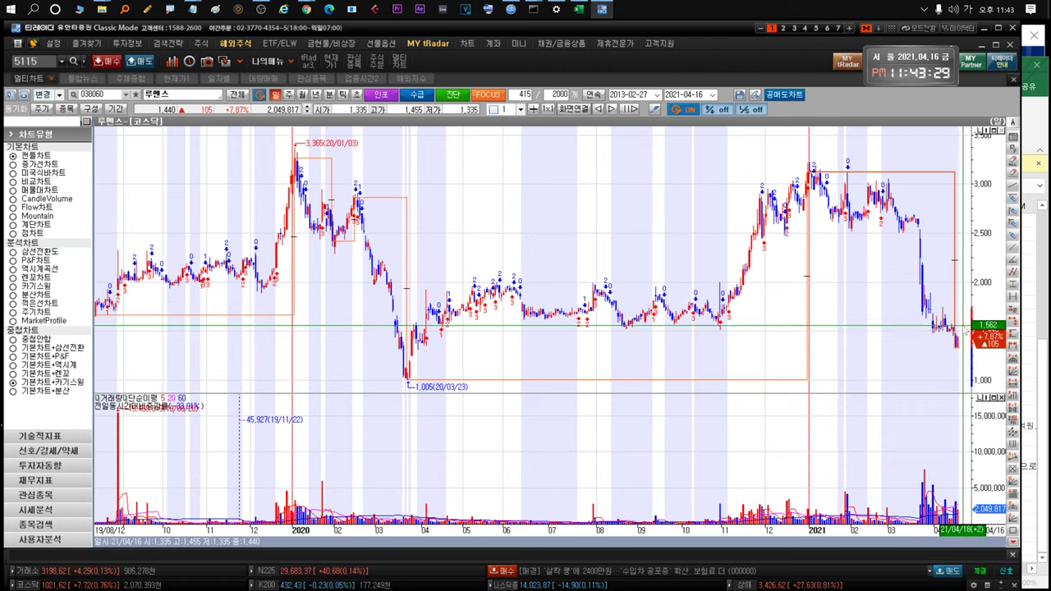
{"action": "left_click_drag", "start_coordinate": [952, 347], "coordinate": [782, 371]}
{"action": "left_click_drag", "start_coordinate": [847, 281], "coordinate": [959, 358]}
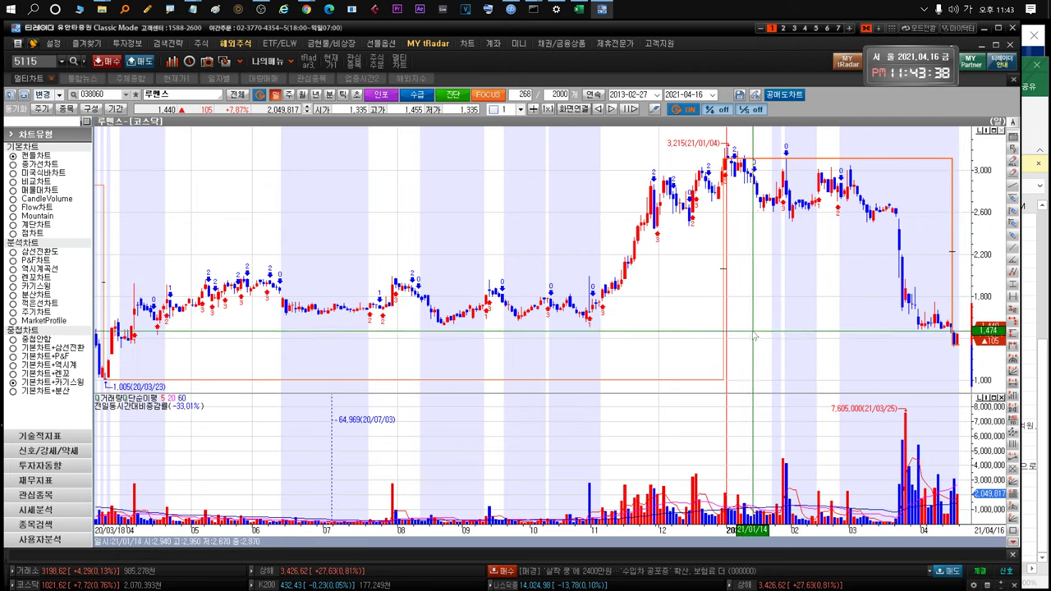
{"action": "key", "text": "ctrl+Tab"}
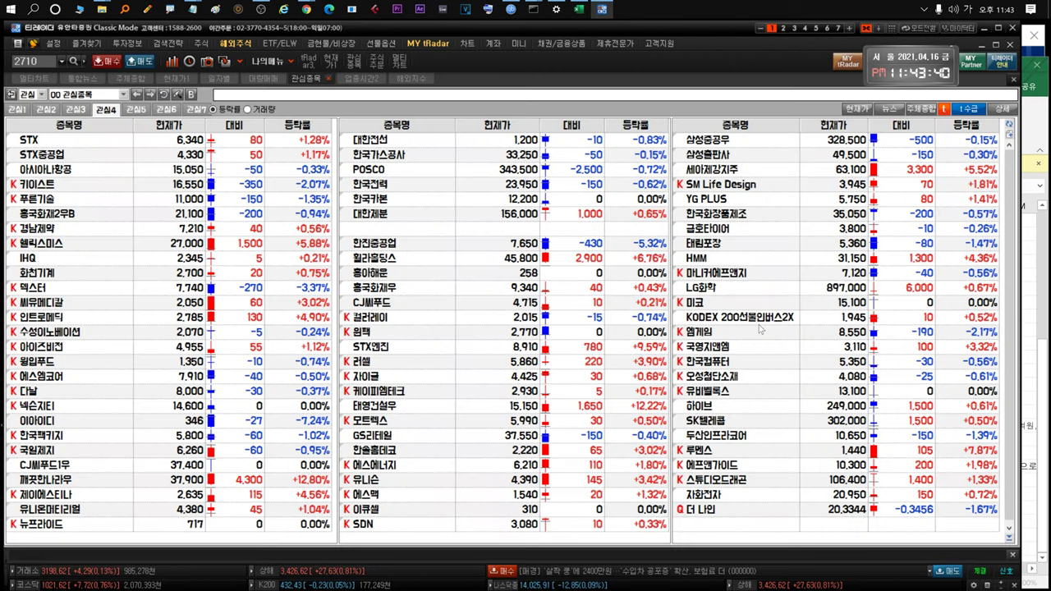
Go over the watchlist rows of 루멘스, 에프앤가이드 and 스튜디오드래곤
{"action": "left_click", "coordinate": [733, 453]}
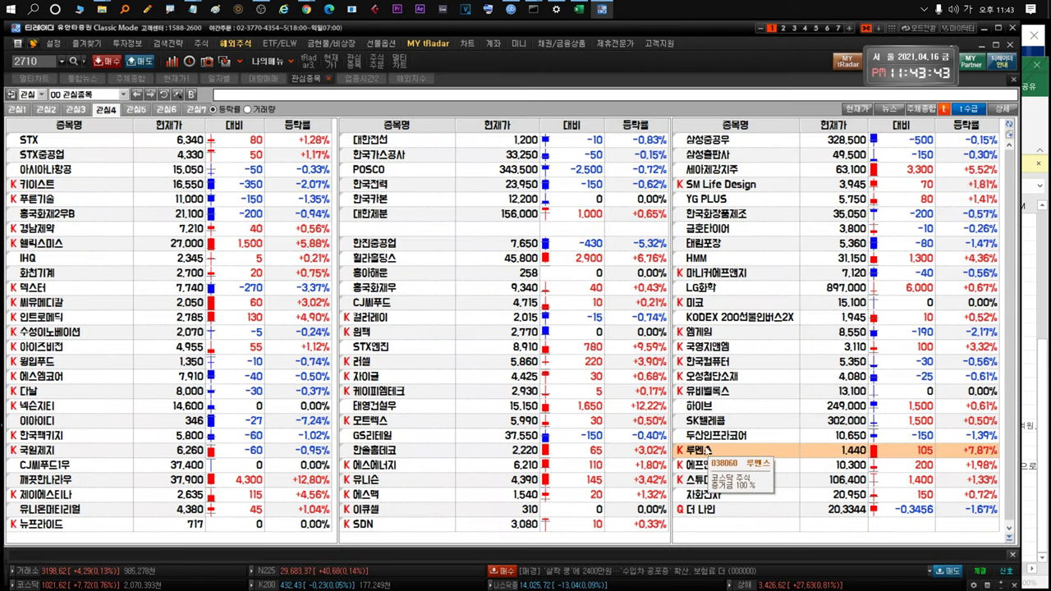
{"action": "mouse_move", "coordinate": [772, 476]}
{"action": "left_click", "coordinate": [735, 465]}
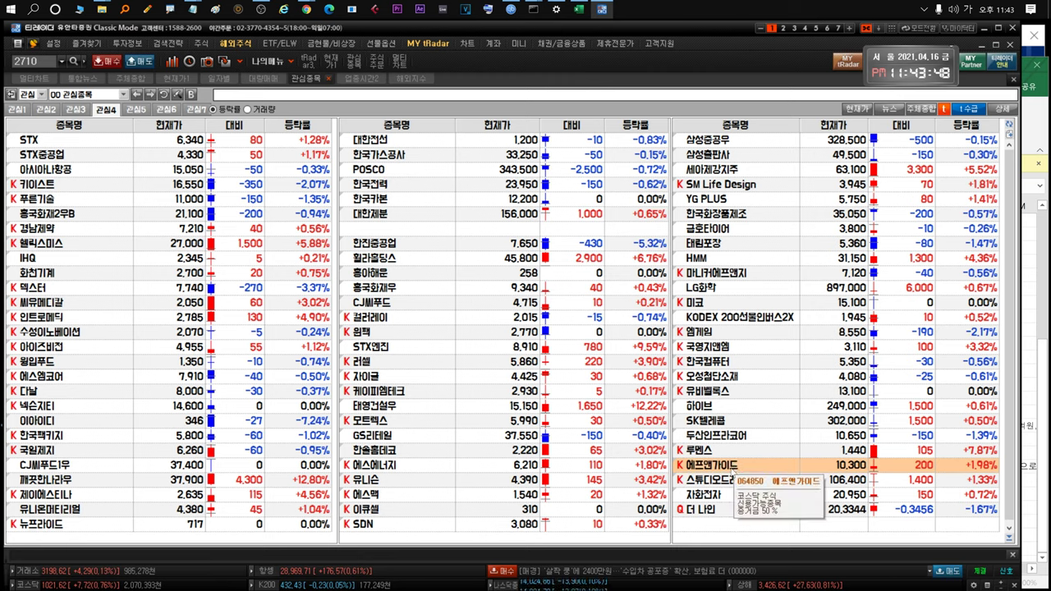
{"action": "left_click", "coordinate": [735, 481]}
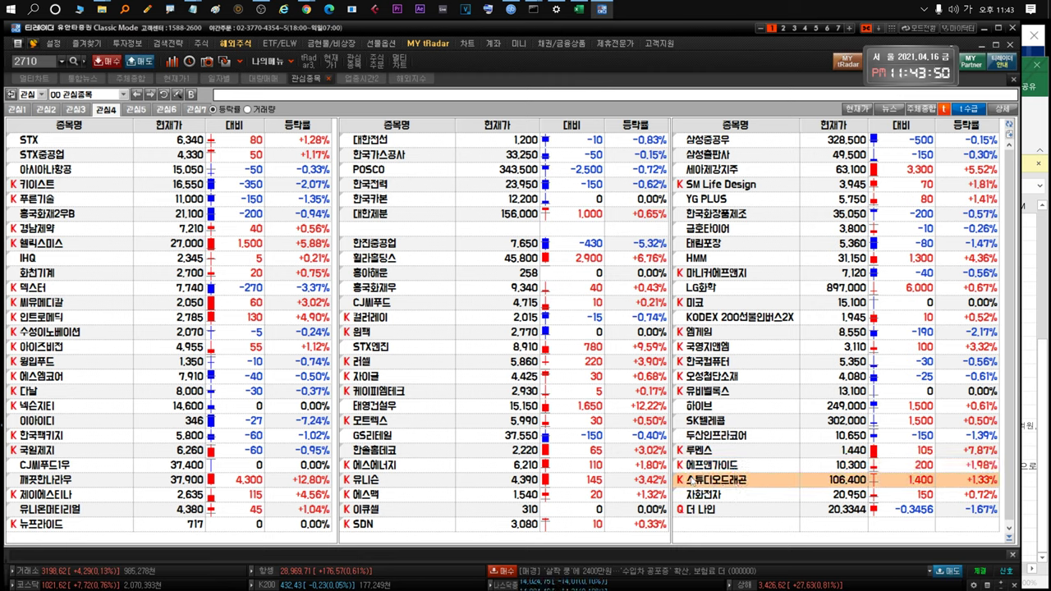
{"action": "mouse_move", "coordinate": [688, 481]}
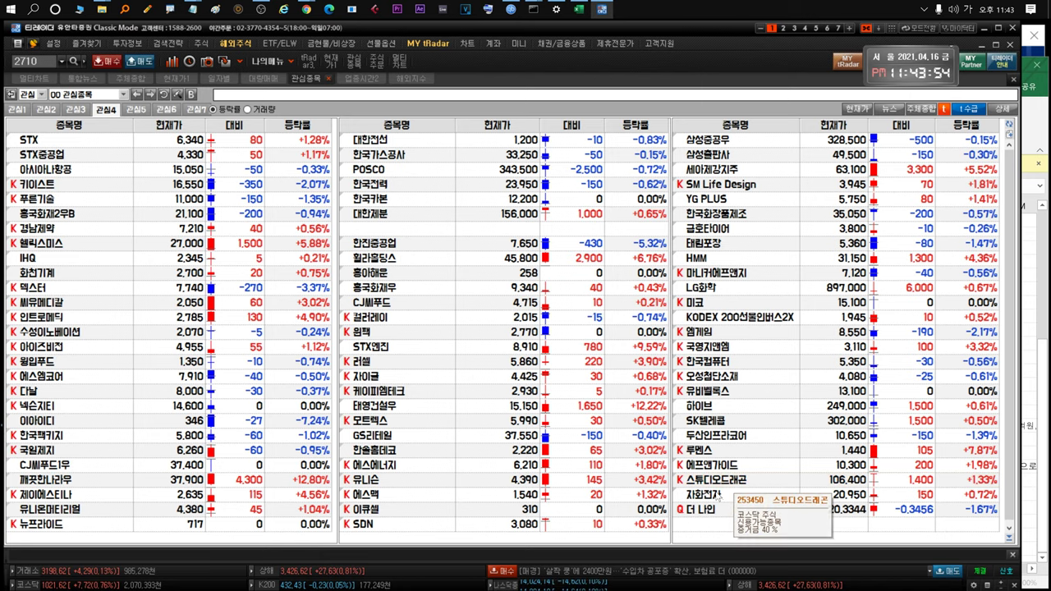
View the daily price chart of 자화전자 and return to the watchlist
{"action": "left_click", "coordinate": [714, 493]}
{"action": "double_click", "coordinate": [714, 493]}
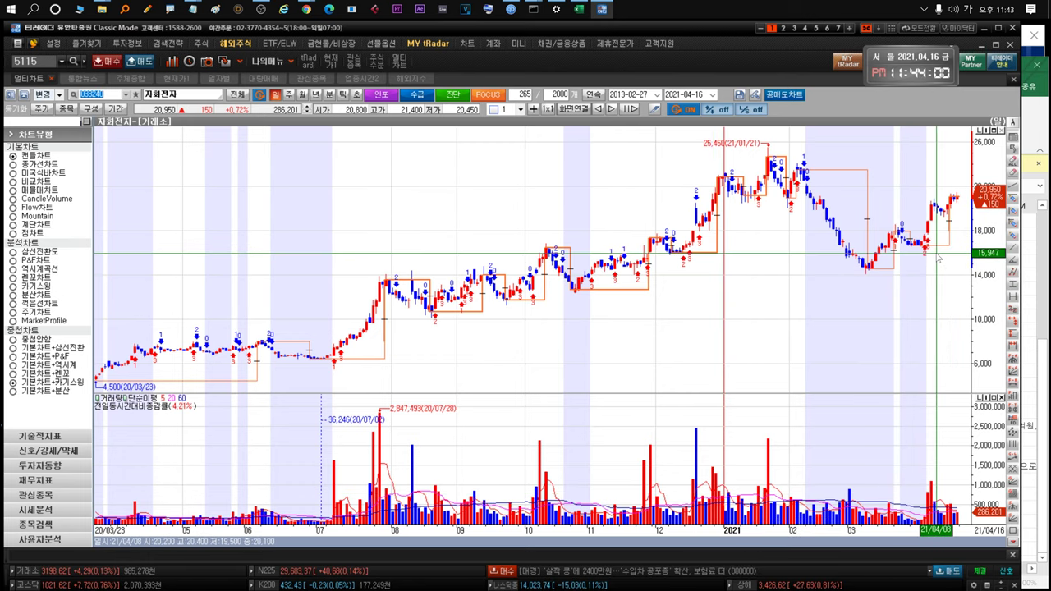
{"action": "key", "text": "Escape"}
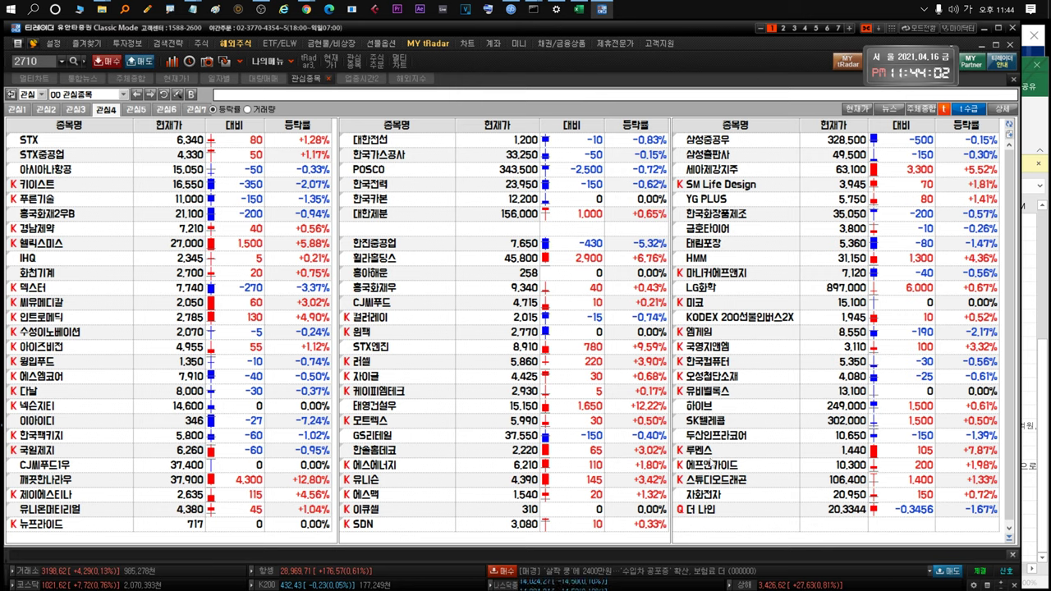
Review the watchlist's last entries, 자화전자 and 더 나인
{"action": "left_click", "coordinate": [725, 493]}
{"action": "left_click", "coordinate": [721, 509]}
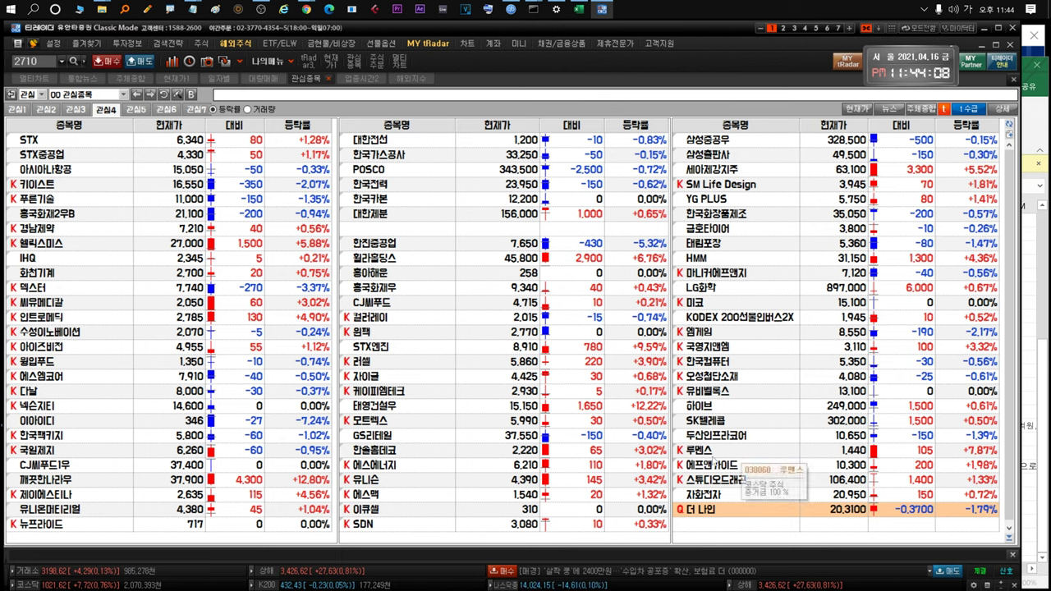
{"action": "left_click", "coordinate": [689, 510]}
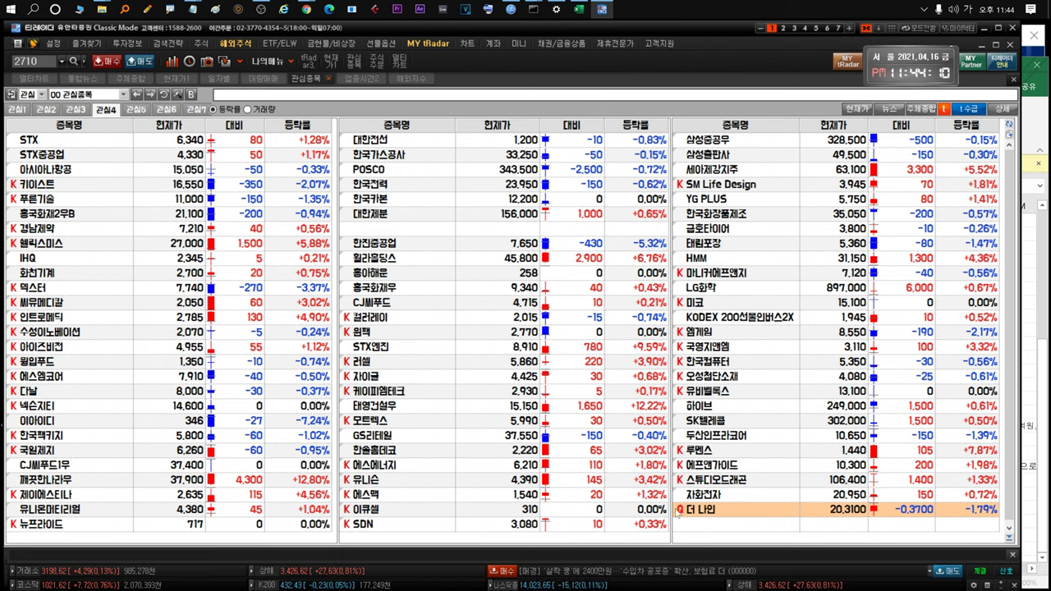
{"action": "left_click", "coordinate": [731, 512]}
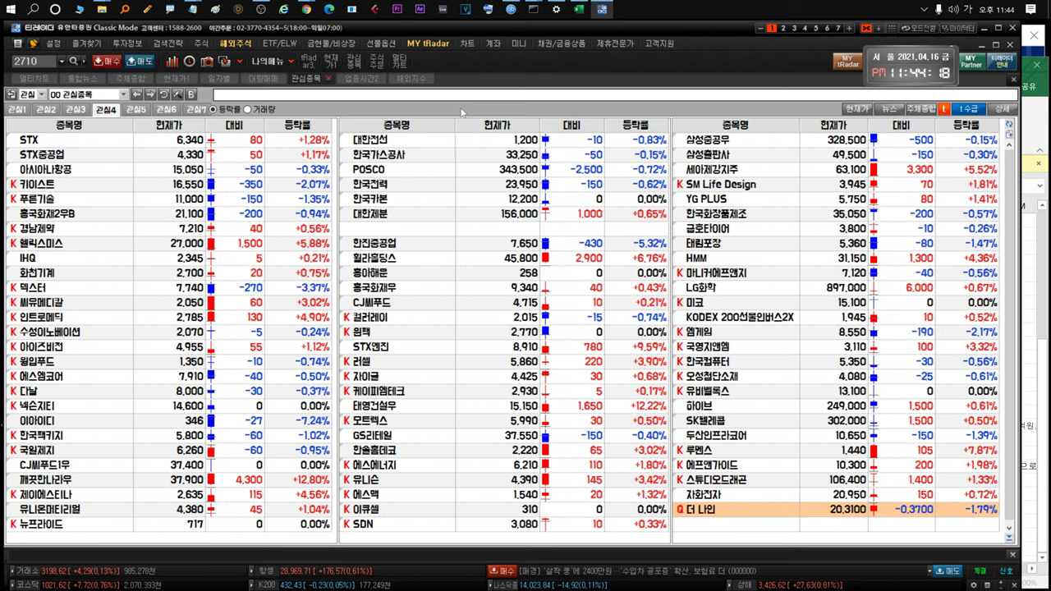